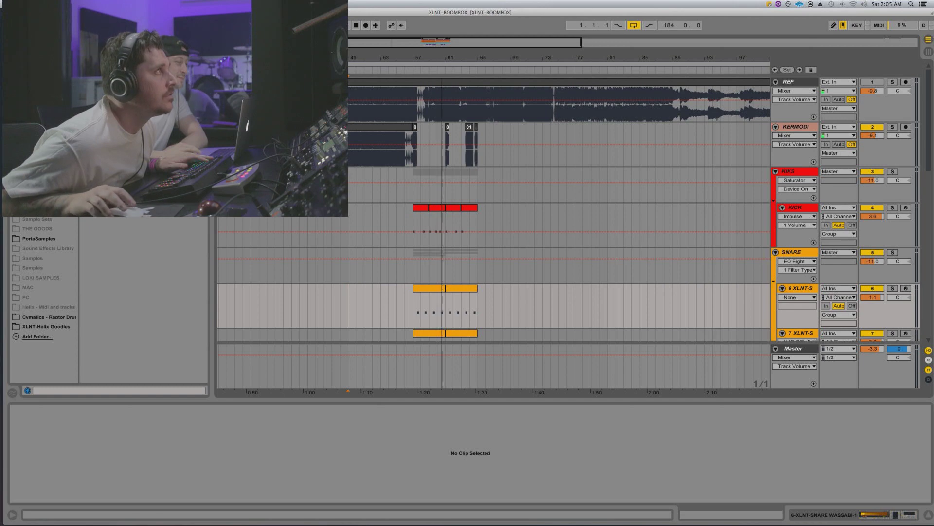
# Solo the KERMODI track and play its clips that start at bars 57 and 61
pyautogui.click(367, 128)
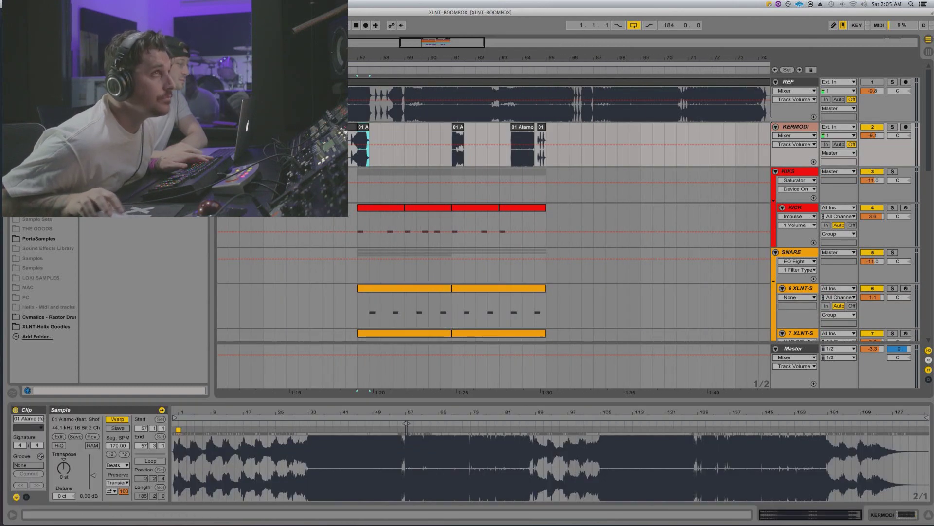
pyautogui.click(894, 127)
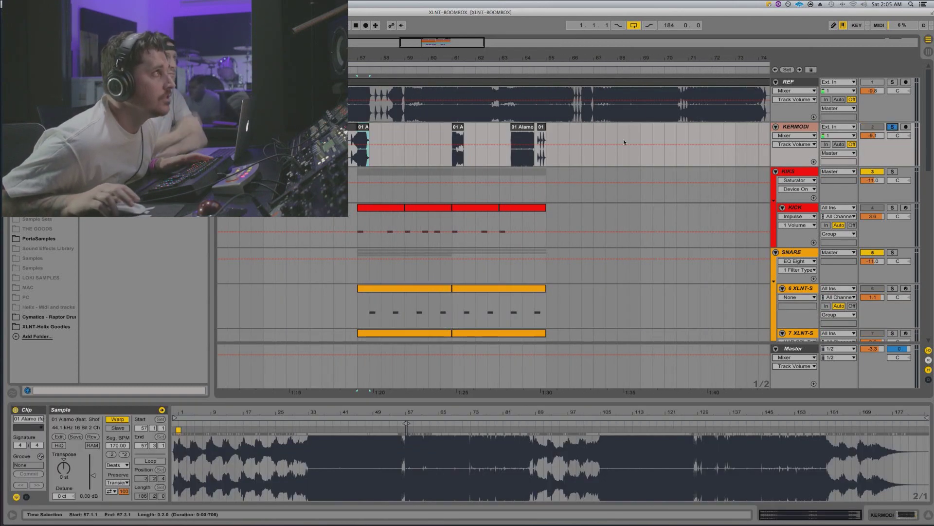
pyautogui.press('space')
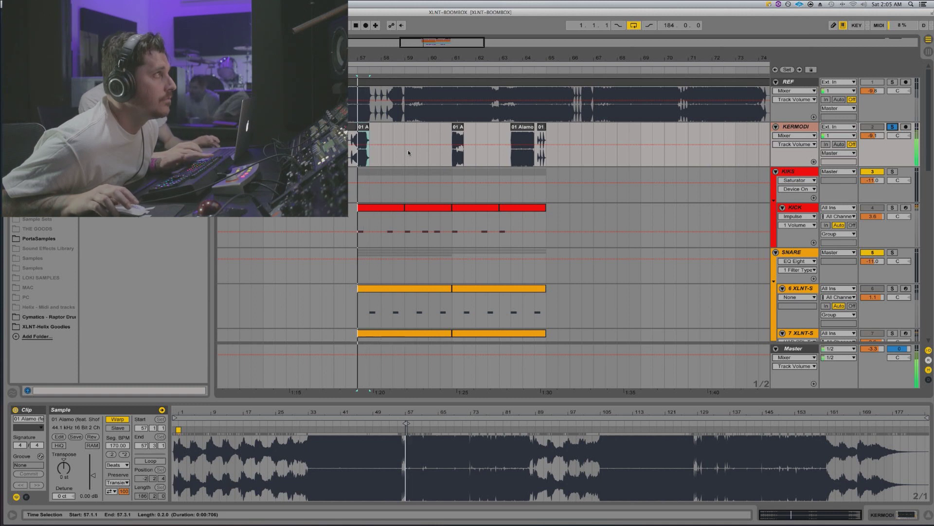
pyautogui.click(456, 128)
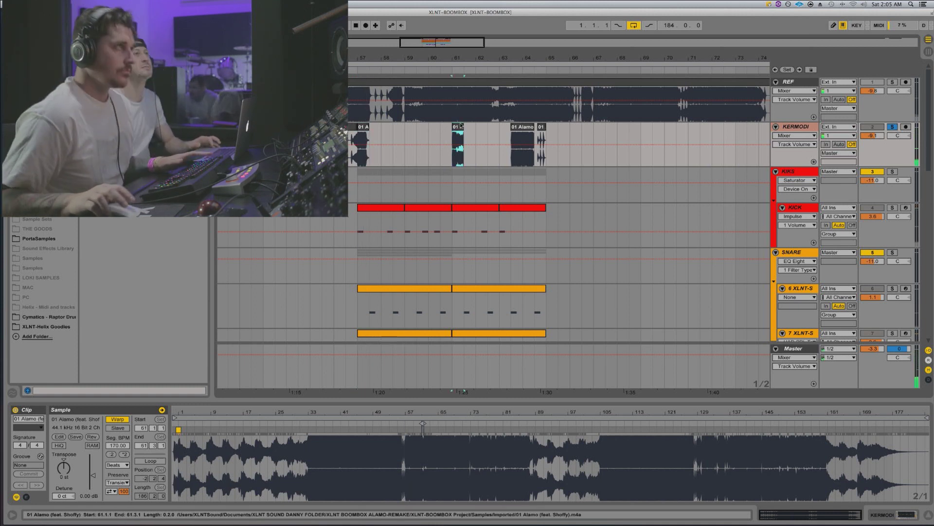
pyautogui.press('space')
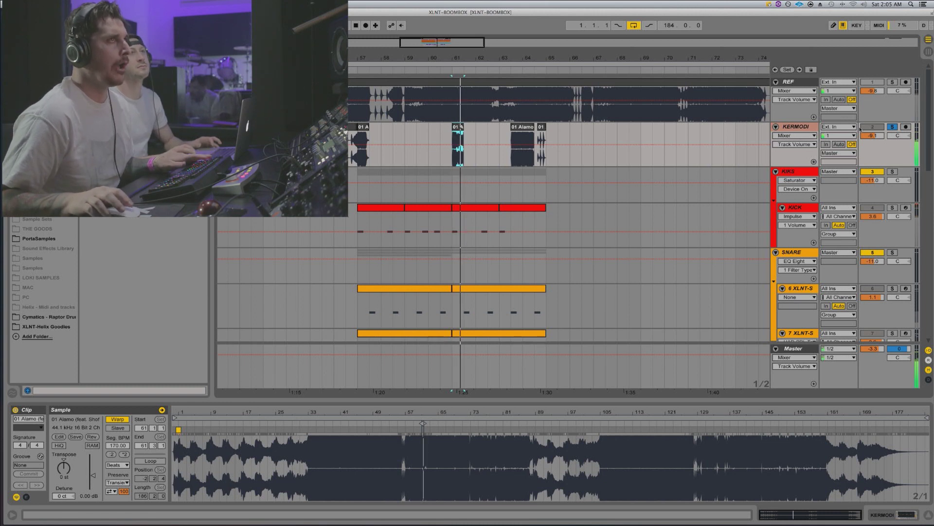
pyautogui.press('space')
# Play the last two KERMODI clips, starting at 63.3.1 and 64.3.3
pyautogui.click(522, 128)
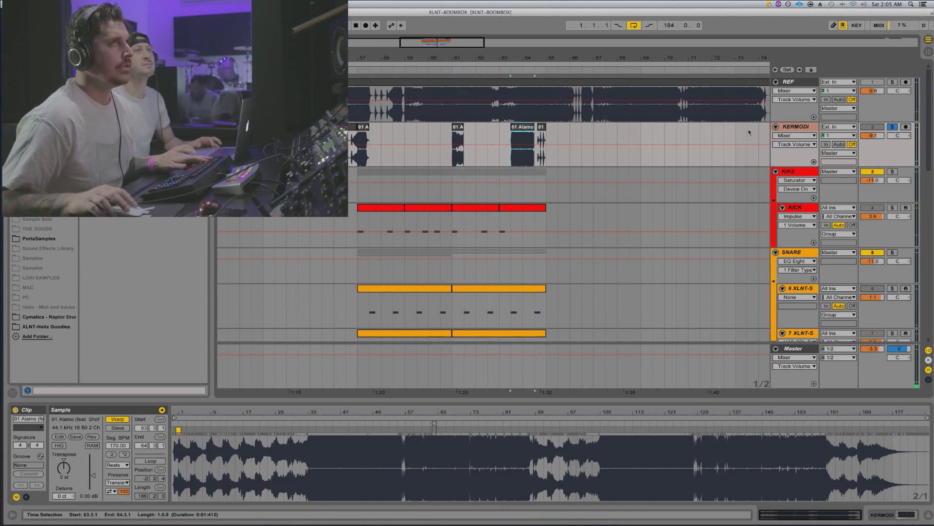
pyautogui.press('space')
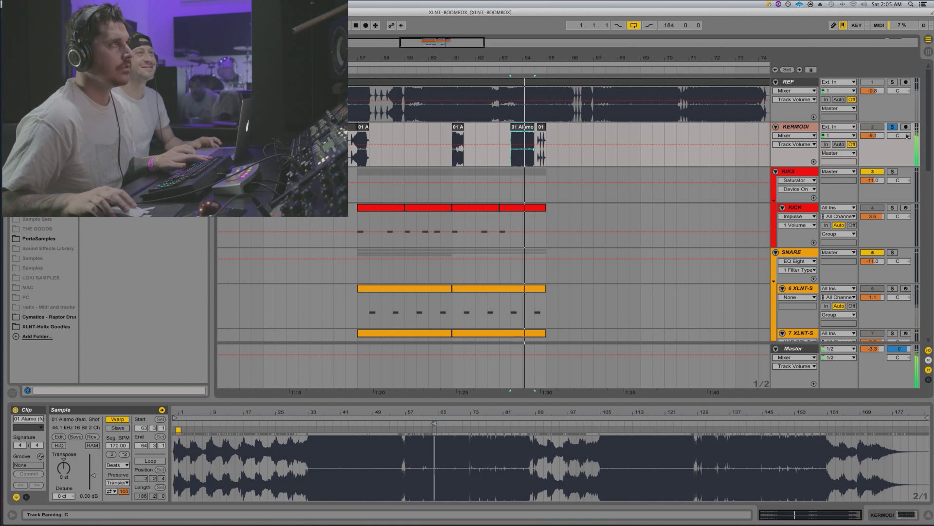
pyautogui.press('space')
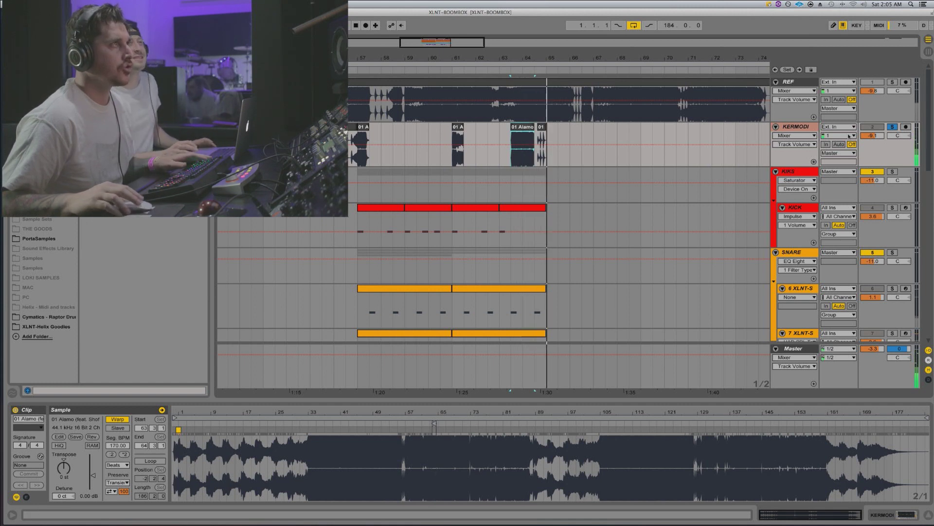
pyautogui.moveTo(527, 61); pyautogui.dragTo(527, 110)
pyautogui.click(575, 129)
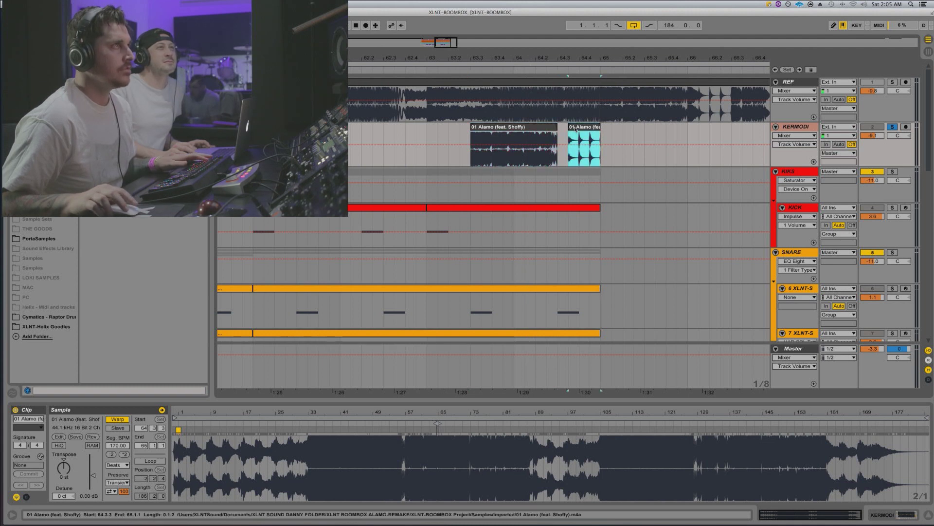
pyautogui.press('space')
pyautogui.moveTo(524, 59); pyautogui.dragTo(465, 47)
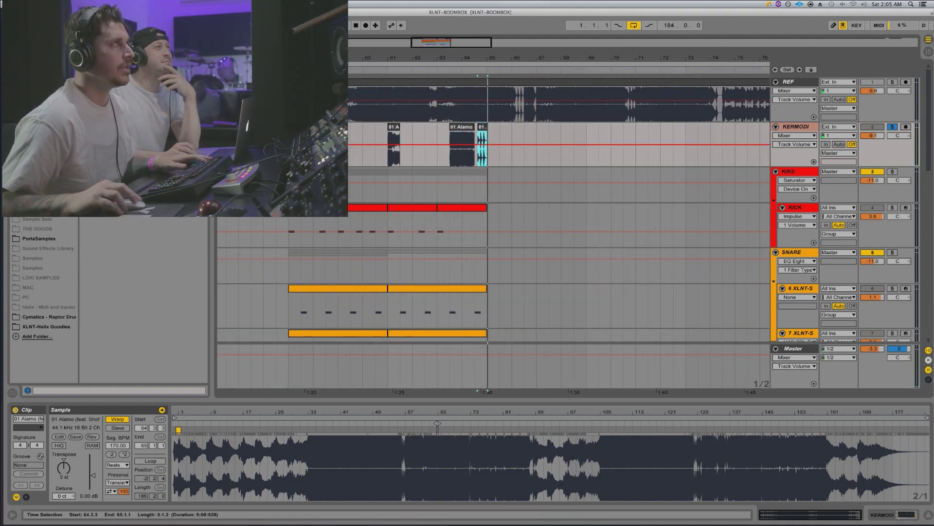
# Turn off the KERMODI solo and inspect the first clip on the 808 track in the SUB group
pyautogui.click(289, 146)
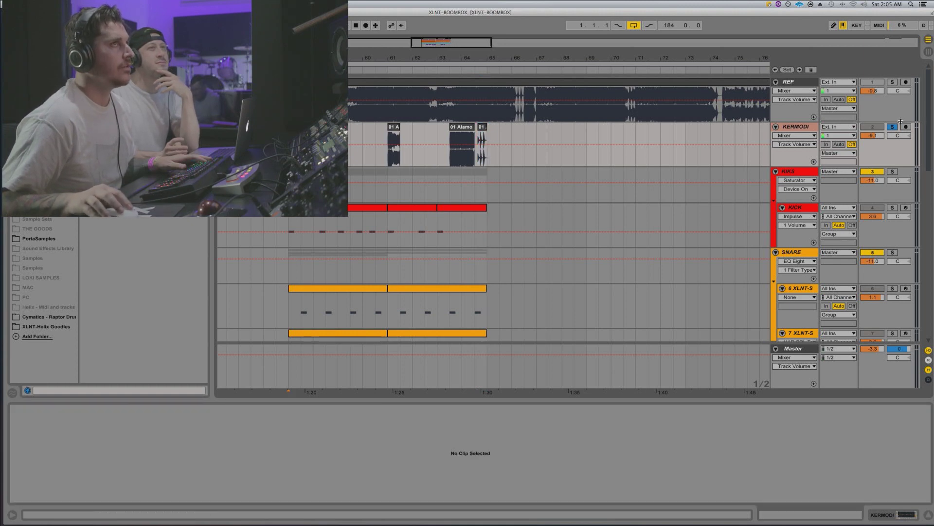
pyautogui.scroll(-2, 547, 231)
pyautogui.scroll(-10, 471, 225)
pyautogui.scroll(8, 466, 223)
pyautogui.scroll(-5, 466, 223)
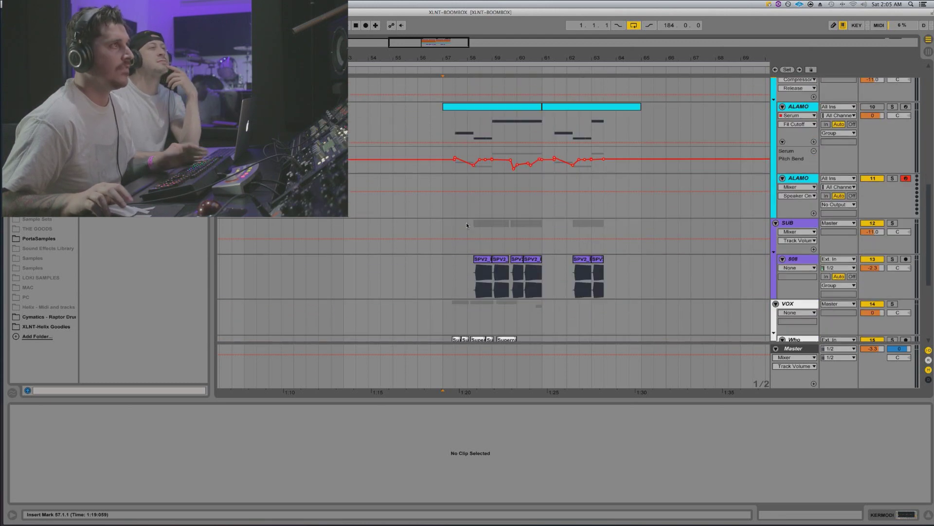
pyautogui.click(484, 261)
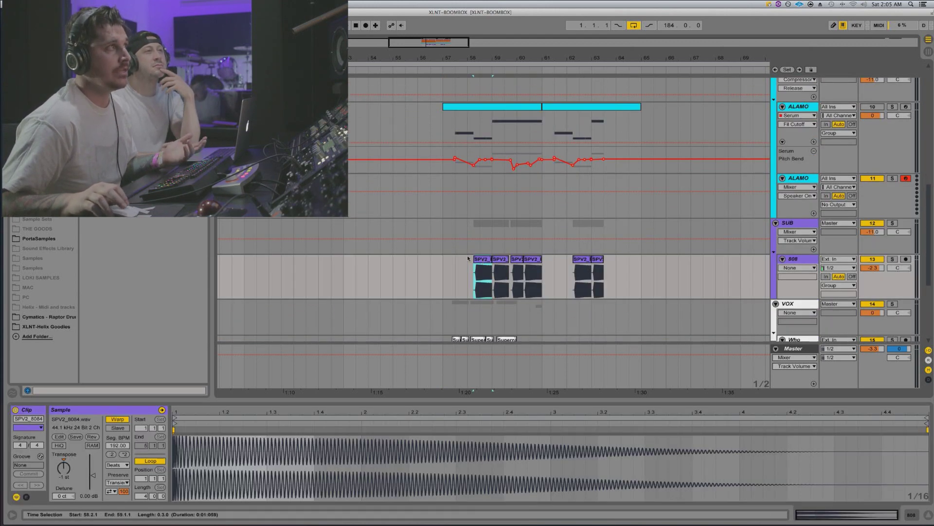
# Play the arrangement from bar 49
pyautogui.scroll(10, 461, 237)
pyautogui.hscroll(-5, 461, 237)
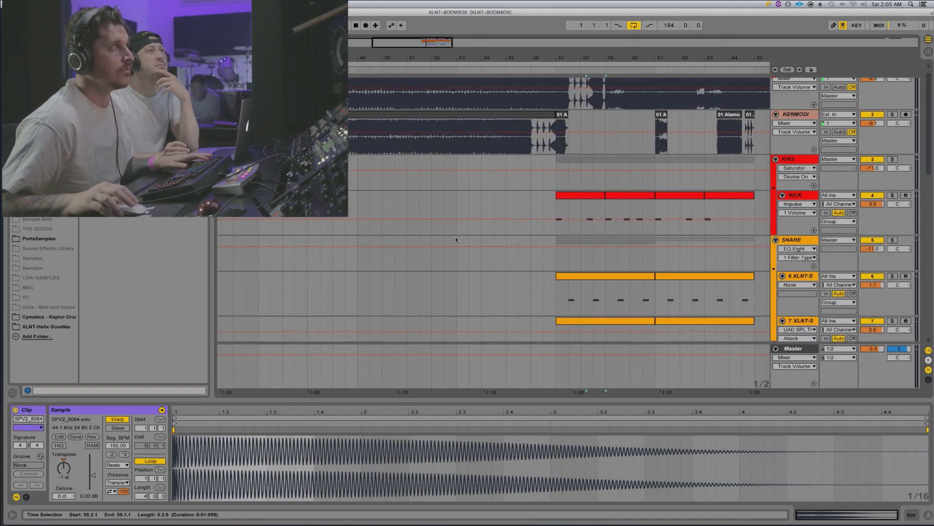
pyautogui.click(353, 202)
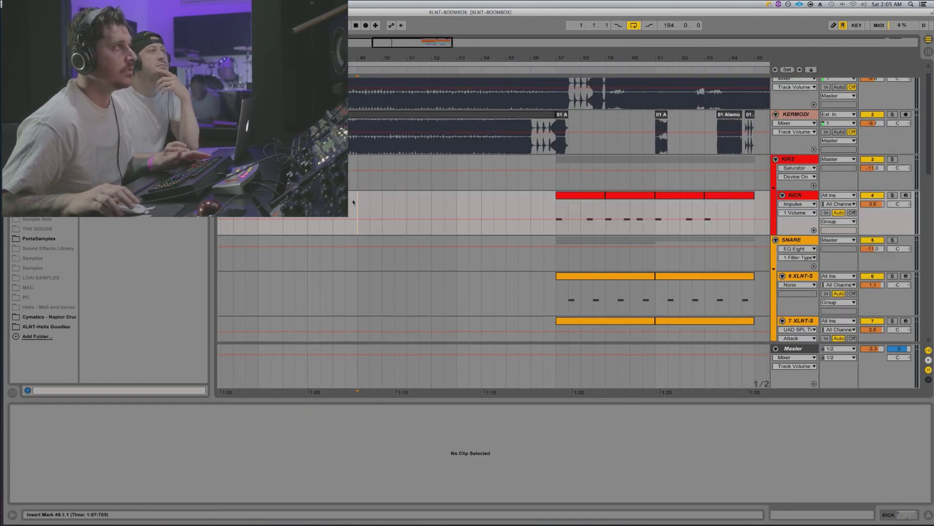
pyautogui.press('space')
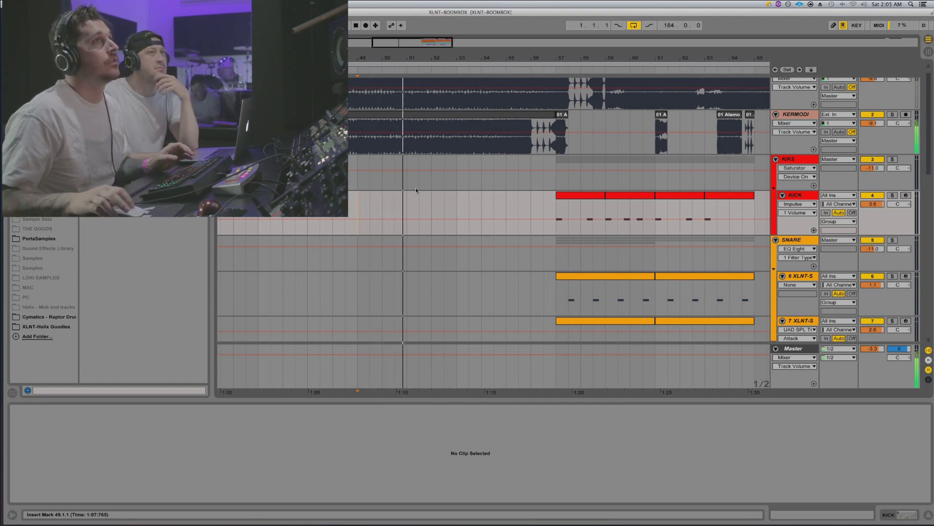
# Activate the first ALAMO track in the SYNTHS group while the arrangement plays
pyautogui.scroll(1, 411, 189)
pyautogui.hscroll(3, 420, 189)
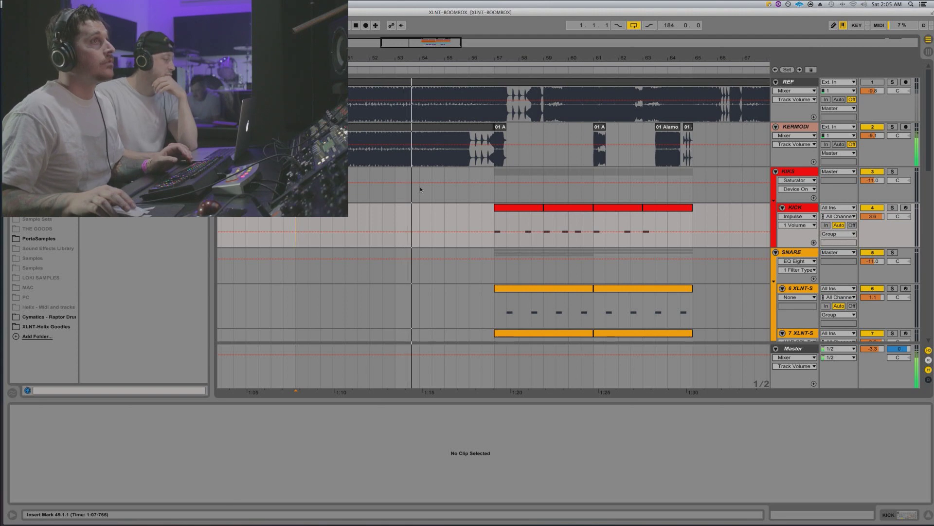
pyautogui.hscroll(2, 420, 190)
pyautogui.scroll(-8, 420, 189)
pyautogui.scroll(-10, 421, 189)
pyautogui.scroll(6, 421, 189)
pyautogui.hscroll(1, 421, 189)
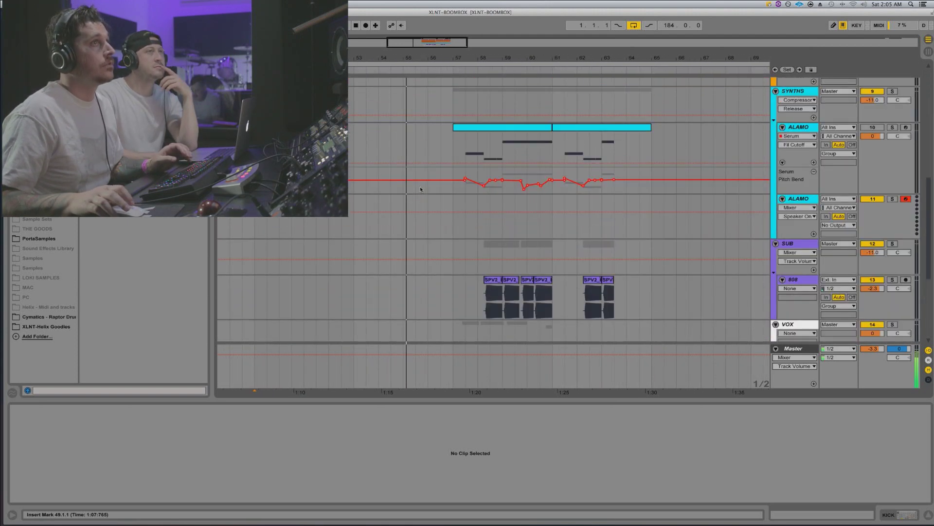
pyautogui.scroll(10, 420, 189)
pyautogui.scroll(-4, 640, 209)
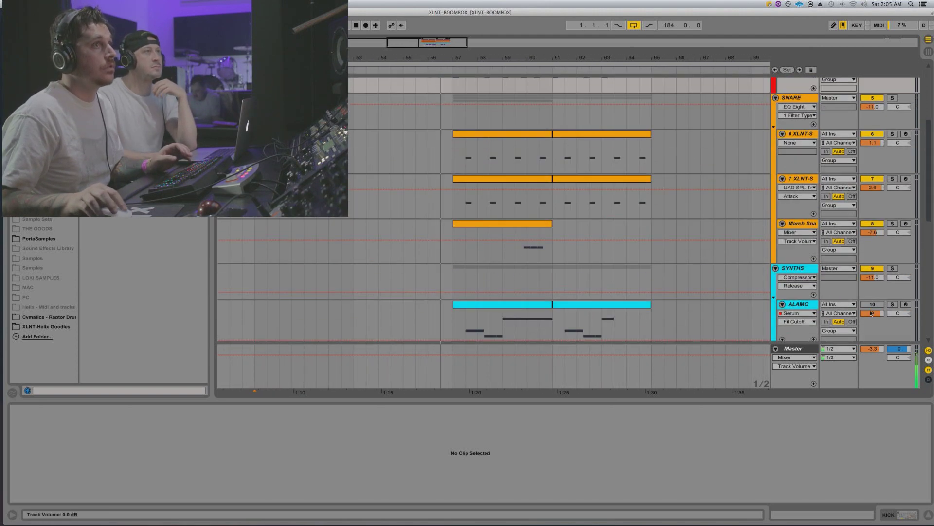
pyautogui.click(776, 305)
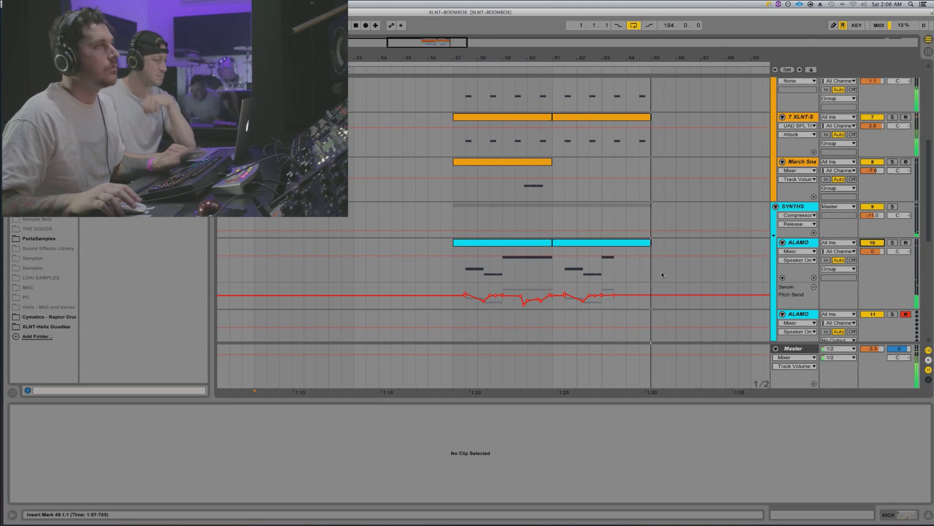
# Inspect the notes and Serum pitch bend automation of the ALAMO clip at bar 57, with the Serum window moved aside
pyautogui.click(517, 242)
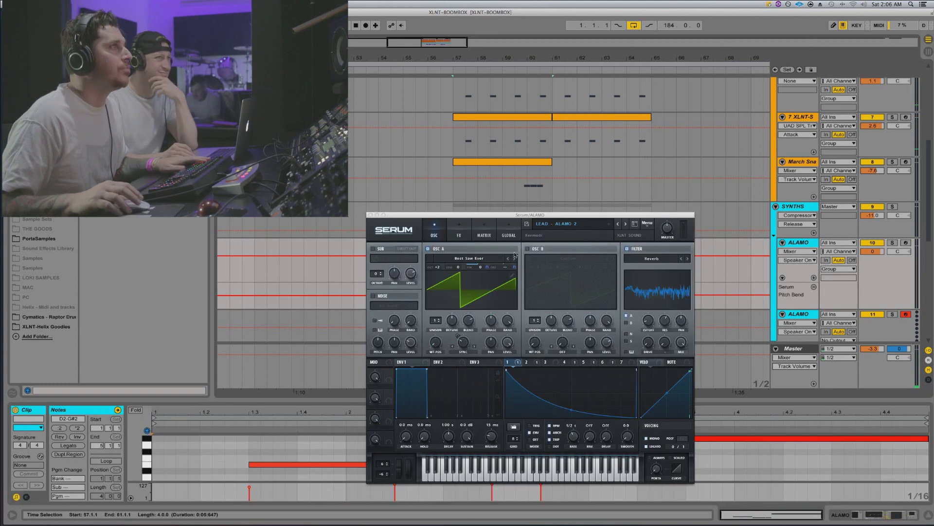
pyautogui.moveTo(493, 217); pyautogui.dragTo(228, 137)
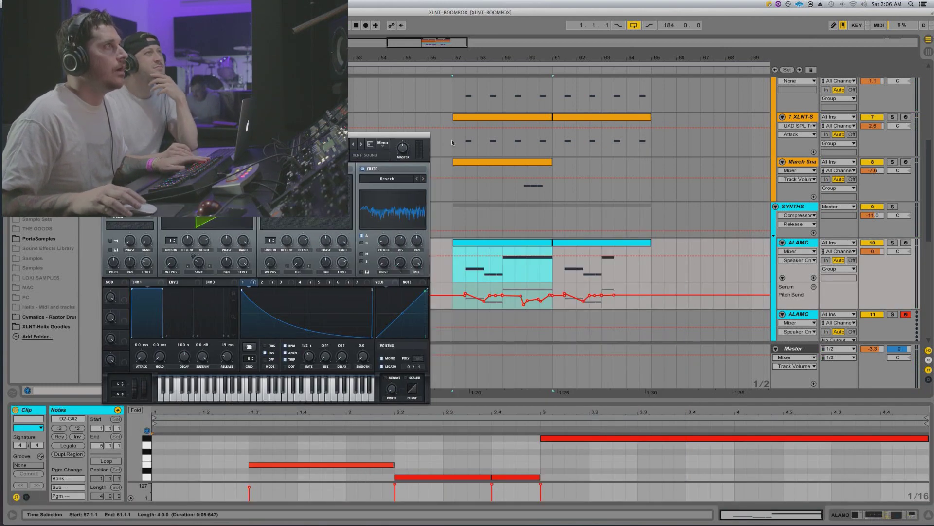
pyautogui.press('z')
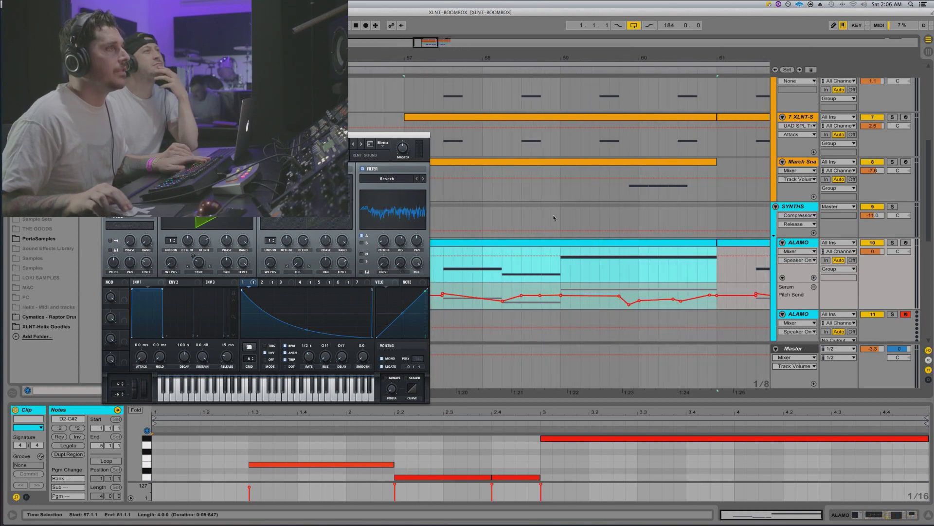
pyautogui.hscroll(-2, 583, 253)
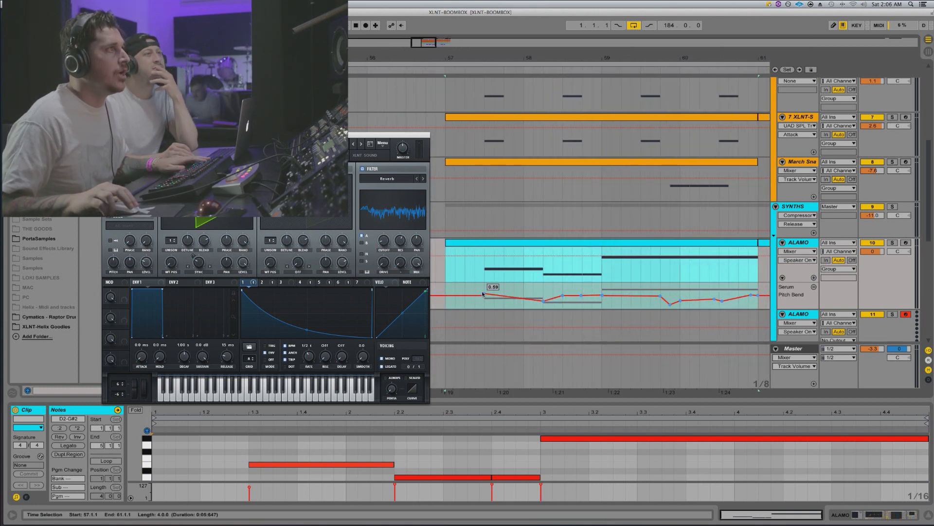
pyautogui.click(446, 289)
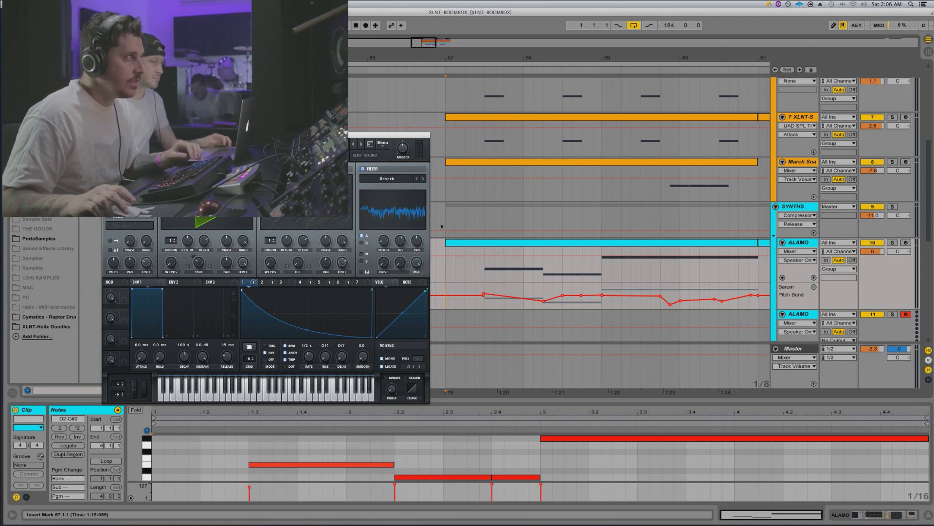
# Reselect the ALAMO clip at bar 57 and move the Serum window higher to clear the lower tracks
pyautogui.click(522, 242)
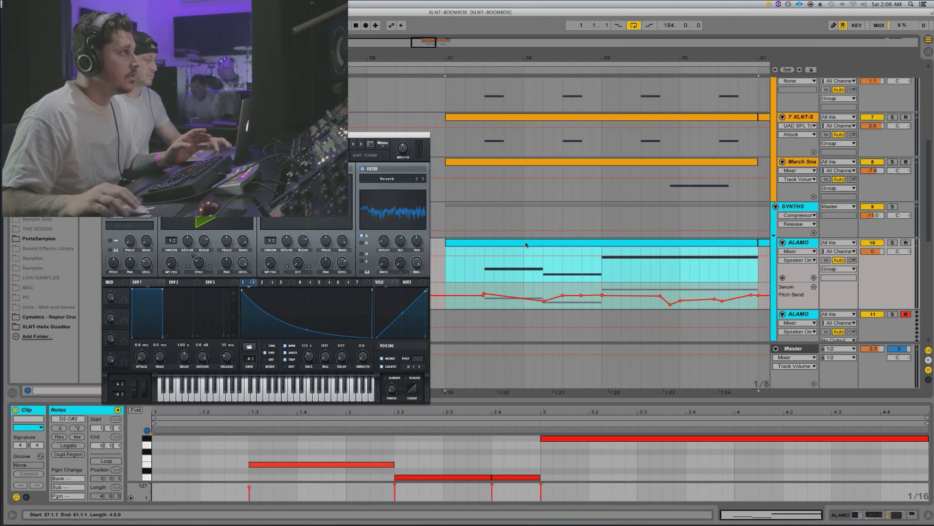
pyautogui.moveTo(302, 135); pyautogui.dragTo(305, 109)
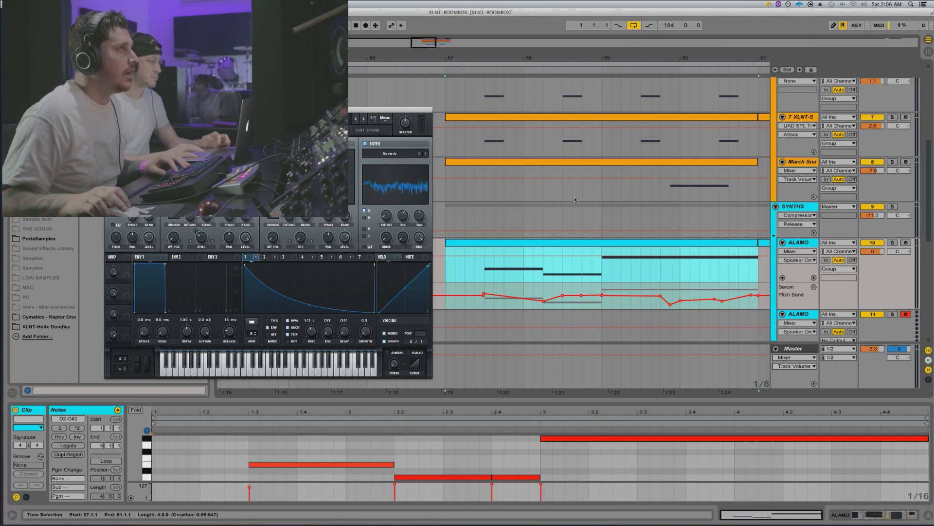
pyautogui.scroll(-4, 575, 199)
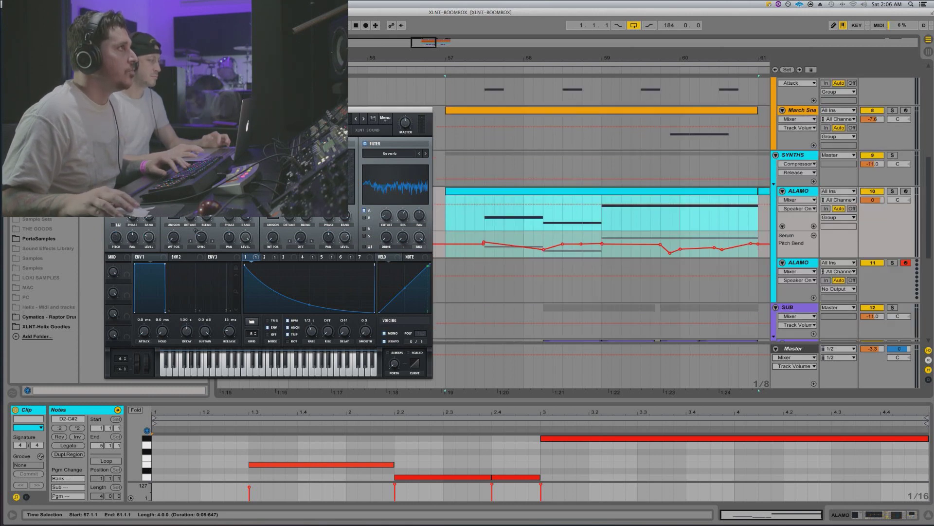
pyautogui.moveTo(304, 109); pyautogui.dragTo(317, 72)
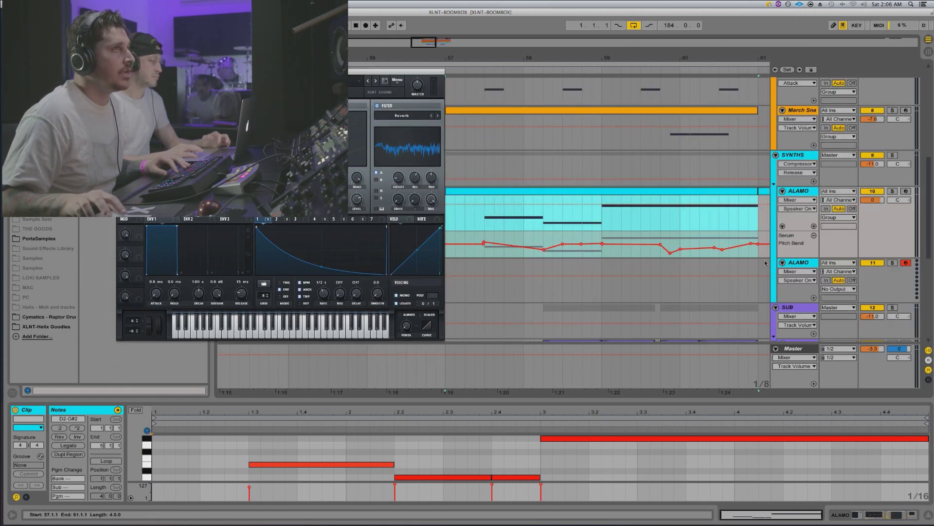
# Load a new default Serum instrument on the empty second ALAMO track and move its window over the middle of the arrangement
pyautogui.click(799, 263)
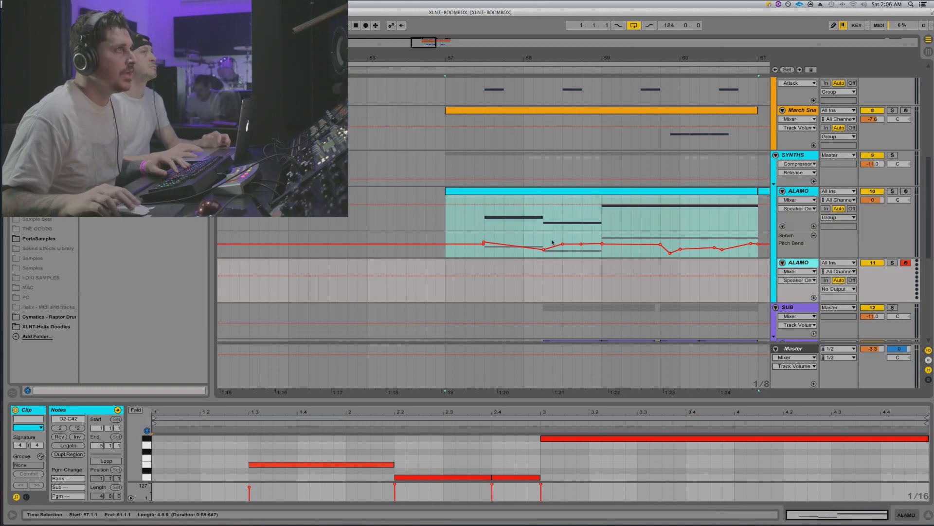
pyautogui.click(450, 235)
pyautogui.click(448, 236)
pyautogui.click(799, 266)
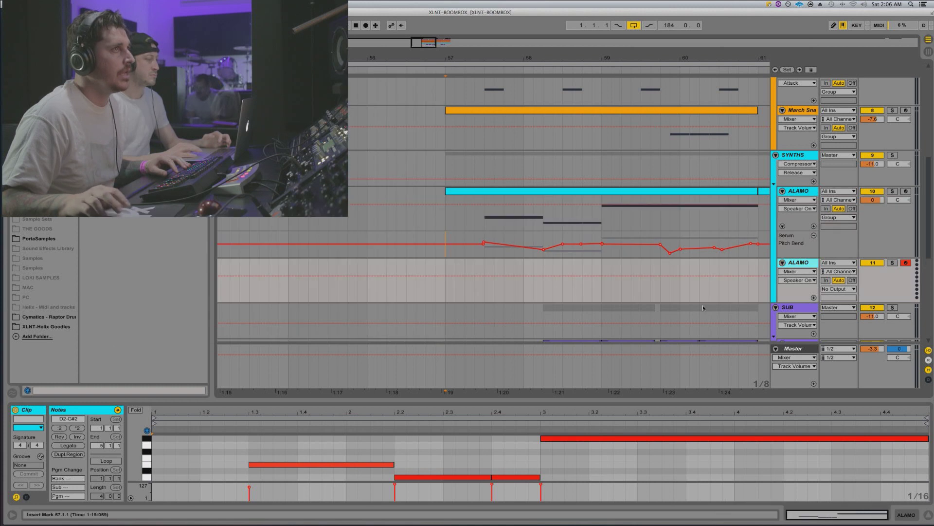
pyautogui.click(810, 264)
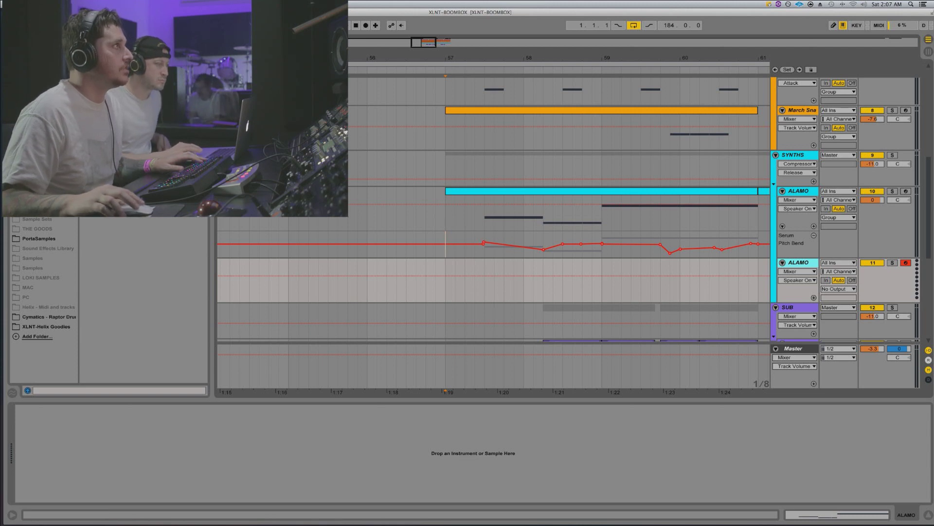
pyautogui.moveTo(115, 122); pyautogui.dragTo(116, 468)
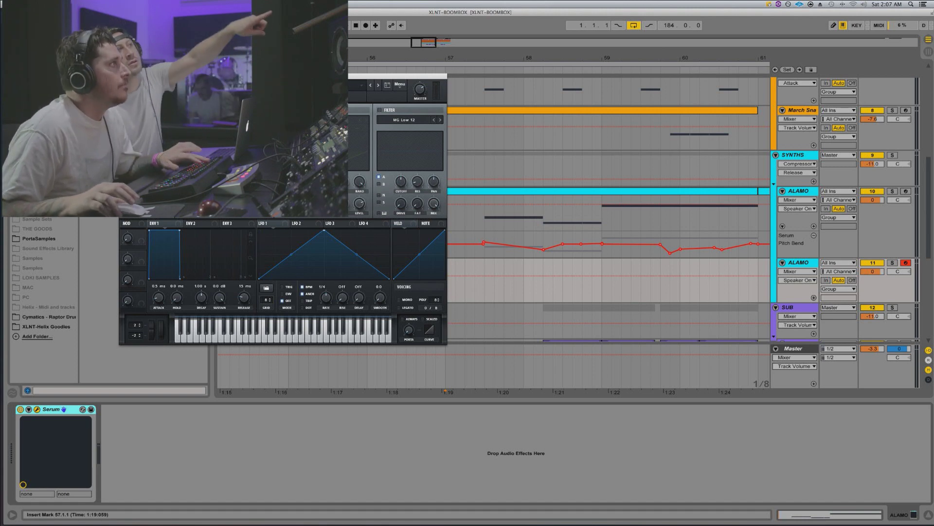
pyautogui.moveTo(289, 77); pyautogui.dragTo(552, 184)
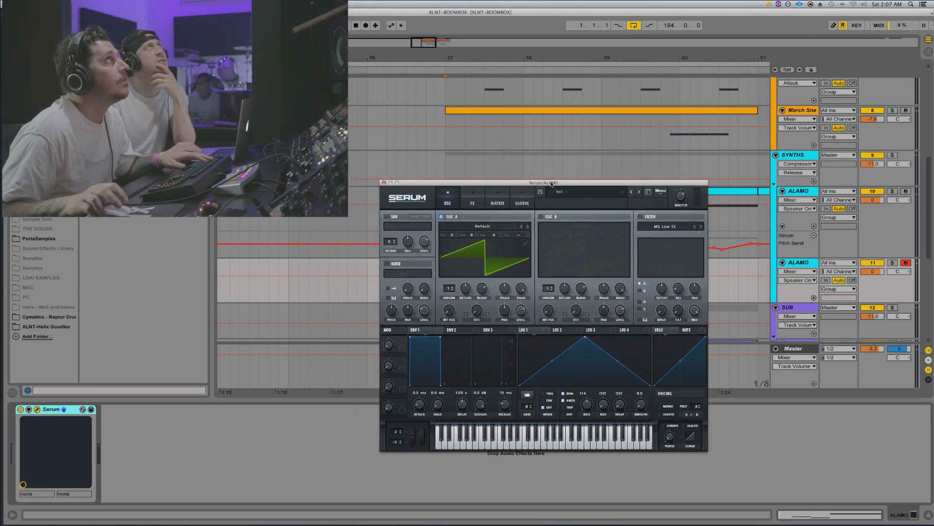
pyautogui.click(530, 175)
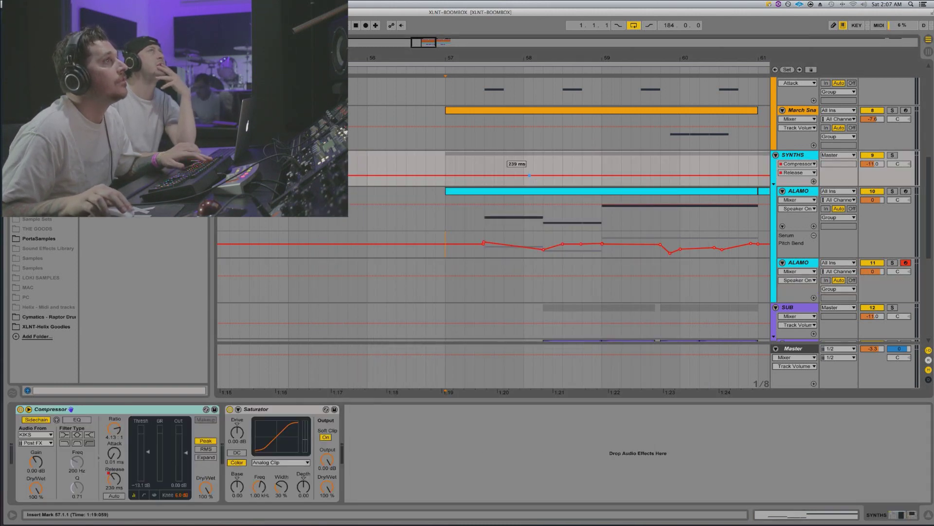
# Undo the Compressor Release automation edit on the SYNTHS group
pyautogui.hscroll(-1, 529, 177)
pyautogui.click(529, 176)
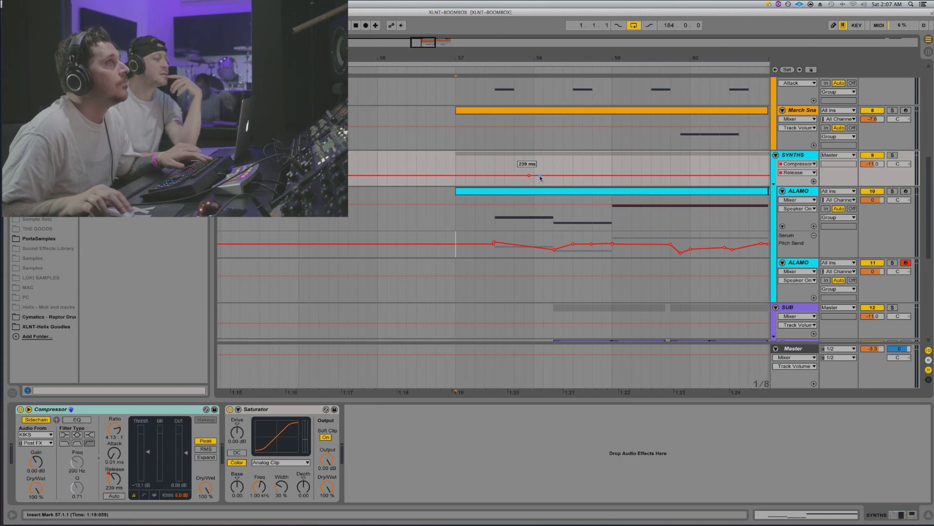
pyautogui.press('super+z')
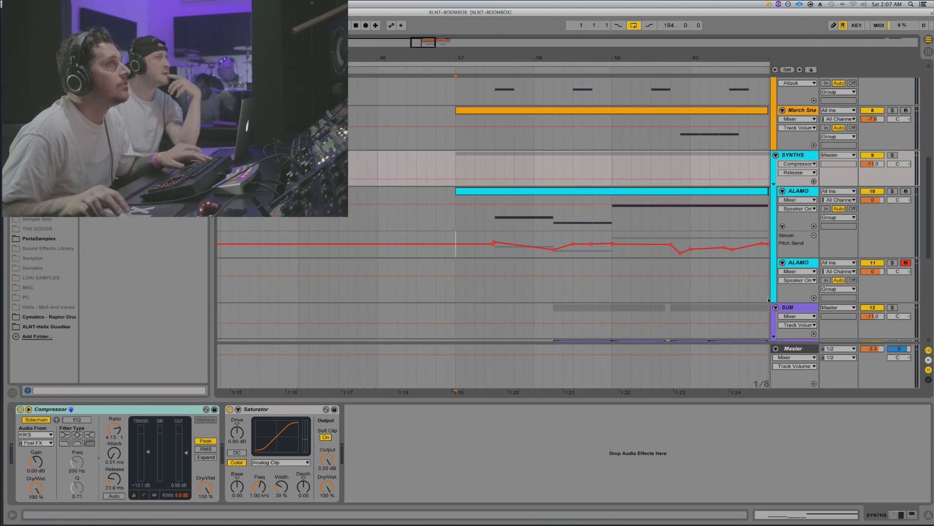
# Load XLNT SAW.wav from the desktop into oscillator A of the second ALAMO track's Serum and restore the window layout
pyautogui.click(789, 273)
pyautogui.moveTo(583, 185); pyautogui.dragTo(576, 156)
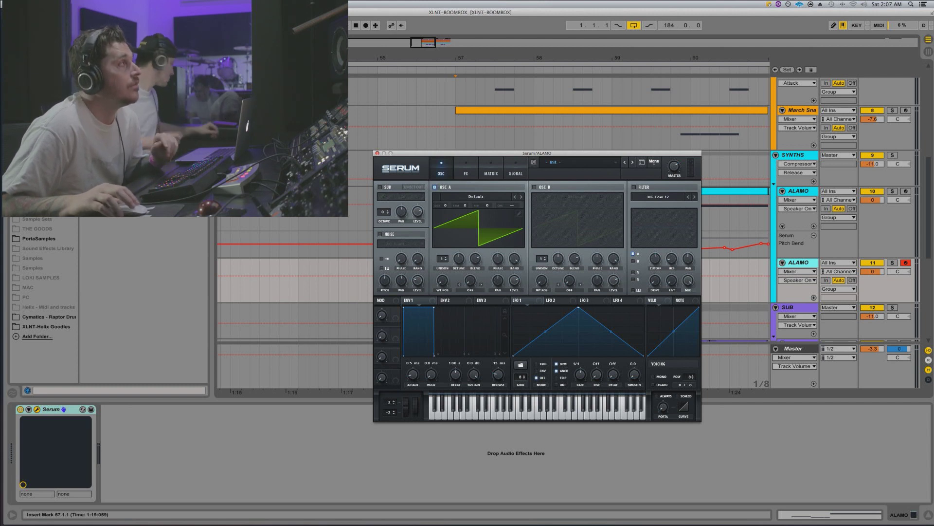
pyautogui.moveTo(292, 12); pyautogui.dragTo(407, 12)
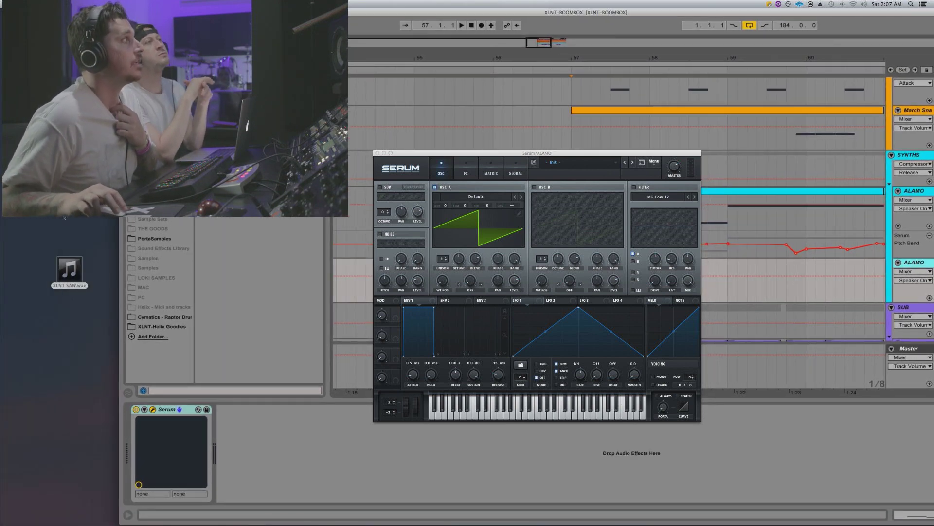
pyautogui.moveTo(67, 263); pyautogui.dragTo(74, 292)
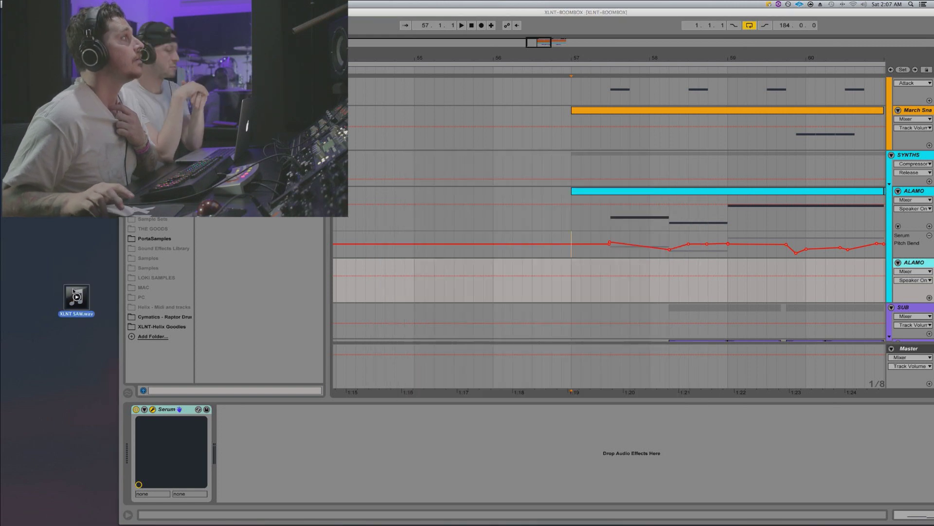
pyautogui.click(468, 246)
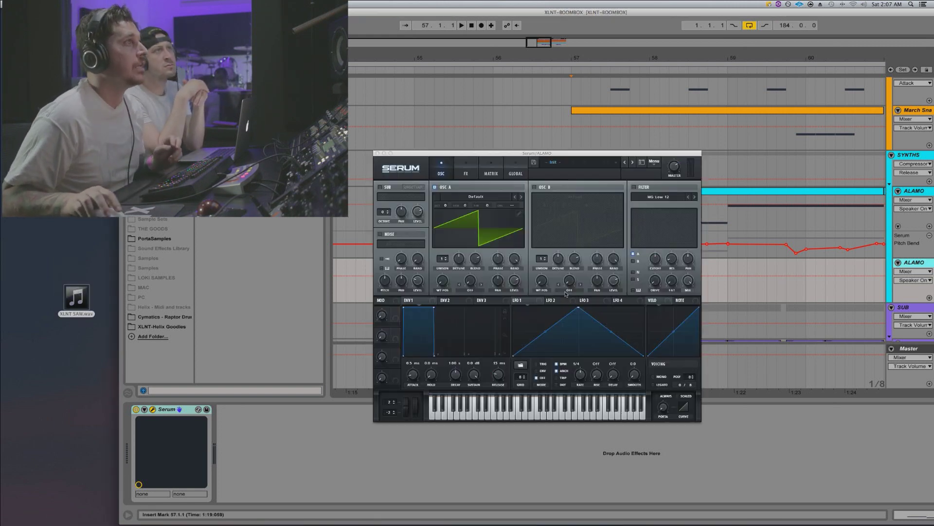
pyautogui.moveTo(73, 298); pyautogui.dragTo(468, 215)
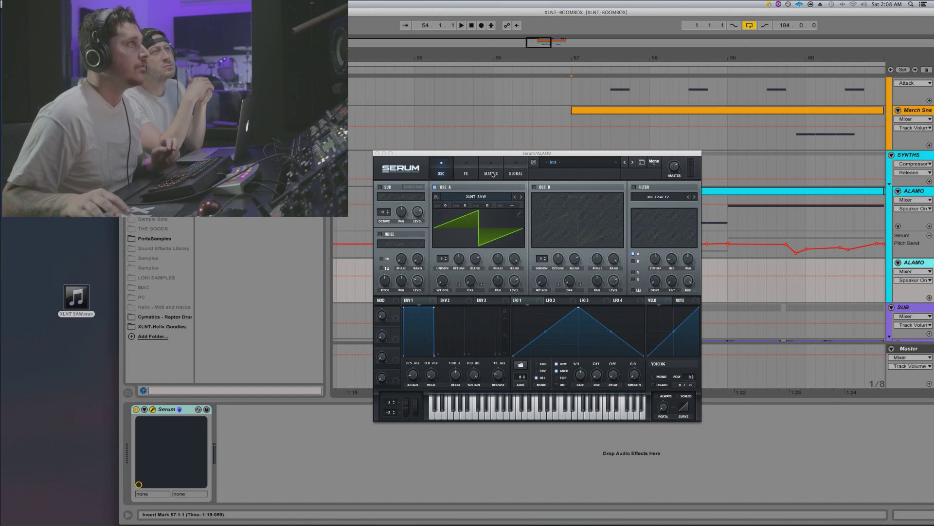
pyautogui.moveTo(535, 12); pyautogui.dragTo(426, 12)
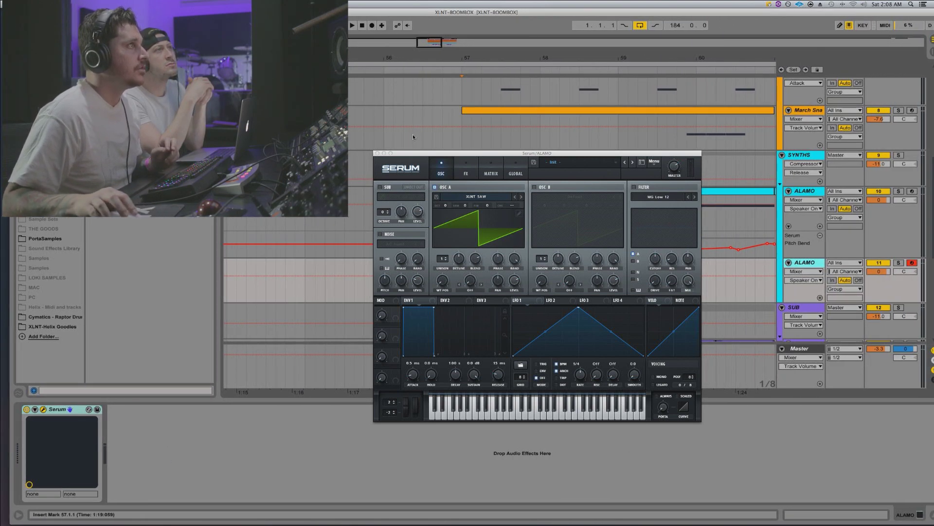
# Copy the ALAMO clip at bar 57 to the same position on the second ALAMO track
pyautogui.moveTo(443, 157); pyautogui.dragTo(510, 265)
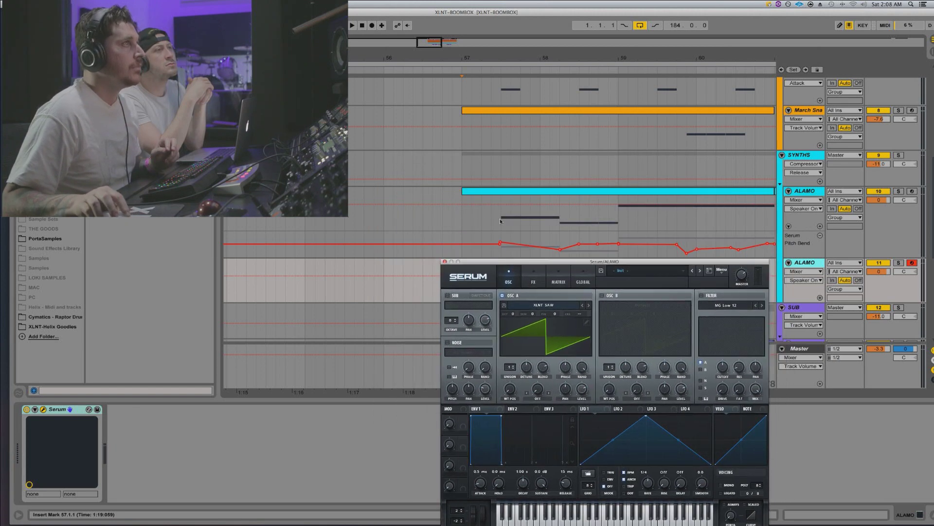
pyautogui.click(494, 192)
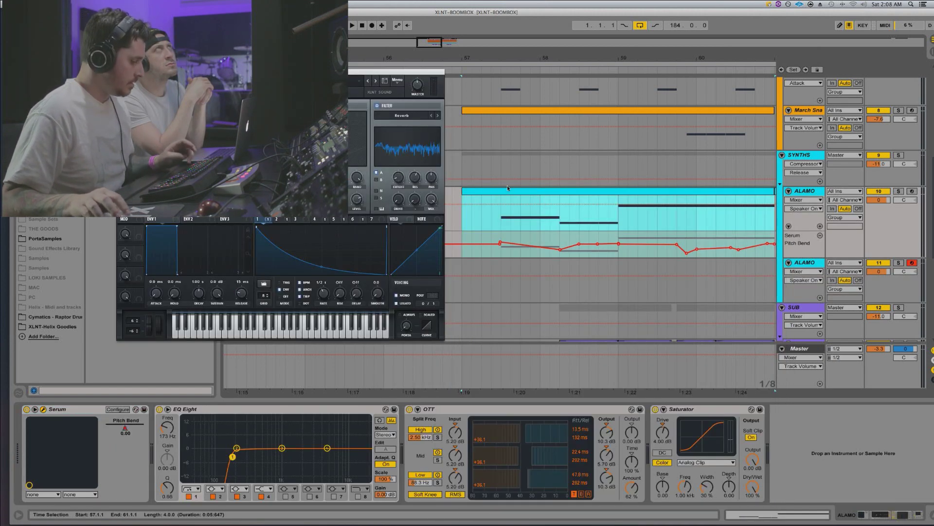
pyautogui.click(465, 291)
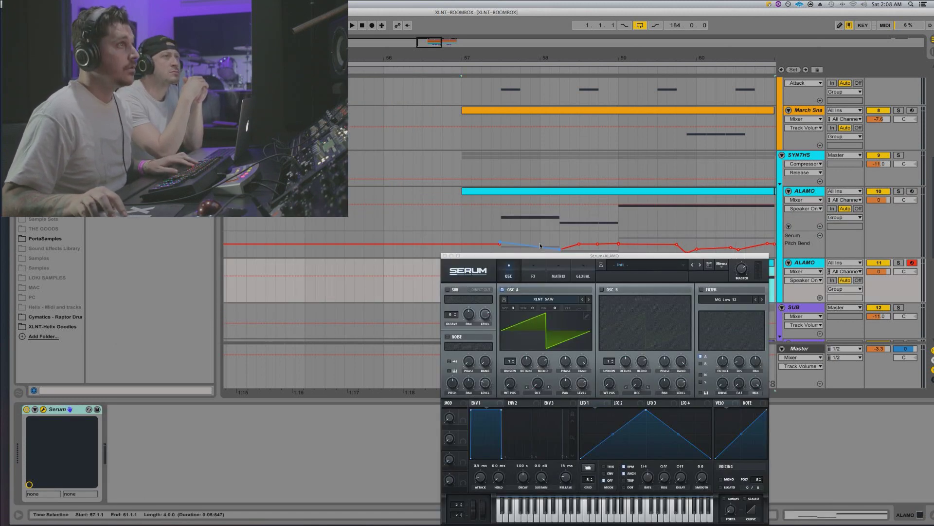
pyautogui.moveTo(540, 259); pyautogui.dragTo(568, 335)
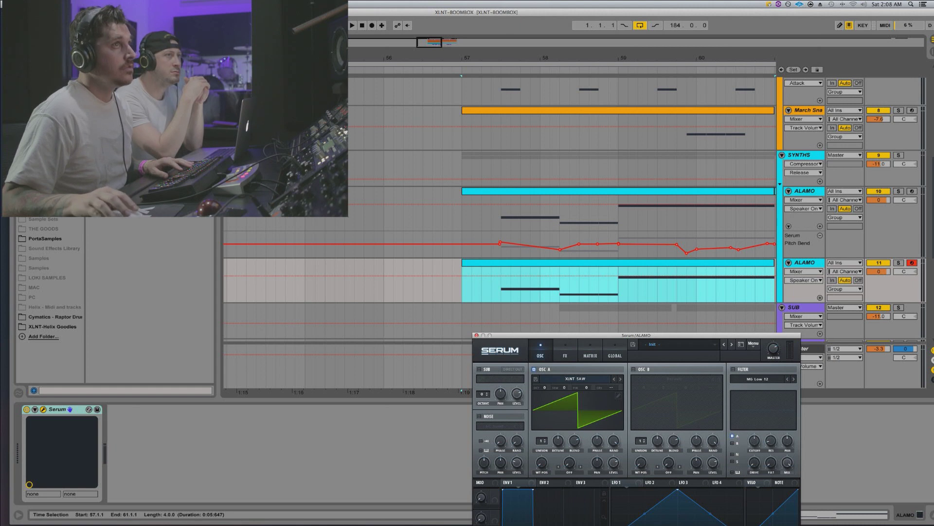
# Deactivate the first ALAMO track and play the drop to hear the copied clip through the new Serum
pyautogui.click(878, 191)
pyautogui.press('space')
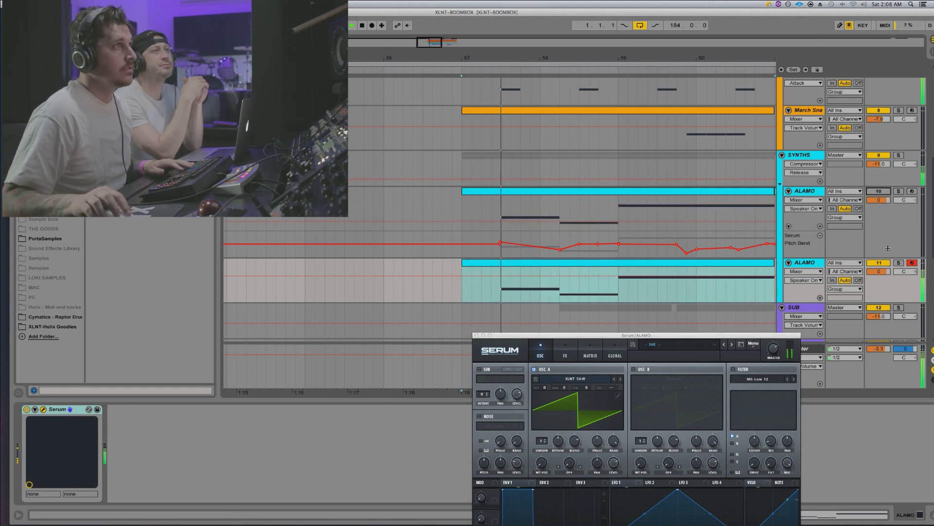
pyautogui.press('space')
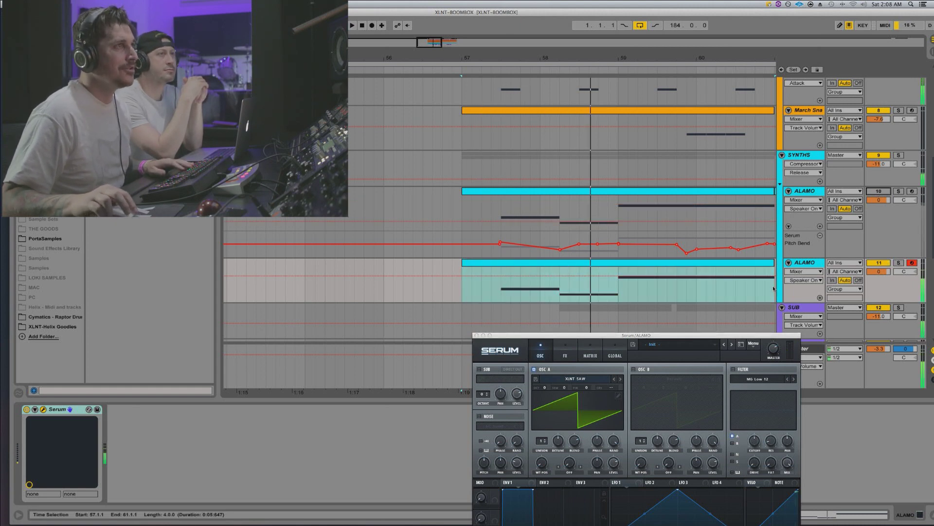
# Set oscillator A's octave to +2 and turn up its warp in Sync mode
pyautogui.moveTo(685, 341); pyautogui.dragTo(628, 229)
pyautogui.moveTo(629, 221); pyautogui.dragTo(620, 182)
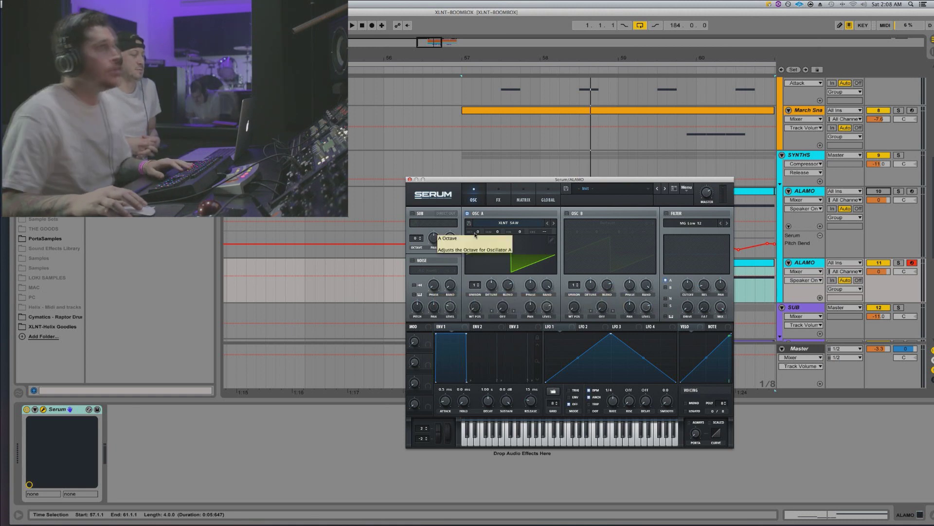
pyautogui.moveTo(476, 234); pyautogui.dragTo(479, 218)
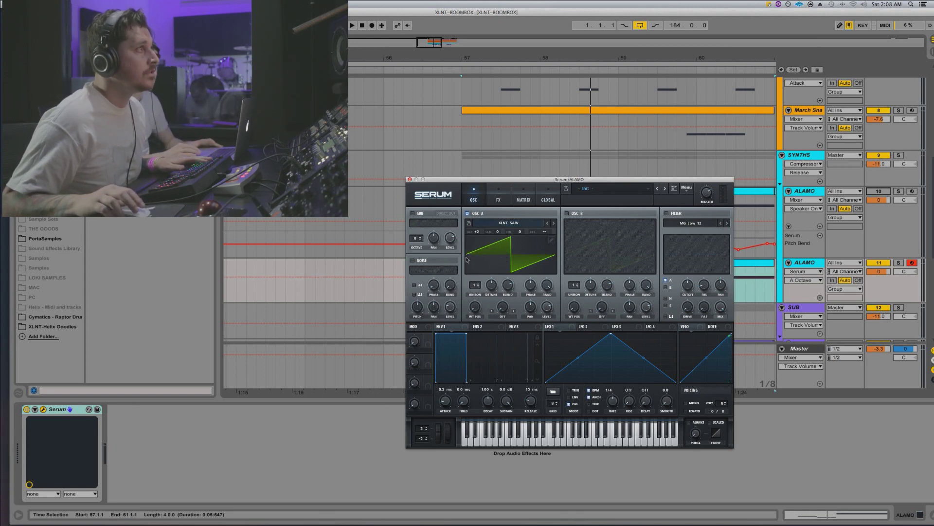
pyautogui.click(514, 311)
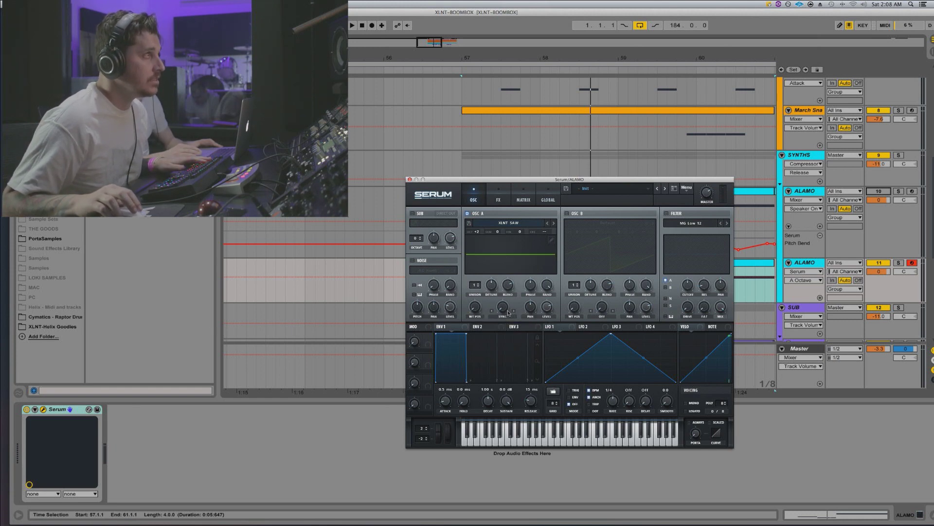
pyautogui.moveTo(504, 310); pyautogui.dragTo(507, 280)
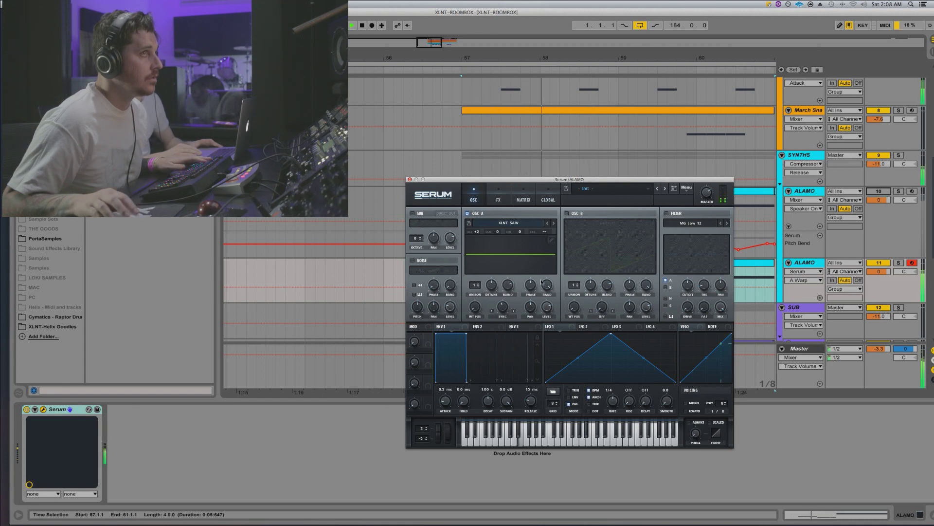
# Solo the second ALAMO track and check oscillator A's wavetable in the 3D view
pyautogui.click(898, 263)
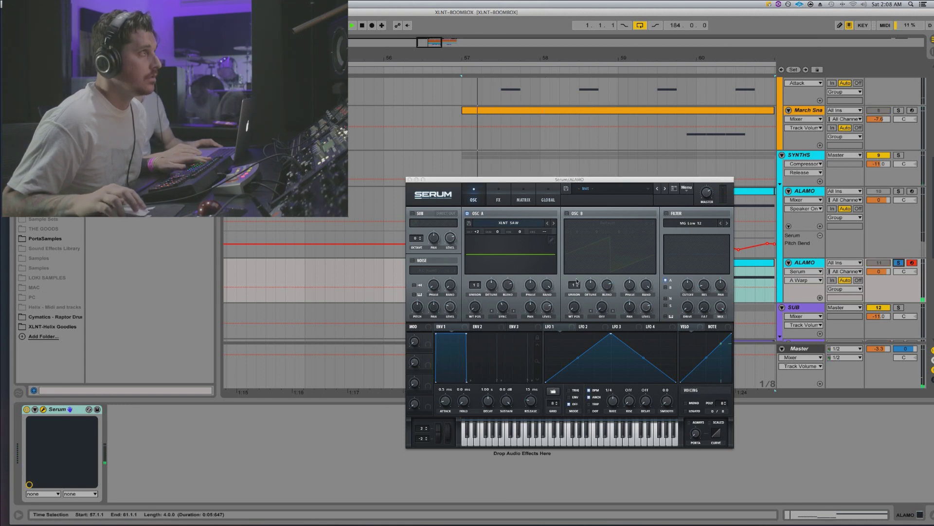
pyautogui.click(505, 223)
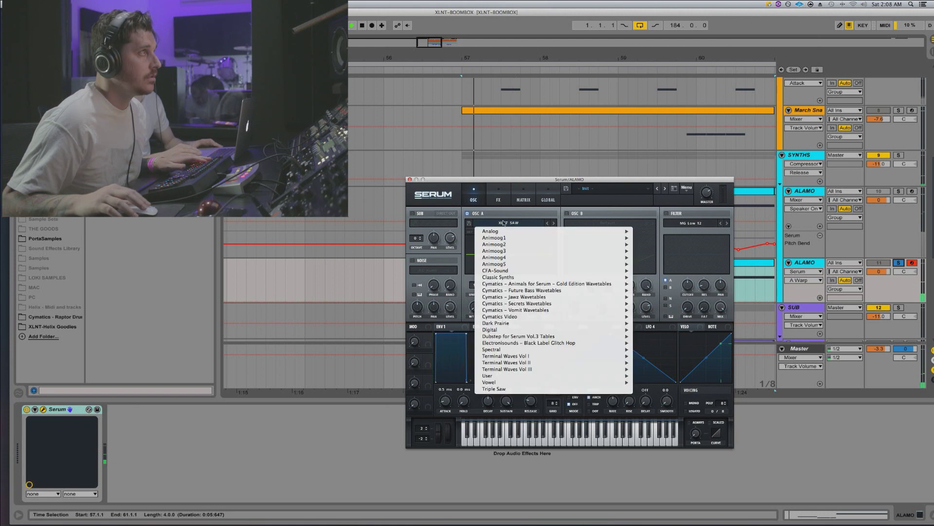
pyautogui.click(502, 247)
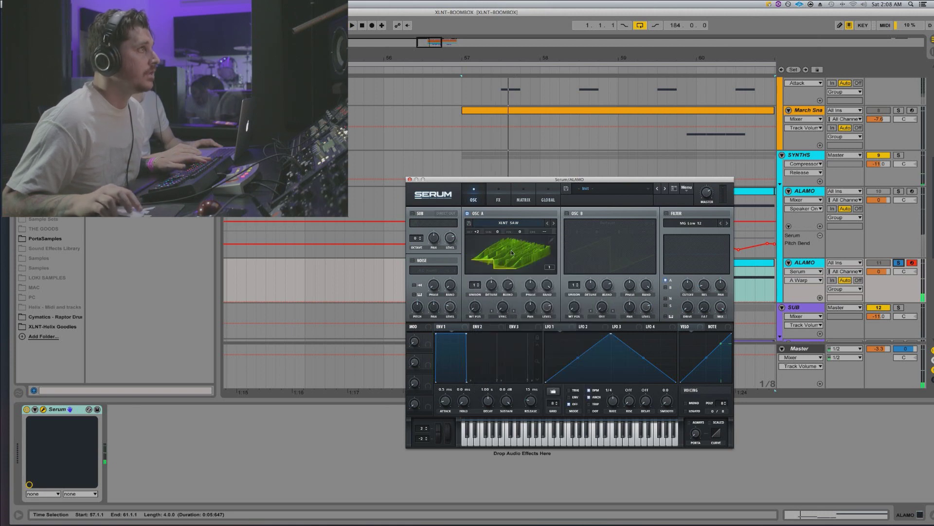
# Fine-tune oscillator A's Sync warp amount while auditioning the soloed track
pyautogui.moveTo(505, 309)
pyautogui.mouseDown()
pyautogui.moveTo(506, 262)
pyautogui.moveTo(504, 295)
pyautogui.mouseUp()
pyautogui.press('space')
pyautogui.press('space')
pyautogui.press('space')
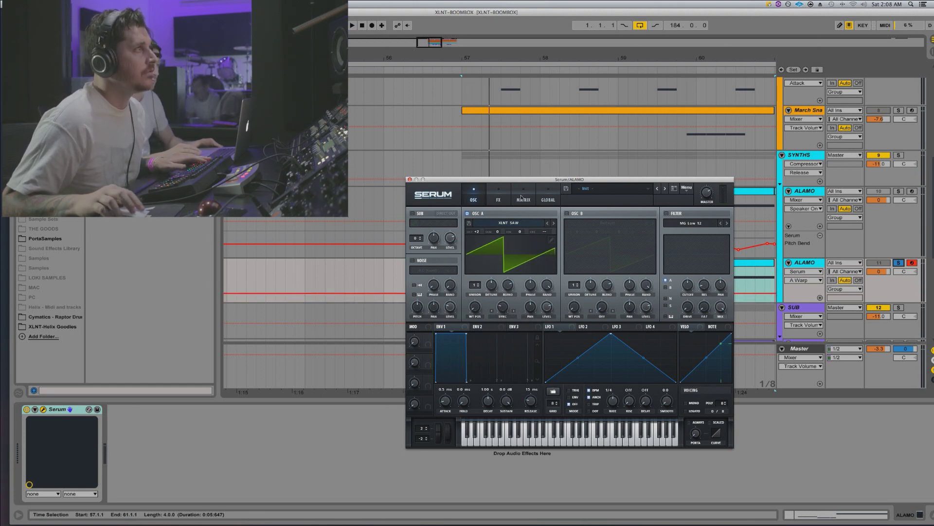
pyautogui.moveTo(502, 306)
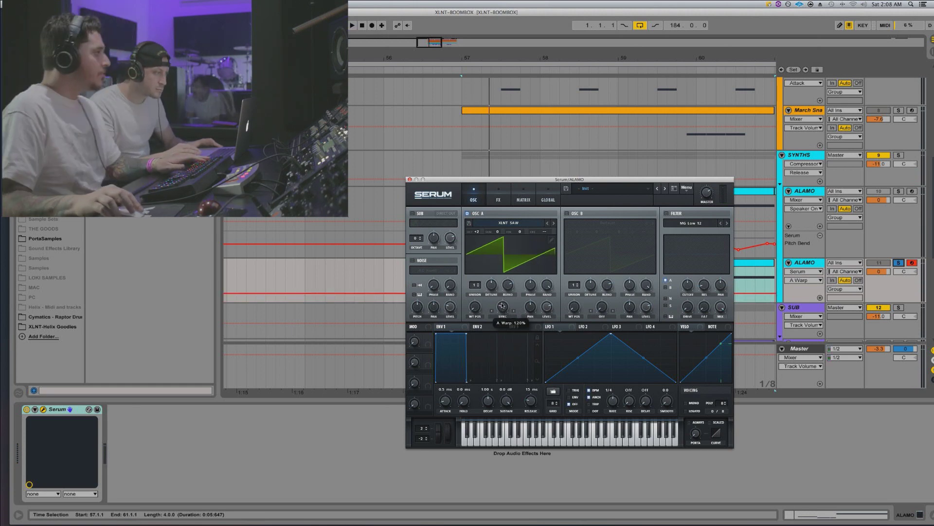
pyautogui.moveTo(503, 306); pyautogui.dragTo(503, 304)
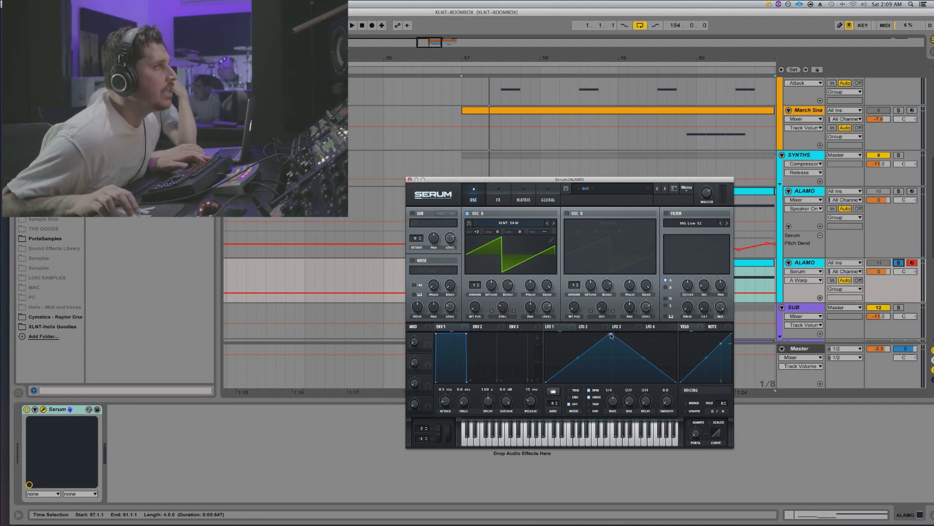
# Shape LFO 1 as a curved falling ramp in Env mode, use it to modulate oscillator A's Fine tuning, and audition it
pyautogui.moveTo(611, 335); pyautogui.dragTo(545, 334)
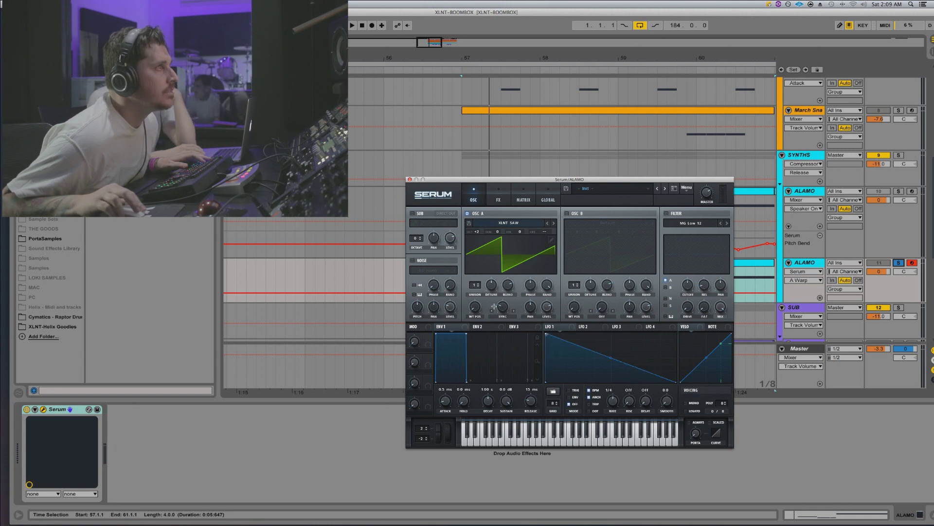
pyautogui.moveTo(608, 359); pyautogui.dragTo(609, 359)
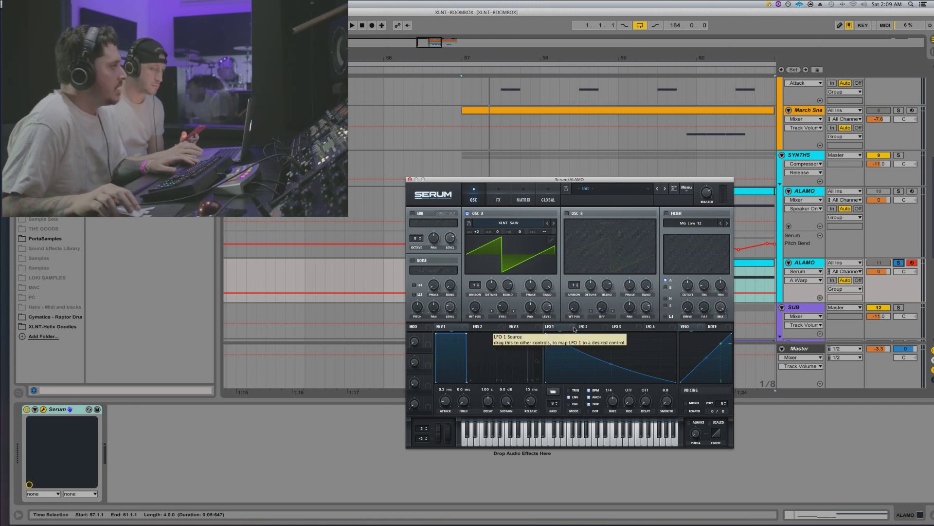
pyautogui.moveTo(575, 330); pyautogui.dragTo(522, 232)
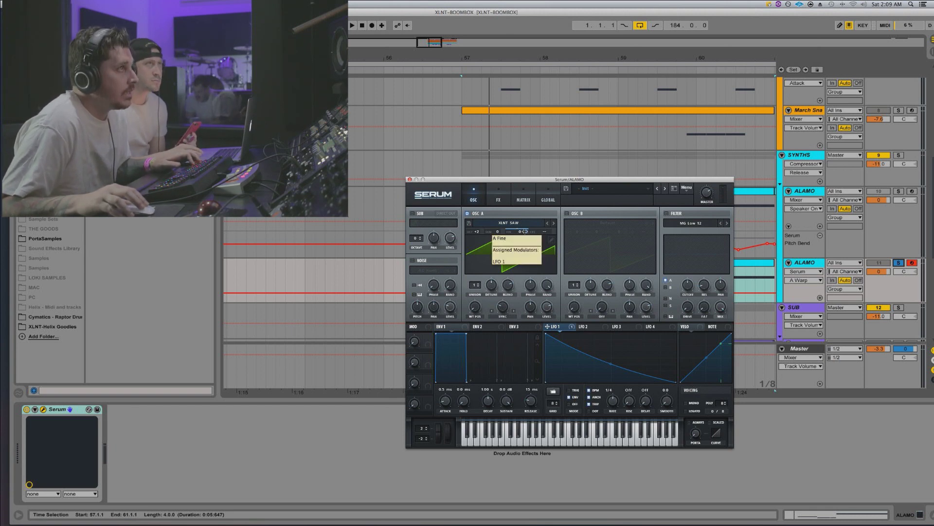
pyautogui.click(524, 231)
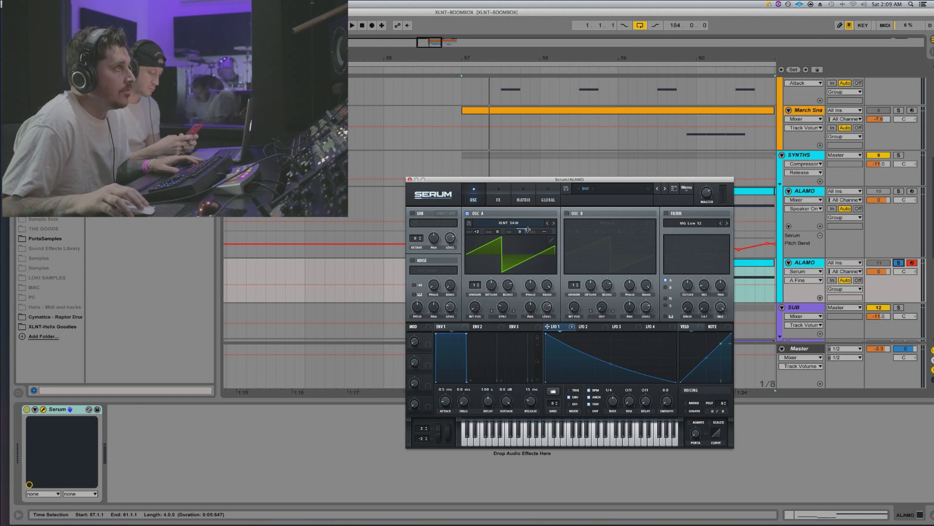
pyautogui.moveTo(526, 237); pyautogui.dragTo(539, 385)
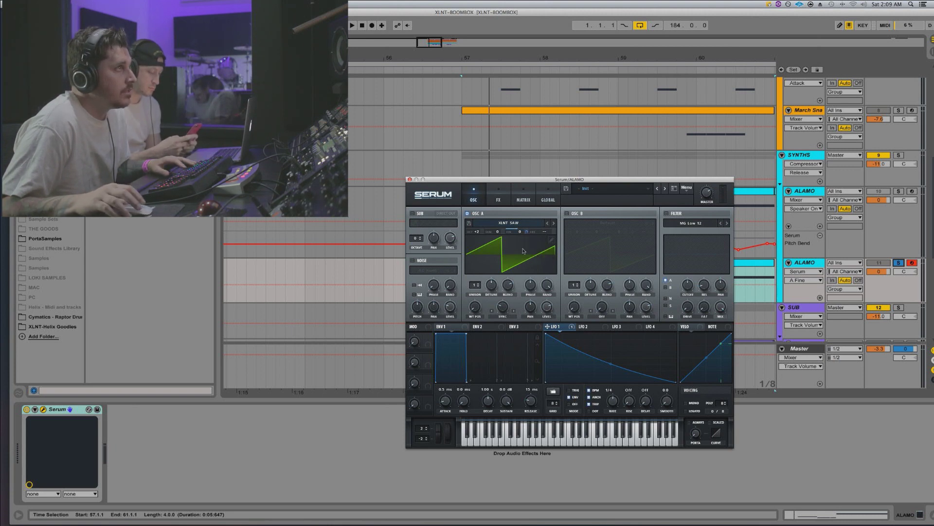
pyautogui.press('space')
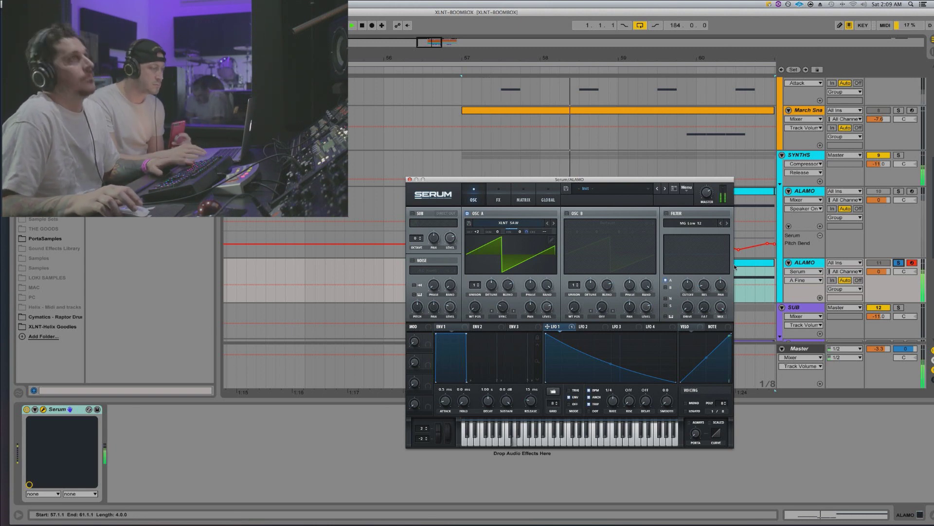
pyautogui.press('space')
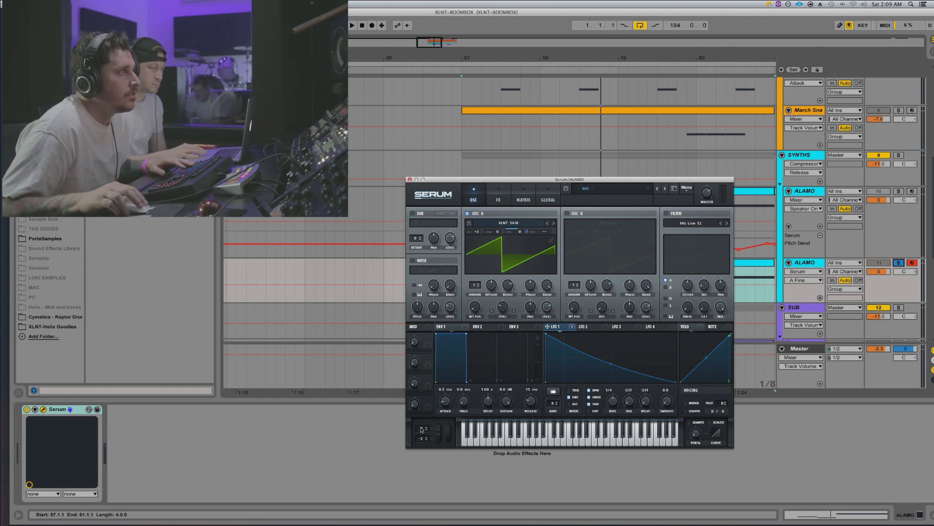
# Set Serum's pitch bend range to 6 up and -6 down, and LFO 1's rate to 1/2 t
pyautogui.moveTo(421, 429); pyautogui.dragTo(421, 445)
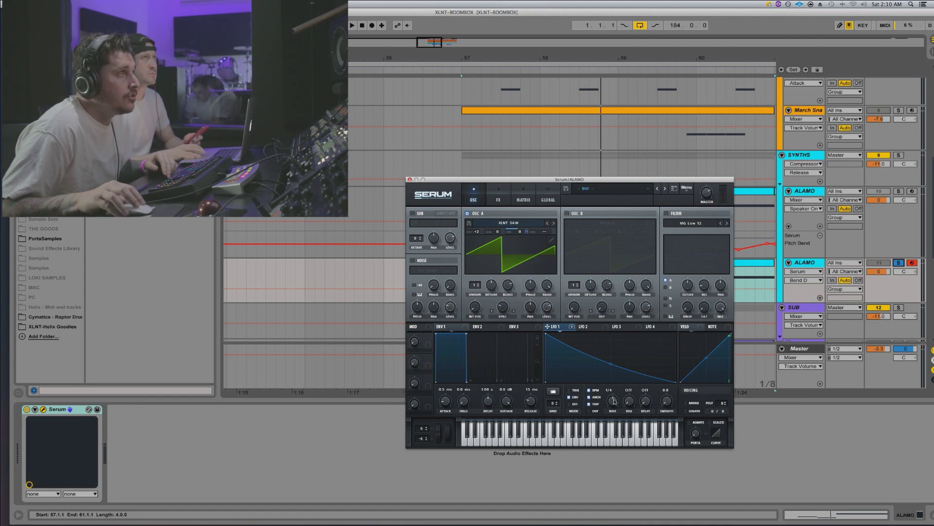
pyautogui.moveTo(614, 401); pyautogui.dragTo(614, 403)
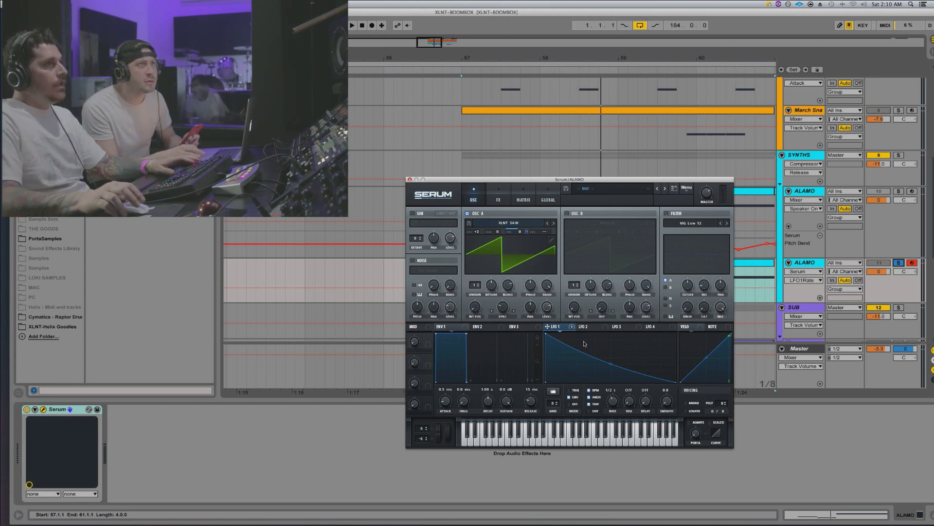
# Set the filter type to Reverb and turn the filter on
pyautogui.click(667, 214)
pyautogui.click(706, 197)
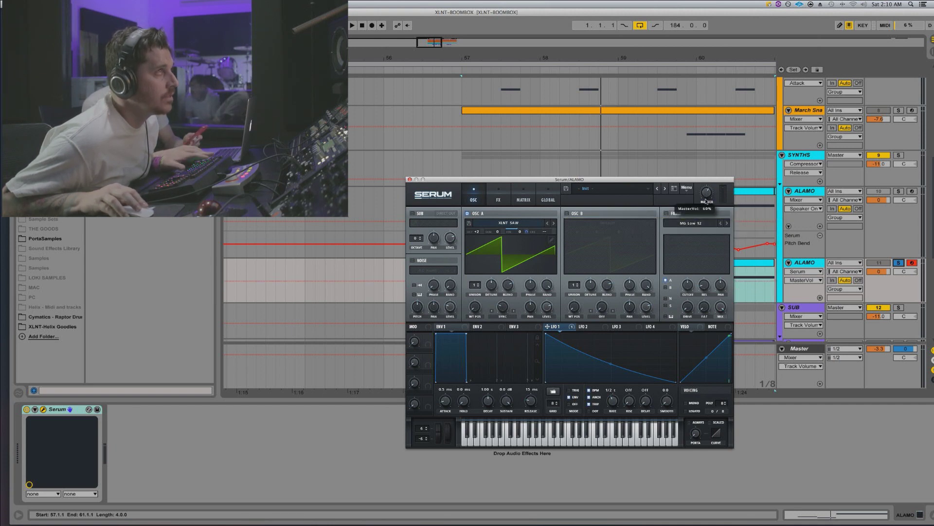
pyautogui.click(684, 224)
pyautogui.moveTo(684, 251)
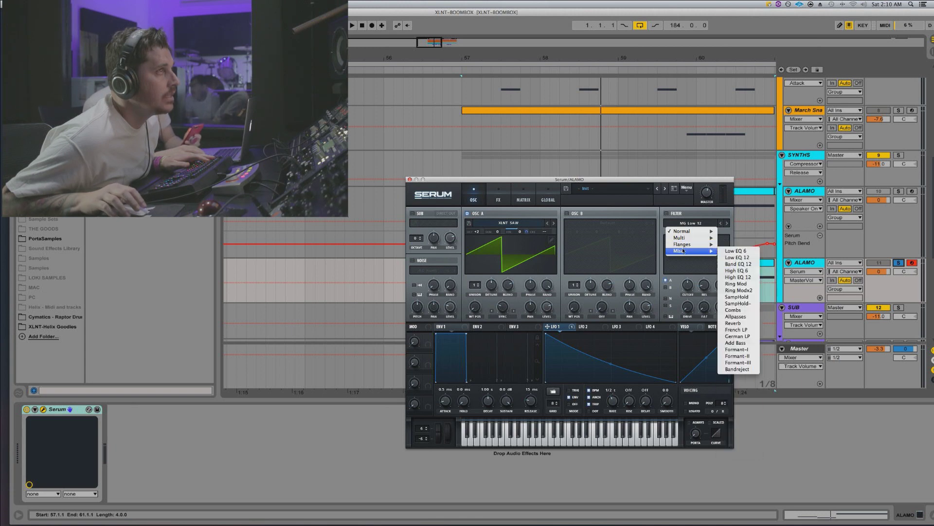
pyautogui.click(739, 324)
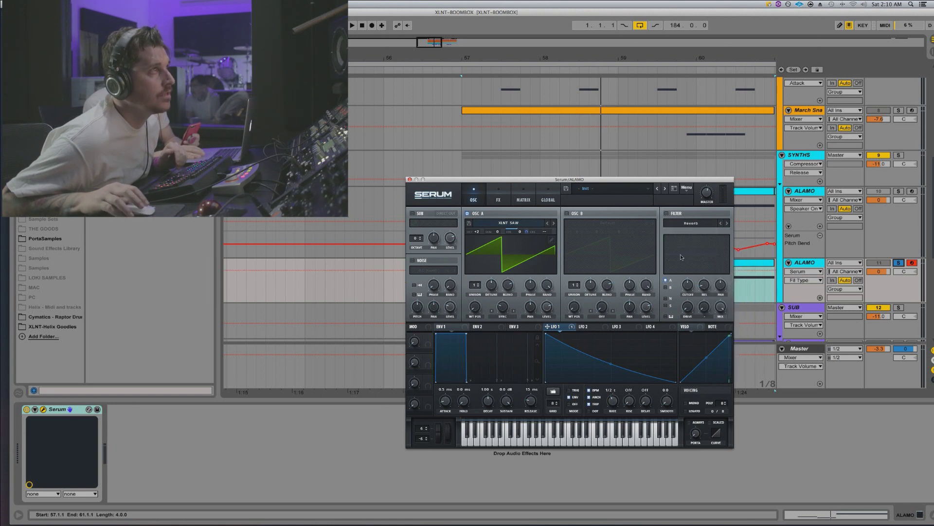
pyautogui.click(666, 214)
# Lower the filter cutoff to 13 Hz, then adjust its resonance and the master volume while auditioning the track
pyautogui.moveTo(688, 285); pyautogui.dragTo(686, 319)
pyautogui.press('space')
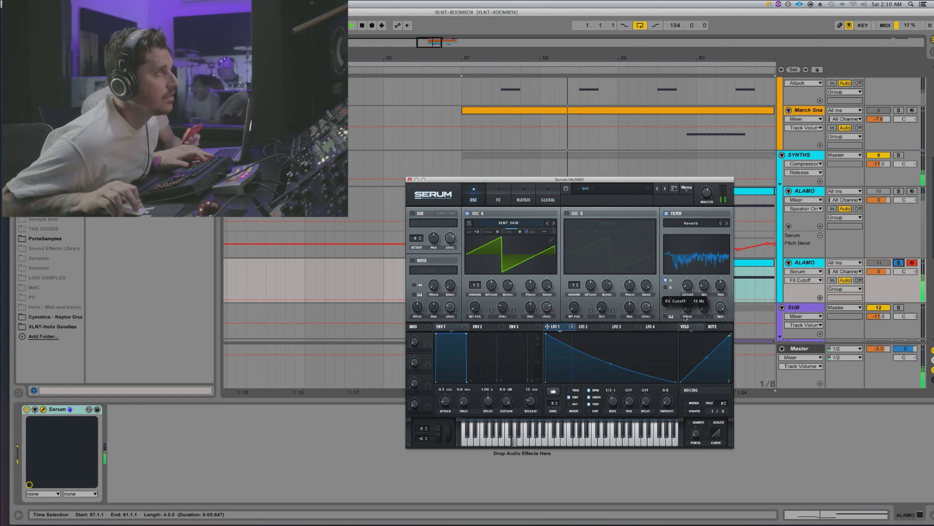
pyautogui.moveTo(686, 318); pyautogui.dragTo(709, 250)
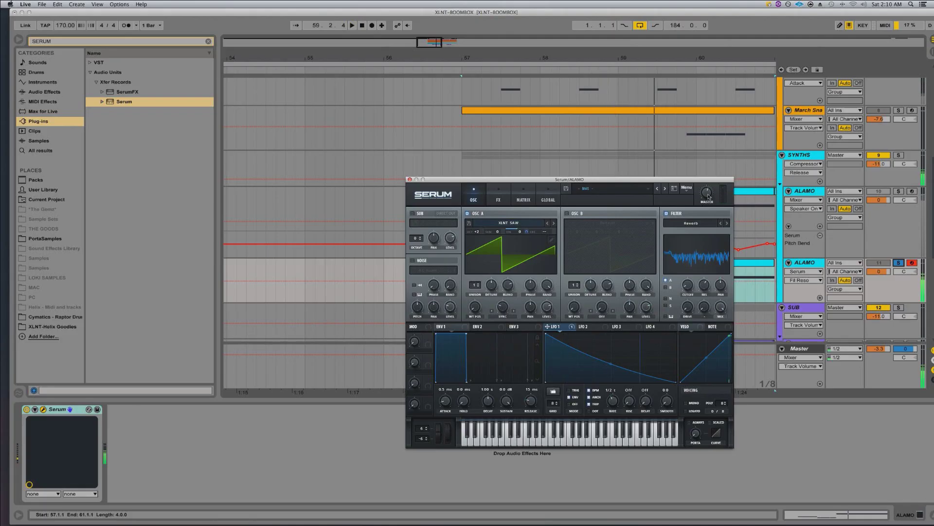
pyautogui.click(708, 190)
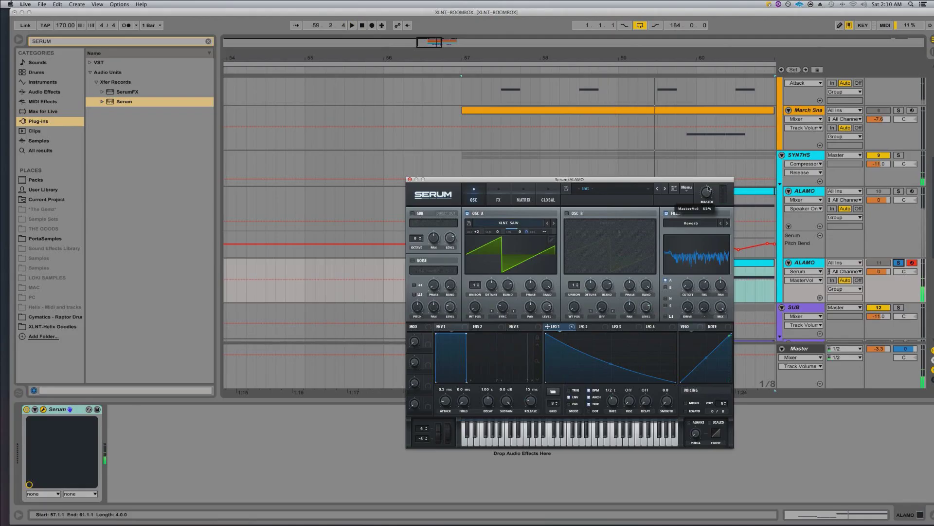
pyautogui.press('space')
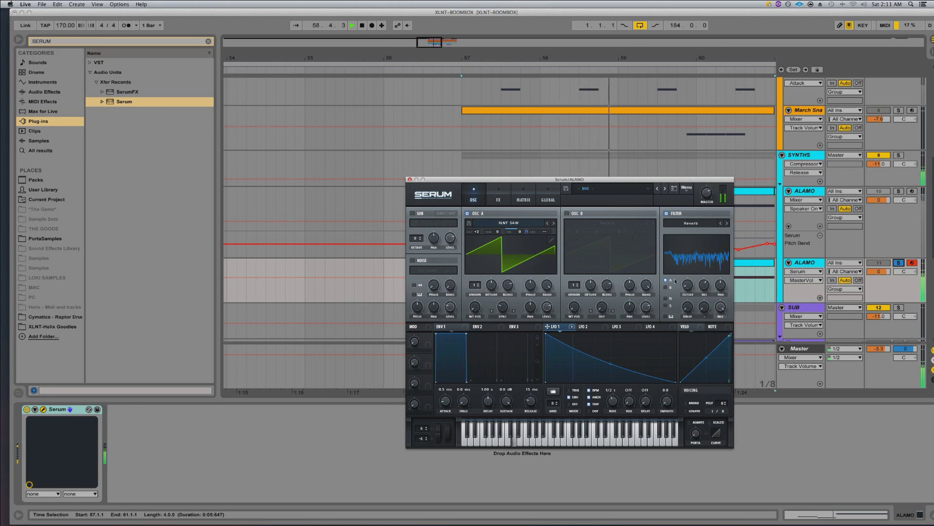
pyautogui.press('space')
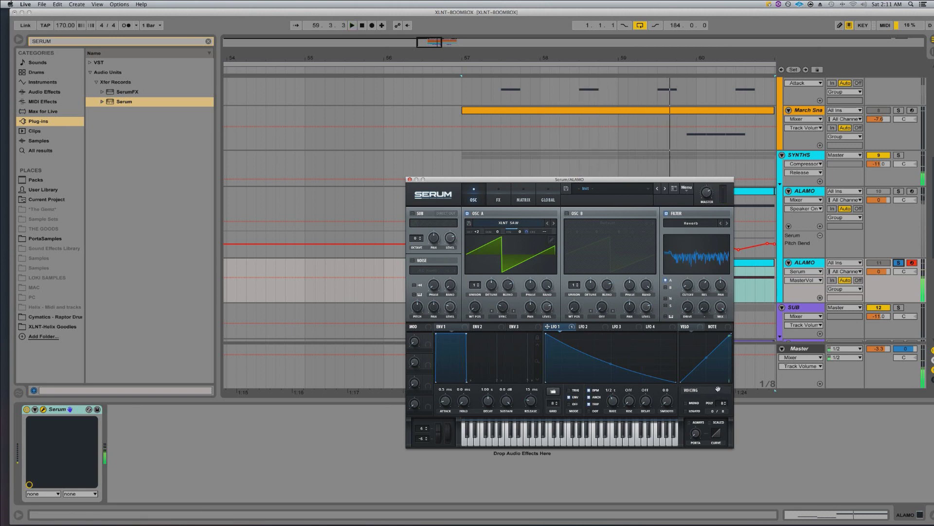
# Enable Mono and Legato voicing, and shape LFO 2 as a curved rising ramp in Trig mode with a 1/2 t rate
pyautogui.click(686, 403)
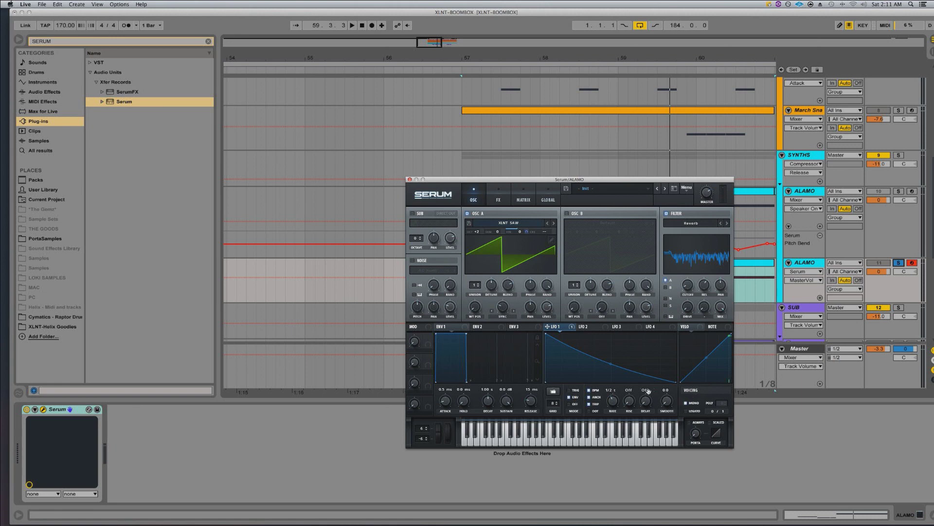
pyautogui.click(590, 327)
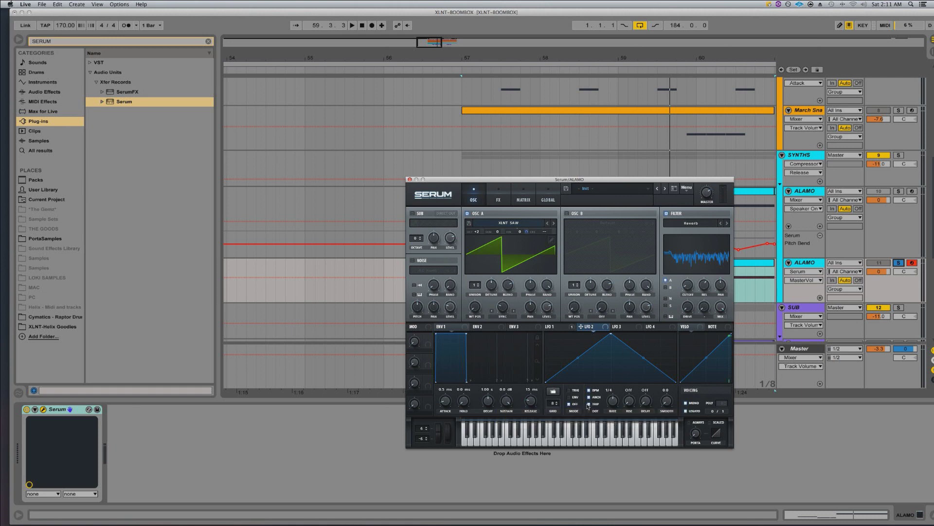
pyautogui.click(572, 392)
pyautogui.moveTo(610, 404); pyautogui.dragTo(609, 410)
pyautogui.moveTo(612, 336); pyautogui.dragTo(676, 334)
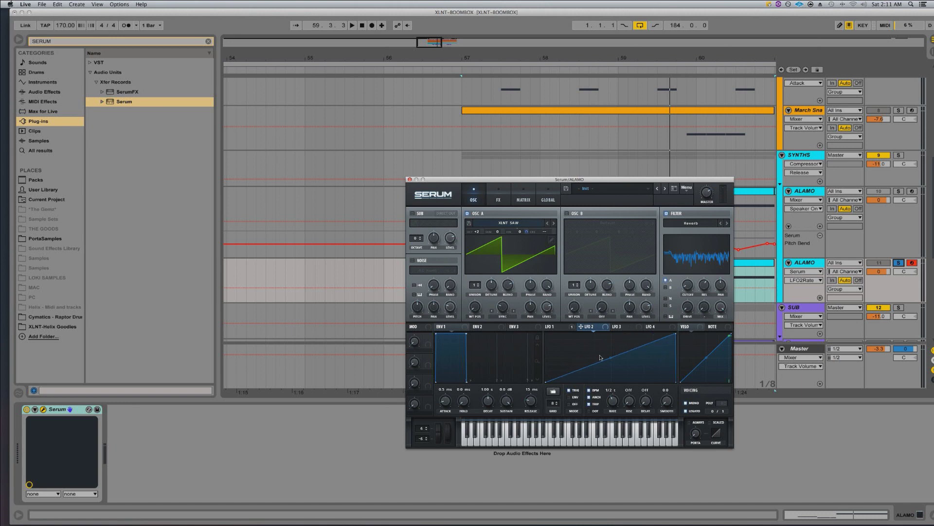
pyautogui.moveTo(611, 359)
pyautogui.mouseDown()
pyautogui.moveTo(607, 339)
pyautogui.moveTo(605, 349)
pyautogui.mouseUp()
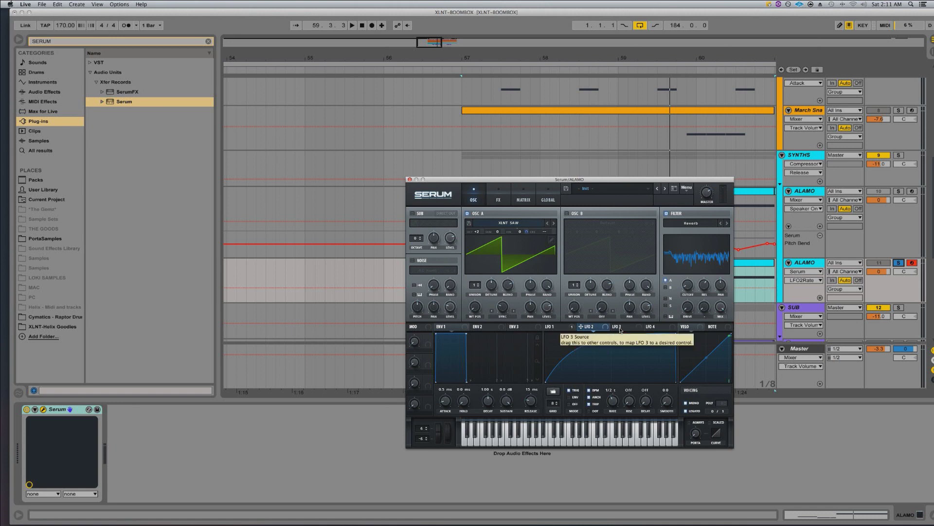
# Flatten LFO 3 to zero, and shape LFO 4 as a curved falling ramp in Env mode with a 1/2 t rate
pyautogui.click(621, 329)
pyautogui.moveTo(609, 334); pyautogui.dragTo(608, 397)
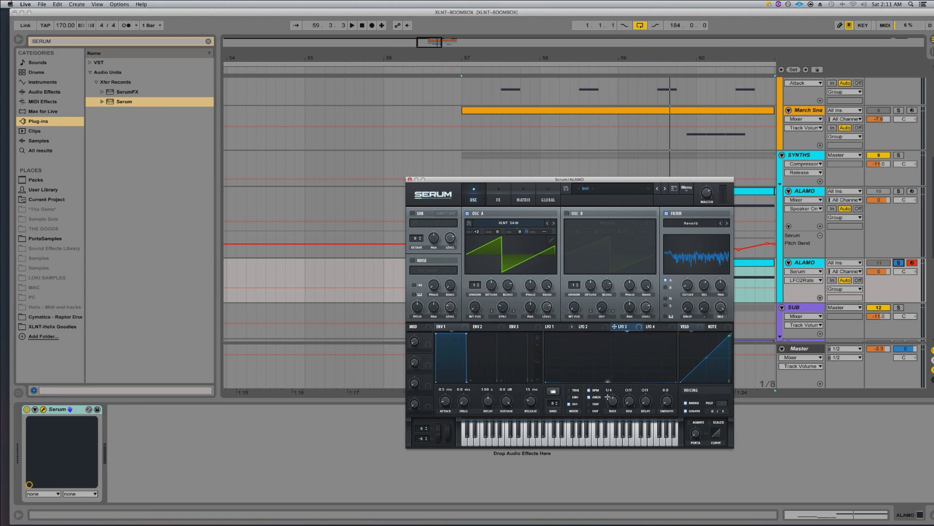
pyautogui.click(658, 330)
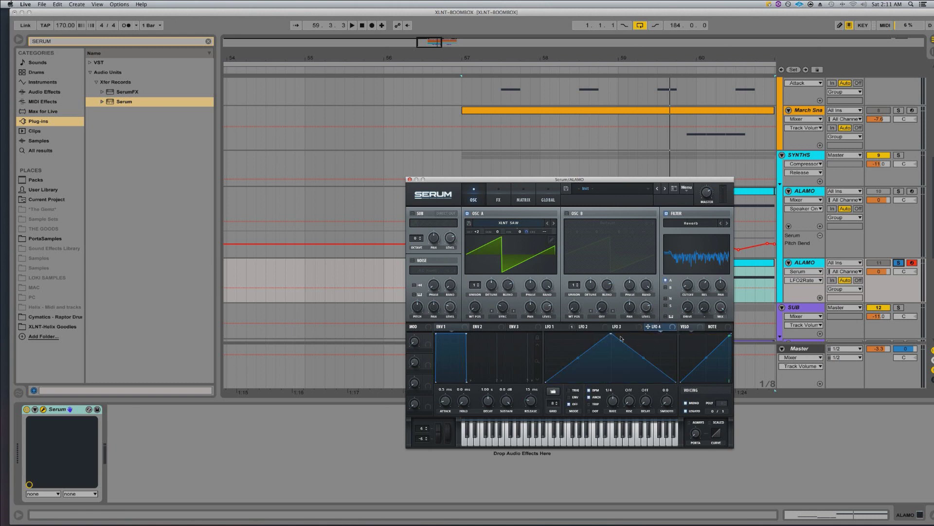
pyautogui.moveTo(612, 336); pyautogui.dragTo(546, 334)
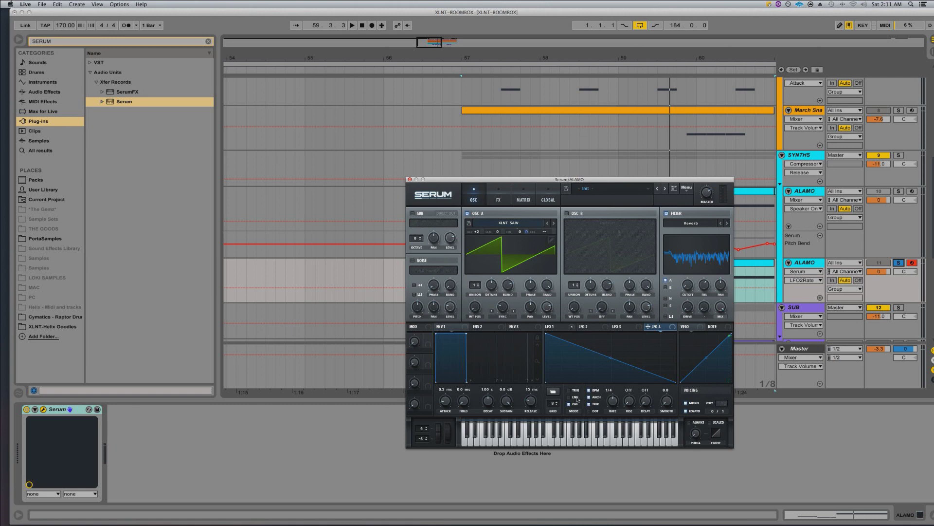
pyautogui.moveTo(570, 398)
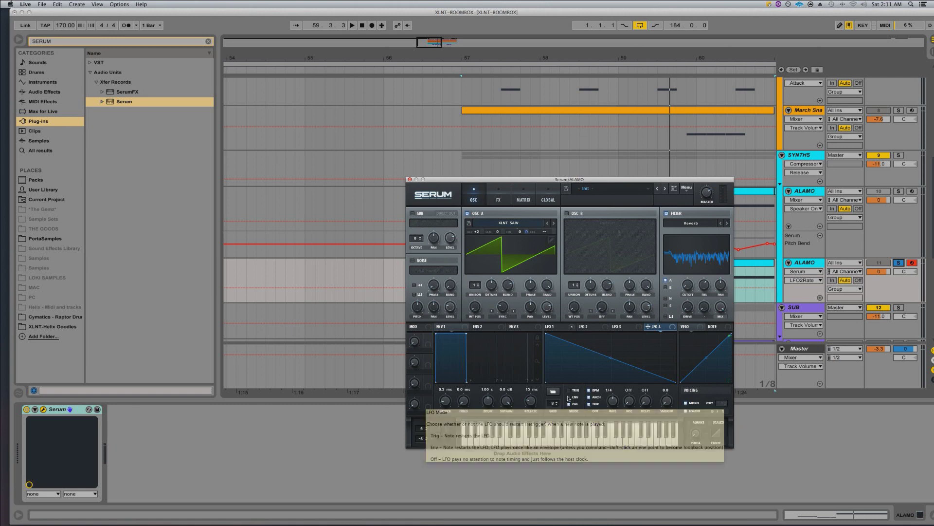
pyautogui.moveTo(607, 400); pyautogui.dragTo(612, 404)
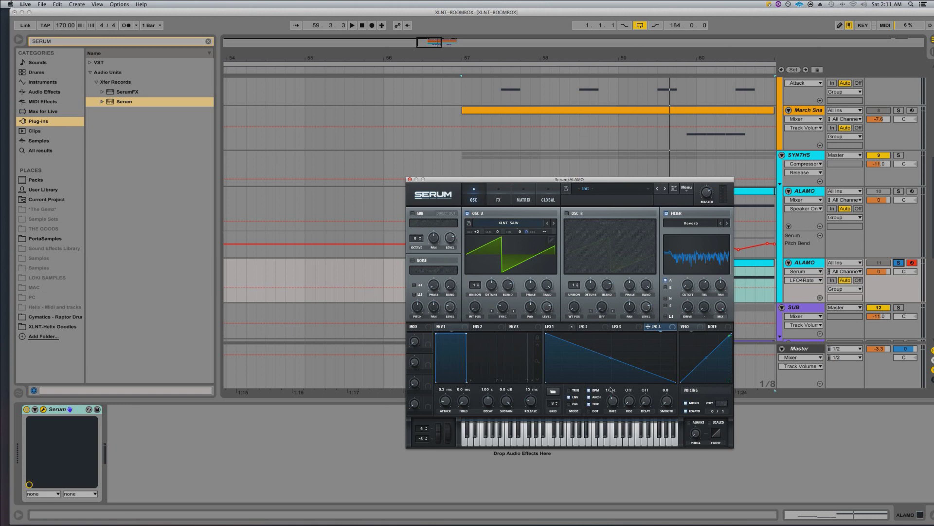
pyautogui.moveTo(612, 358); pyautogui.dragTo(613, 358)
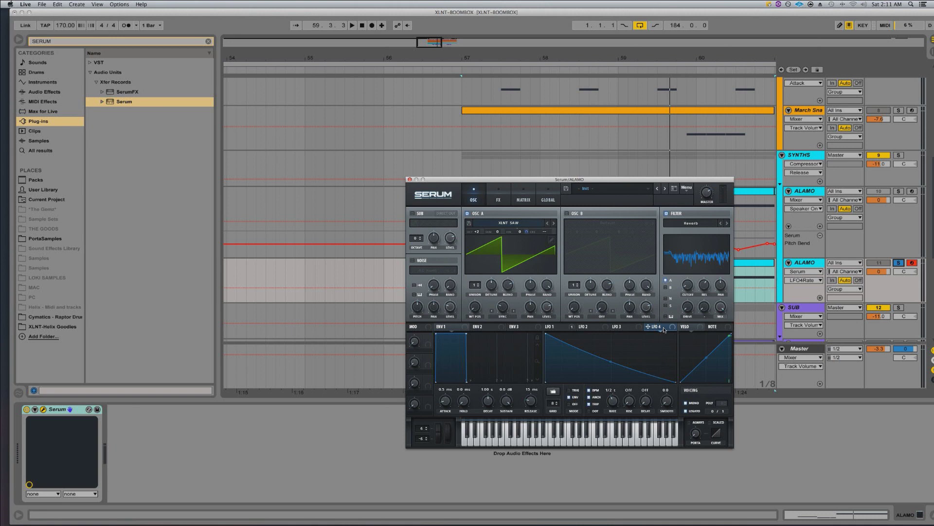
# Add the Hyper/Dimension effect with Hyper mix at 100%, raise the Dimension size and mix, and audition the result
pyautogui.click(503, 197)
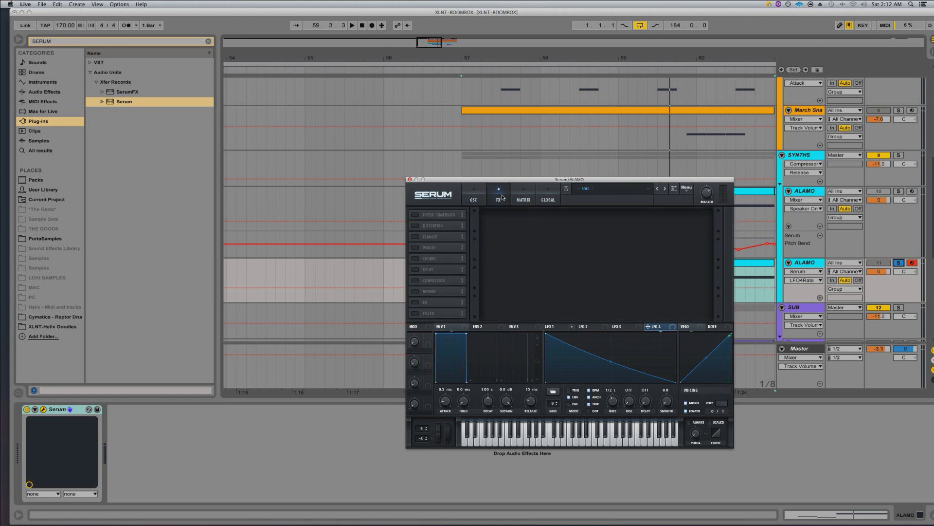
pyautogui.click(415, 216)
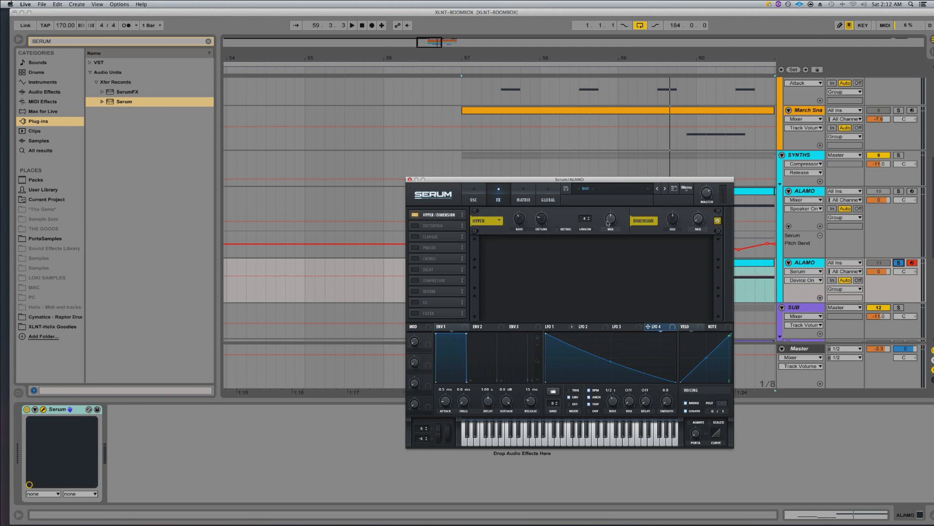
pyautogui.click(608, 222)
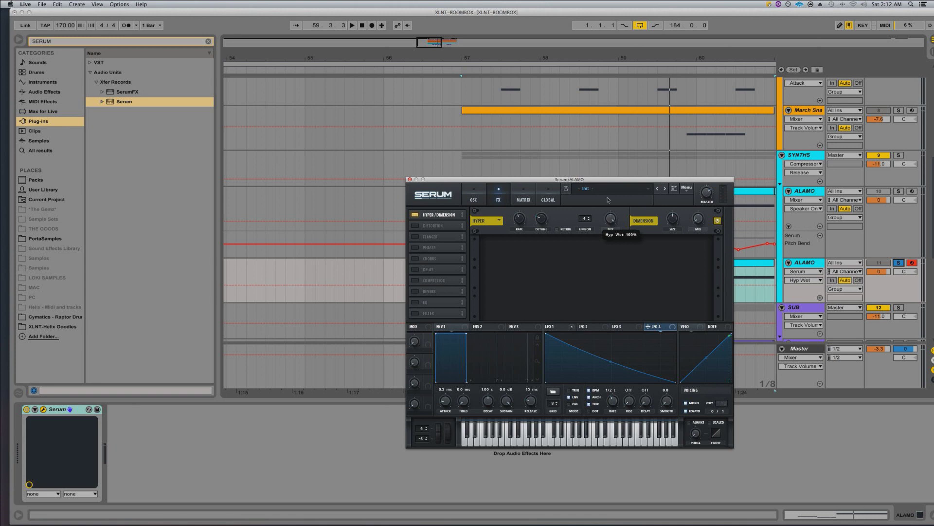
pyautogui.moveTo(611, 222); pyautogui.dragTo(615, 201)
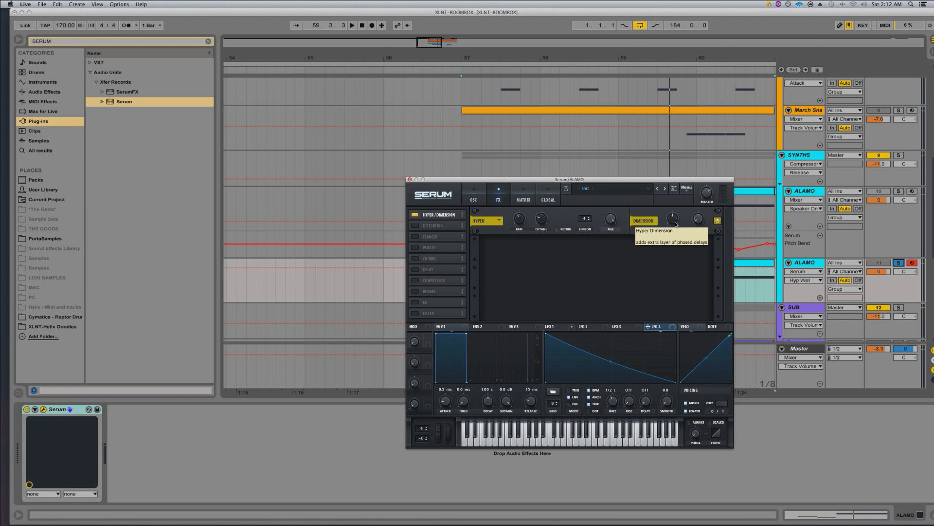
pyautogui.moveTo(676, 224); pyautogui.dragTo(675, 194)
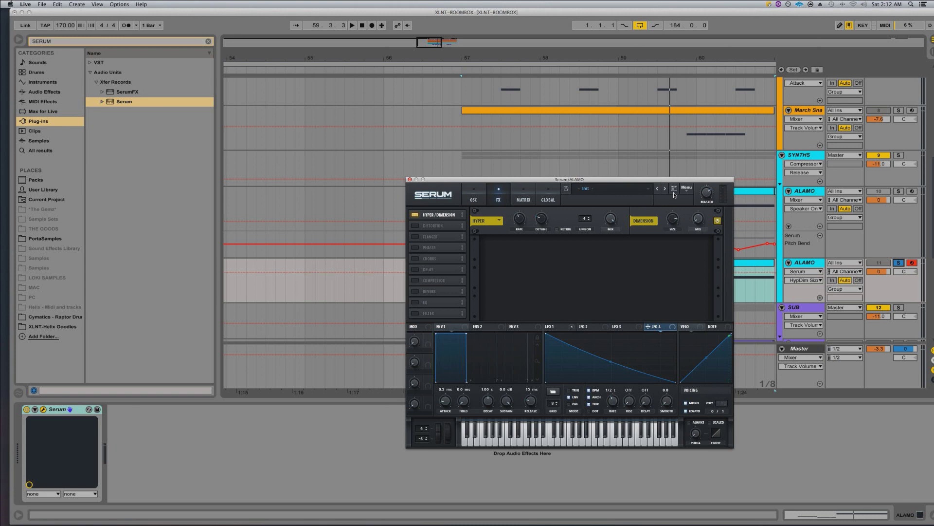
pyautogui.moveTo(698, 217); pyautogui.dragTo(701, 165)
pyautogui.press('space')
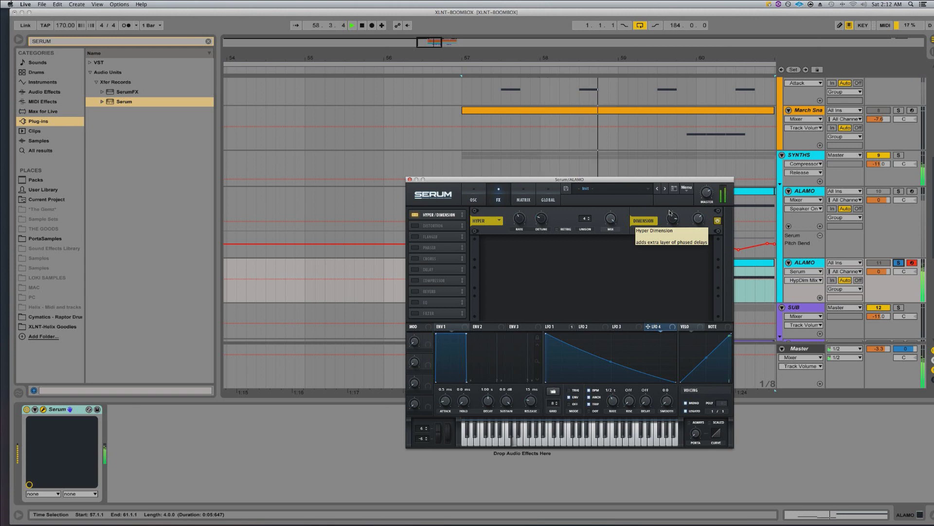
pyautogui.press('space')
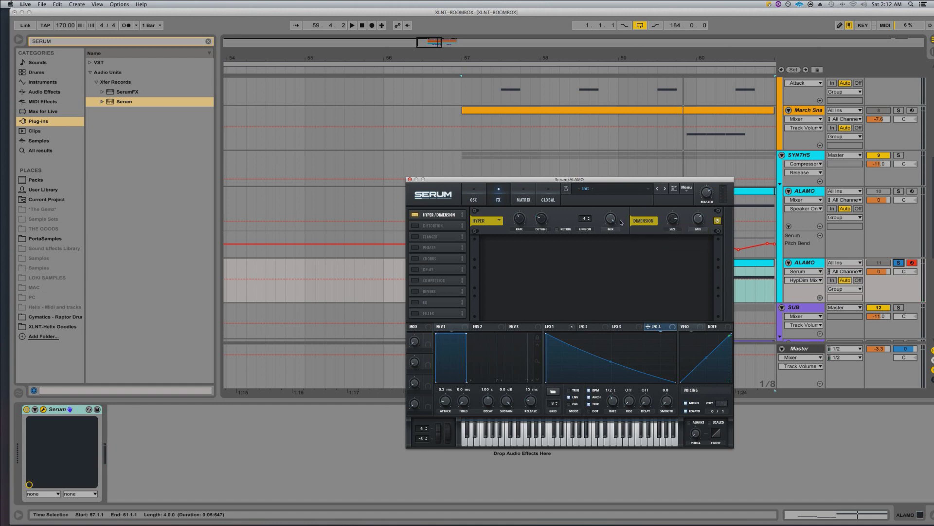
# Add a Tube Distortion effect, raise its drive, adjust its mix, and audition the result
pyautogui.click(415, 226)
pyautogui.moveTo(647, 248); pyautogui.dragTo(648, 242)
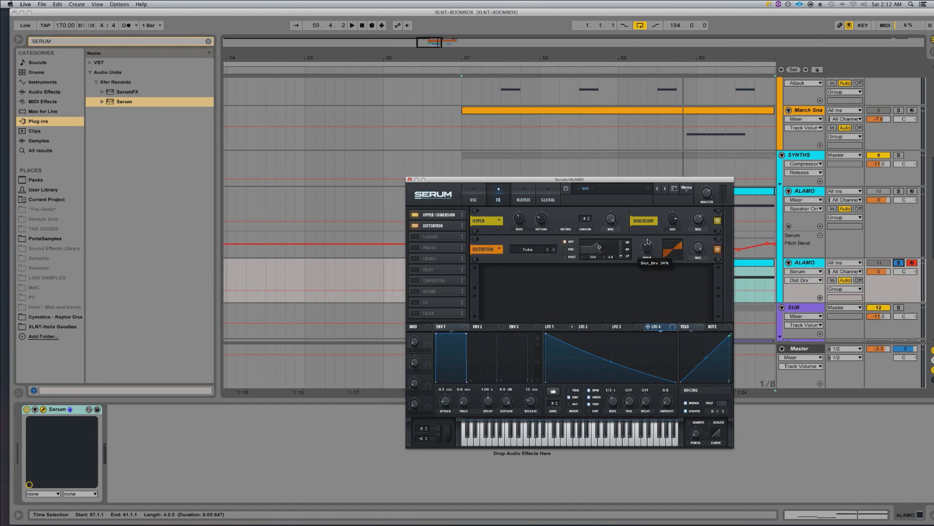
pyautogui.moveTo(645, 248); pyautogui.dragTo(642, 210)
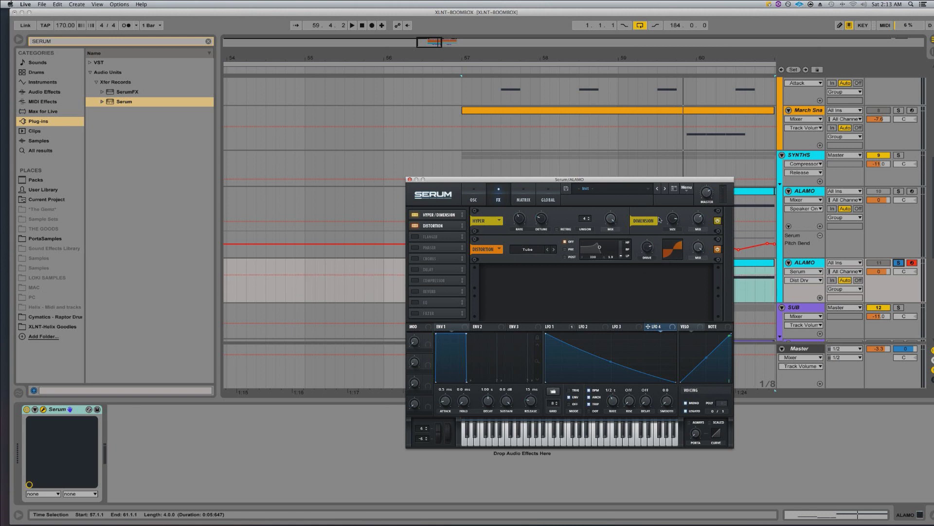
pyautogui.moveTo(693, 248); pyautogui.dragTo(694, 259)
pyautogui.press('space')
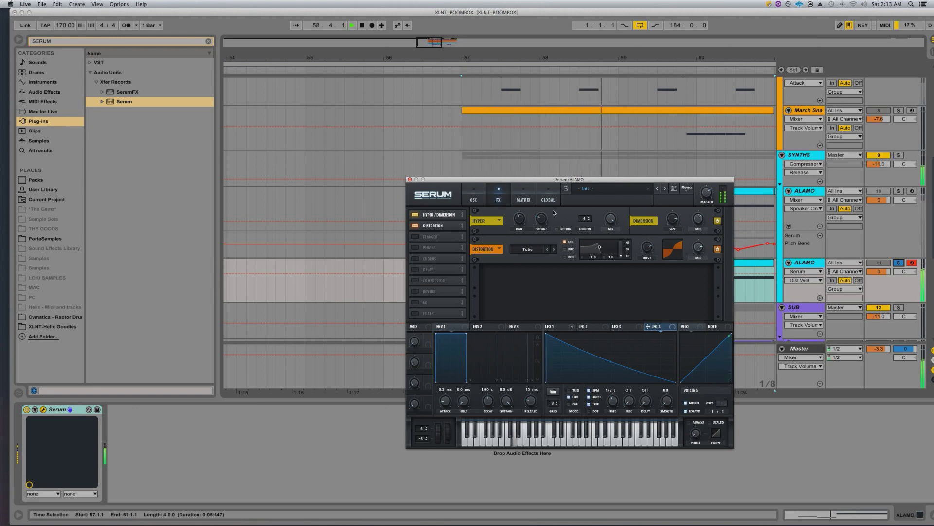
pyautogui.press('space')
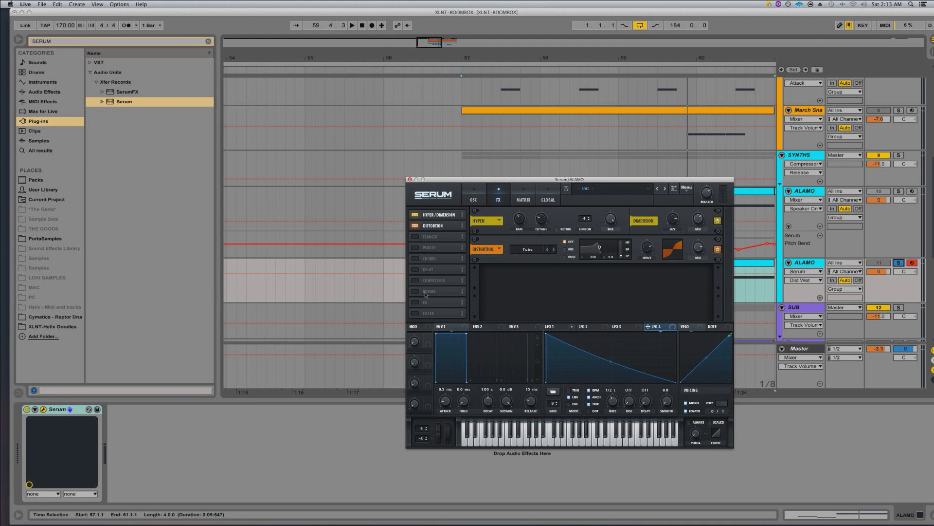
# Add a Plate Reverb directly after Distortion, adjust its size, width and high cut, and audition the result
pyautogui.click(416, 291)
pyautogui.moveTo(430, 294); pyautogui.dragTo(429, 238)
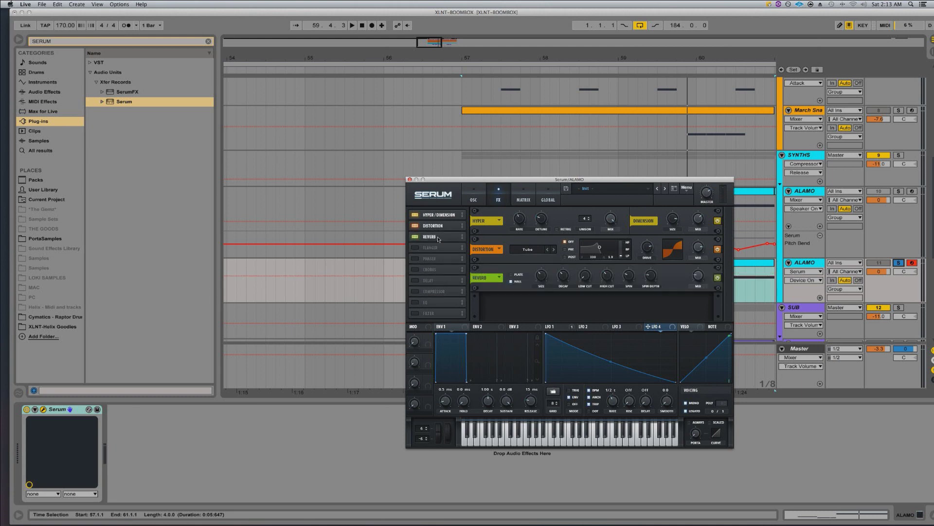
pyautogui.click(511, 274)
pyautogui.moveTo(542, 278); pyautogui.dragTo(542, 294)
pyautogui.click(651, 276)
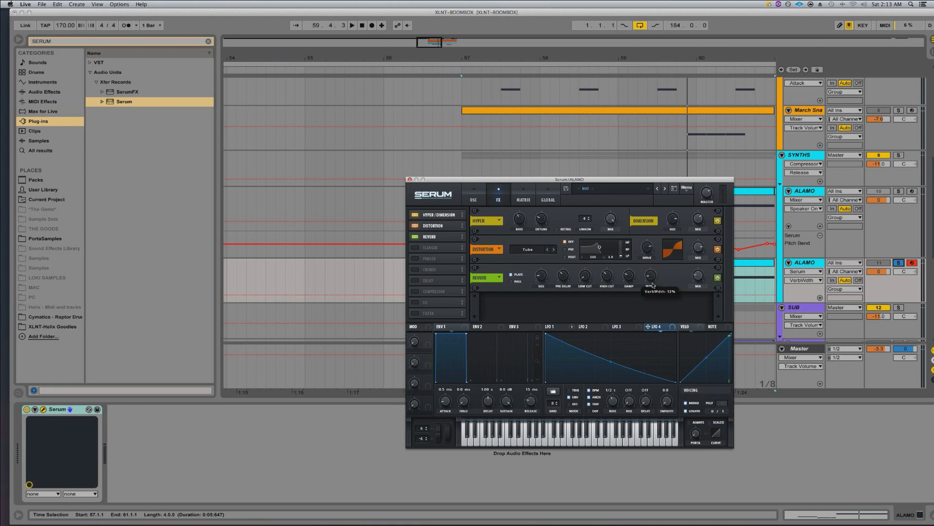
pyautogui.click(607, 276)
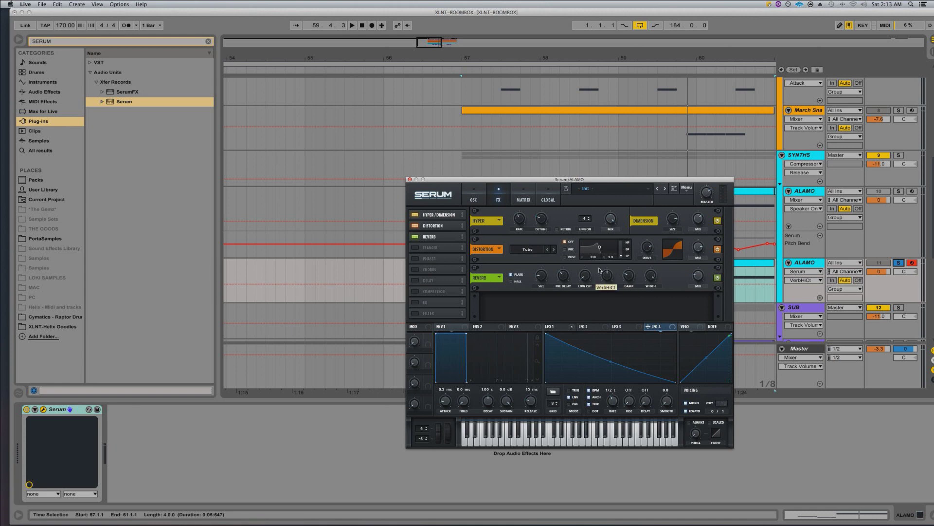
pyautogui.press('space')
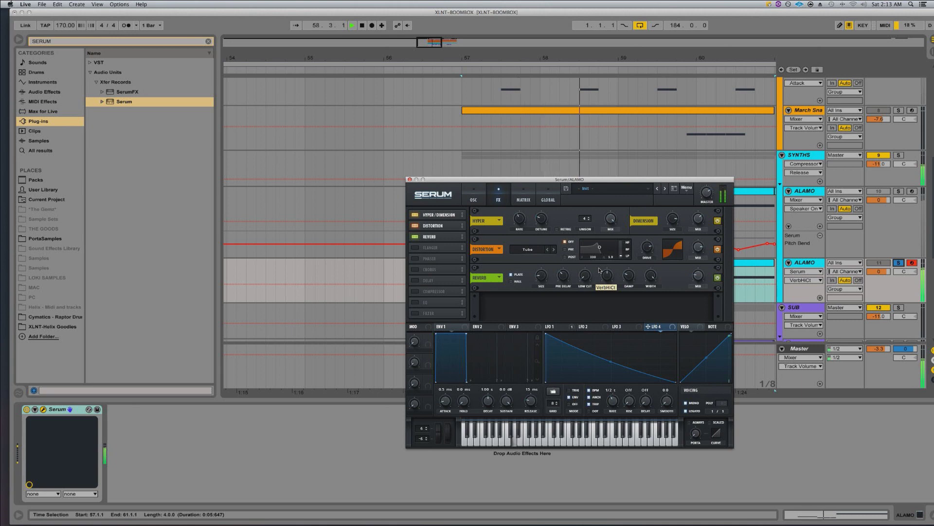
pyautogui.press('space')
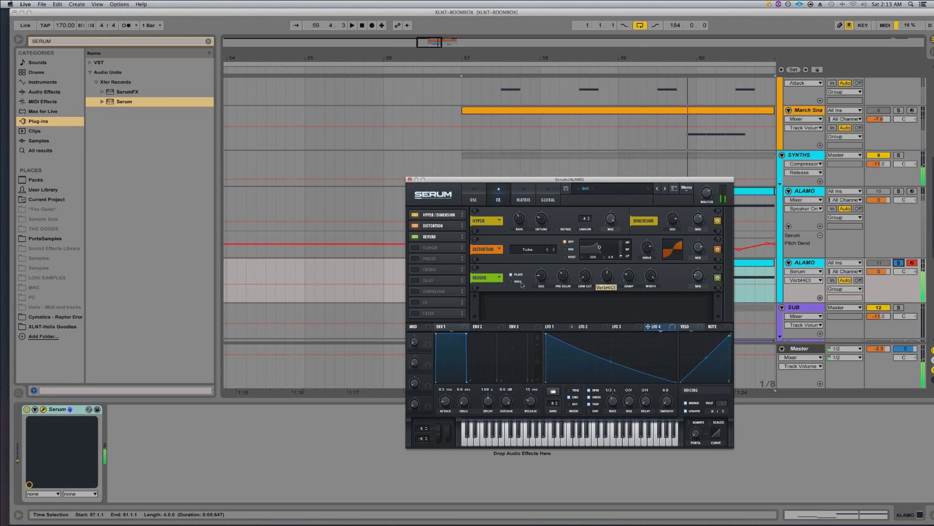
# Add a Compressor effect, turn on Multiband, raise its gain, and audition the result
pyautogui.click(416, 292)
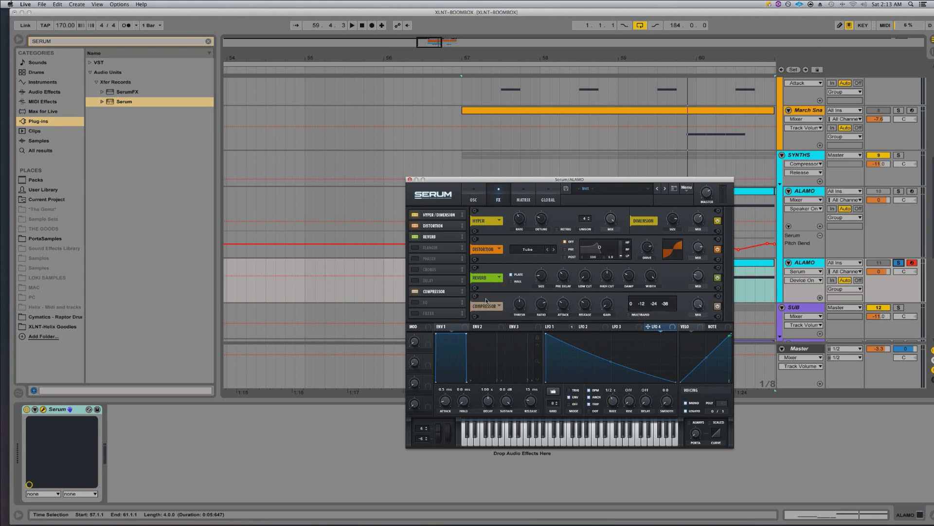
pyautogui.click(628, 314)
pyautogui.moveTo(607, 305); pyautogui.dragTo(609, 260)
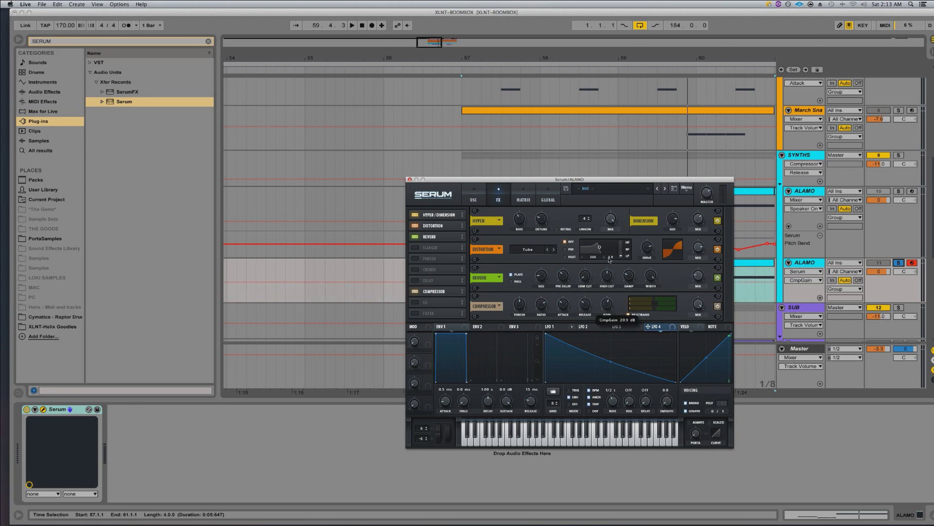
pyautogui.press('space')
pyautogui.press('space')
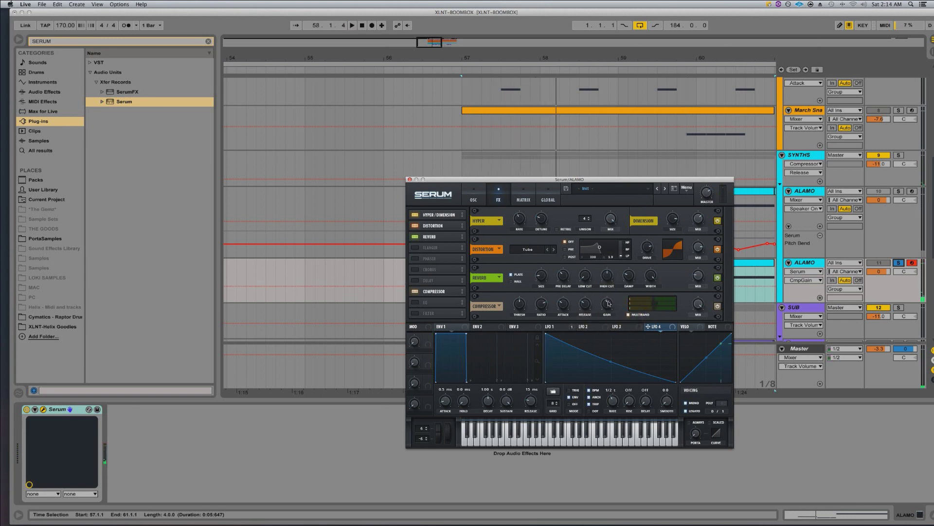
pyautogui.press('space')
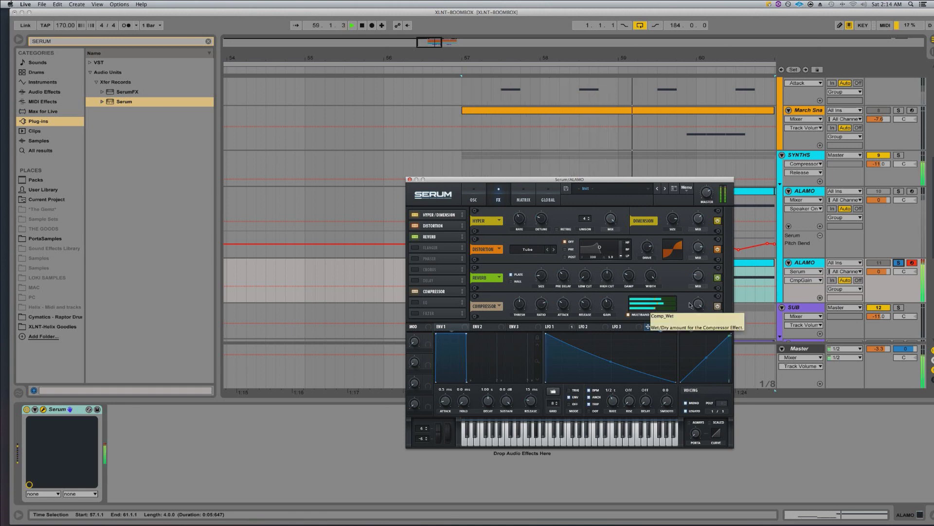
pyautogui.press('space')
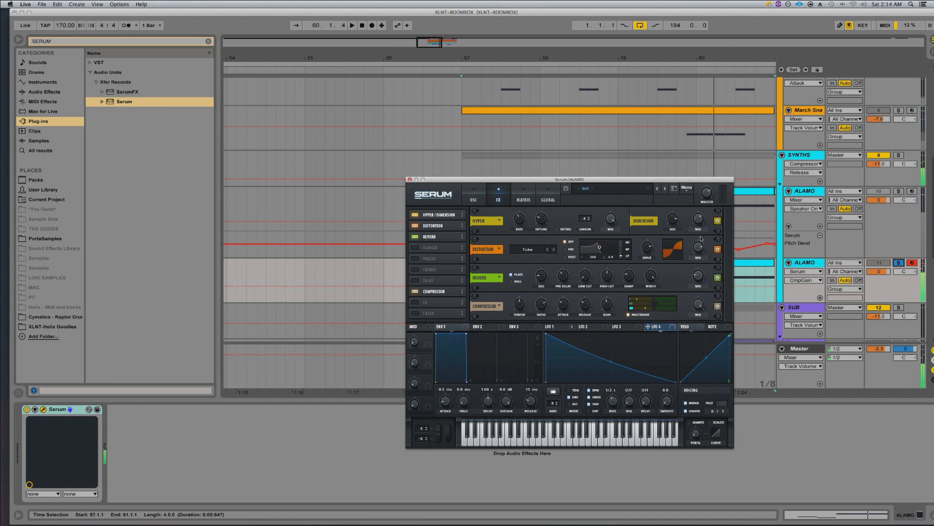
# Adjust the master volume to about 53% while auditioning, and move Compressor directly after Reverb in the effects order
pyautogui.click(707, 192)
pyautogui.press('space')
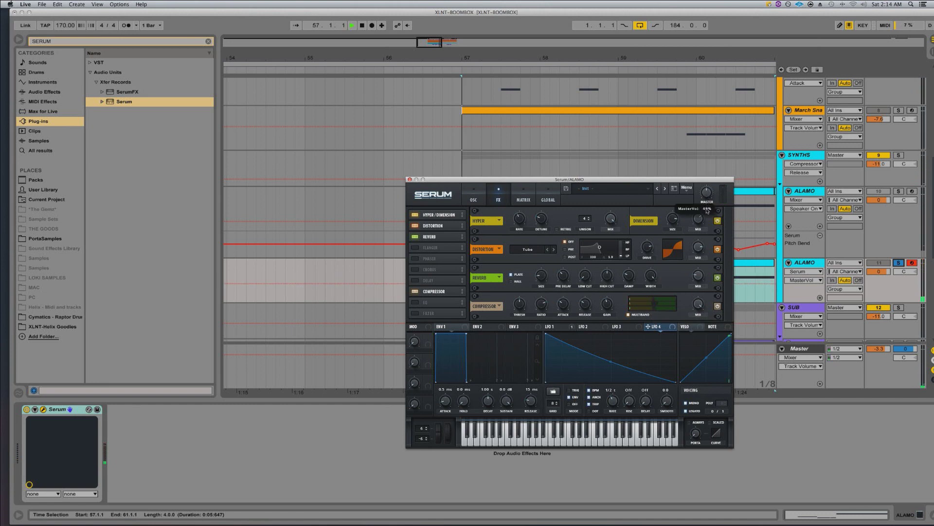
pyautogui.moveTo(706, 193); pyautogui.dragTo(706, 189)
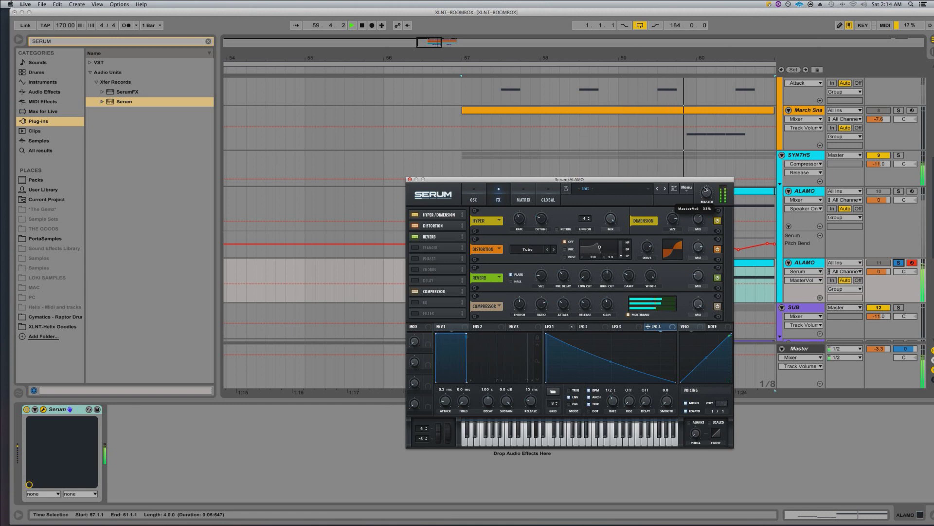
pyautogui.press('space')
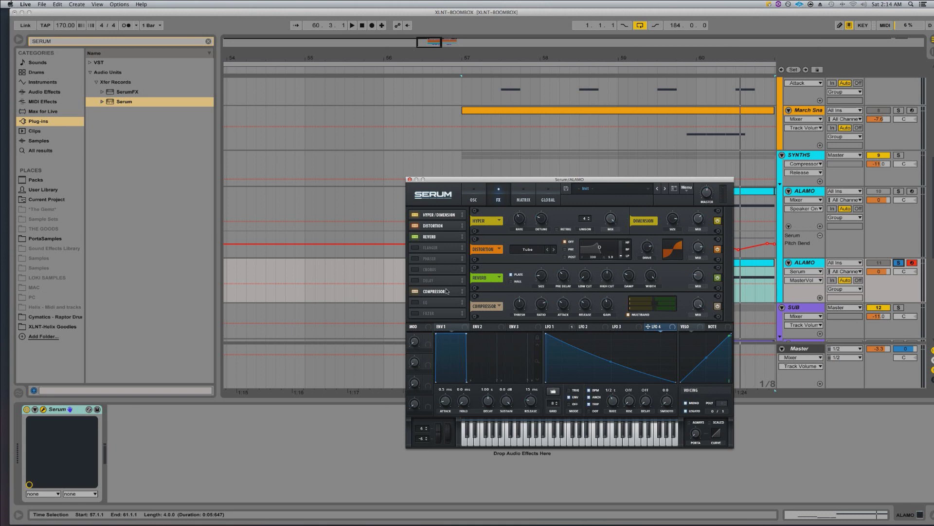
pyautogui.moveTo(434, 291); pyautogui.dragTo(445, 251)
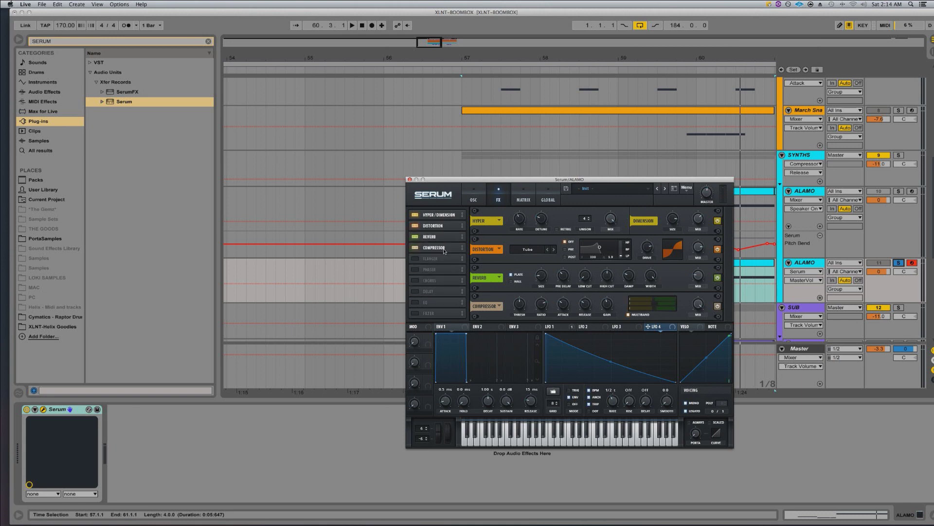
# Try the oscillator page's Reverb filter with its cutoff at 20 Hz while auditioning the loop
pyautogui.click(474, 199)
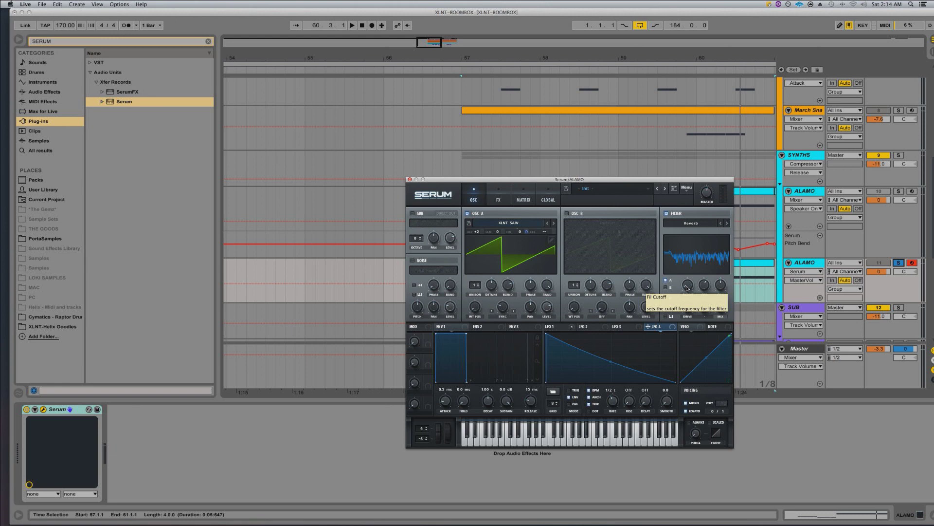
pyautogui.press('space')
pyautogui.click(687, 286)
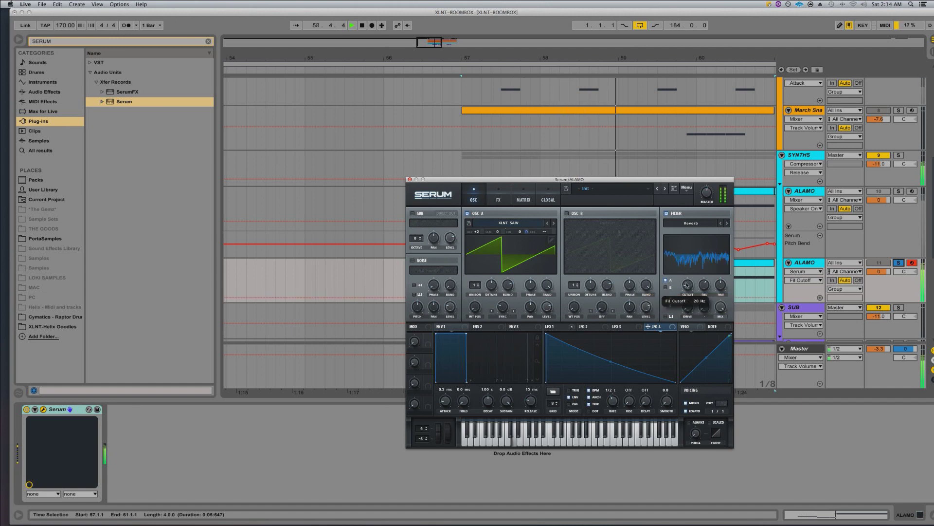
pyautogui.press('space')
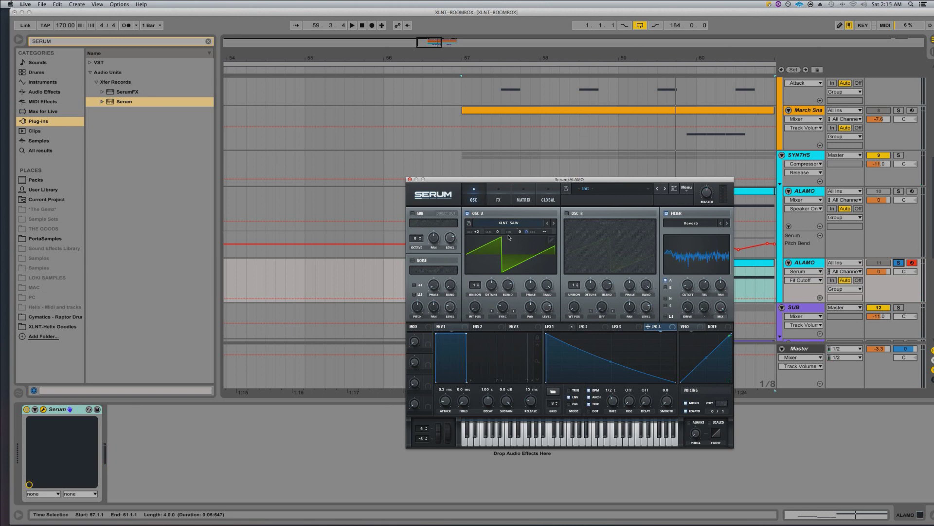
# Route LFO 2 to oscillator A's CoarsePit in the second slot of the modulation matrix
pyautogui.click(524, 198)
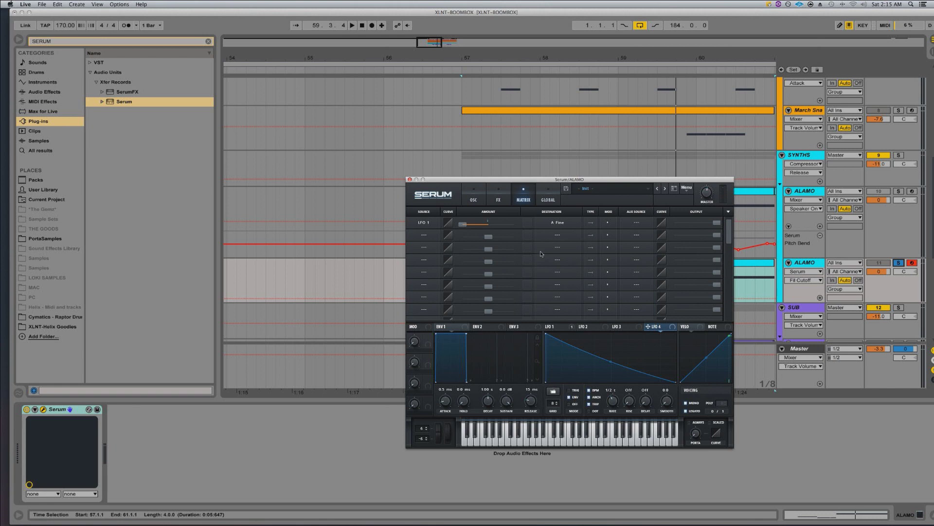
pyautogui.click(590, 328)
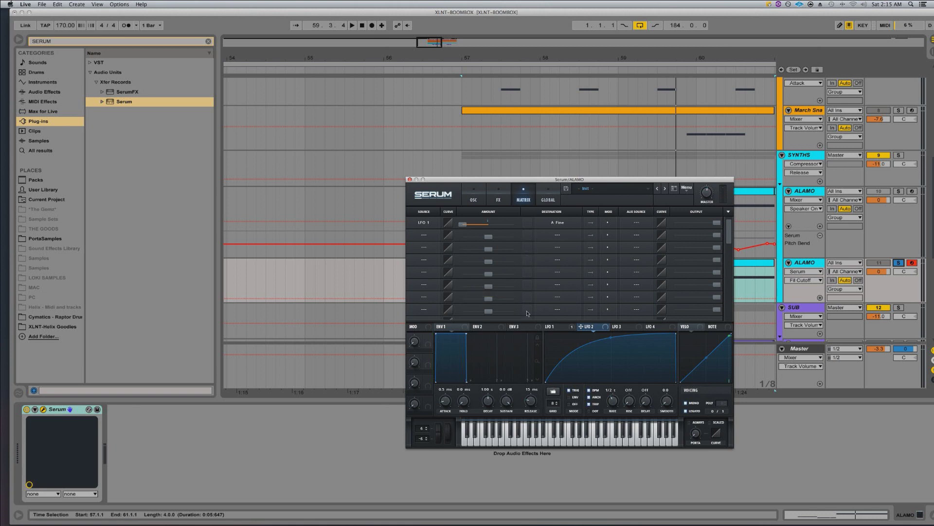
pyautogui.click(427, 237)
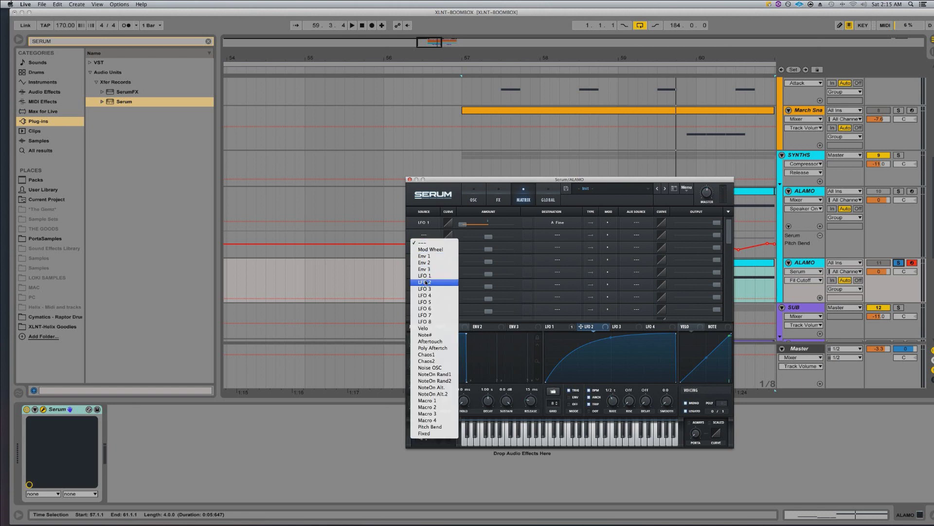
pyautogui.click(426, 283)
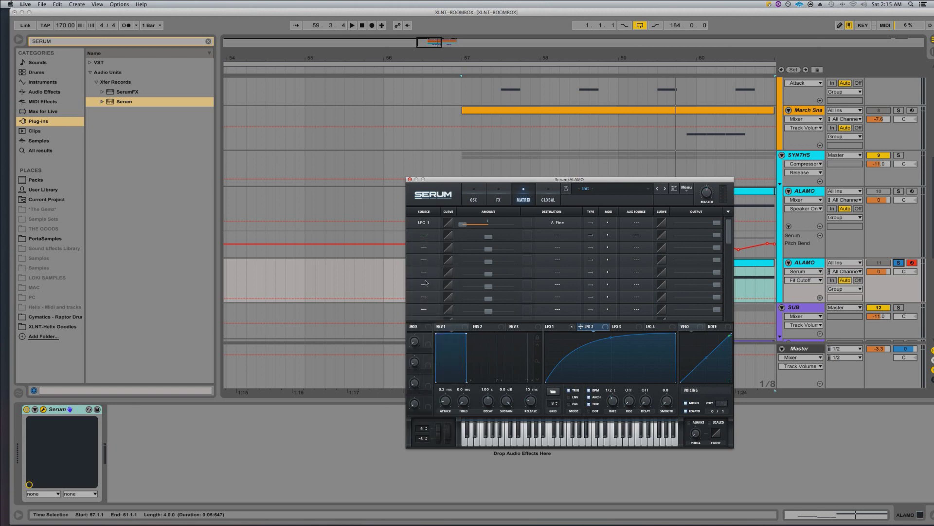
pyautogui.click(473, 199)
pyautogui.click(523, 197)
pyautogui.click(552, 236)
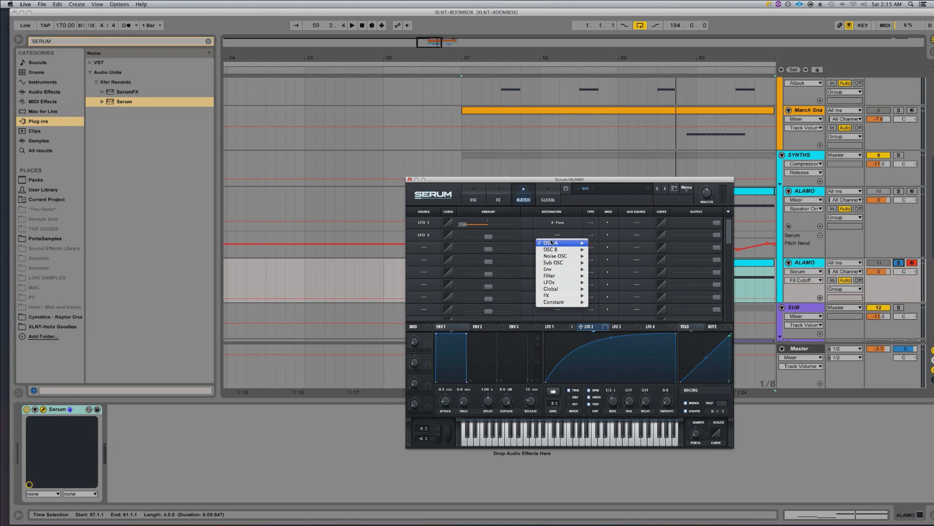
pyautogui.moveTo(552, 241)
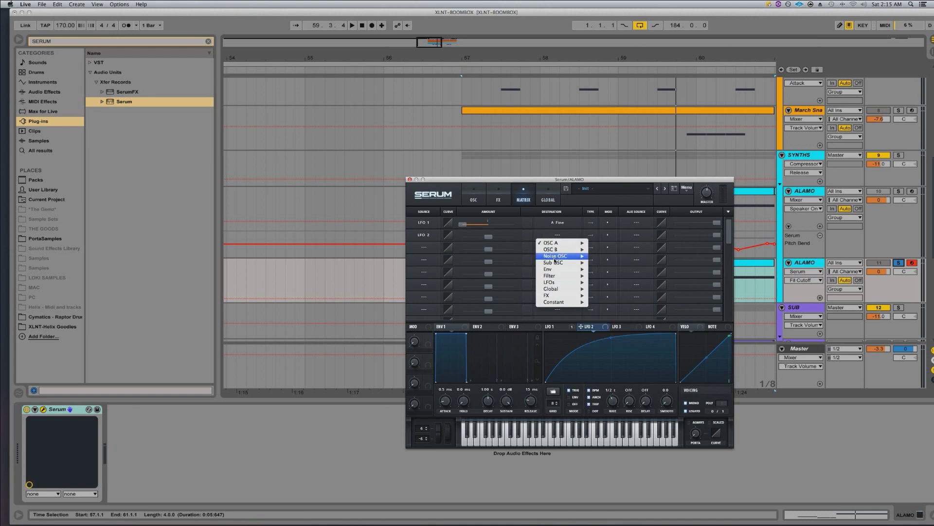
pyautogui.moveTo(555, 262)
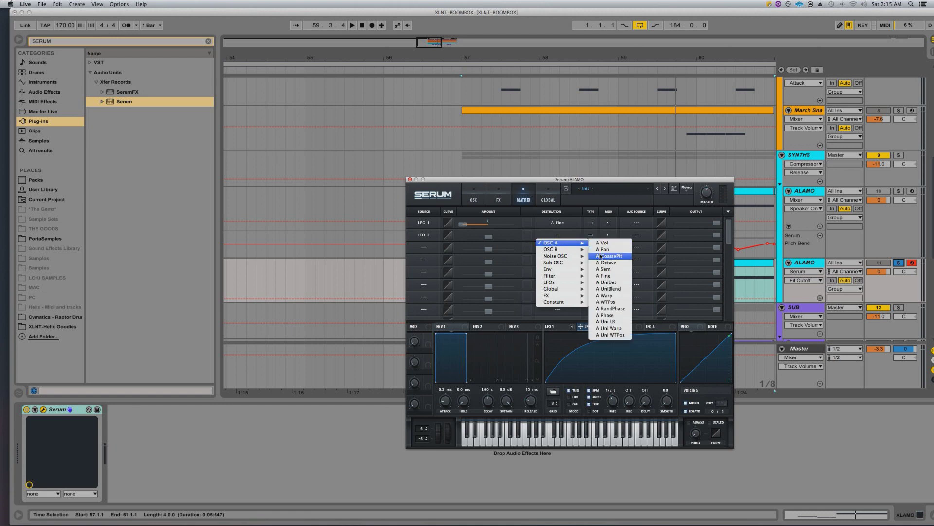
pyautogui.click(602, 256)
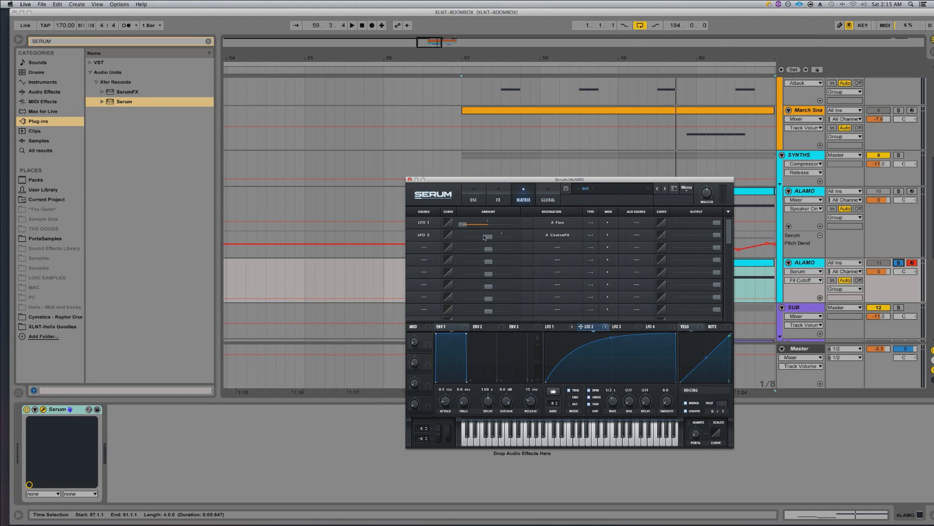
# Nudge the LFO 2 to A CoarsePit modulation amount slightly off centre and audition the result
pyautogui.click(486, 237)
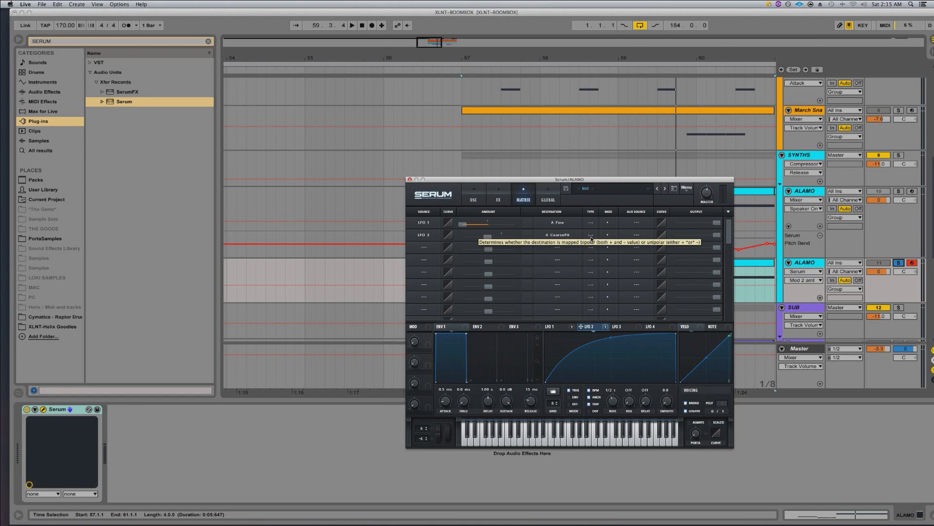
pyautogui.press('space')
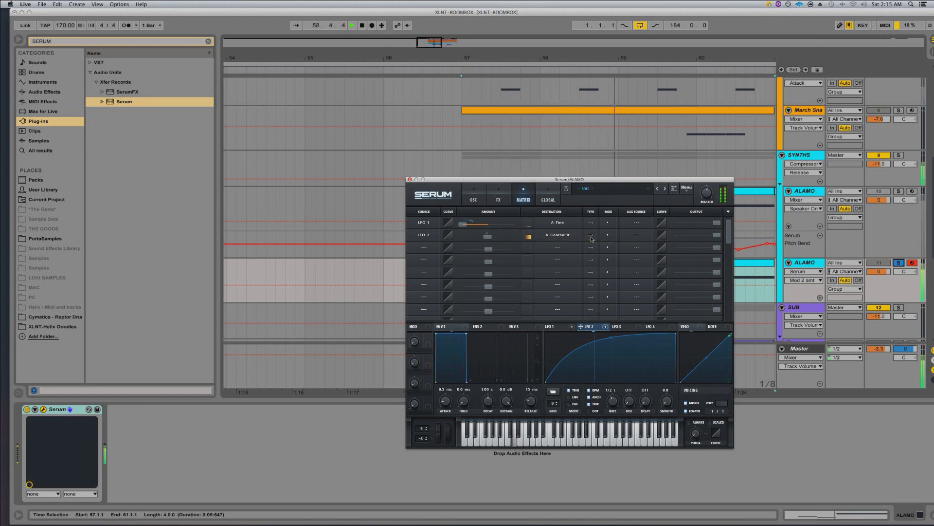
pyautogui.press('space')
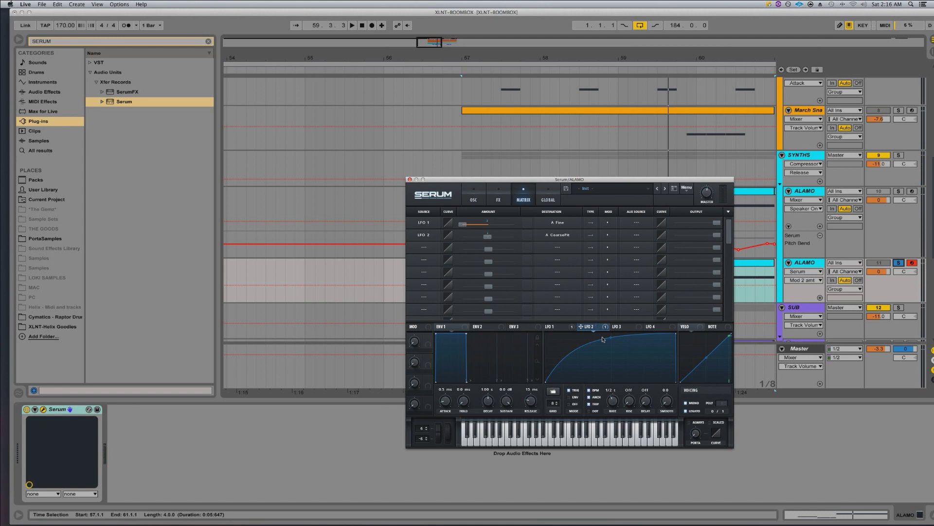
# Bend LFO 2's rising curve so it climbs more steeply, and audition the result
pyautogui.moveTo(609, 338); pyautogui.dragTo(607, 335)
pyautogui.press('space')
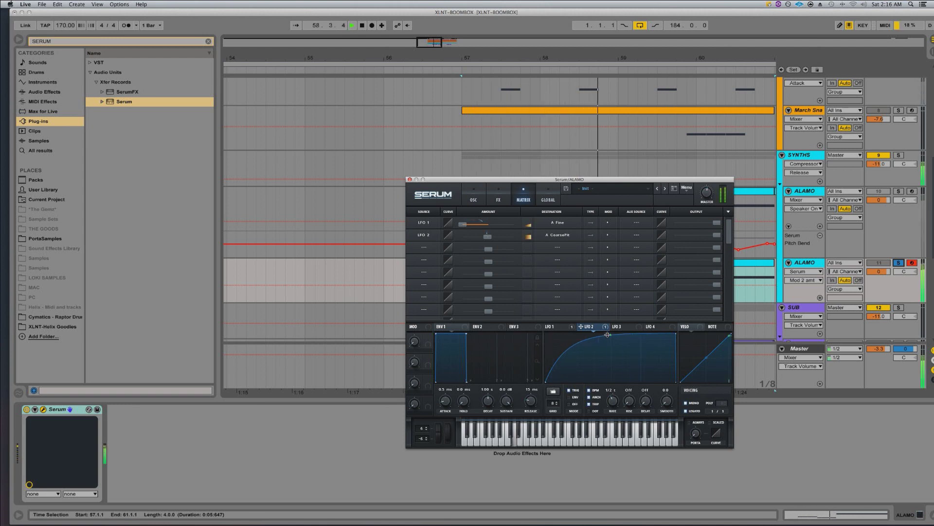
pyautogui.press('space')
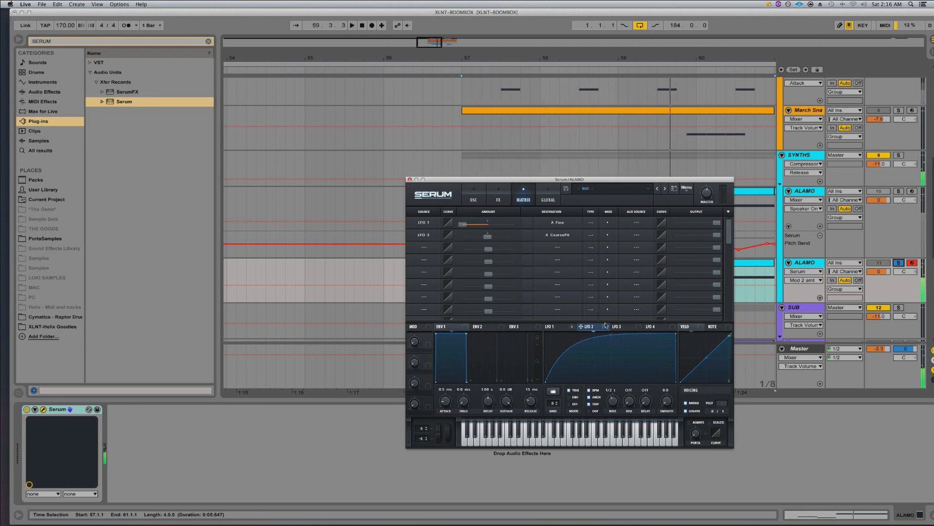
# Route LFO 4 to the global Mast.Tun destination in the third slot of the modulation matrix
pyautogui.moveTo(606, 326)
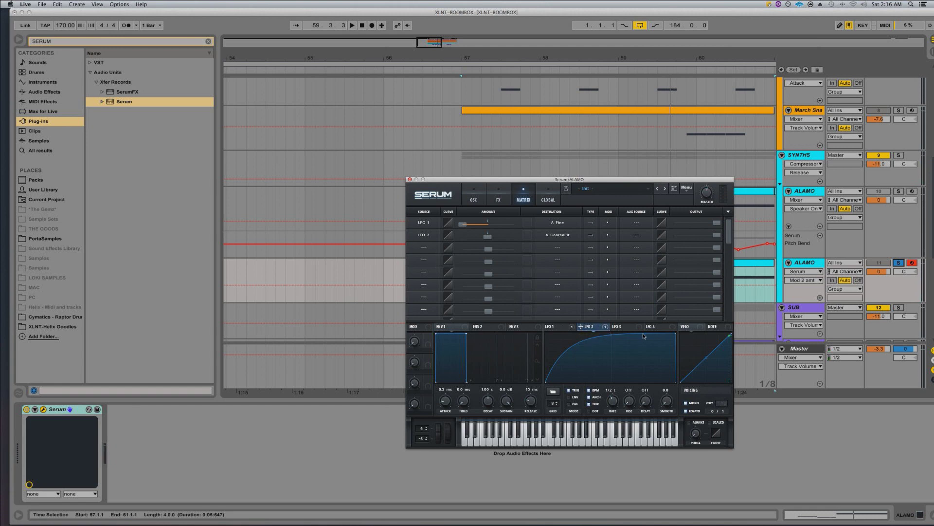
pyautogui.click(629, 326)
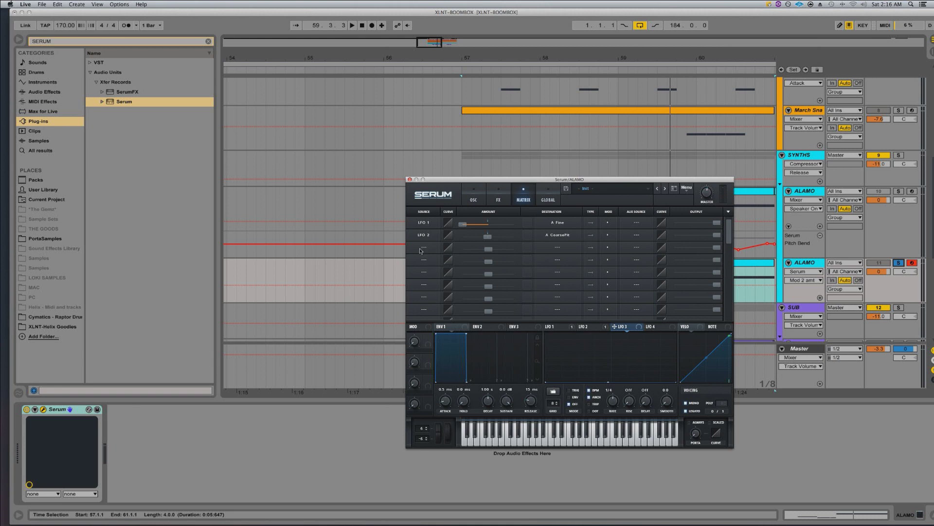
pyautogui.click(663, 327)
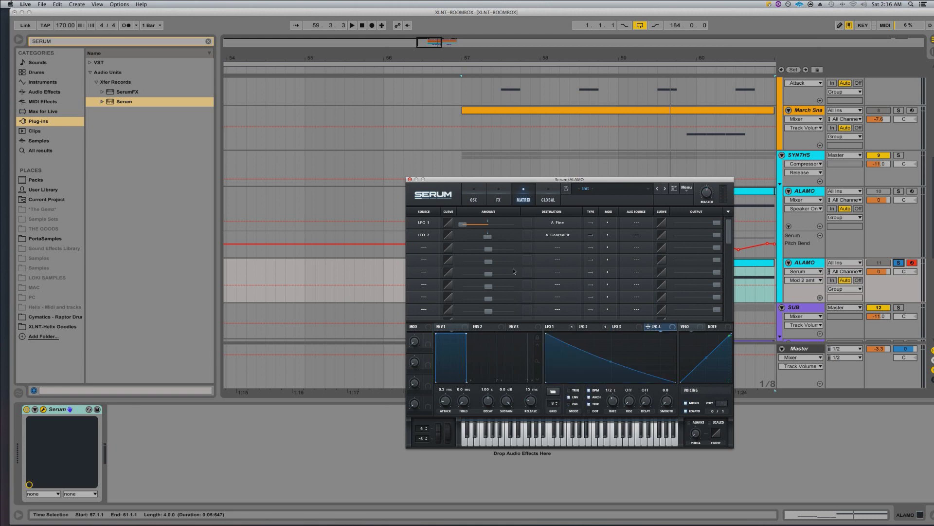
pyautogui.click(427, 249)
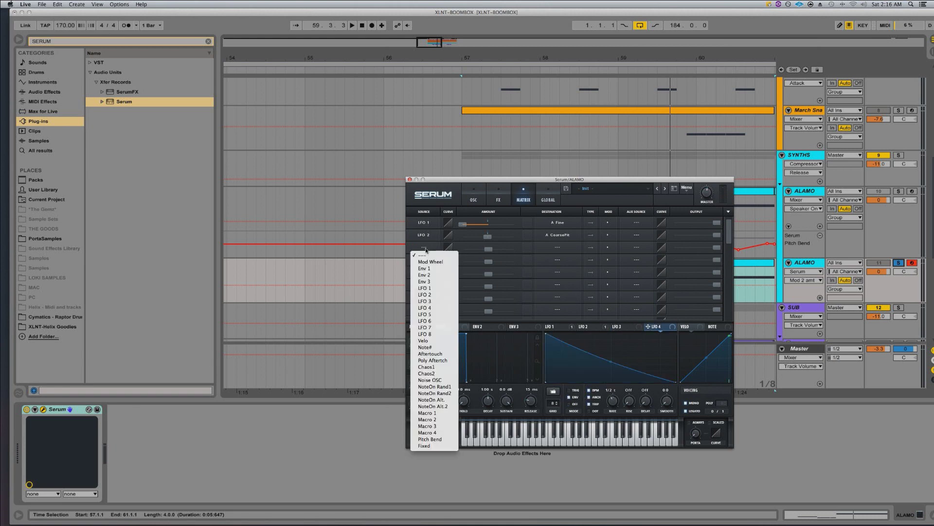
pyautogui.click(428, 307)
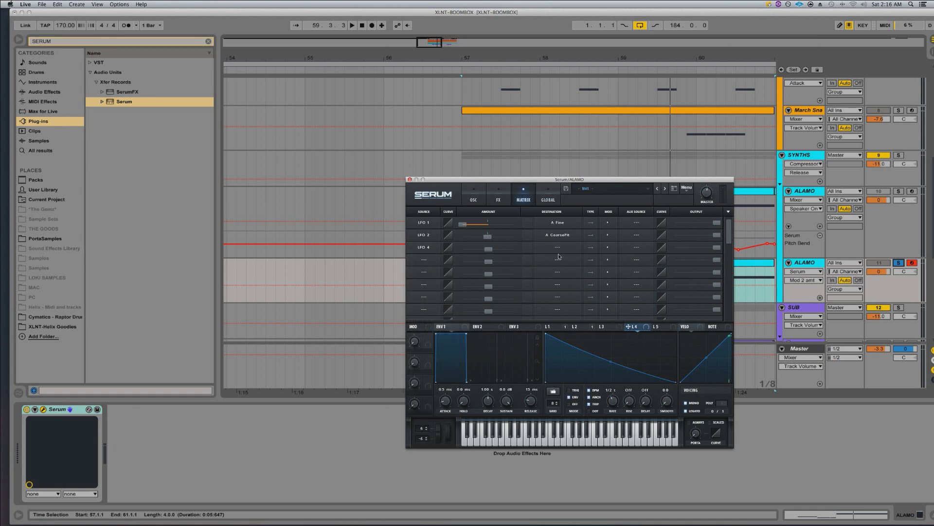
pyautogui.click(562, 252)
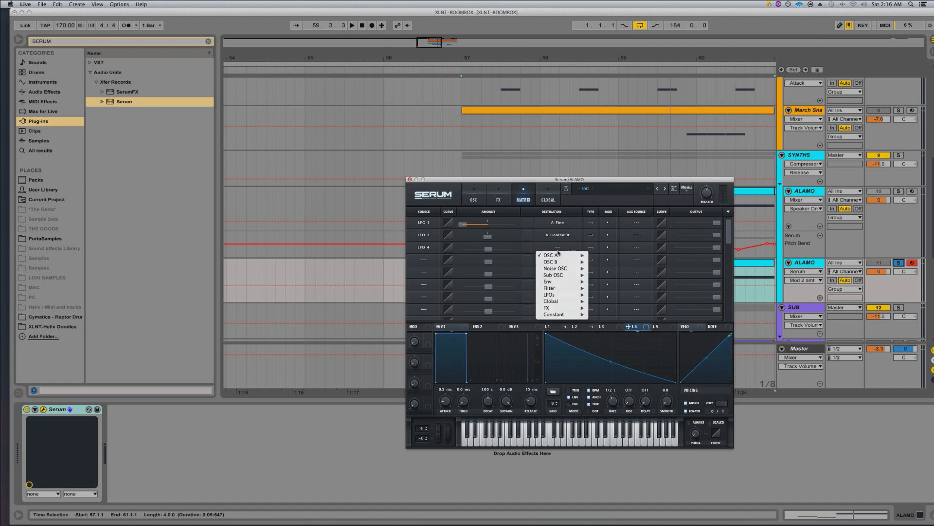
pyautogui.moveTo(560, 315)
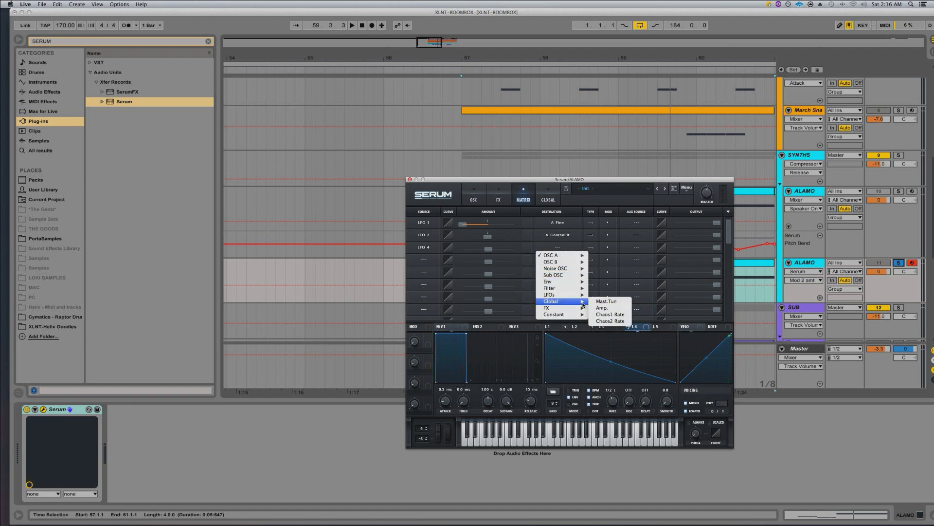
pyautogui.click(599, 302)
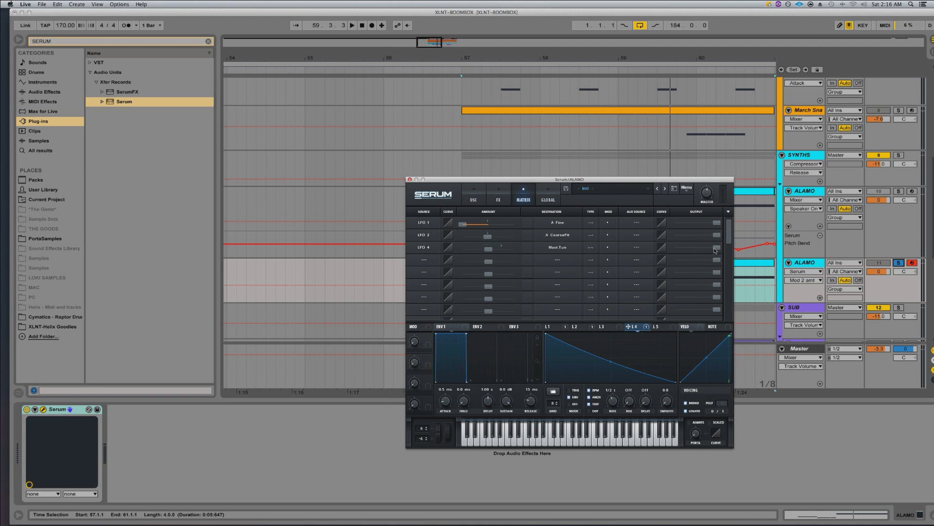
# Adjust the LFO 4 to Mast.Tun modulation amount from the negative side back close to centre while auditioning
pyautogui.moveTo(494, 251); pyautogui.dragTo(478, 252)
pyautogui.press('space')
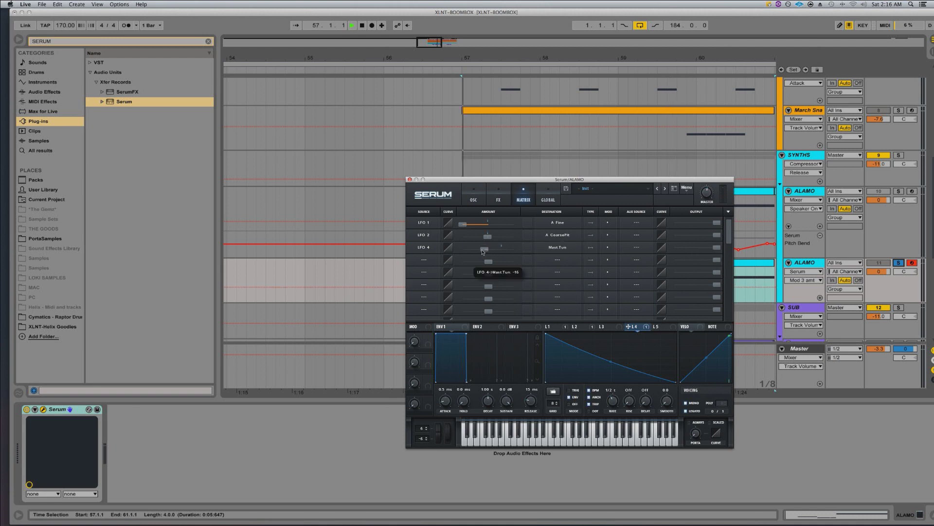
pyautogui.moveTo(479, 251); pyautogui.dragTo(488, 252)
pyautogui.press('space')
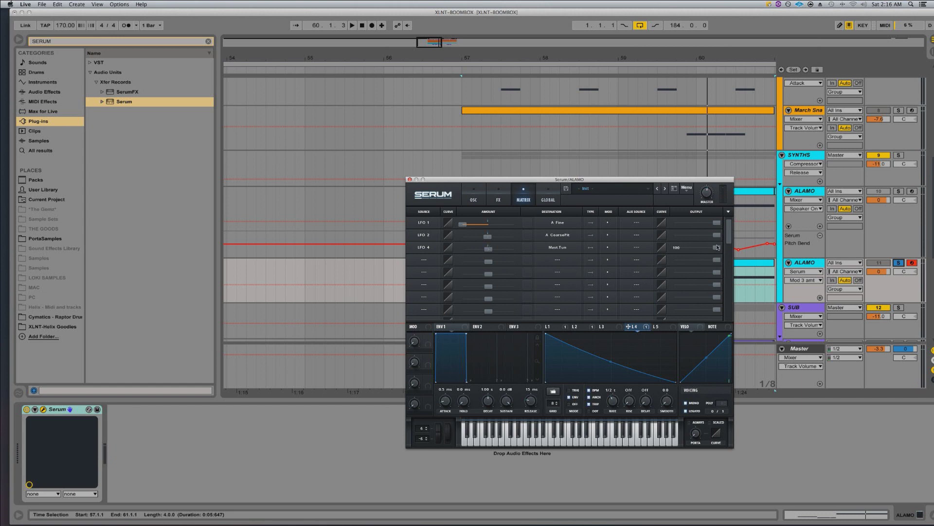
# Remove the LFO 4 to Mast.Tun routing by clearing the source and destination of the third matrix slot
pyautogui.moveTo(717, 247); pyautogui.dragTo(583, 249)
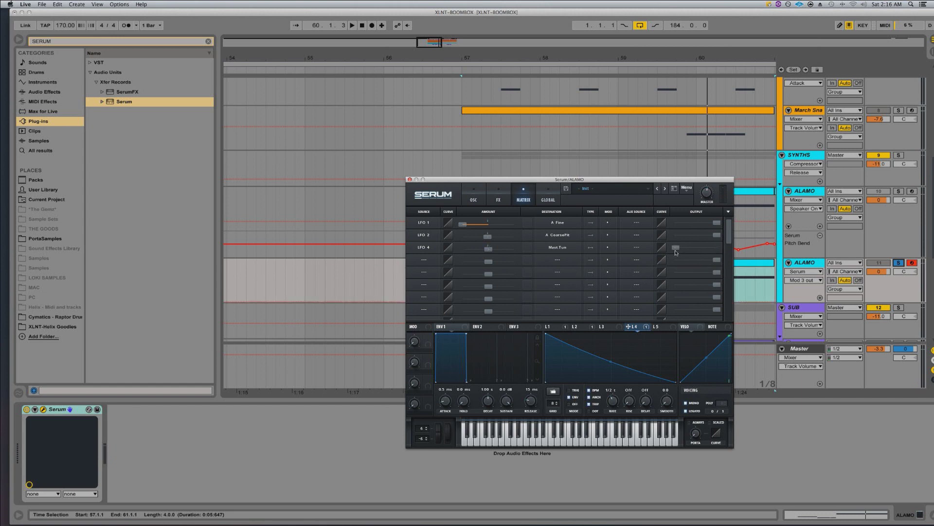
pyautogui.doubleClick(677, 250)
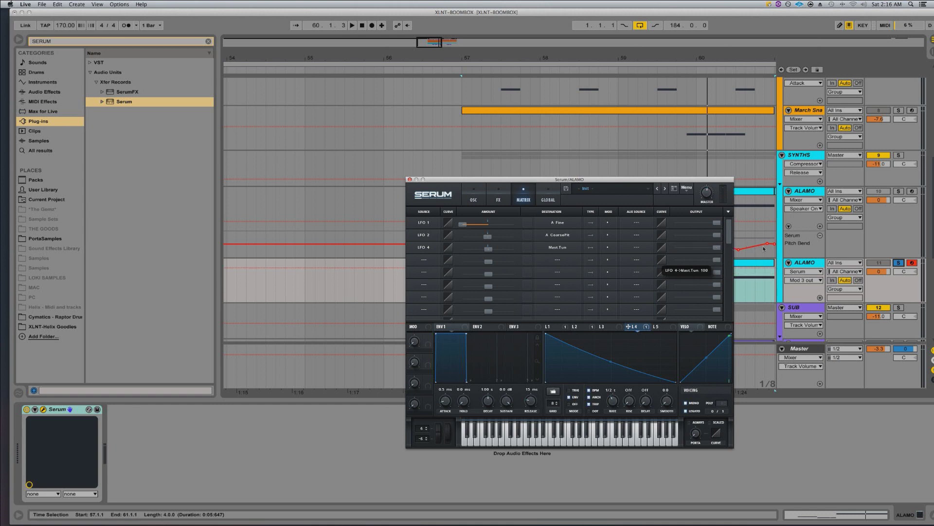
pyautogui.click(437, 252)
pyautogui.click(436, 253)
pyautogui.click(561, 247)
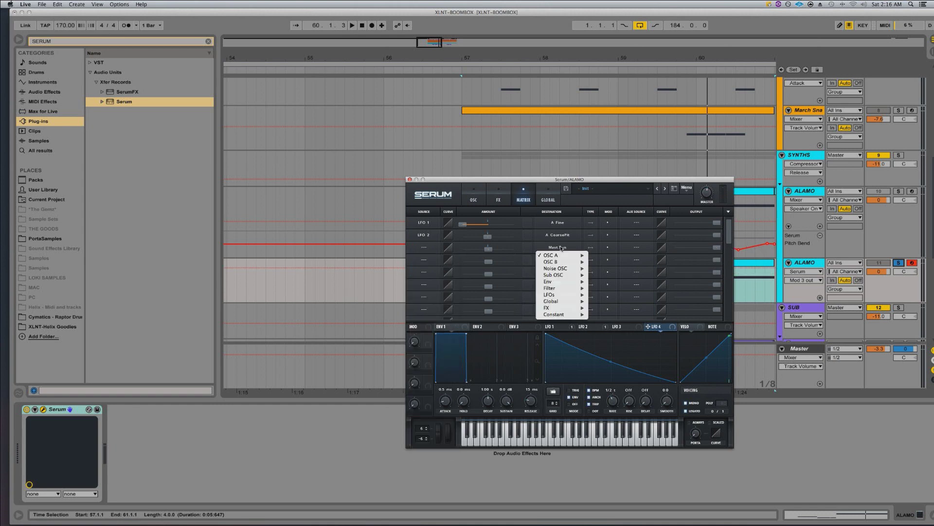
pyautogui.click(562, 247)
pyautogui.click(562, 247)
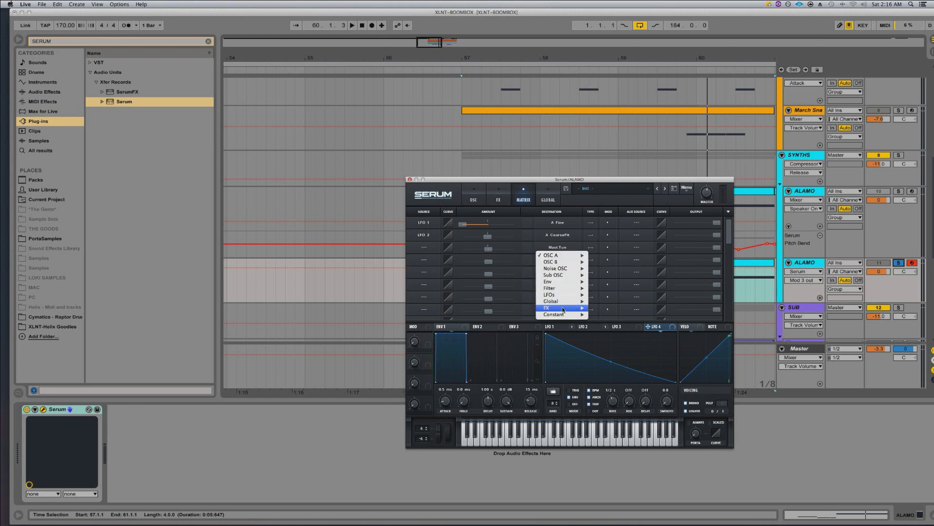
pyautogui.moveTo(564, 314)
pyautogui.click(597, 316)
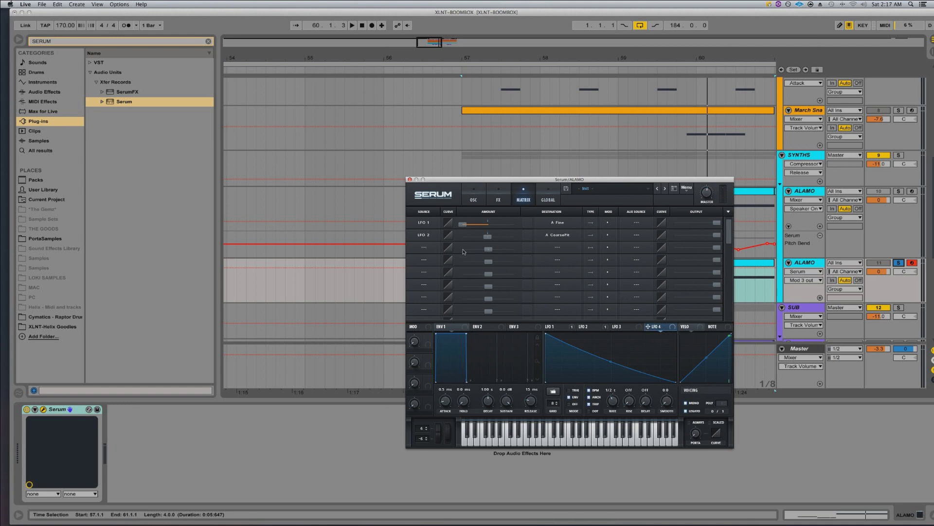
# Assign LFO 4 as the source of the third matrix slot and LFO 3 as the source of the fourth
pyautogui.click(436, 247)
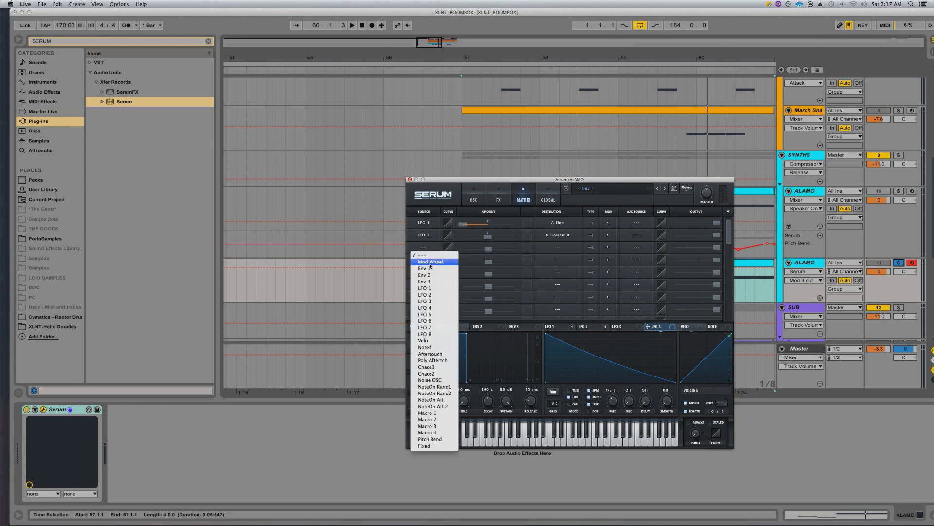
pyautogui.click(432, 308)
pyautogui.click(665, 328)
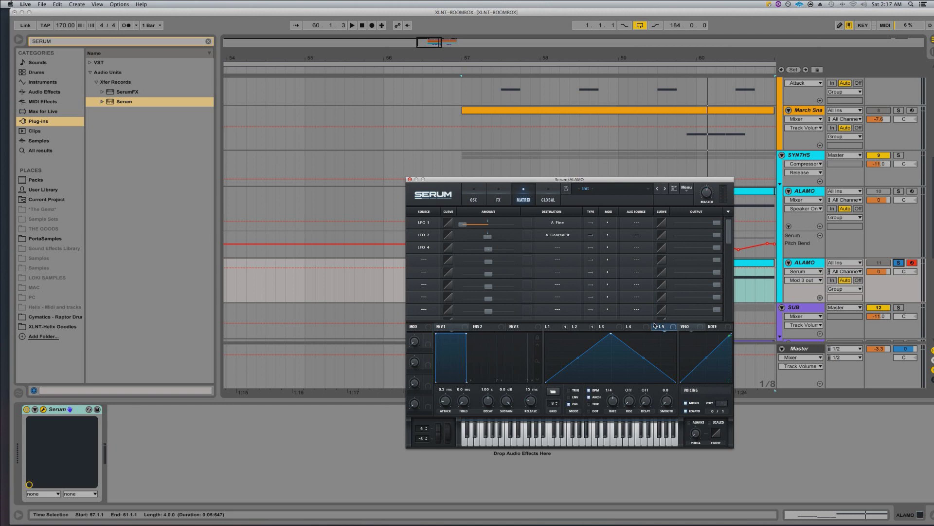
pyautogui.click(425, 261)
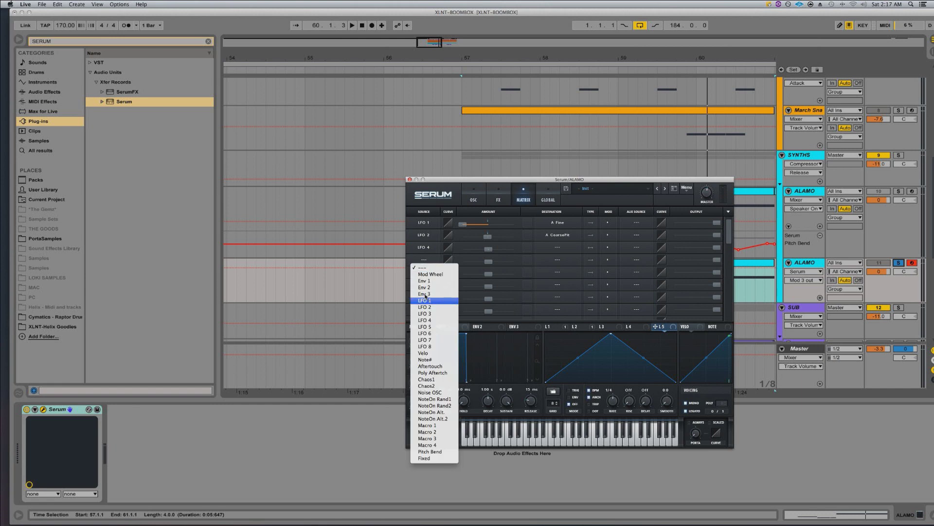
pyautogui.click(425, 313)
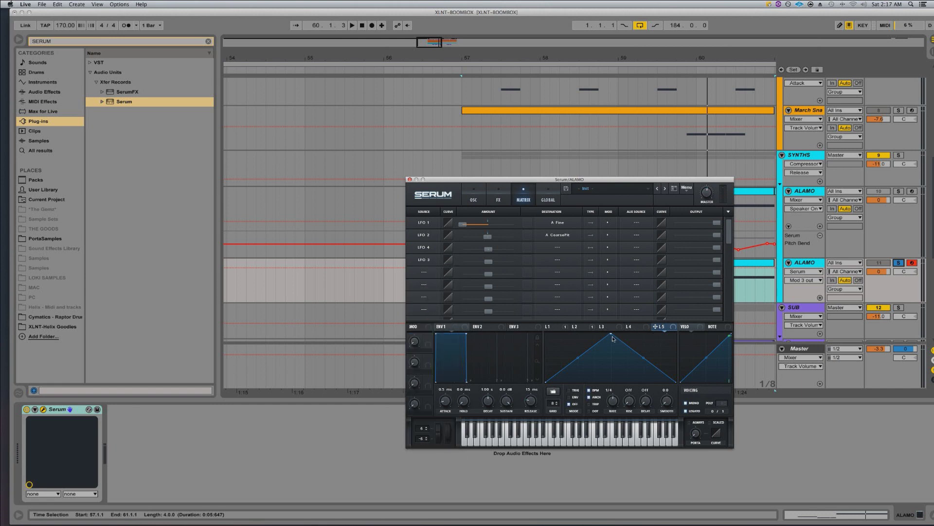
# Reshape LFO 5 into a falling ramp, switch it to Env mode and slow its rate to 1/2
pyautogui.moveTo(611, 334); pyautogui.dragTo(533, 325)
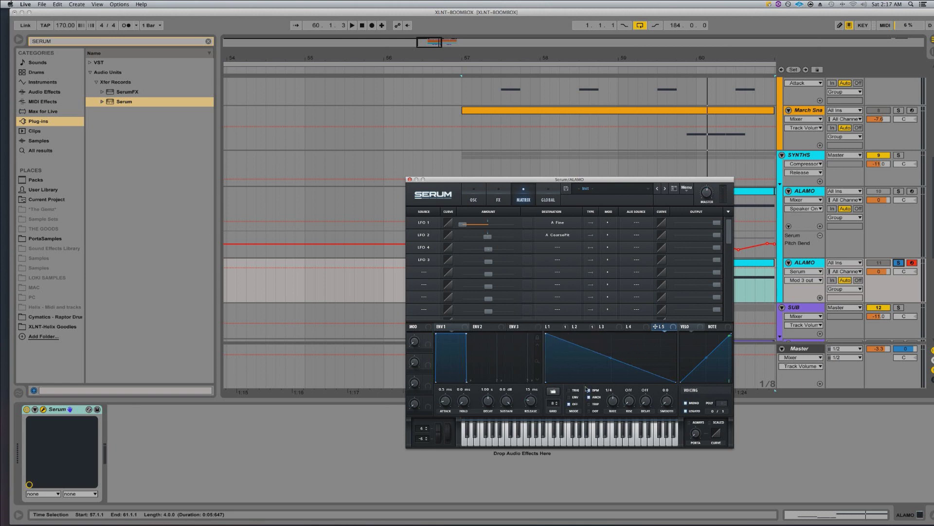
pyautogui.click(569, 390)
pyautogui.click(569, 397)
pyautogui.moveTo(614, 403); pyautogui.dragTo(614, 408)
# Route the fourth matrix slot's LFO 3 source to A CoarsePit with an amount close to centre
pyautogui.moveTo(489, 265); pyautogui.dragTo(488, 265)
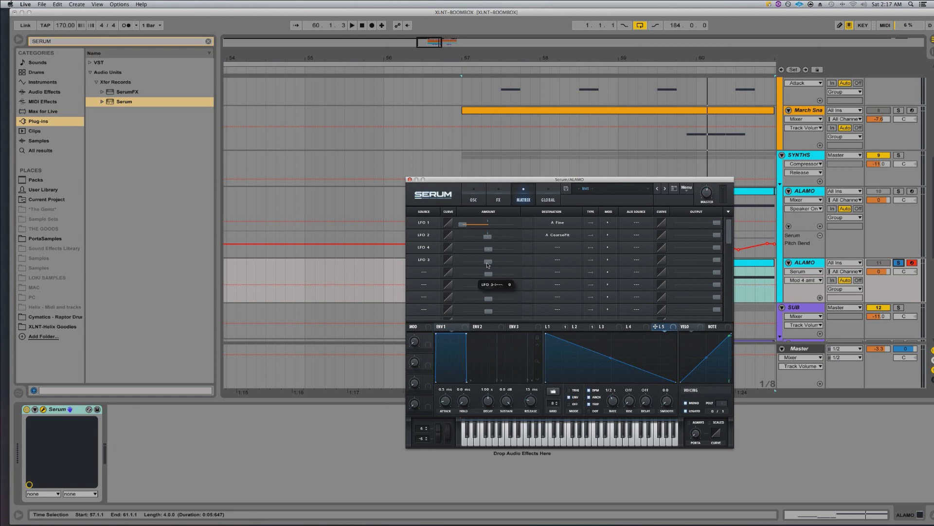
pyautogui.click(558, 261)
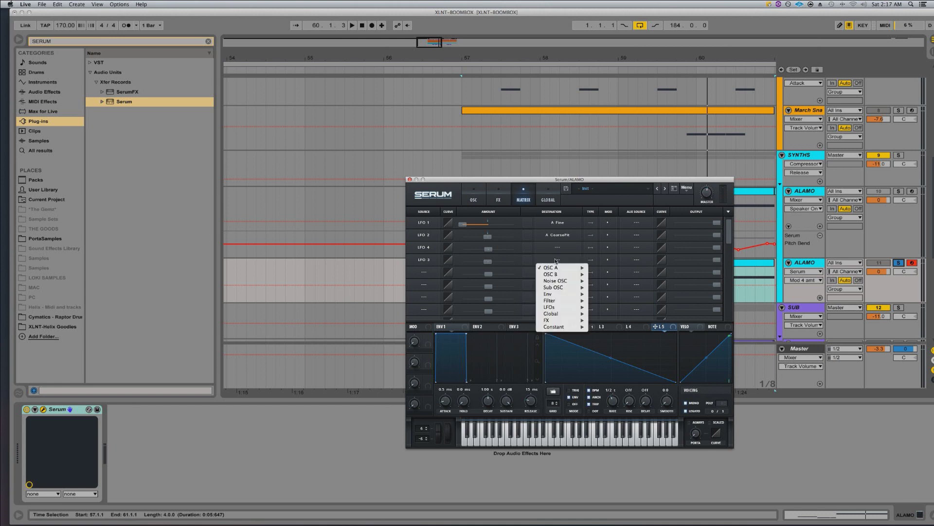
pyautogui.moveTo(559, 269)
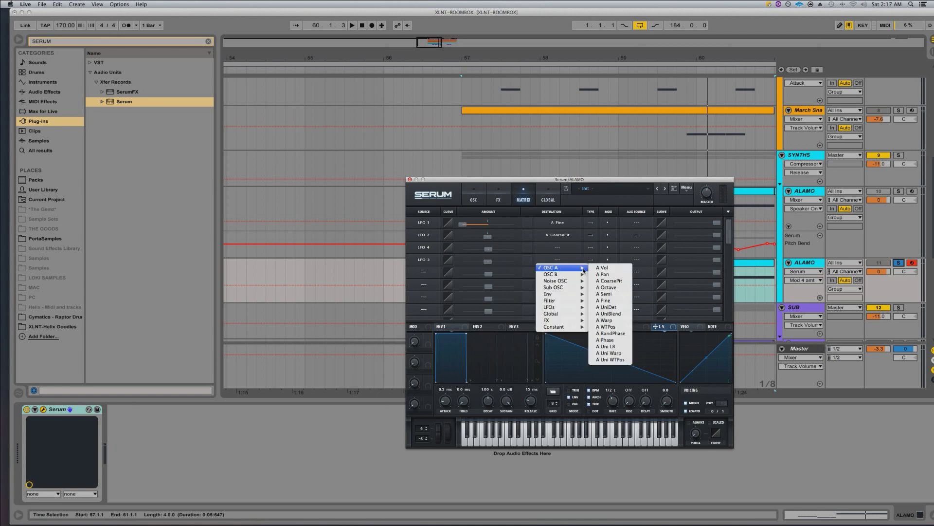
pyautogui.click(626, 283)
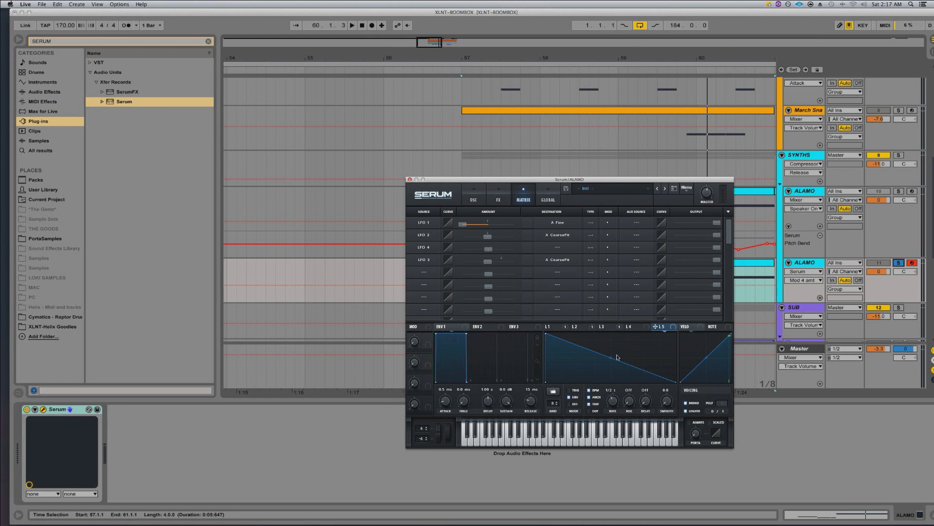
# Bend LFO 5's falling curve slightly inward and audition the patch against the original ALAMO track
pyautogui.moveTo(612, 358); pyautogui.dragTo(612, 360)
pyautogui.press('space')
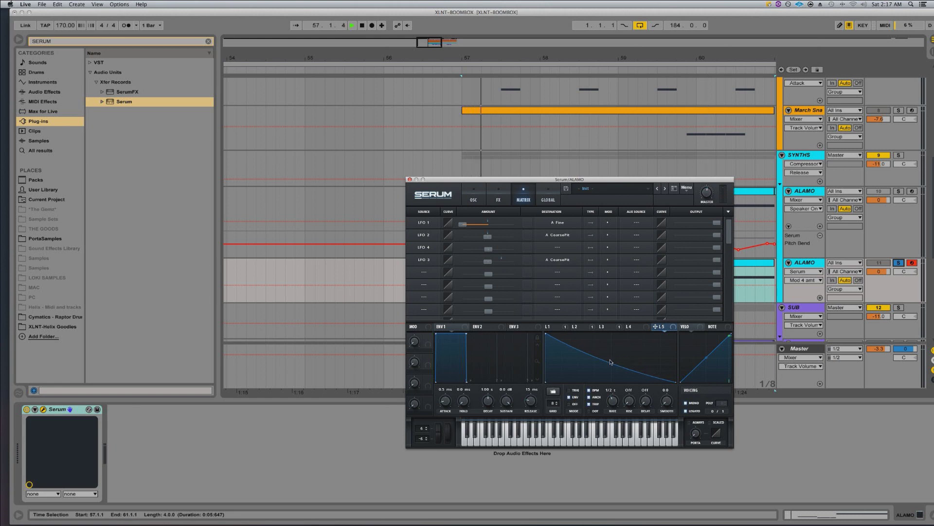
pyautogui.click(708, 200)
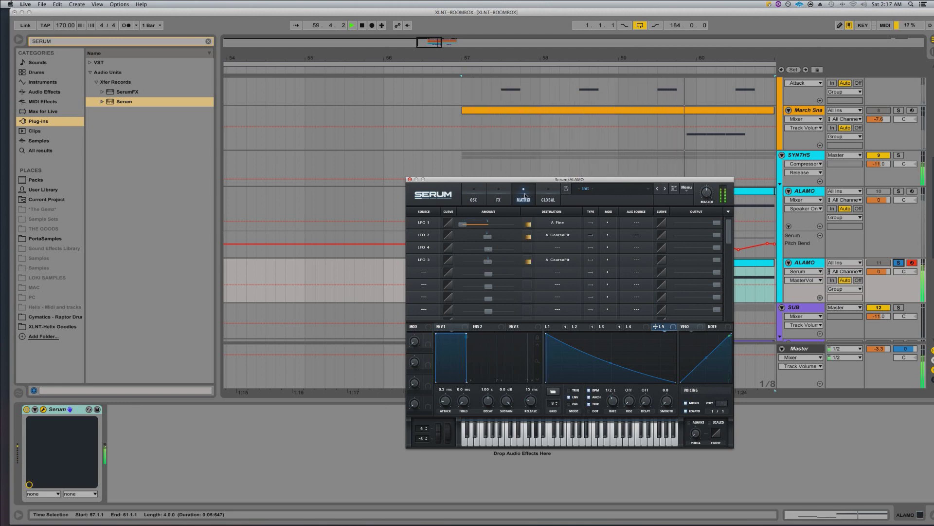
pyautogui.click(898, 191)
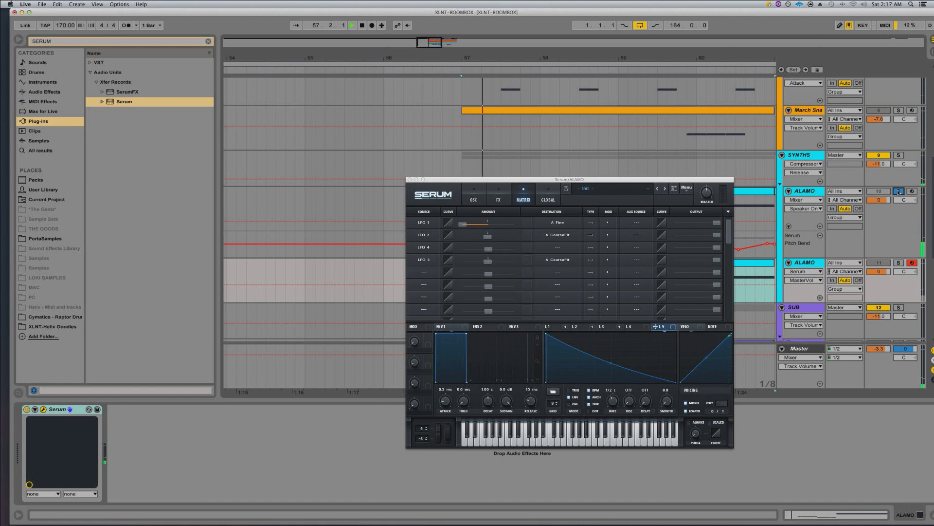
pyautogui.click(898, 191)
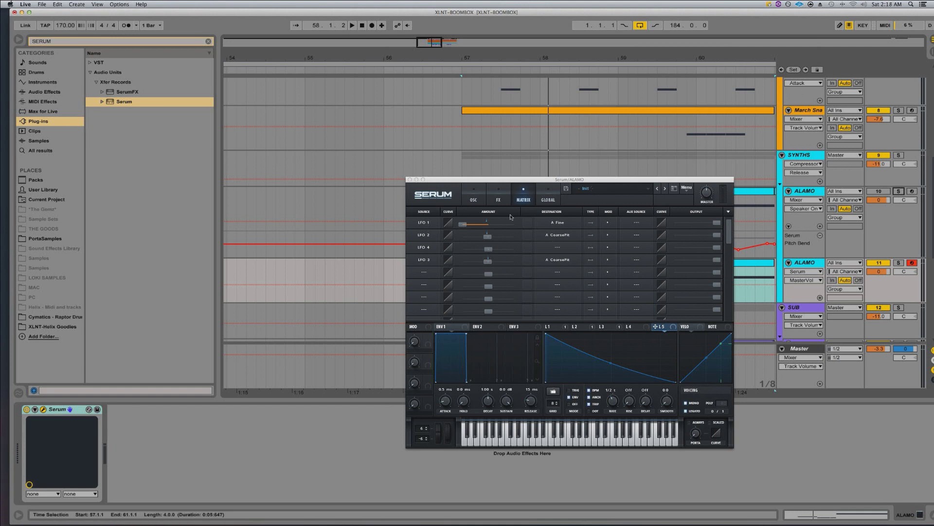
# Review the rebuilt lead's oscillator, effects and matrix pages, and close the Serum window
pyautogui.click(482, 196)
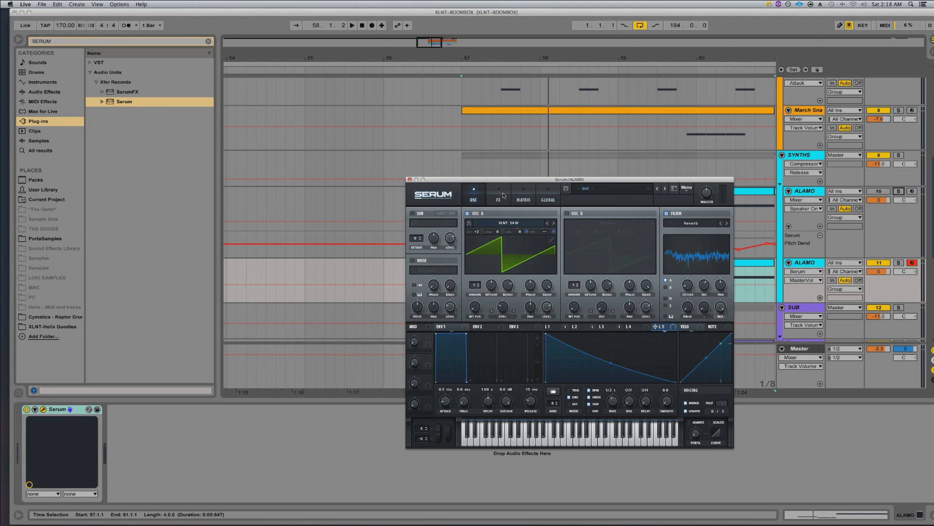
pyautogui.click(503, 195)
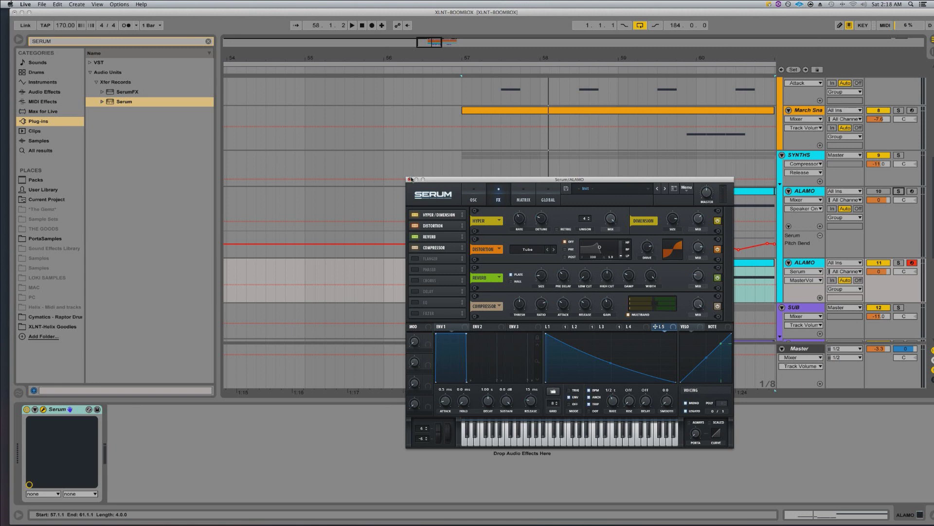
pyautogui.click(526, 196)
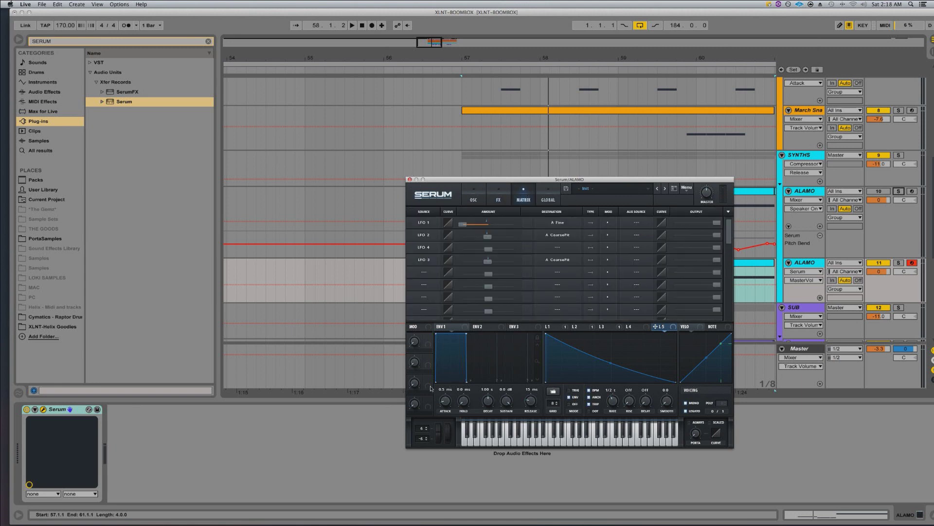
pyautogui.click(410, 180)
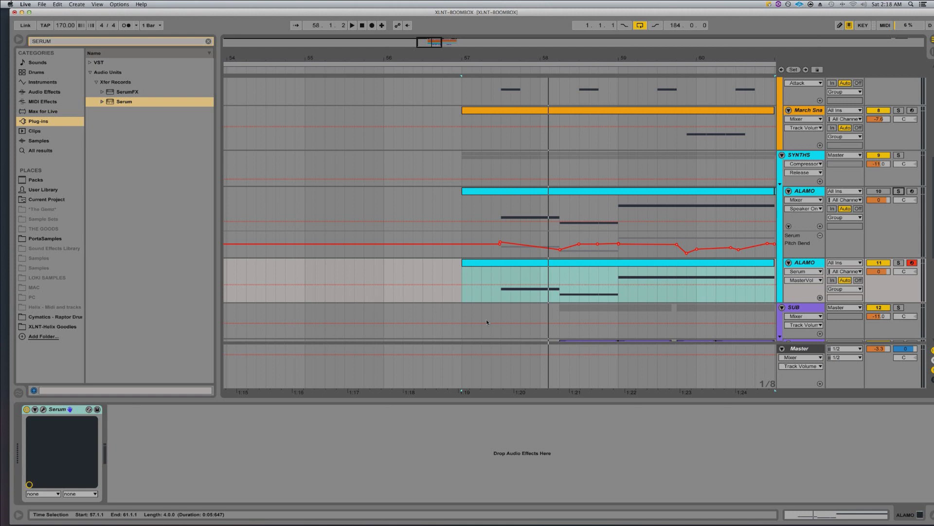
pyautogui.press('super+z')
# Solo the REF track and play the Alamo reference from bar 33.4, just before its earlier loud section
pyautogui.hscroll(3, 487, 322)
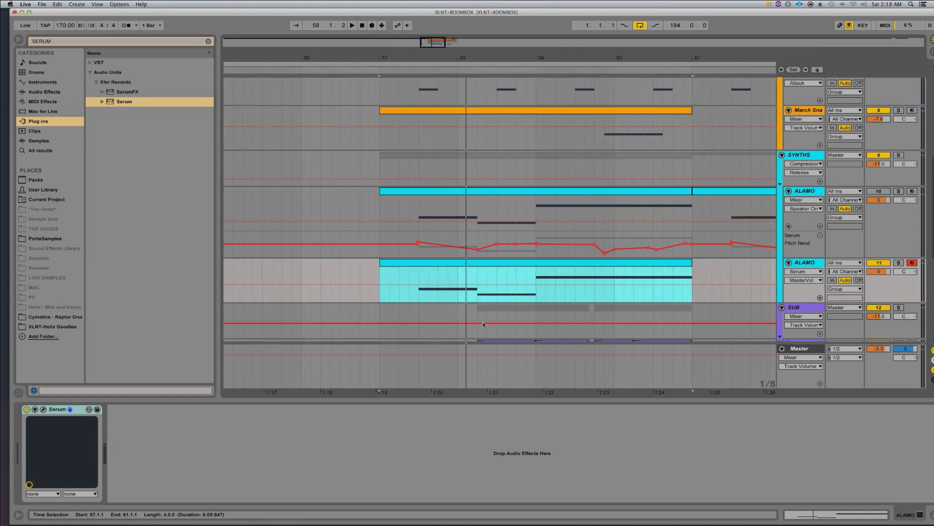
pyautogui.scroll(10, 477, 276)
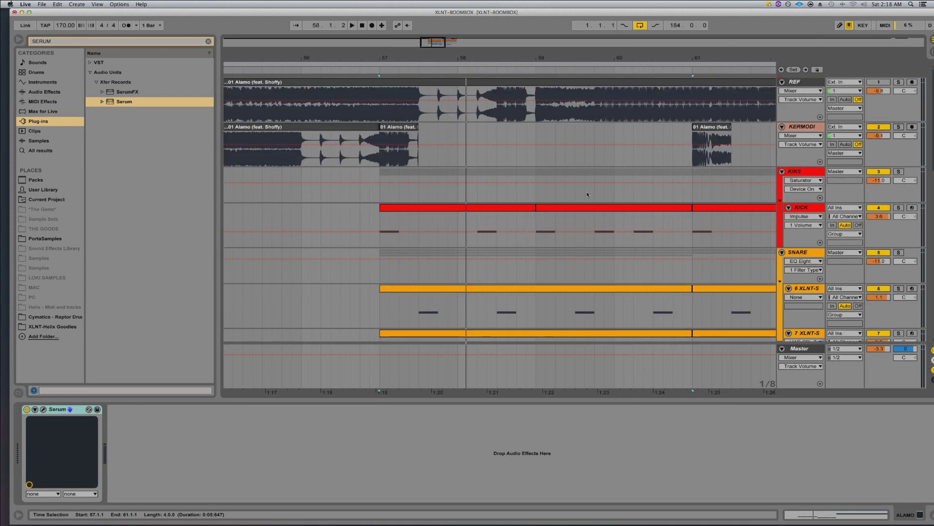
pyautogui.click(900, 81)
pyautogui.hscroll(-10, 655, 95)
pyautogui.hscroll(-3, 655, 96)
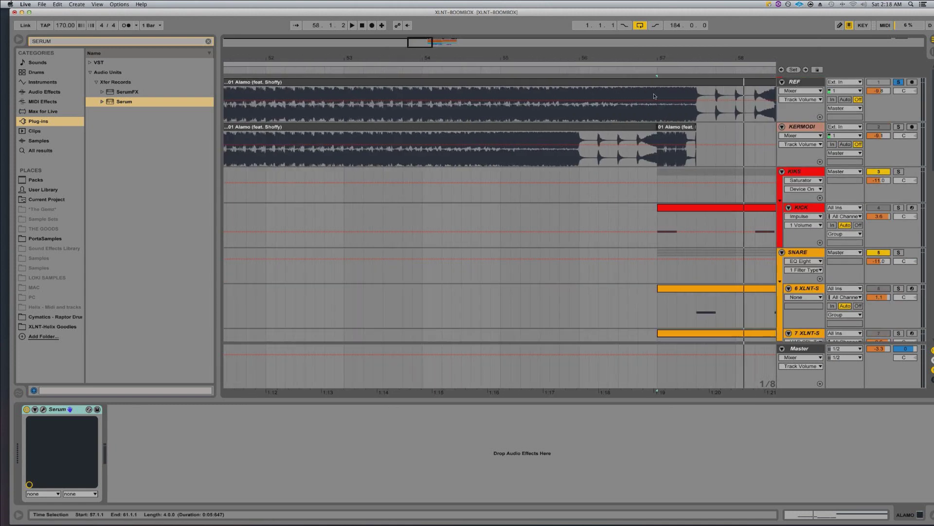
pyautogui.moveTo(642, 61); pyautogui.dragTo(642, 43)
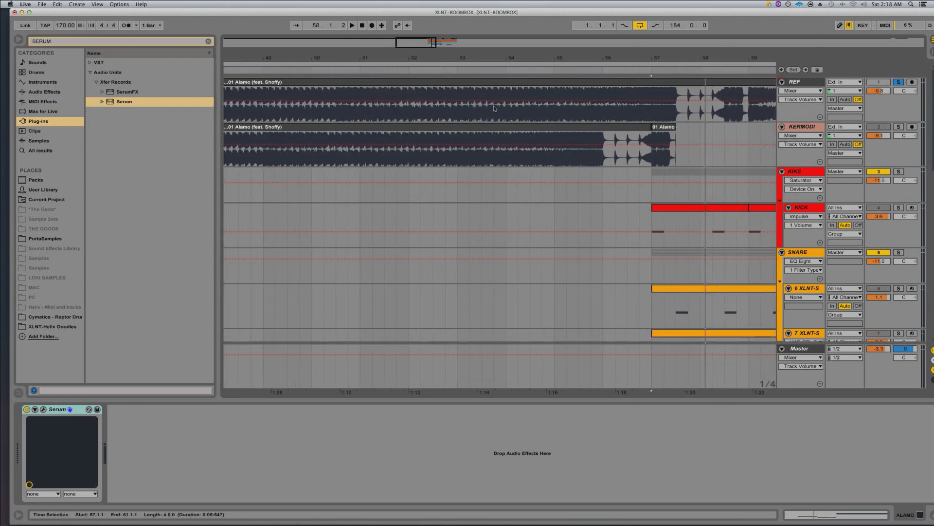
pyautogui.hscroll(-20, 325, 105)
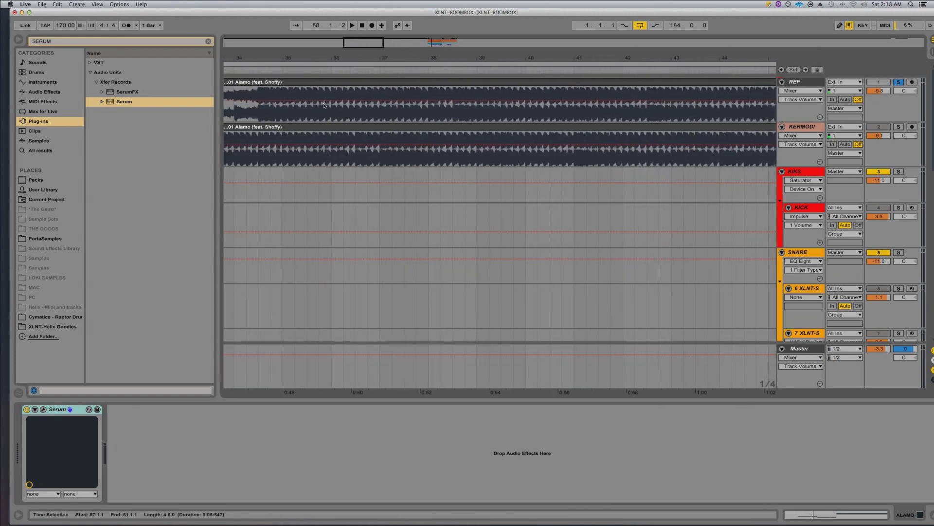
pyautogui.hscroll(2, 323, 103)
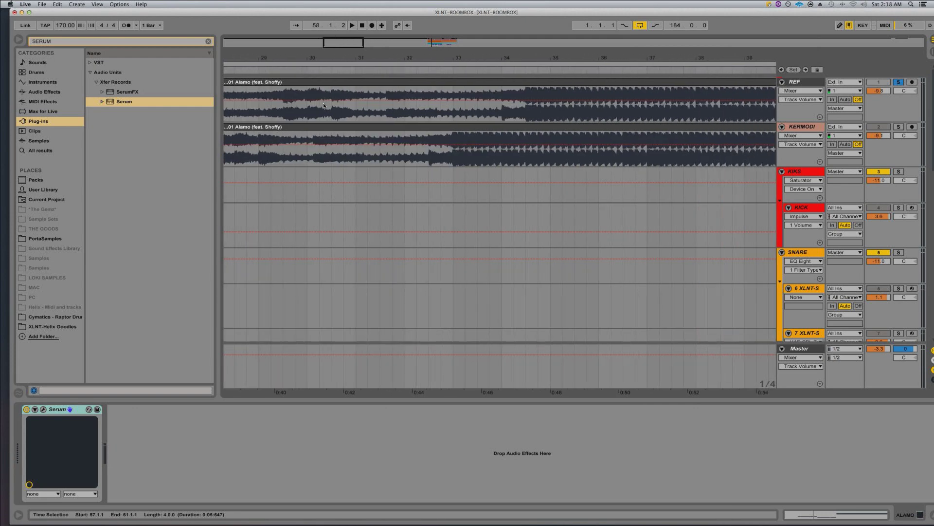
pyautogui.click(490, 115)
pyautogui.press('space')
# Play the reference's drop from bar 57.2, stop playback and unsolo the REF track
pyautogui.hscroll(5, 526, 115)
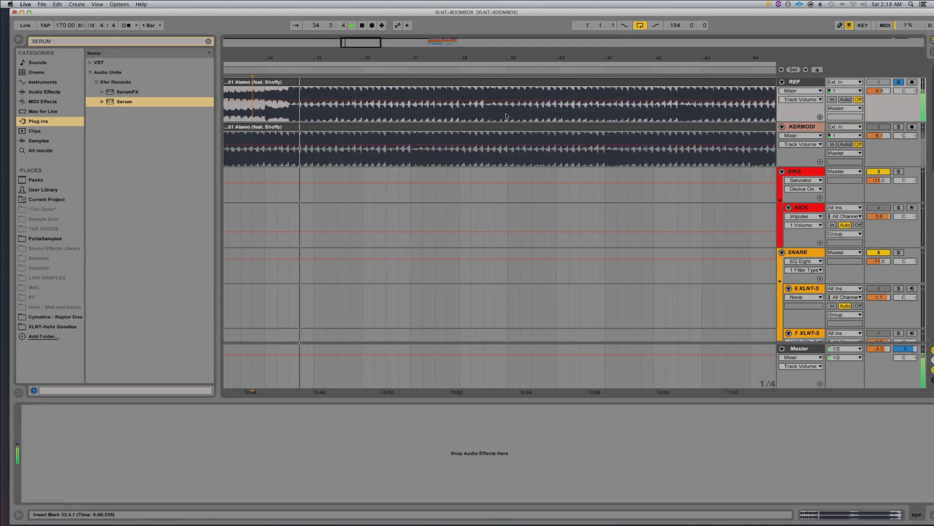
pyautogui.hscroll(17, 561, 116)
pyautogui.click(562, 116)
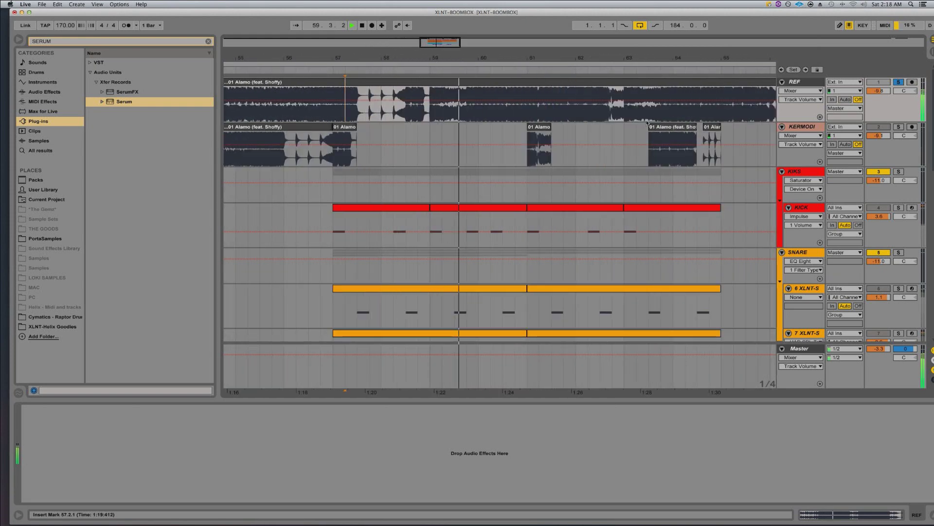
pyautogui.press('space')
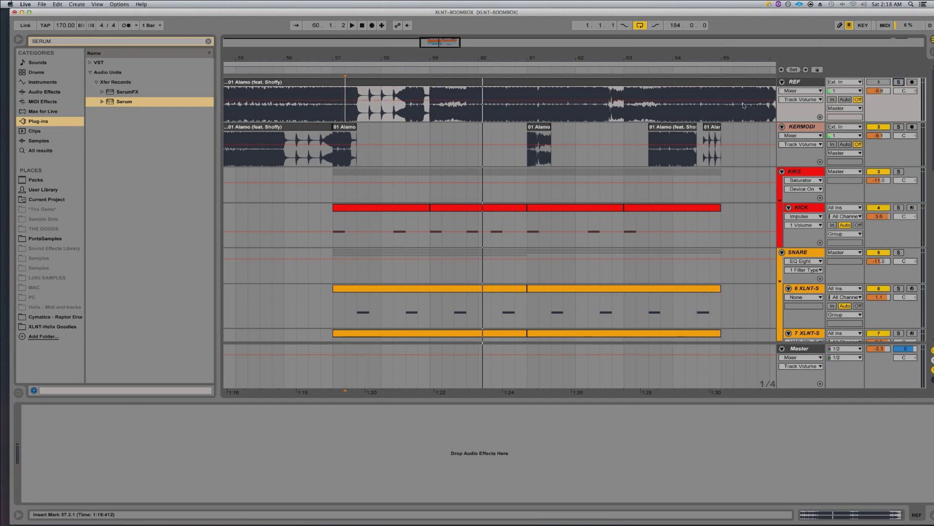
# Examine the original ALAMO track's Serum patch and effects chain, and return to the second ALAMO track
pyautogui.scroll(-4, 628, 185)
pyautogui.scroll(-6, 628, 184)
pyautogui.scroll(-3, 557, 220)
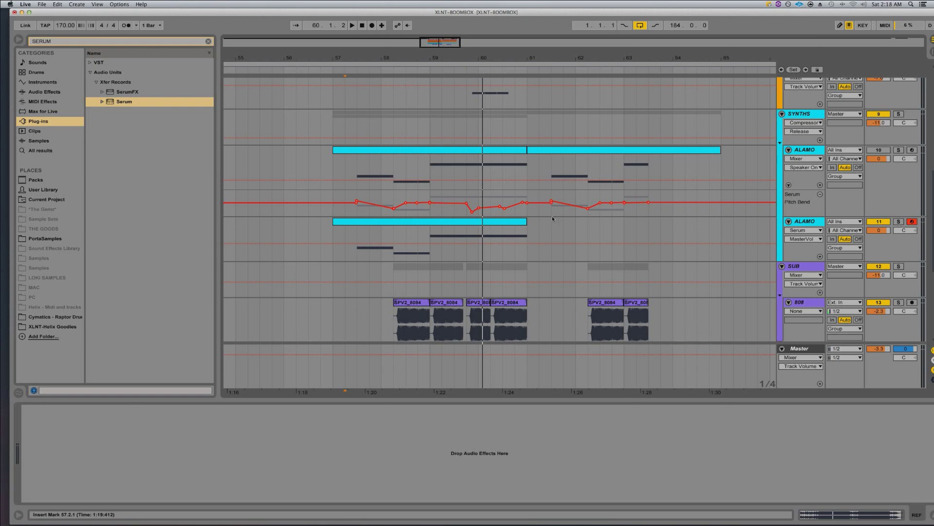
pyautogui.click(807, 151)
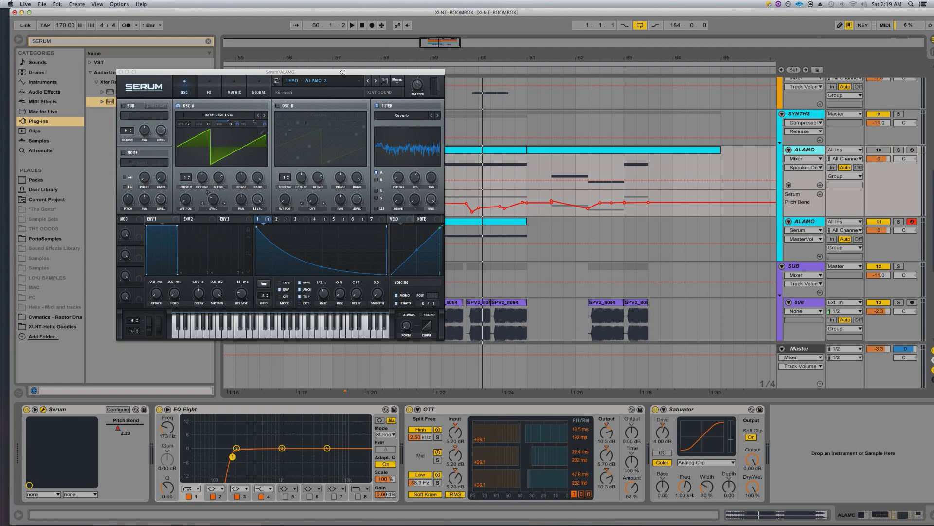
pyautogui.moveTo(342, 72); pyautogui.dragTo(353, 77)
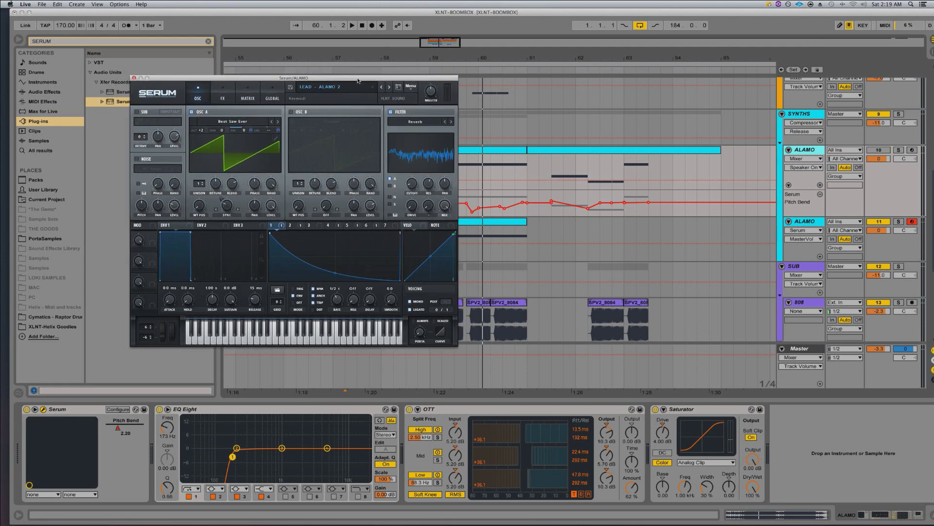
pyautogui.click(834, 226)
pyautogui.click(812, 222)
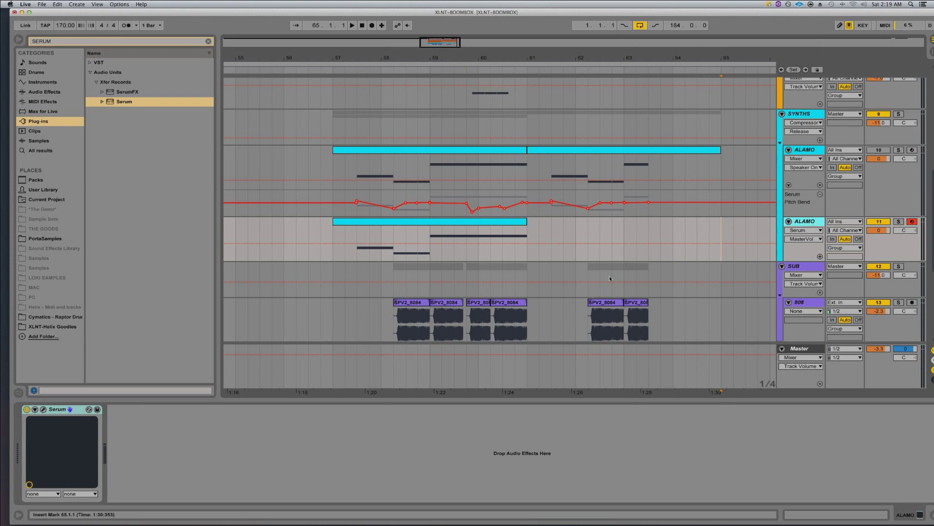
# Examine the notes and pitch-bend envelope of the second ALAMO track's clip at bar 57, and return to its device chain
pyautogui.click(448, 223)
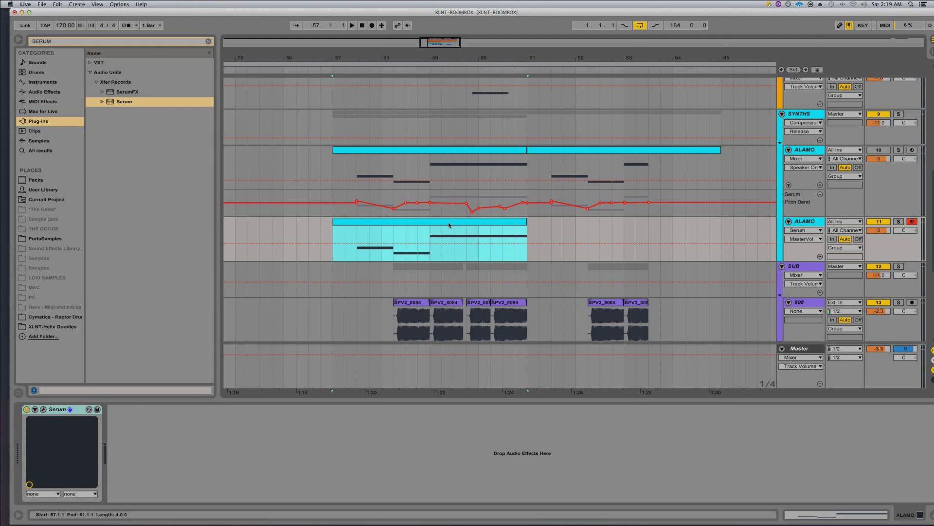
pyautogui.doubleClick(449, 224)
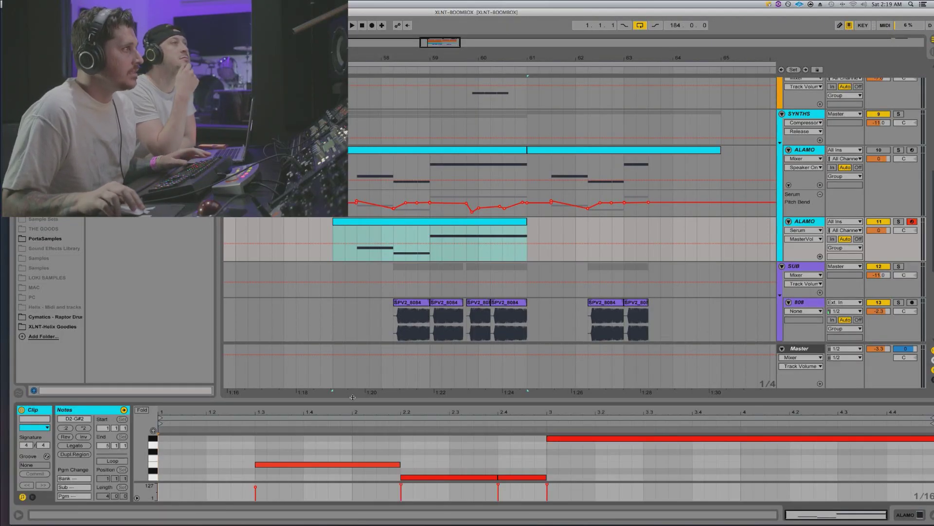
pyautogui.moveTo(353, 398); pyautogui.dragTo(352, 287)
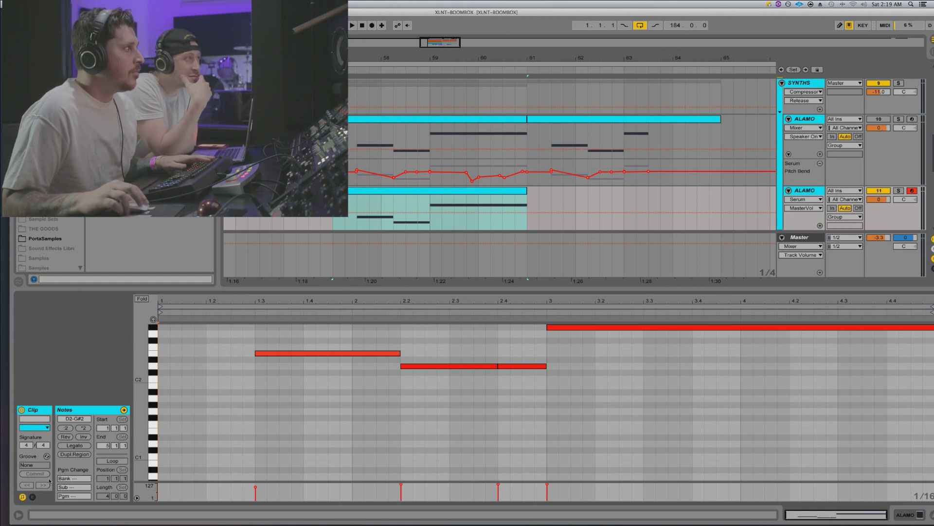
pyautogui.click(32, 496)
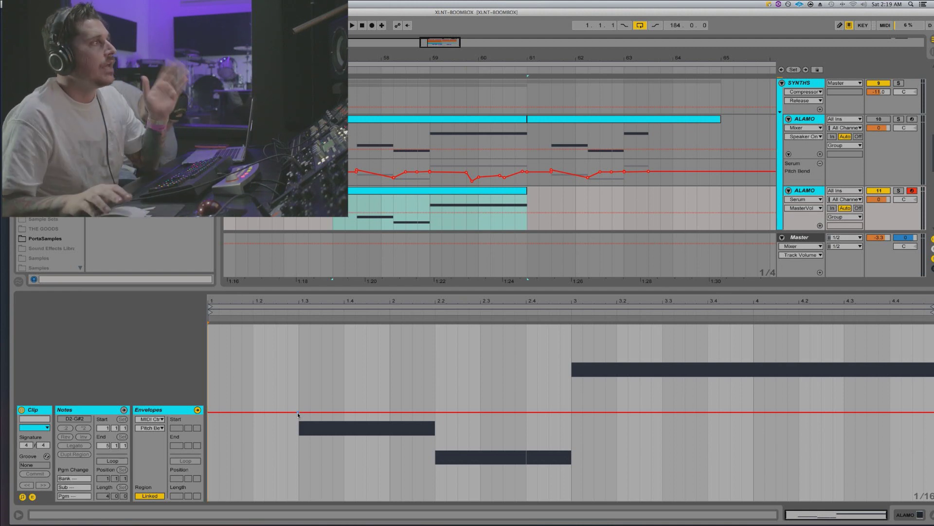
pyautogui.hotkey('shift', 'Tab')
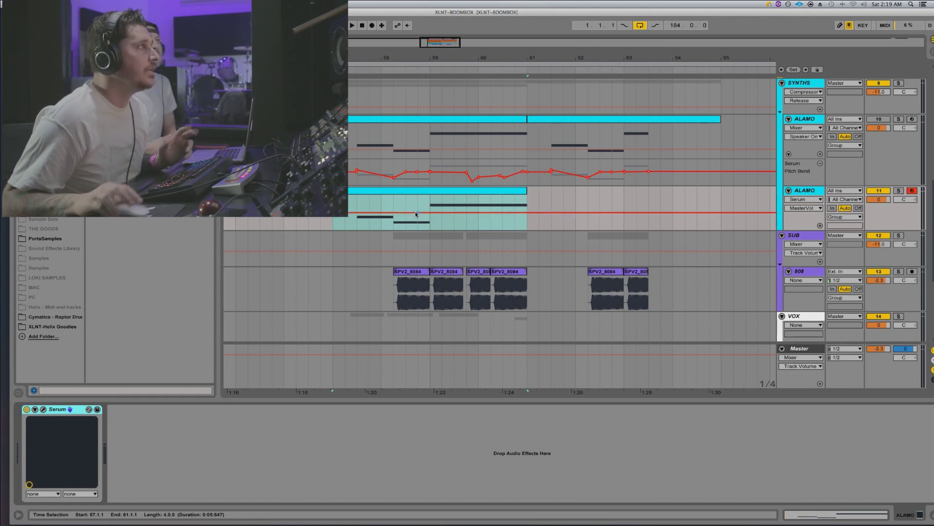
# Expose Serum's Pitch Bend parameter on the second ALAMO track and add a separate automation lane for it
pyautogui.click(35, 410)
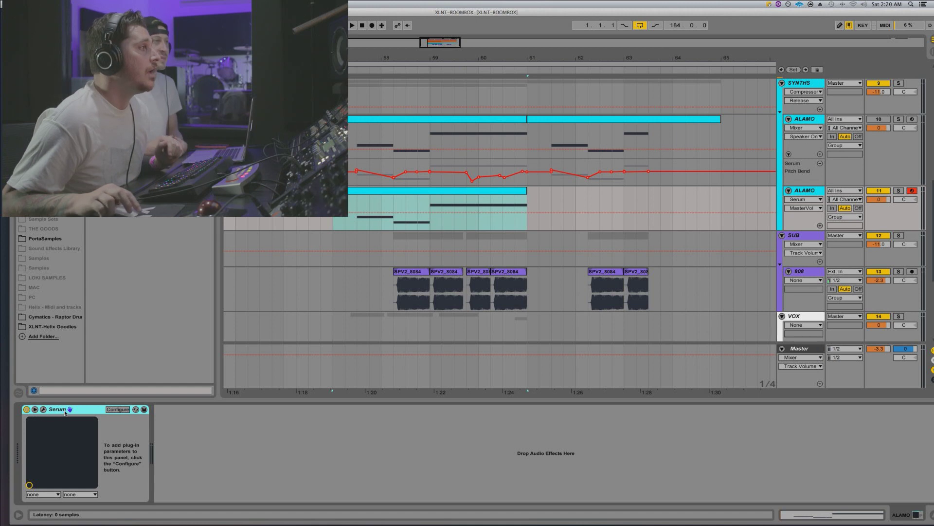
pyautogui.click(117, 409)
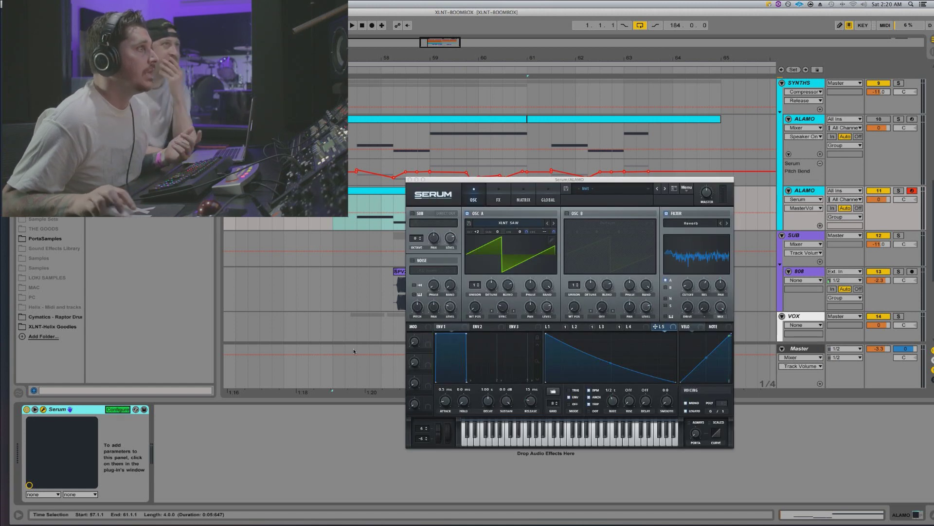
pyautogui.click(438, 436)
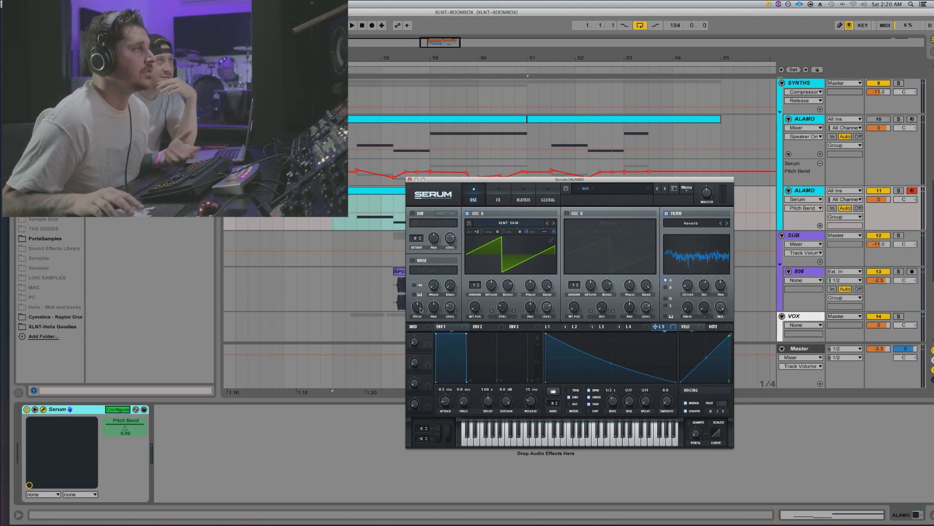
pyautogui.click(410, 180)
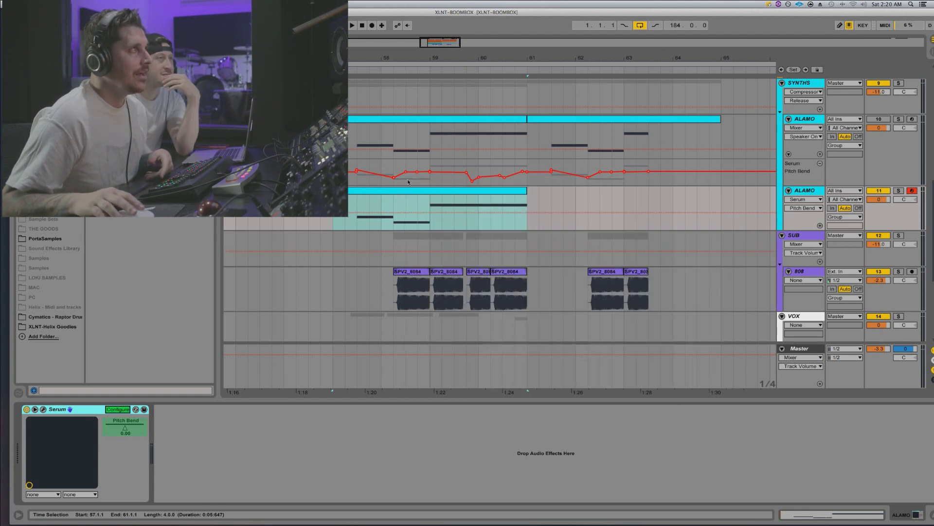
pyautogui.click(820, 225)
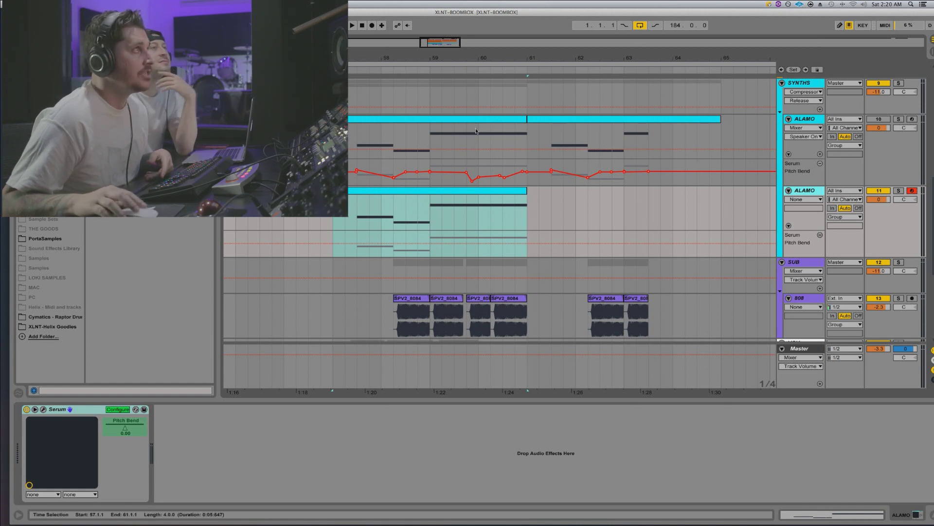
# Copy the original ALAMO track's Pitch Bend automation from bar 57 to 65 into the second ALAMO track's lane at bar 57
pyautogui.moveTo(720, 176); pyautogui.dragTo(340, 174)
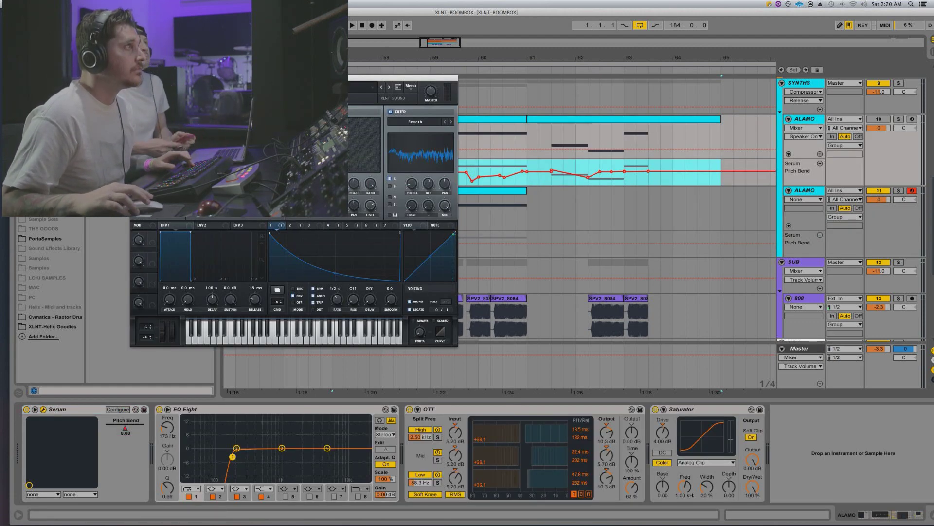
pyautogui.press('super+w')
pyautogui.rightClick(335, 178)
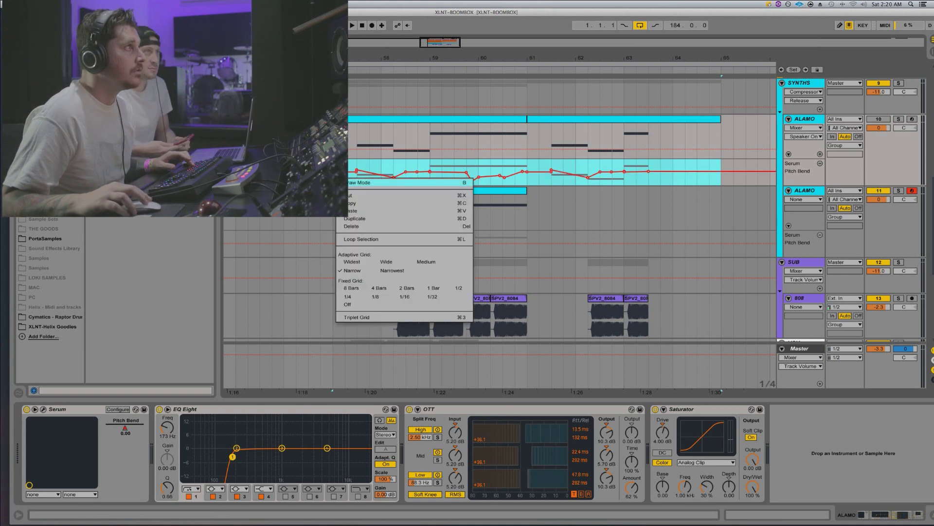
pyautogui.click(343, 202)
pyautogui.hscroll(2, 340, 229)
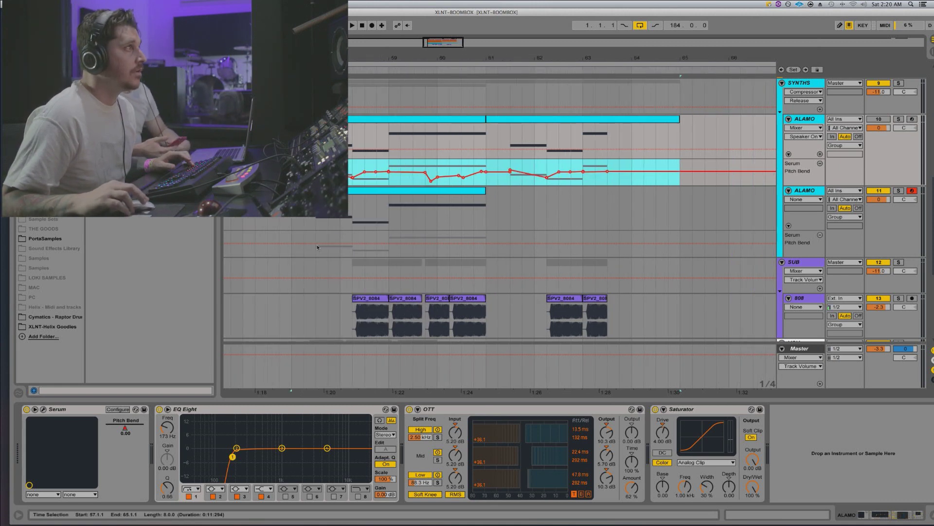
pyautogui.rightClick(292, 251)
pyautogui.click(305, 268)
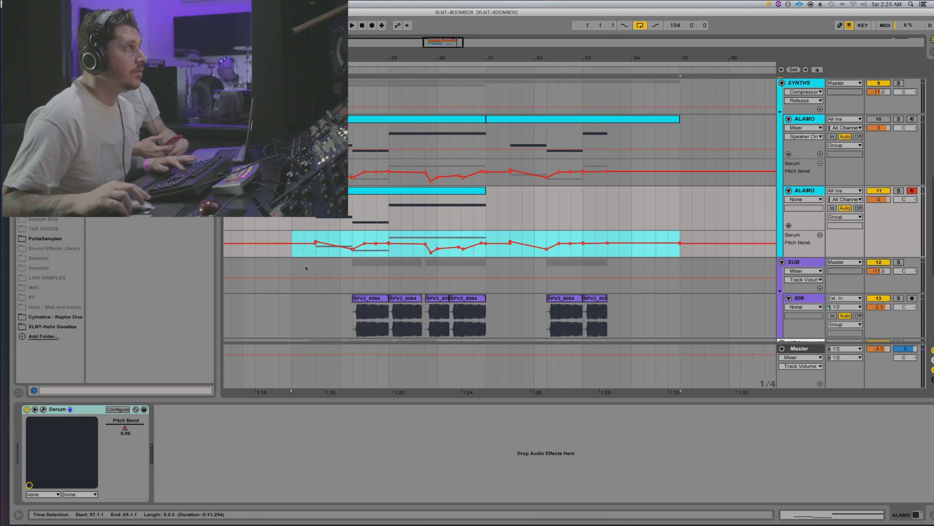
# Play the second ALAMO track with its pitch bends, briefly solo the original ALAMO track for comparison, and stop playback
pyautogui.press('space')
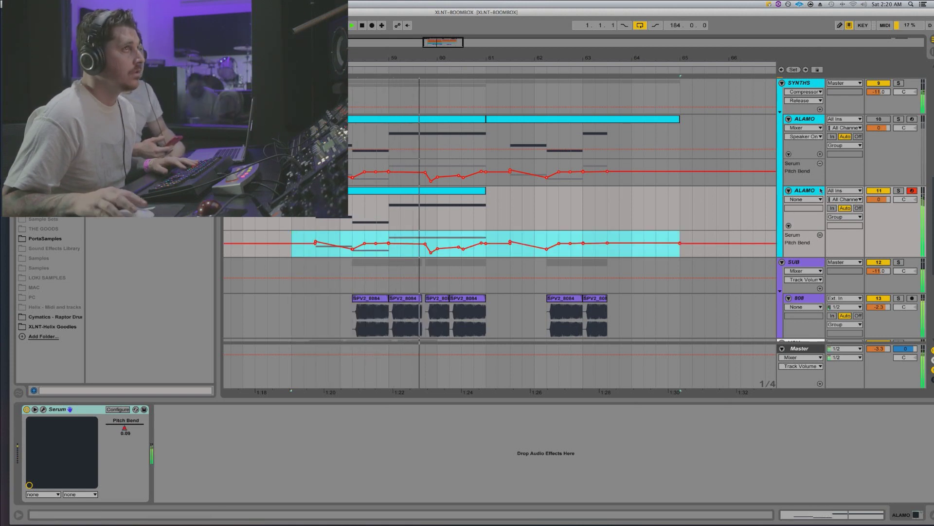
pyautogui.press('space')
pyautogui.press('space')
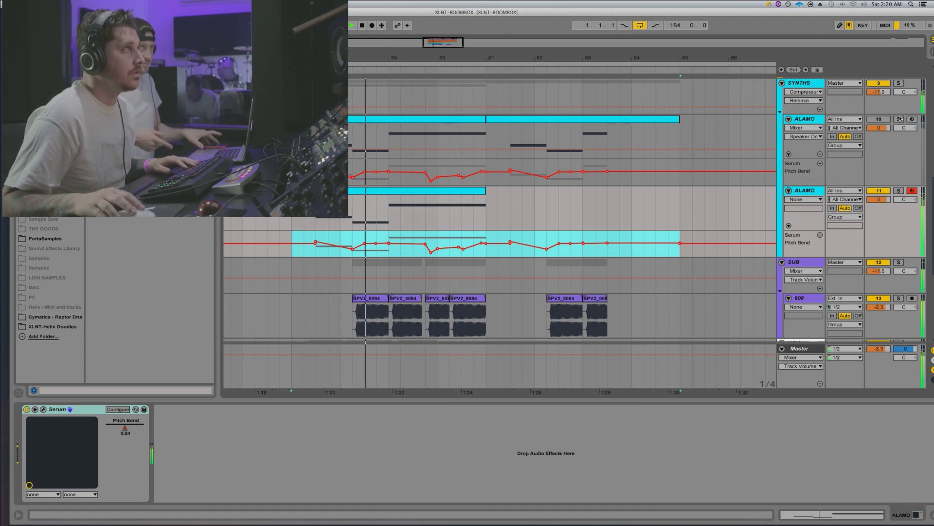
pyautogui.click(899, 119)
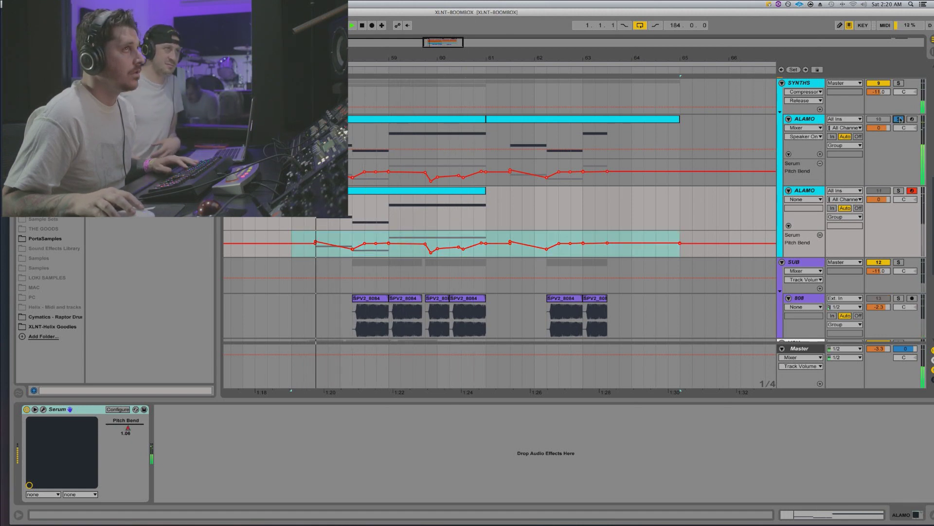
pyautogui.click(900, 119)
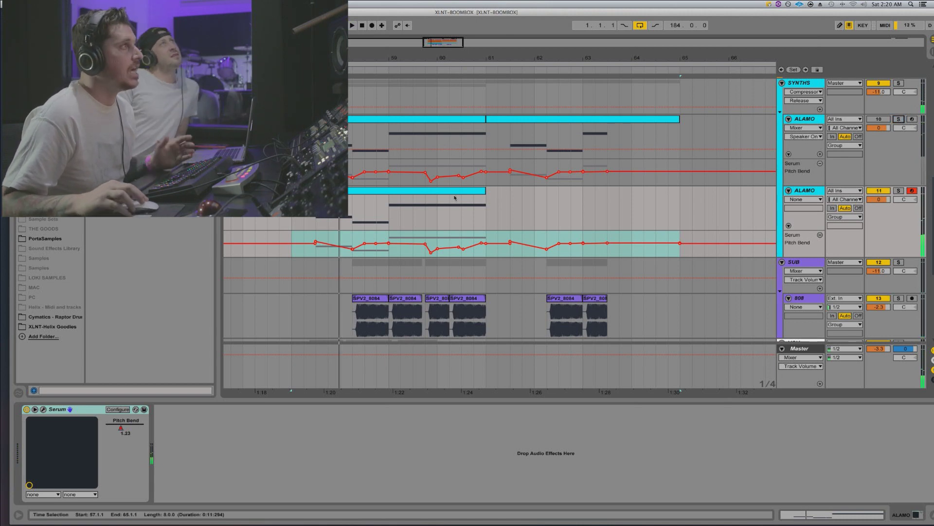
pyautogui.press('space')
# Copy the original ALAMO track's clip at bar 61 to the same position on the second ALAMO track
pyautogui.click(394, 191)
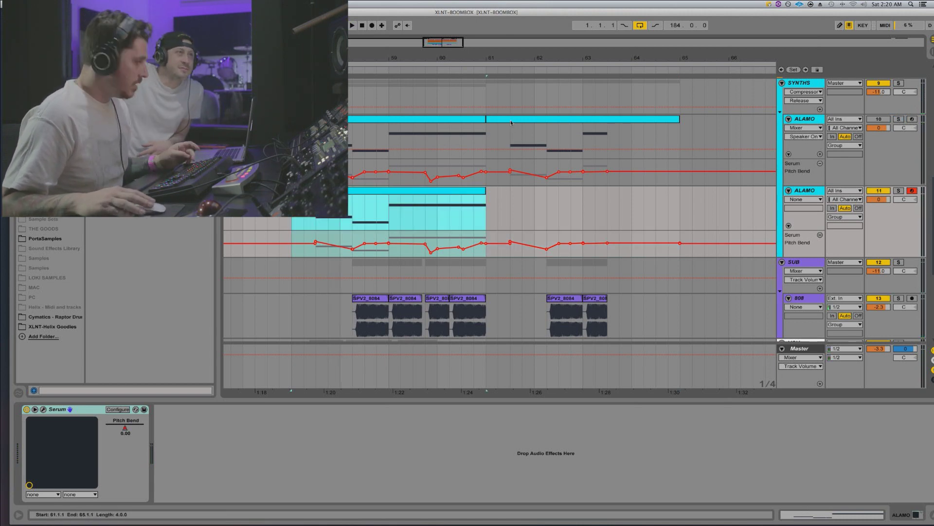
pyautogui.click(505, 165)
pyautogui.moveTo(506, 168); pyautogui.dragTo(512, 191)
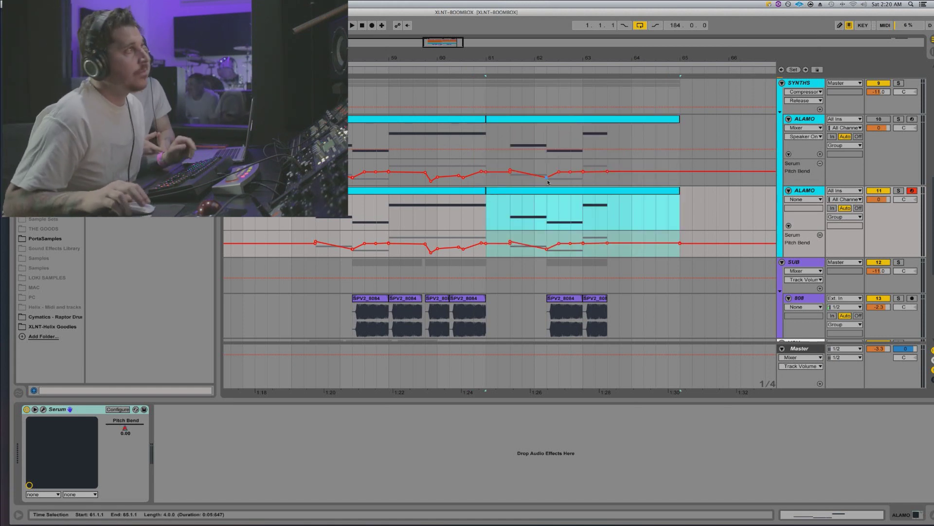
# Examine the 808 clips below the ALAMO tracks, selecting the first one
pyautogui.scroll(-2, 453, 250)
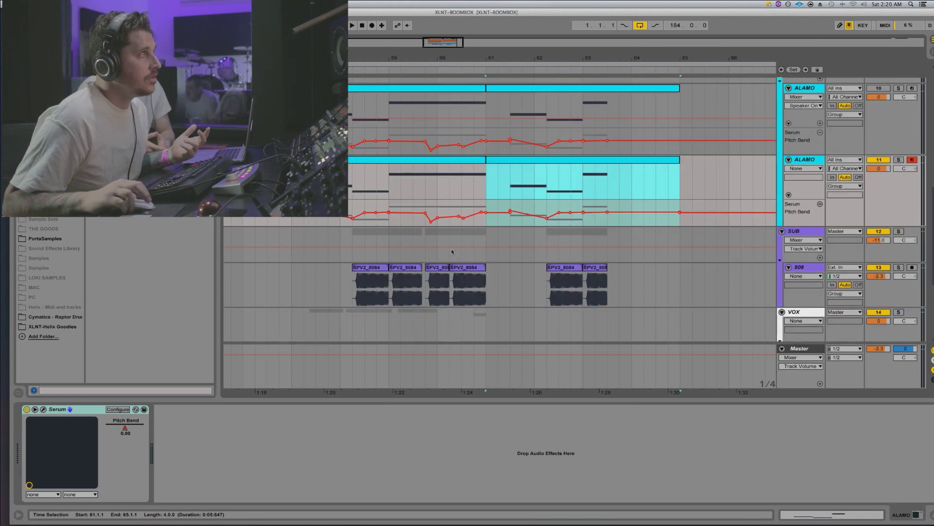
pyautogui.click(376, 271)
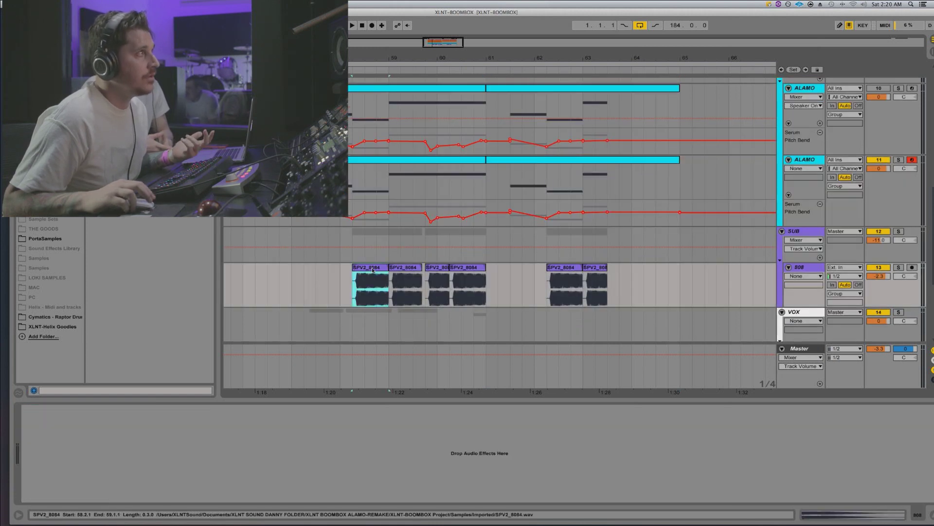
pyautogui.hscroll(-1, 399, 160)
# Play the second ALAMO track's part from bar 57, stop, and place the insert marker at bar 59
pyautogui.click(399, 159)
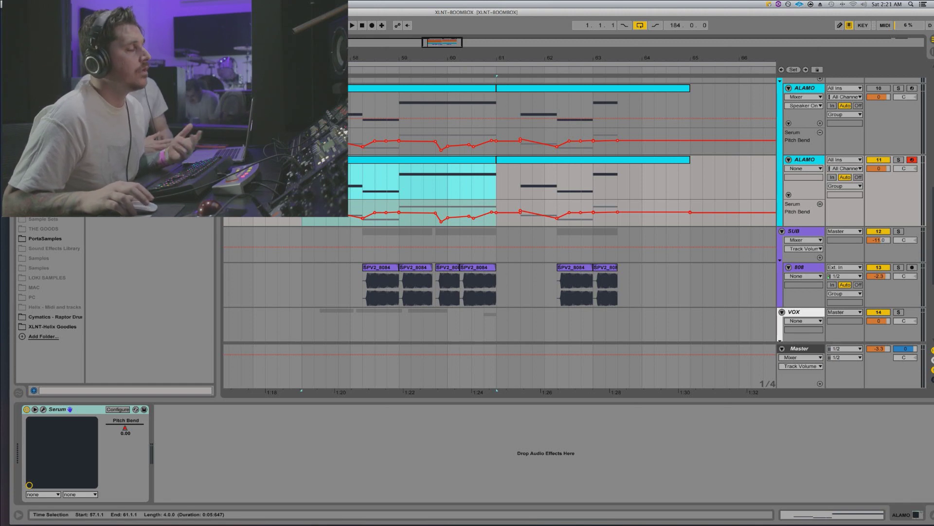
pyautogui.scroll(-2, 359, 162)
pyautogui.scroll(4, 359, 162)
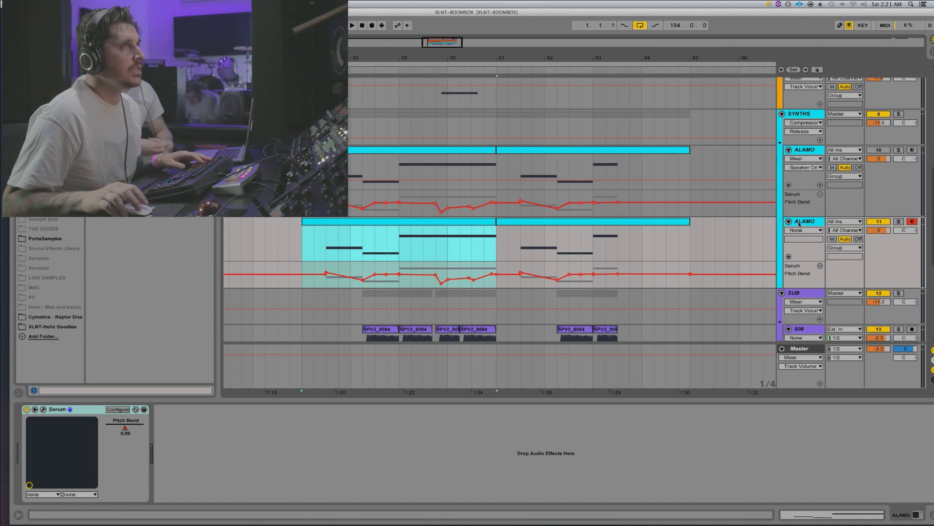
pyautogui.click(872, 221)
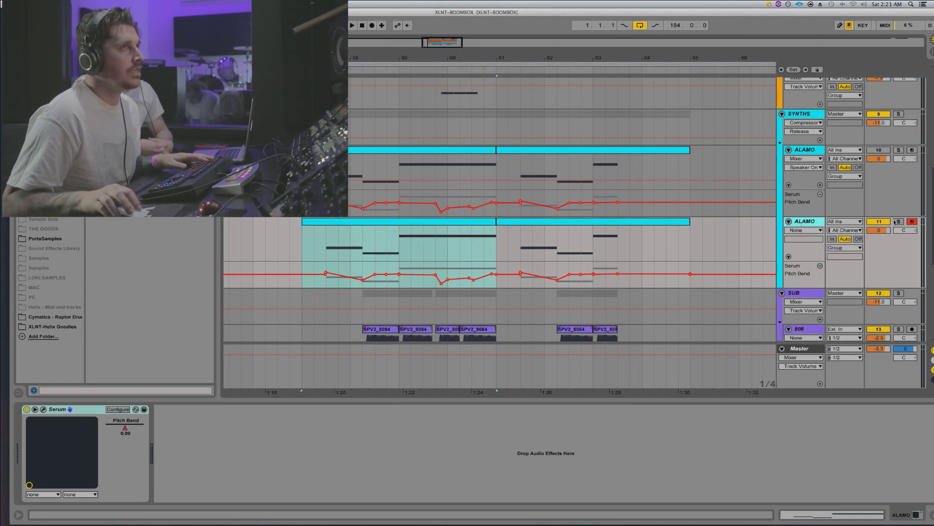
pyautogui.press('space')
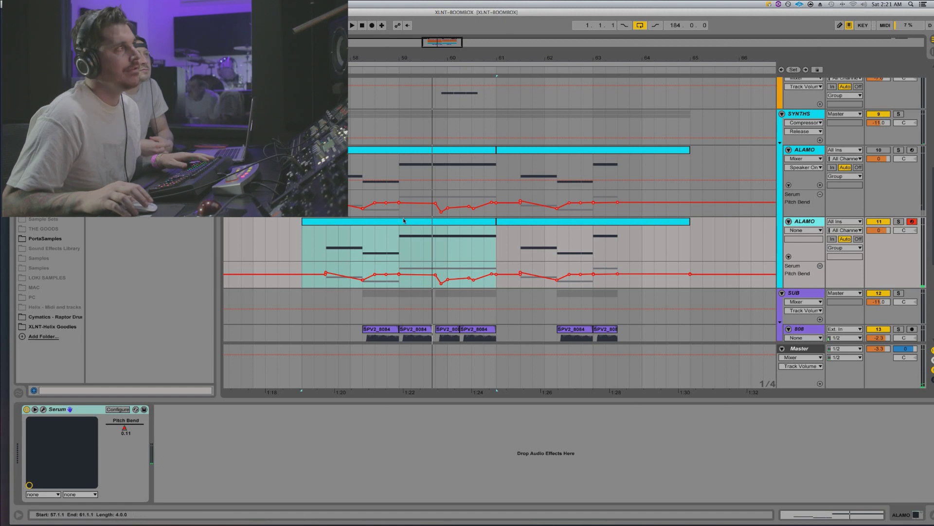
pyautogui.click(398, 234)
pyautogui.click(398, 249)
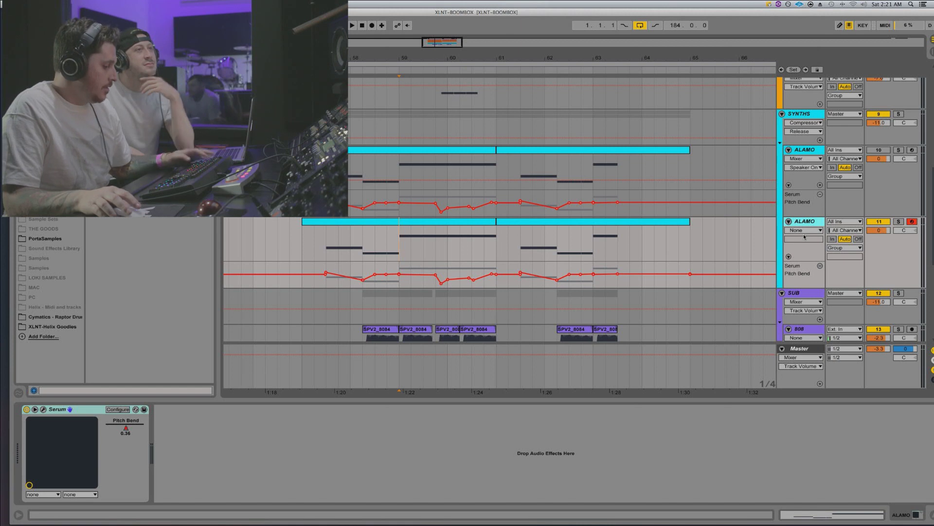
# Insert an audio track below the second ALAMO track, set its input to Resampling, arm it and solo the second ALAMO track
pyautogui.press('super+t')
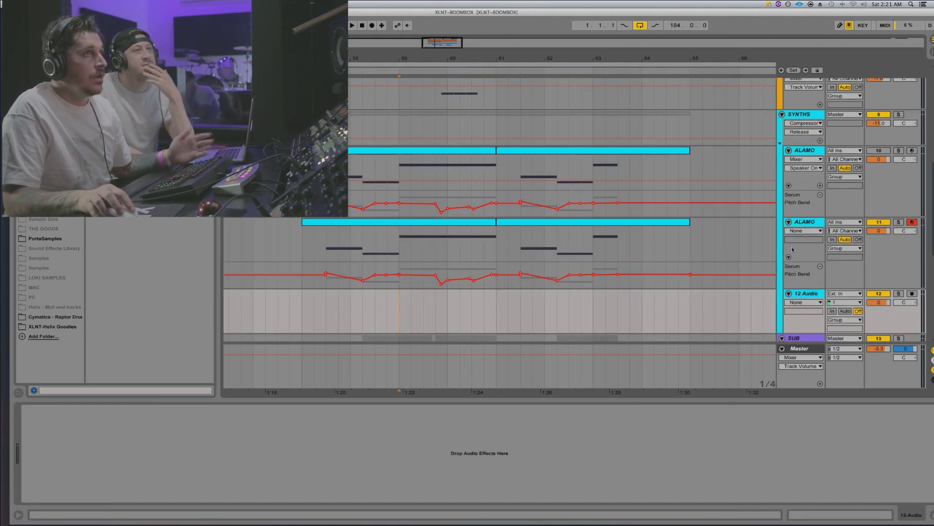
pyautogui.click(850, 293)
pyautogui.click(853, 323)
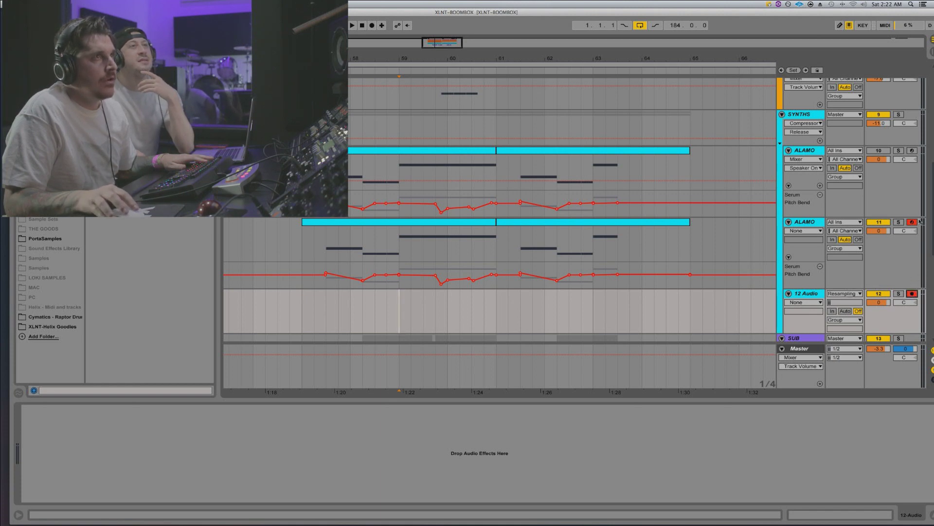
pyautogui.click(900, 223)
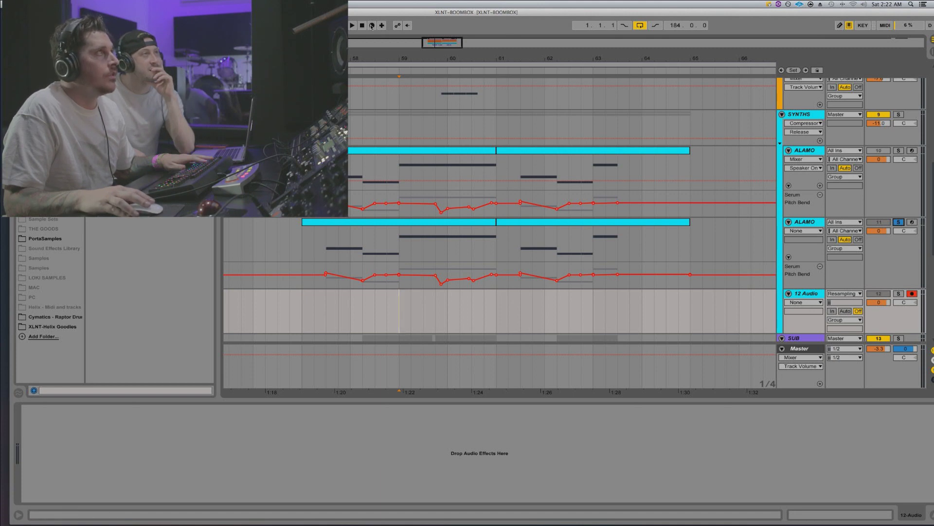
# Record the soloed second ALAMO lead onto the resampling audio track from bar 57 to just past bar 61
pyautogui.click(340, 220)
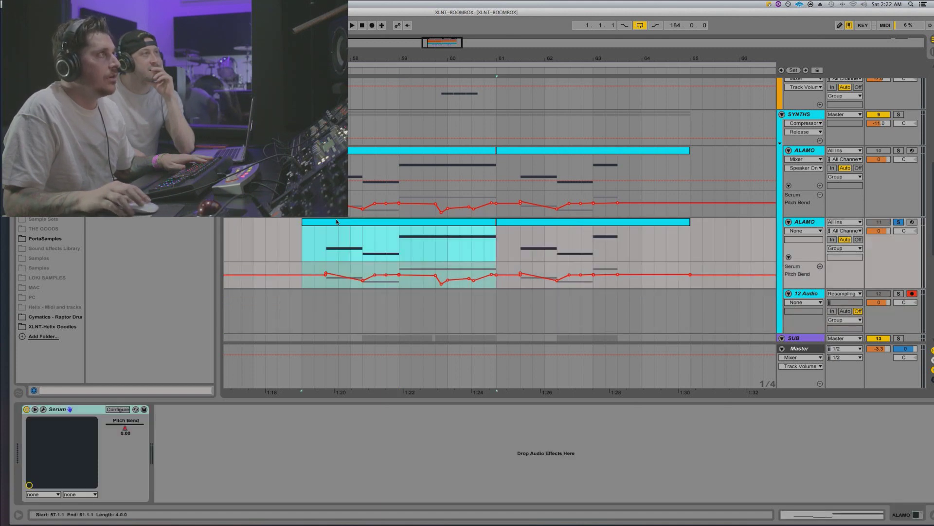
pyautogui.click(371, 24)
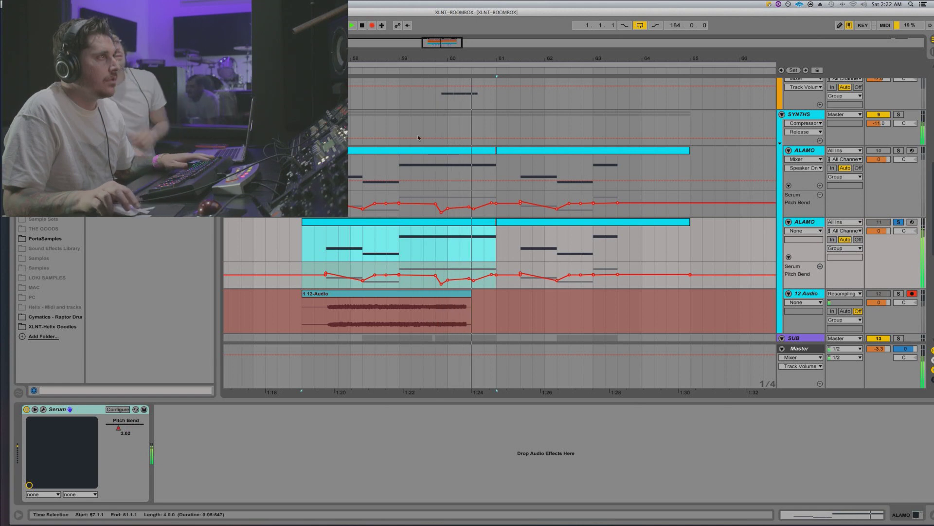
pyautogui.press('space')
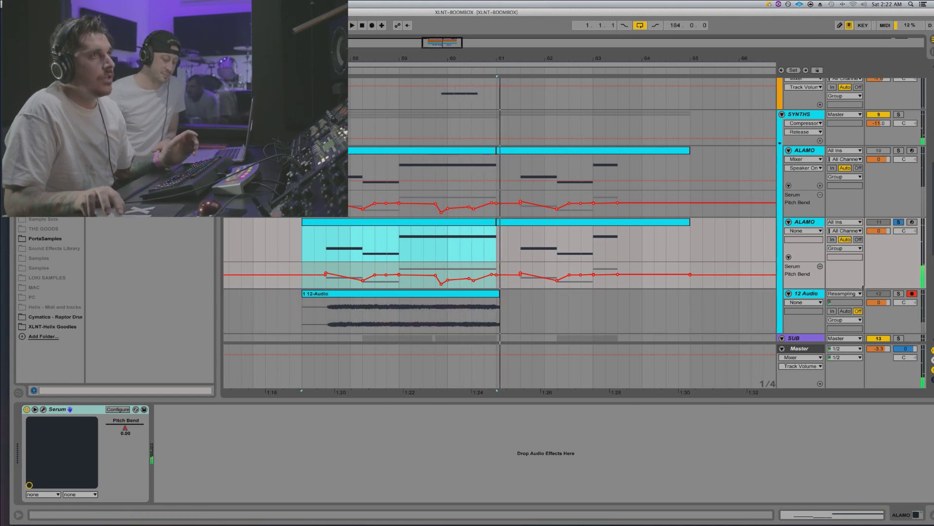
# Solo the resampling track in place of the second ALAMO track and play the recorded clip from bar 57
pyautogui.click(898, 293)
pyautogui.click(898, 294)
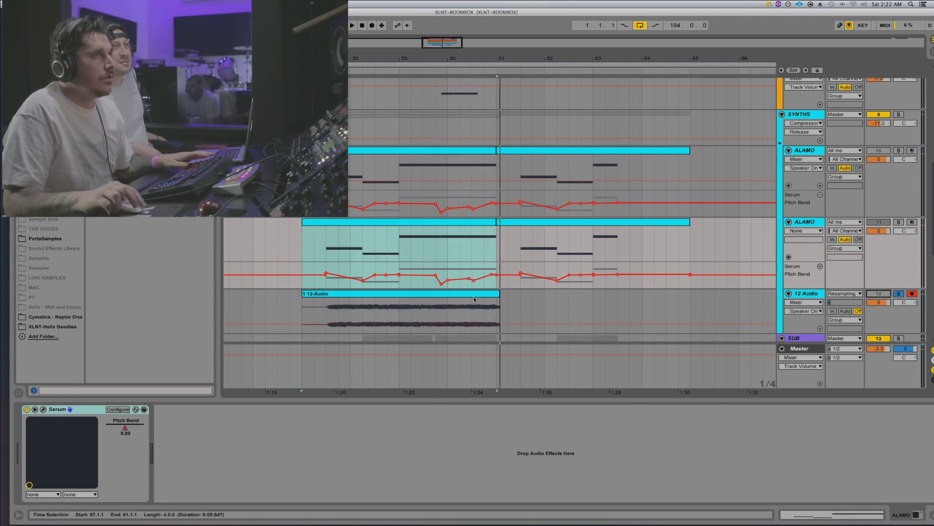
pyautogui.click(378, 301)
pyautogui.click(369, 306)
pyautogui.press('space')
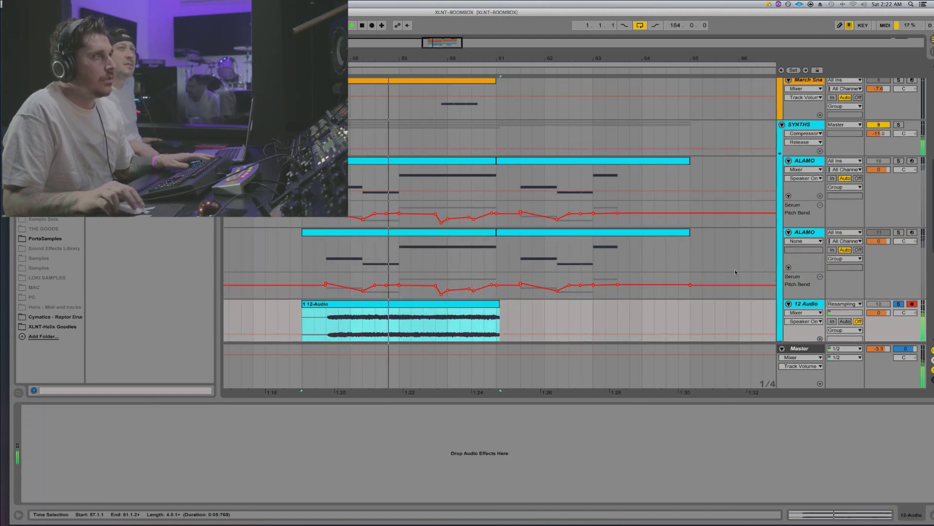
# Open the recorded 12-Audio clip, raise its gain to 7.88 dB and play it back
pyautogui.doubleClick(479, 302)
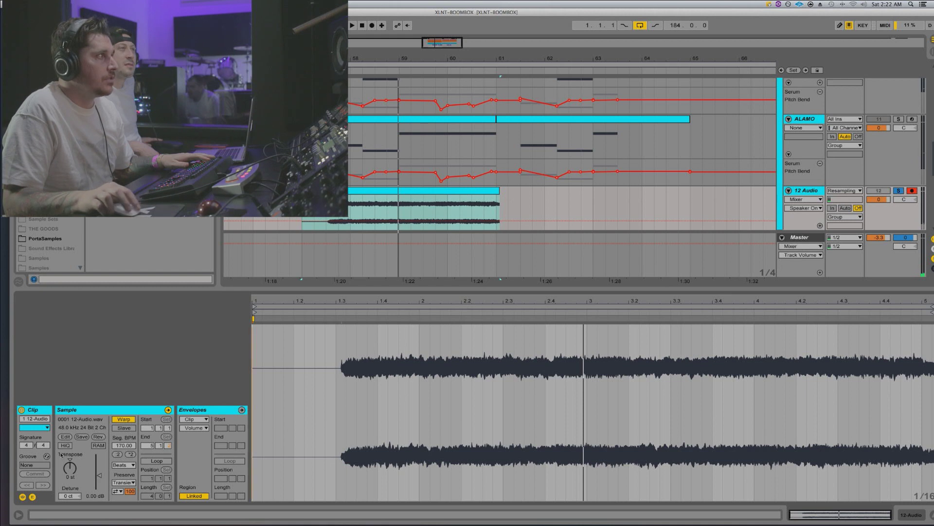
pyautogui.moveTo(99, 478); pyautogui.dragTo(100, 468)
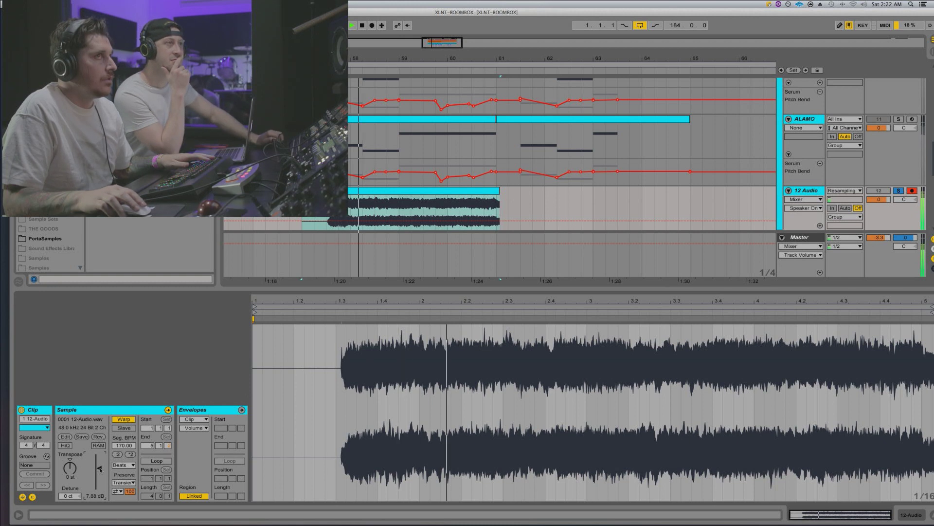
pyautogui.press('space')
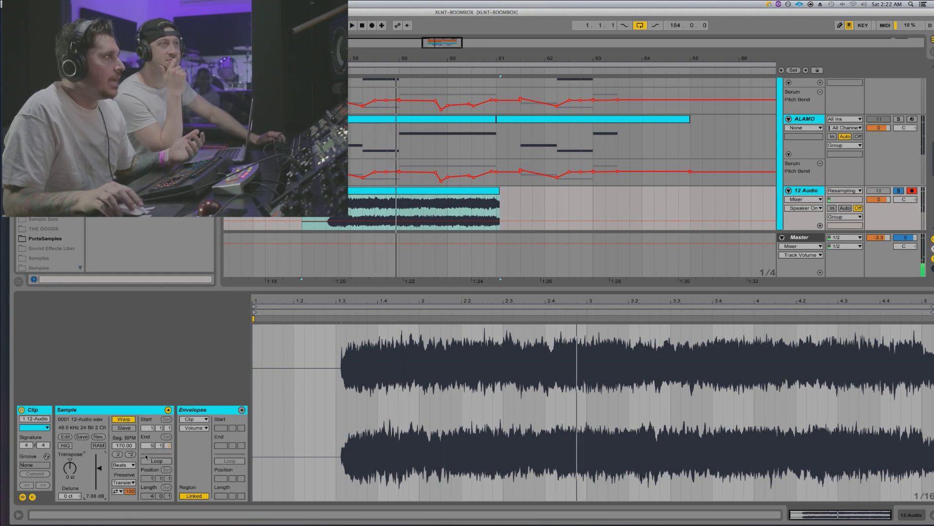
# Set the recorded clip's Beats warping to preserve 1/16 notes and turn its transient loop mode off
pyautogui.click(124, 482)
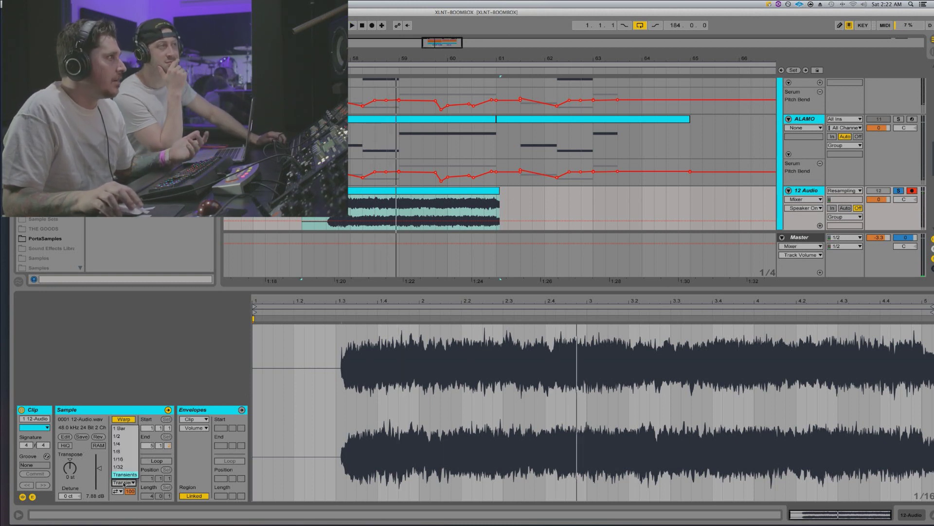
pyautogui.click(124, 459)
pyautogui.click(118, 491)
pyautogui.click(118, 498)
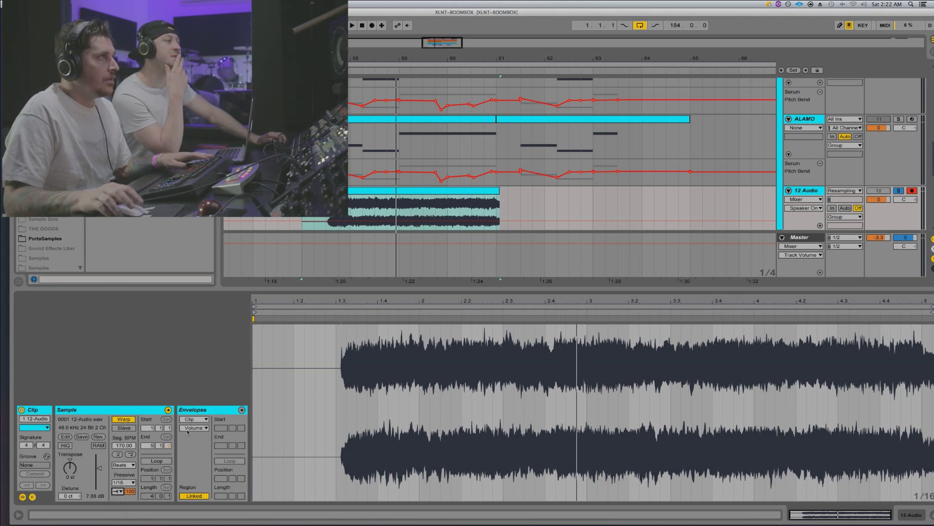
# Lower the recorded clip's transient envelope while listening to it repeatedly from bar 57
pyautogui.press('space')
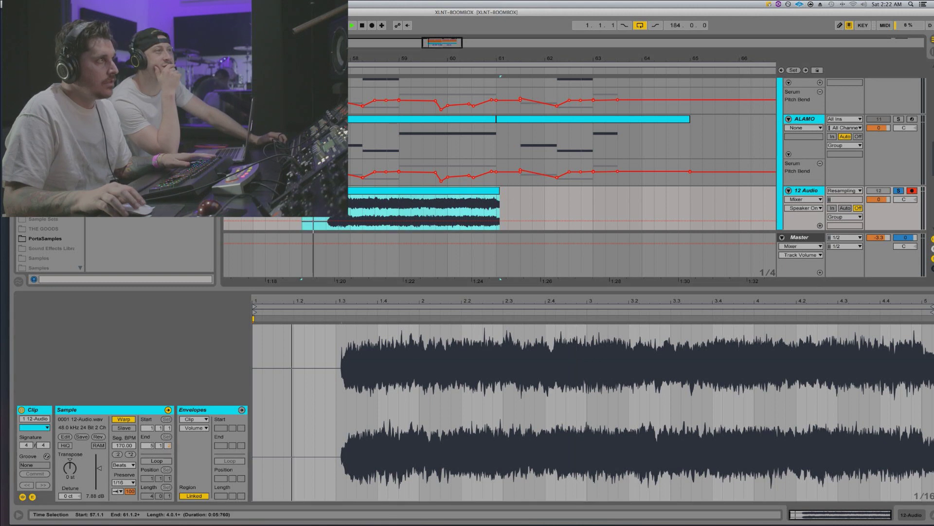
pyautogui.moveTo(128, 490)
pyautogui.mouseDown()
pyautogui.moveTo(128, 517)
pyautogui.moveTo(130, 497)
pyautogui.mouseUp()
pyautogui.press('space')
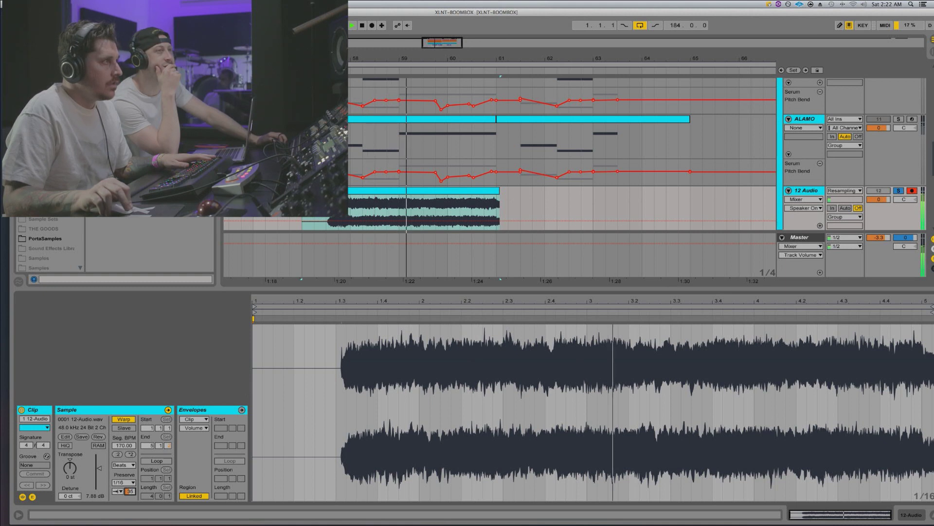
pyautogui.press('space')
pyautogui.press('space')
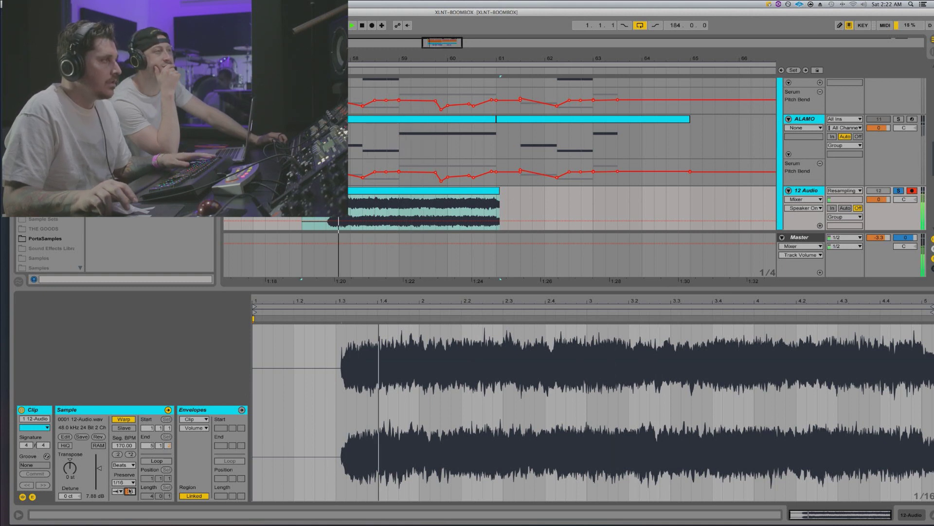
pyautogui.press('space')
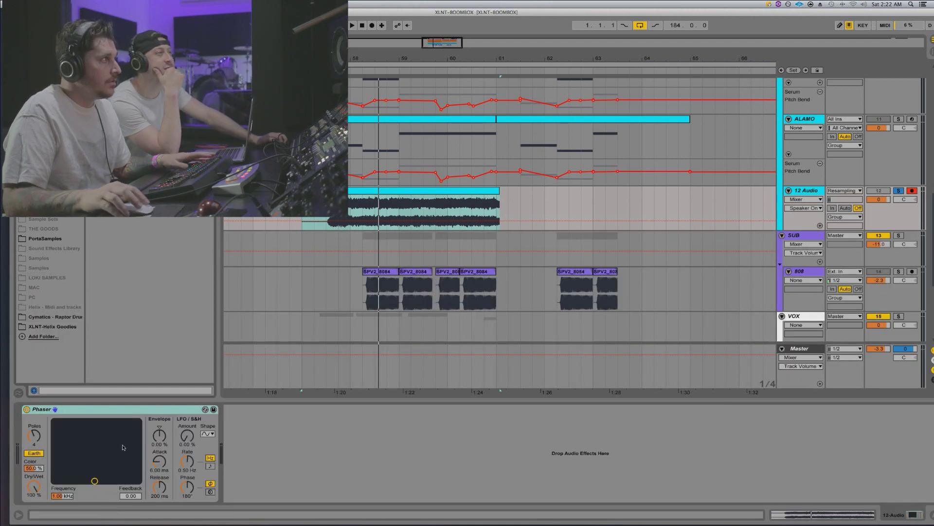
# Add a Phaser to the resampling track during playback with reduced poles and dry/wet, envelope -17.5%, phase 163°, feedback 0.71 and frequency about 295 Hz
pyautogui.press('space')
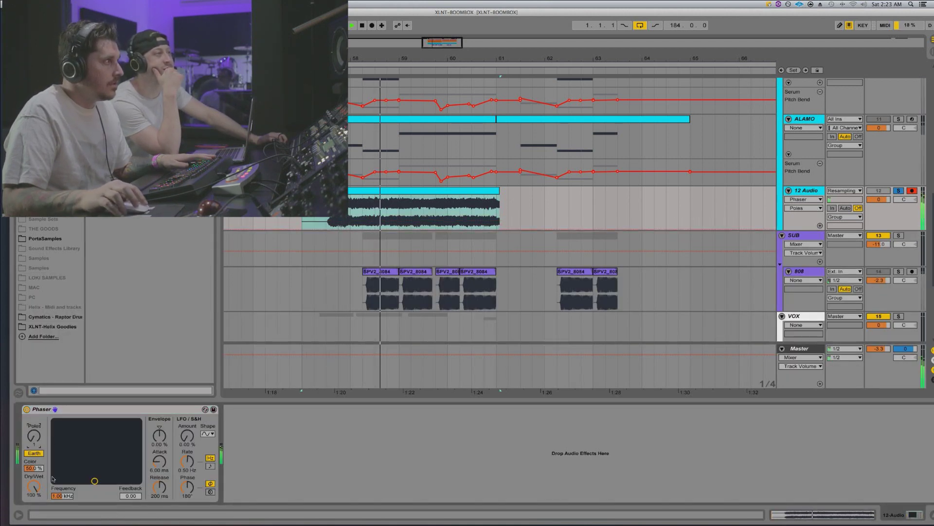
pyautogui.moveTo(34, 487); pyautogui.dragTo(34, 499)
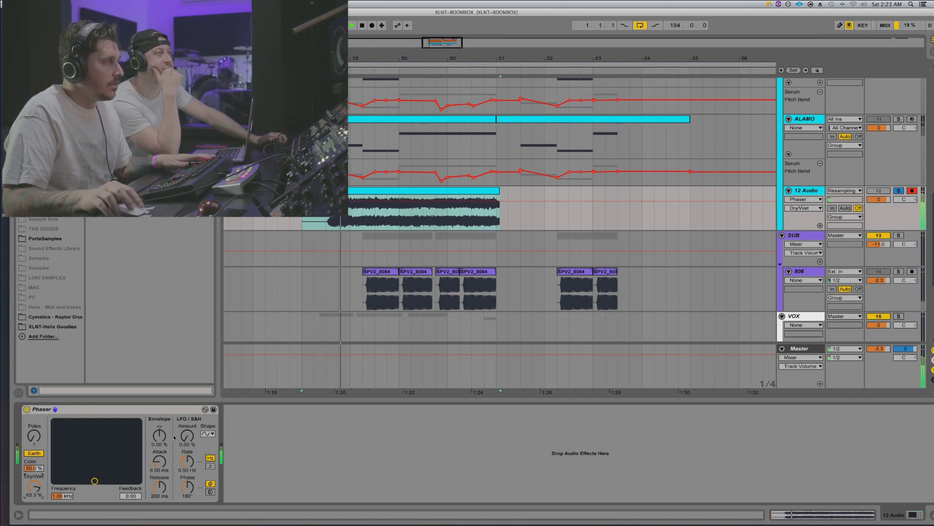
pyautogui.moveTo(160, 435); pyautogui.dragTo(160, 444)
pyautogui.moveTo(188, 487)
pyautogui.mouseDown()
pyautogui.moveTo(187, 499)
pyautogui.moveTo(187, 491)
pyautogui.mouseUp()
pyautogui.press('space')
pyautogui.press('space')
pyautogui.moveTo(94, 481)
pyautogui.mouseDown()
pyautogui.moveTo(96, 438)
pyautogui.moveTo(105, 439)
pyautogui.moveTo(102, 465)
pyautogui.mouseUp()
pyautogui.moveTo(56, 497); pyautogui.dragTo(56, 522)
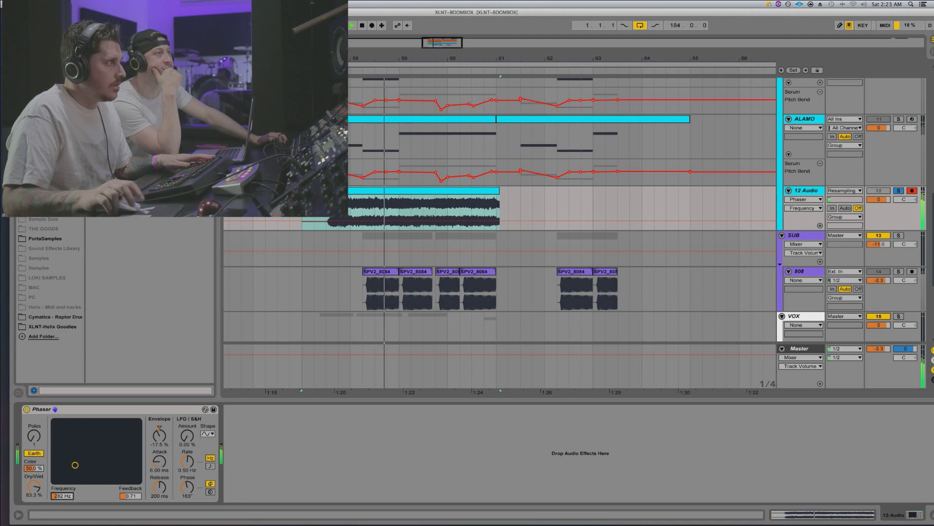
pyautogui.click(413, 213)
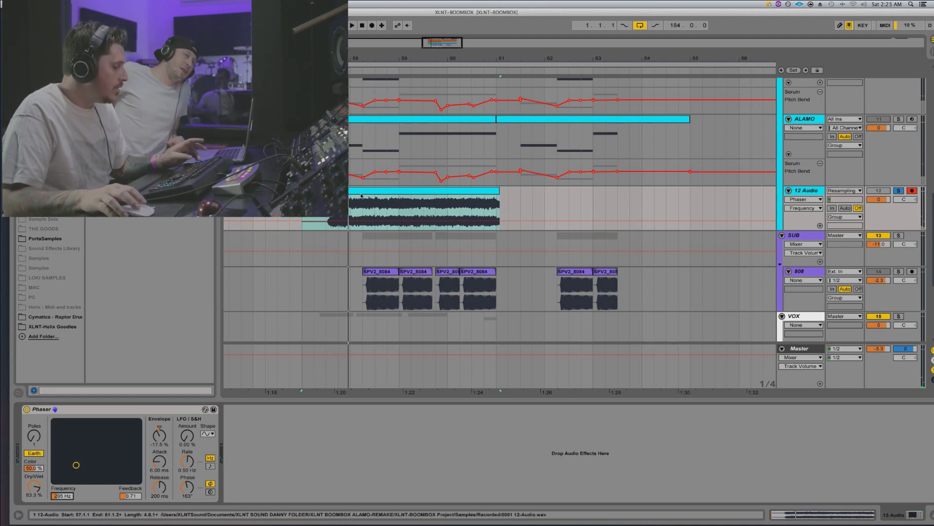
# Consolidate the recorded 12-Audio clip and delete its silent opening from 57.1.1 to 57.3.1
pyautogui.doubleClick(362, 196)
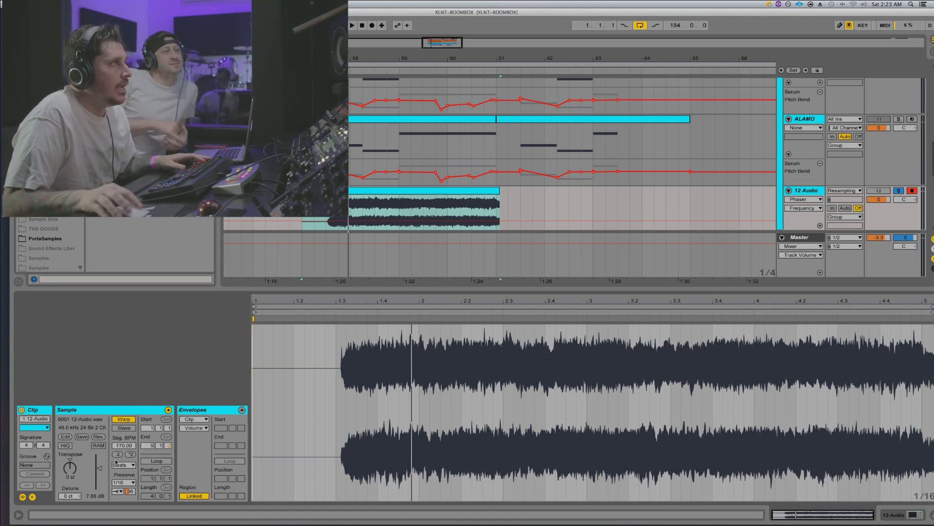
pyautogui.click(336, 190)
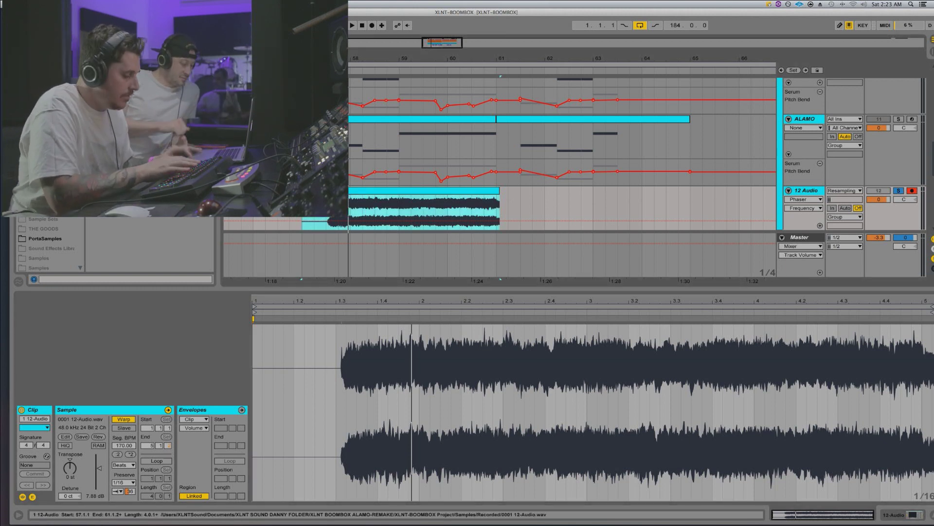
pyautogui.press('super+j')
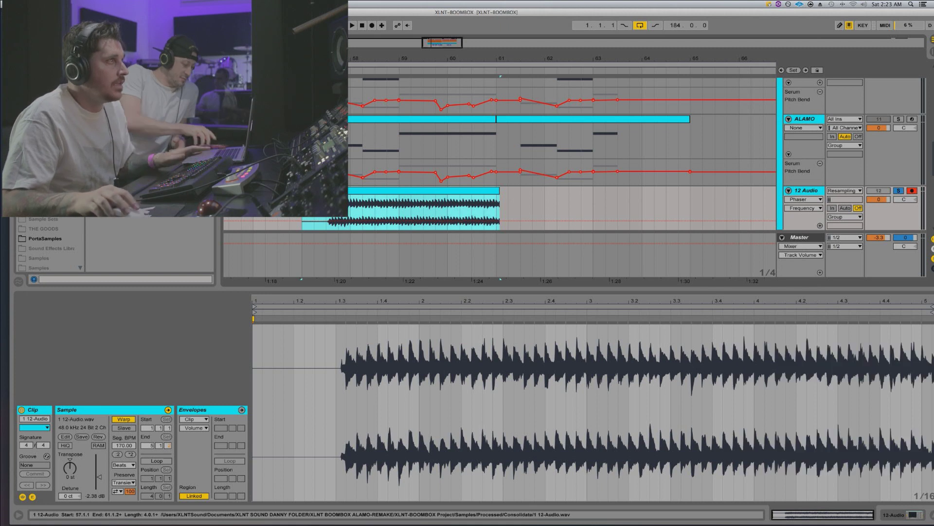
pyautogui.moveTo(326, 210); pyautogui.dragTo(314, 210)
pyautogui.press('Delete')
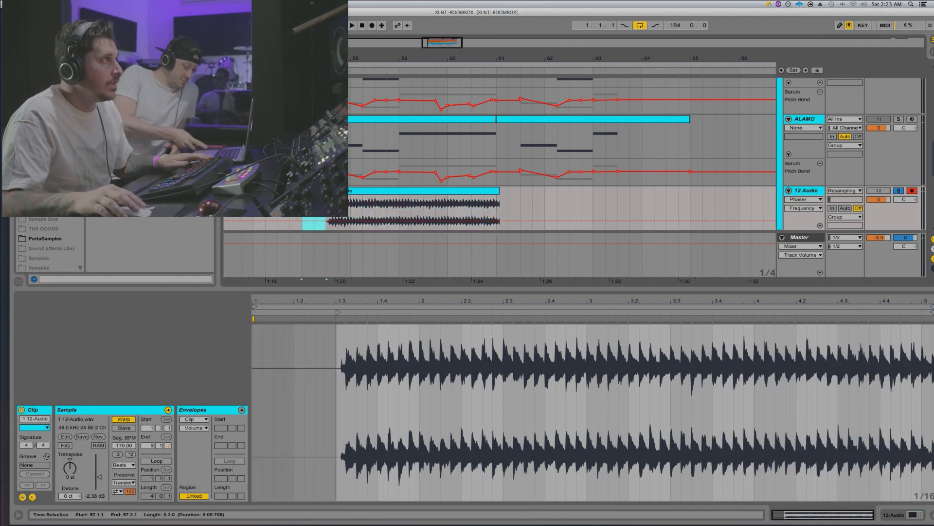
# Switch the consolidated clip's warp mode to Complex Pro, draw a downward dip in its transposition envelope from about 1.3 to 2.2, and audition it
pyautogui.click(124, 465)
pyautogui.click(128, 511)
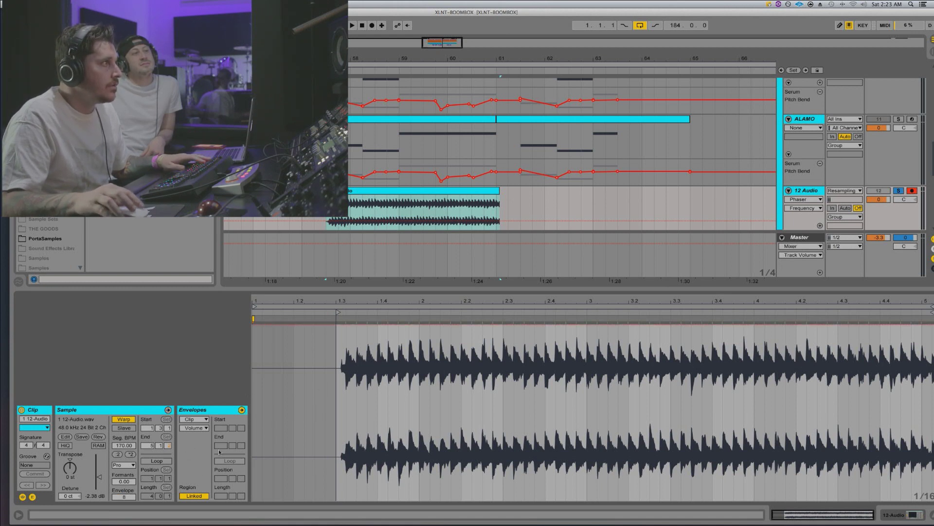
pyautogui.click(194, 427)
pyautogui.click(196, 439)
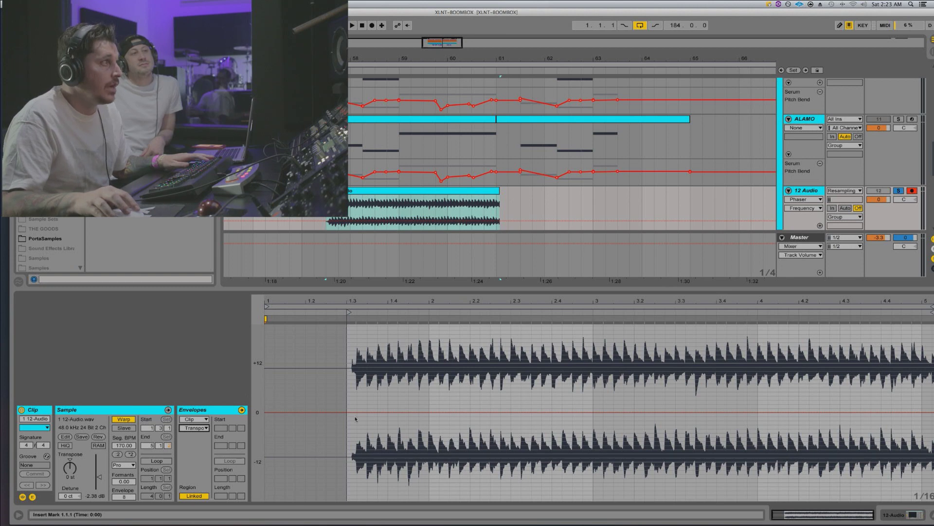
pyautogui.moveTo(369, 413); pyautogui.dragTo(474, 412)
pyautogui.press('space')
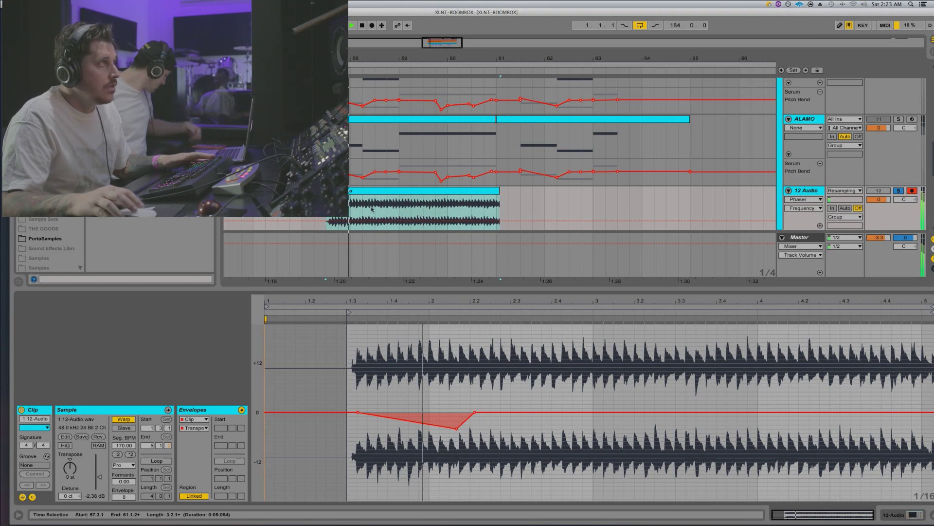
pyautogui.press('space')
# Duplicate the 57.3.1 to 58.2.1 section of the resampled clip directly after itself and play the result
pyautogui.moveTo(365, 208); pyautogui.dragTo(339, 209)
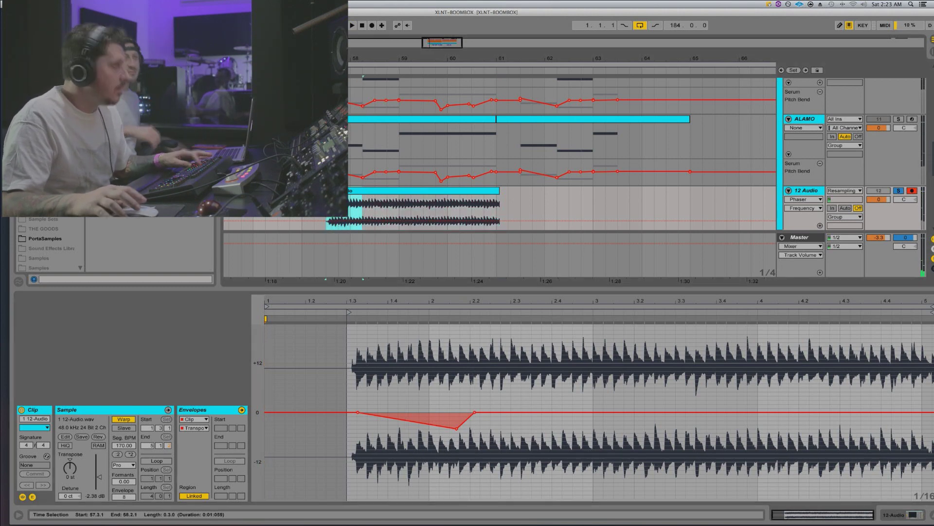
pyautogui.press('super+d')
pyautogui.click(373, 193)
pyautogui.press('space')
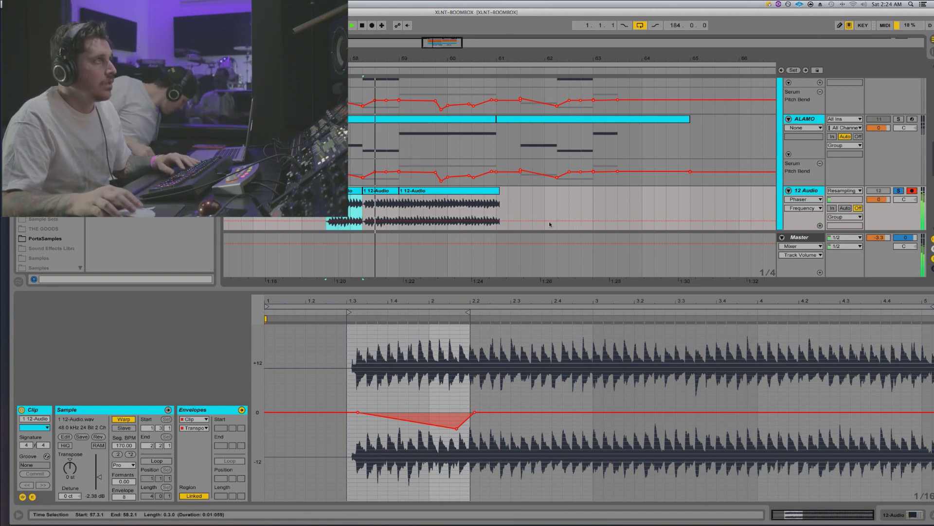
pyautogui.press('space')
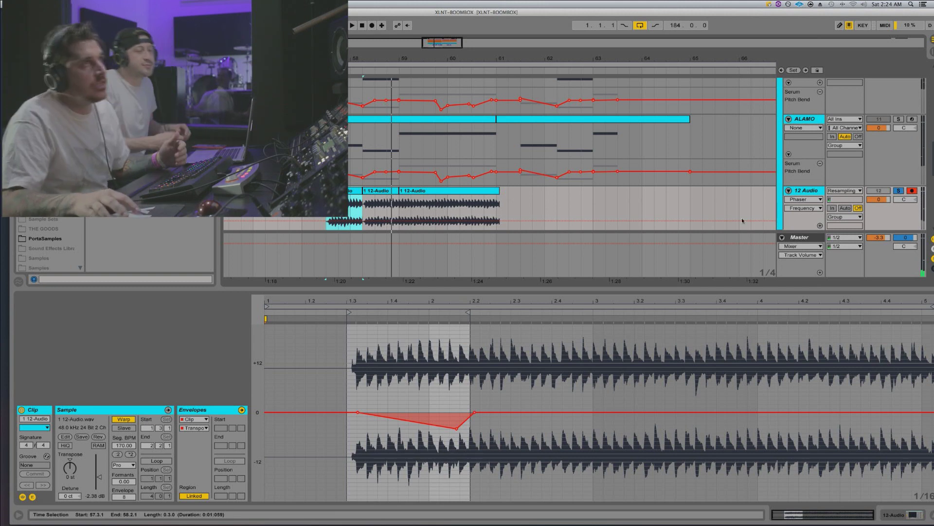
# Turn off solo on the 12 Audio resampling track and delete the track
pyautogui.click(899, 191)
pyautogui.click(801, 192)
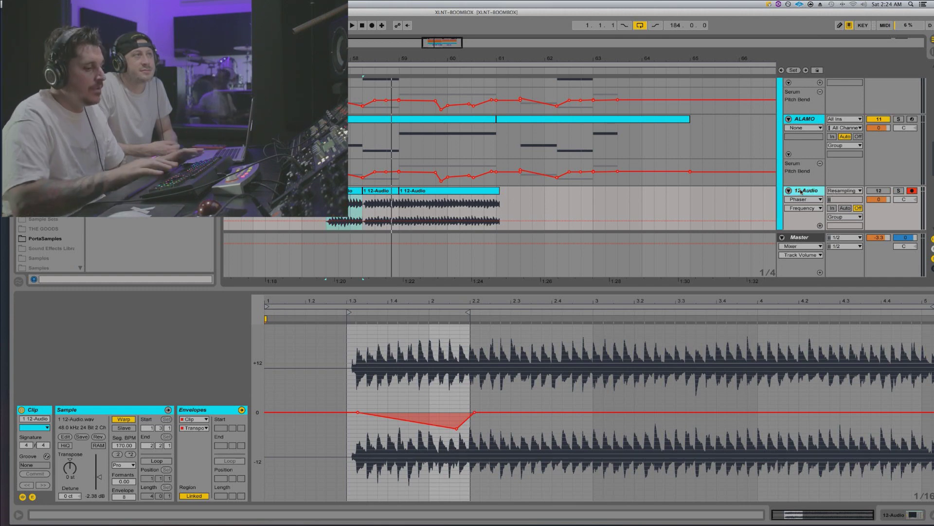
pyautogui.press('Delete')
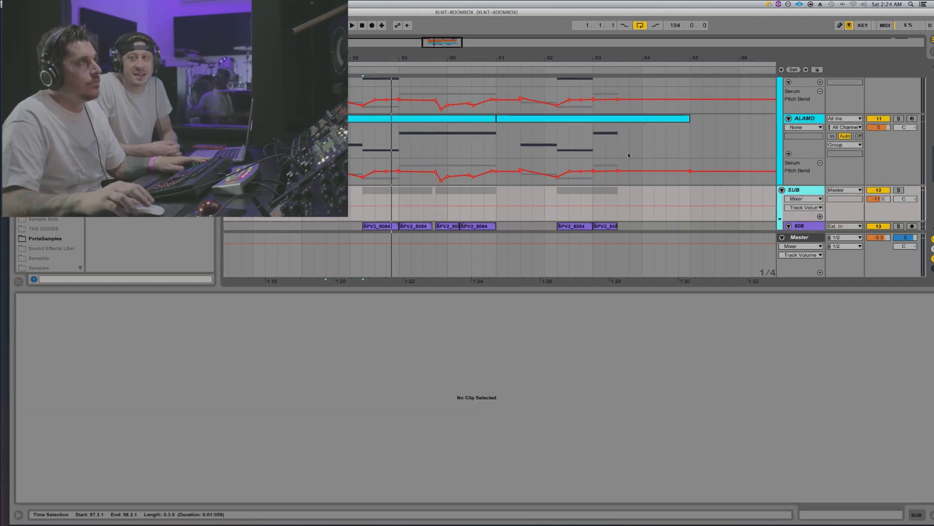
# Select the second ALAMO track's clip at bar 57 and show that track's Serum device
pyautogui.click(355, 118)
pyautogui.scroll(2, 355, 127)
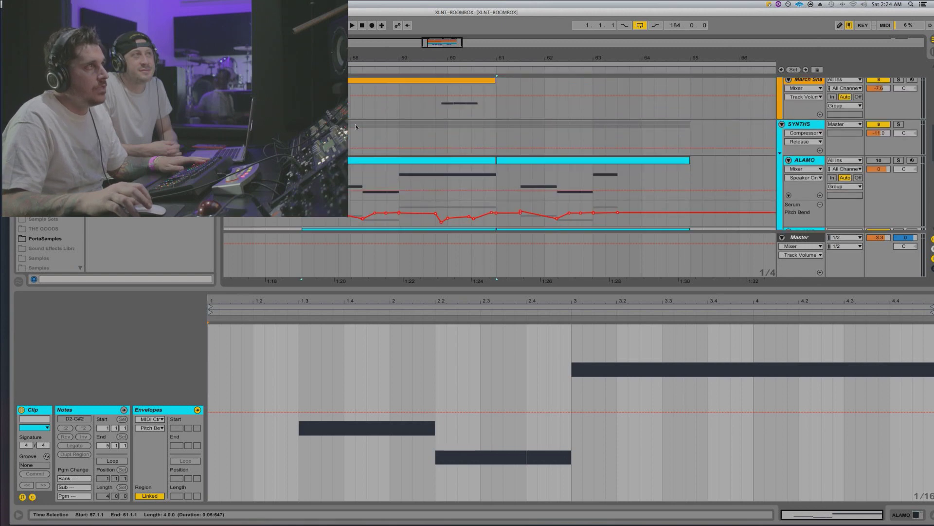
pyautogui.scroll(-1, 356, 127)
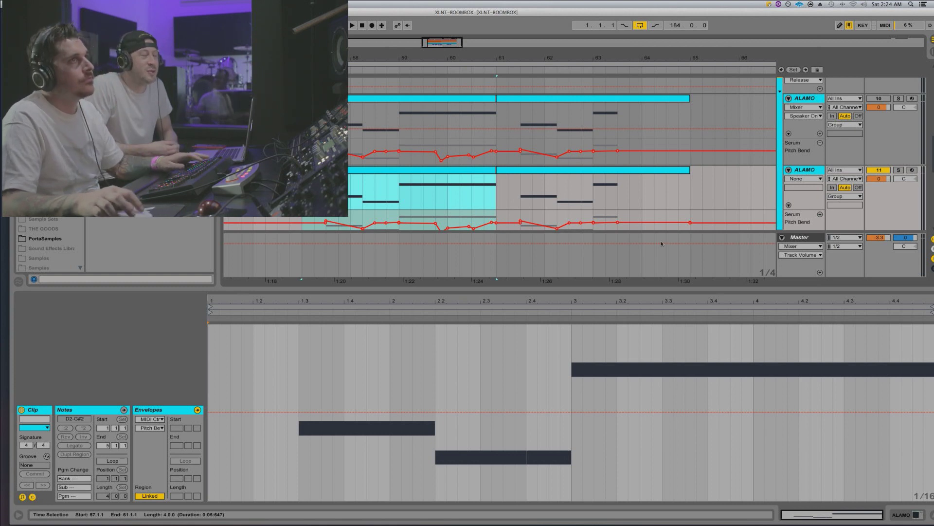
pyautogui.click(799, 173)
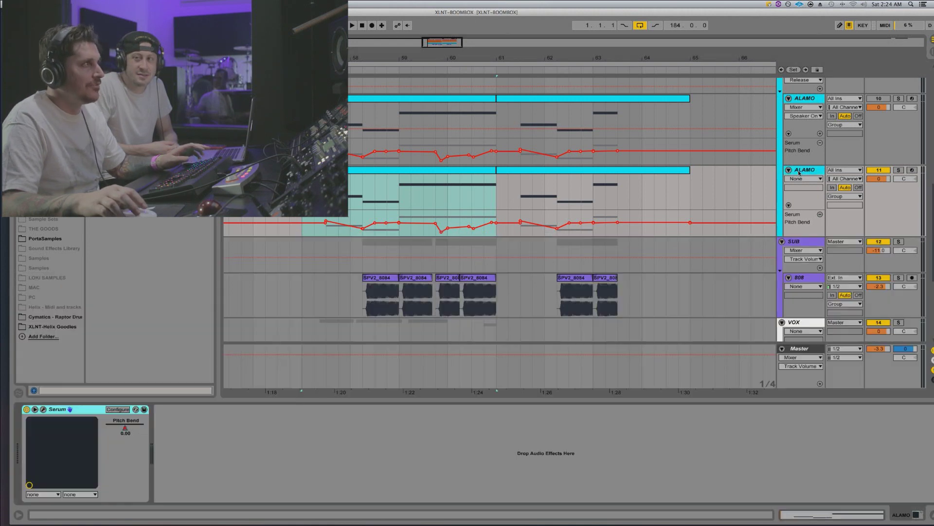
pyautogui.click(688, 221)
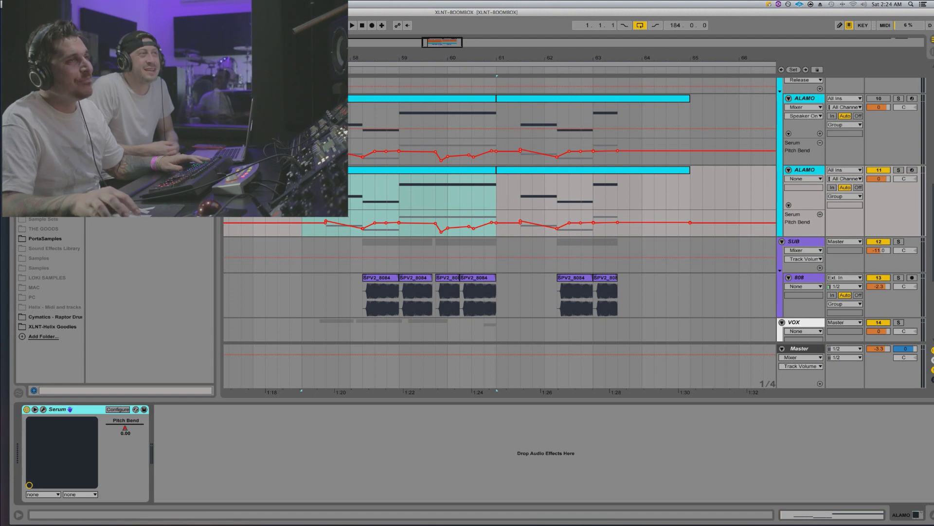
# Solo the second ALAMO track, play it from 57.3.1, and bring up the Phaser among the audio effects in the browser
pyautogui.click(899, 170)
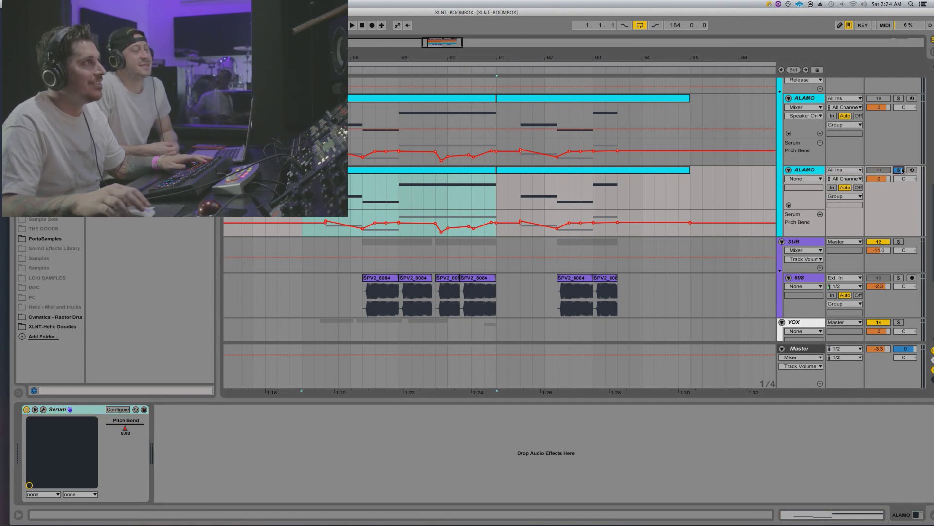
pyautogui.click(326, 199)
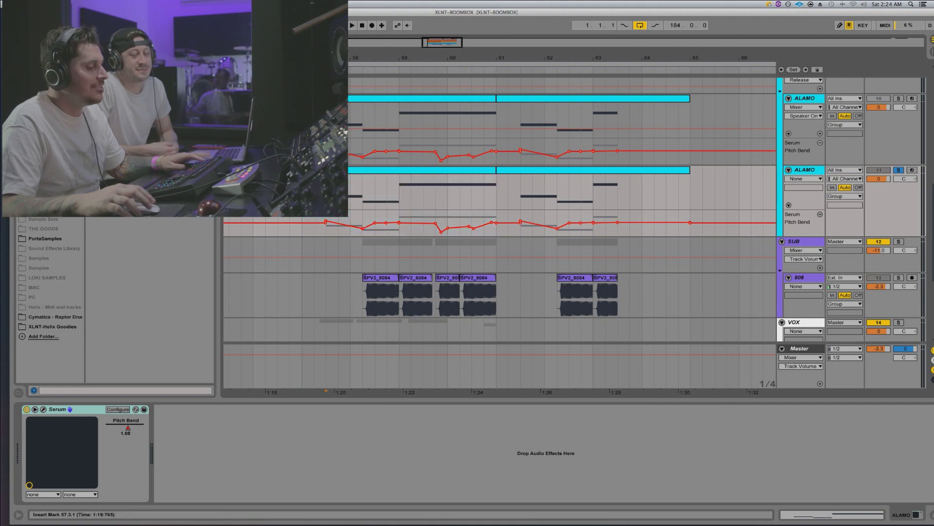
pyautogui.press('space')
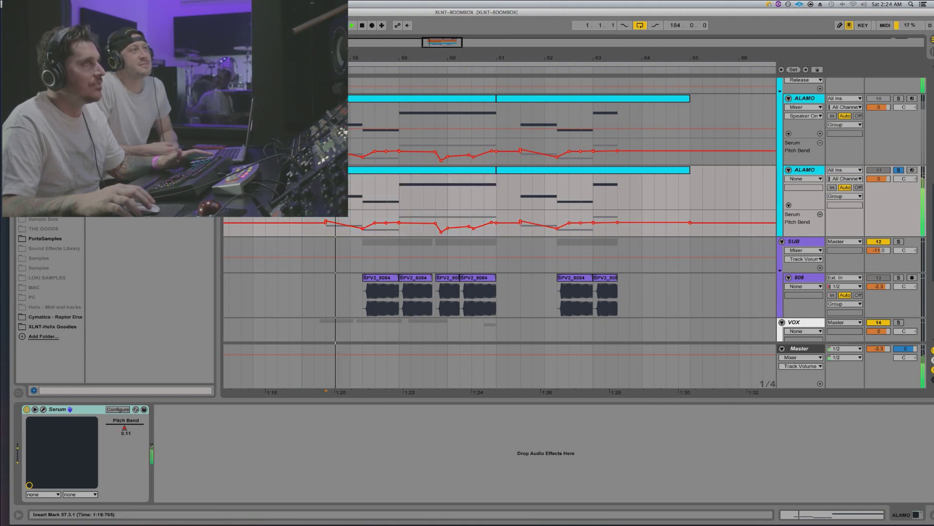
pyautogui.press('super+f')
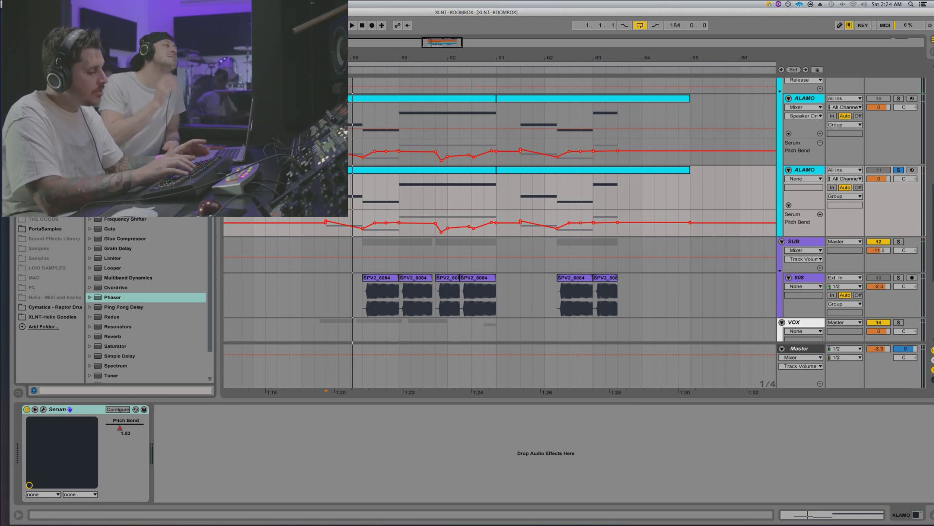
# Add an EQ Eight after Serum on the second ALAMO track and start playback
pyautogui.press('Tab')
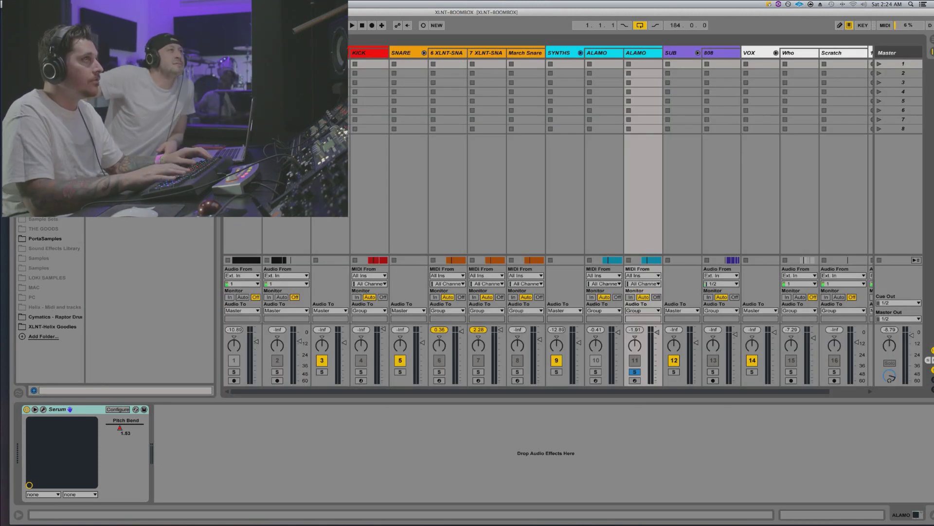
pyautogui.press('Tab')
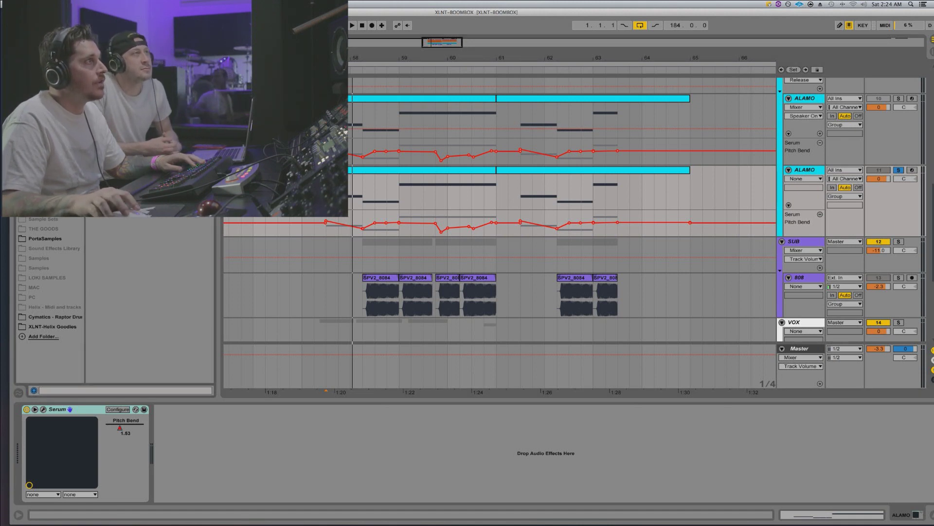
pyautogui.press('Return')
pyautogui.press('space')
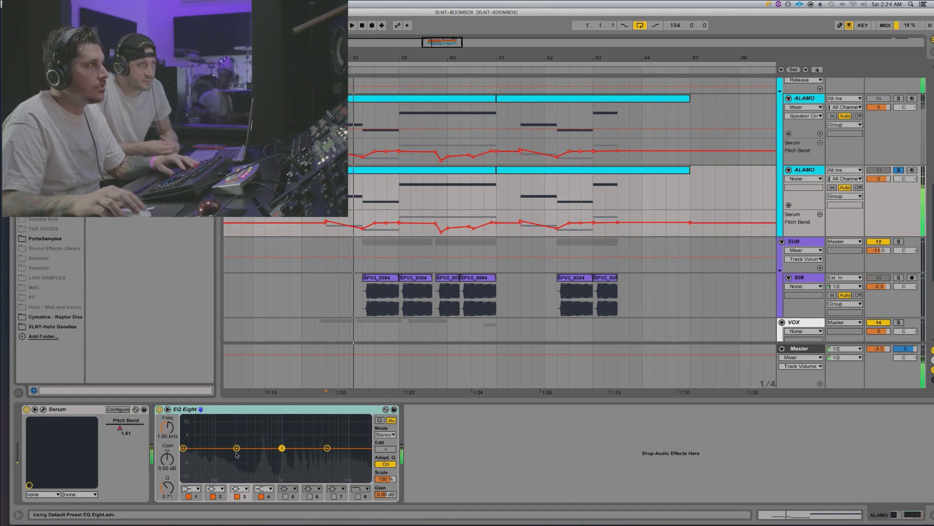
# Set EQ Eight band 1 to a low cut and raise its frequency to about 457 Hz while listening
pyautogui.click(194, 490)
pyautogui.click(193, 437)
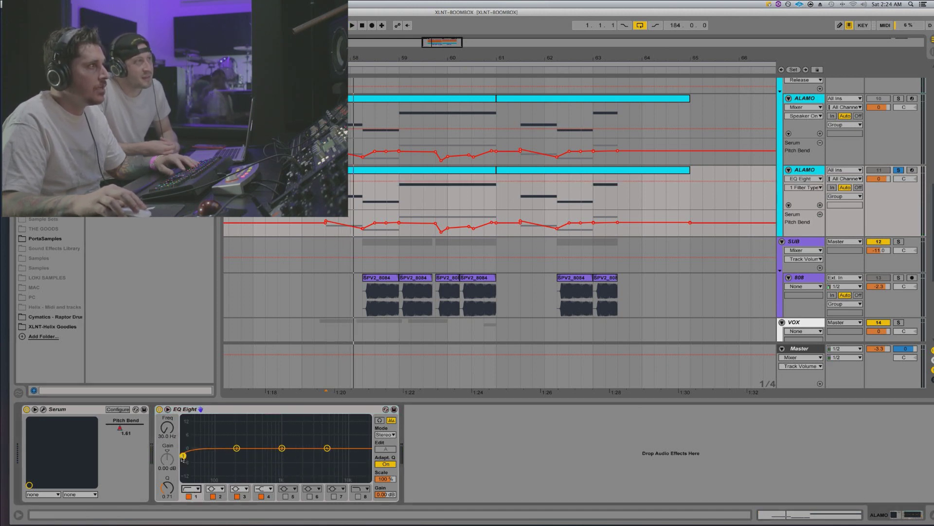
pyautogui.moveTo(212, 455); pyautogui.dragTo(280, 453)
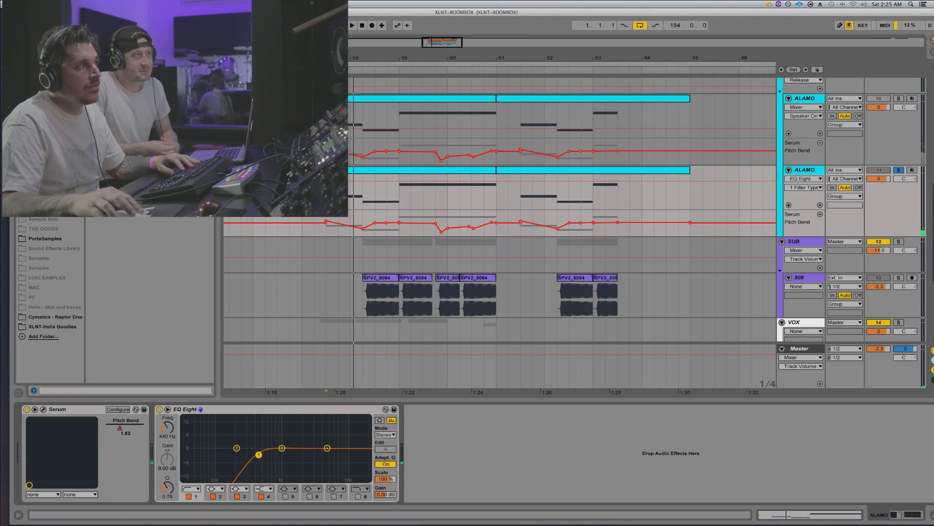
pyautogui.press('space')
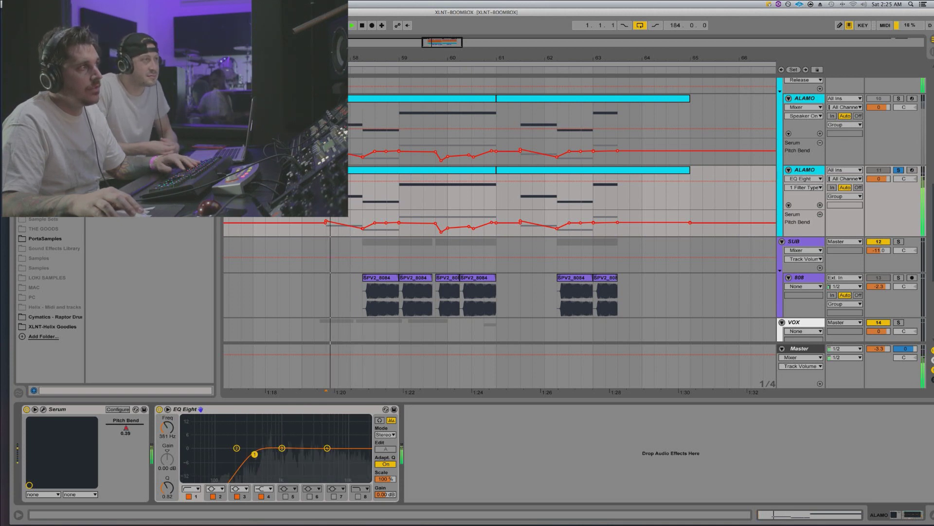
pyautogui.press('space')
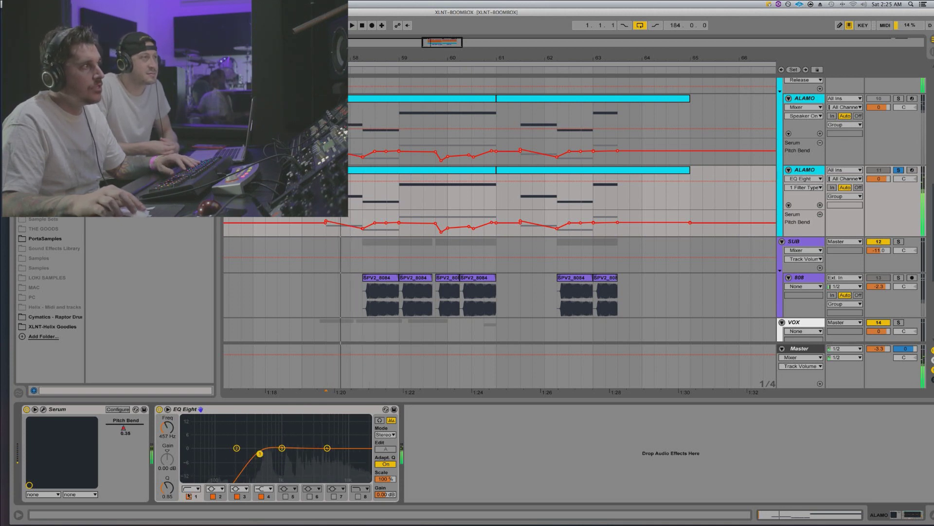
# Switch EQ Eight band 1 to the steeper x4 low cut, set its frequency to 354 Hz, and audition it
pyautogui.click(191, 489)
pyautogui.click(190, 434)
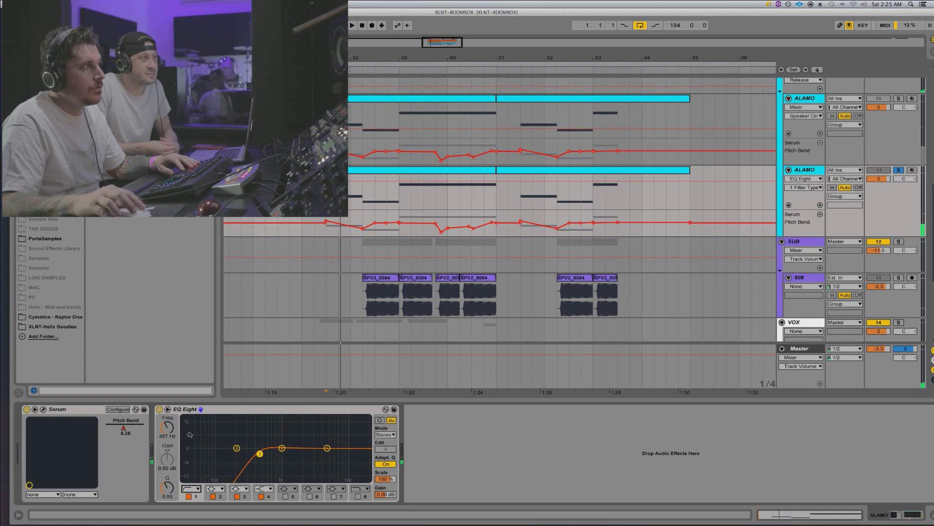
pyautogui.click(198, 488)
pyautogui.click(190, 427)
pyautogui.press('space')
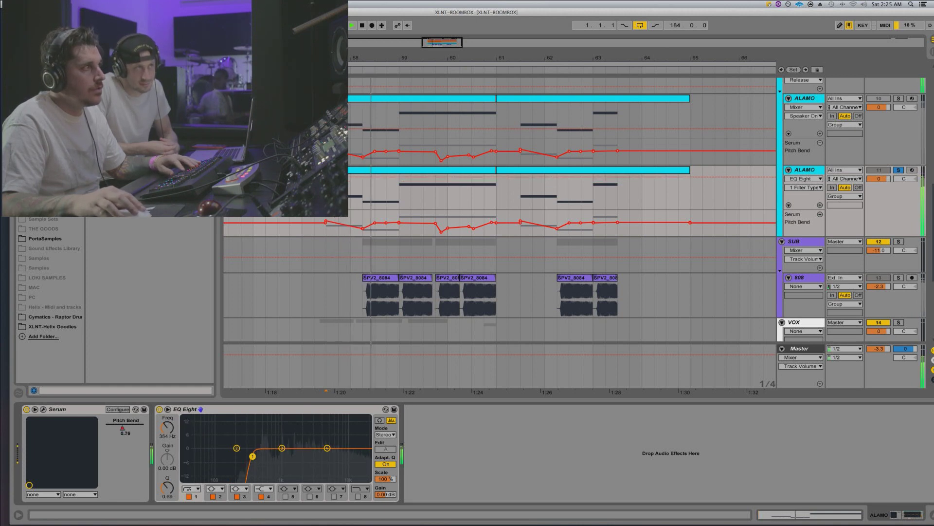
pyautogui.press('space')
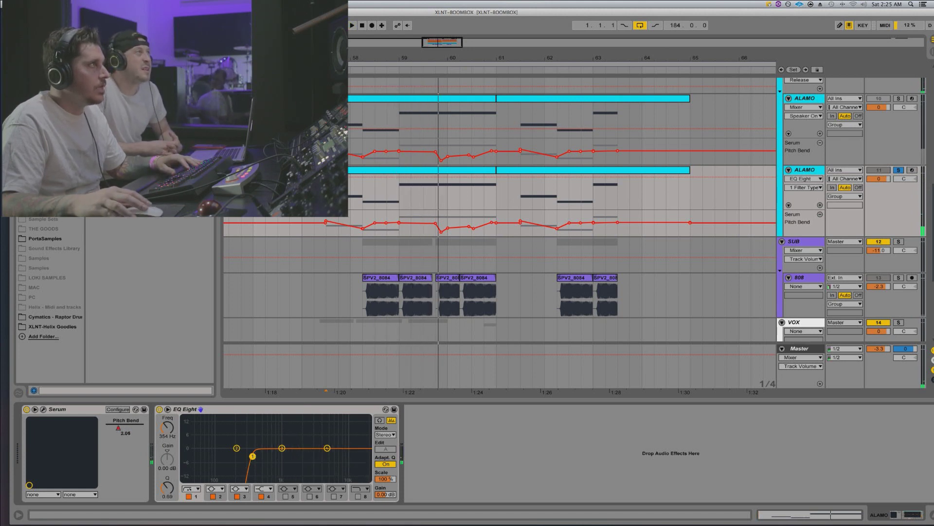
# Unsolo the second ALAMO track and play it with the full mix
pyautogui.click(899, 170)
pyautogui.press('space')
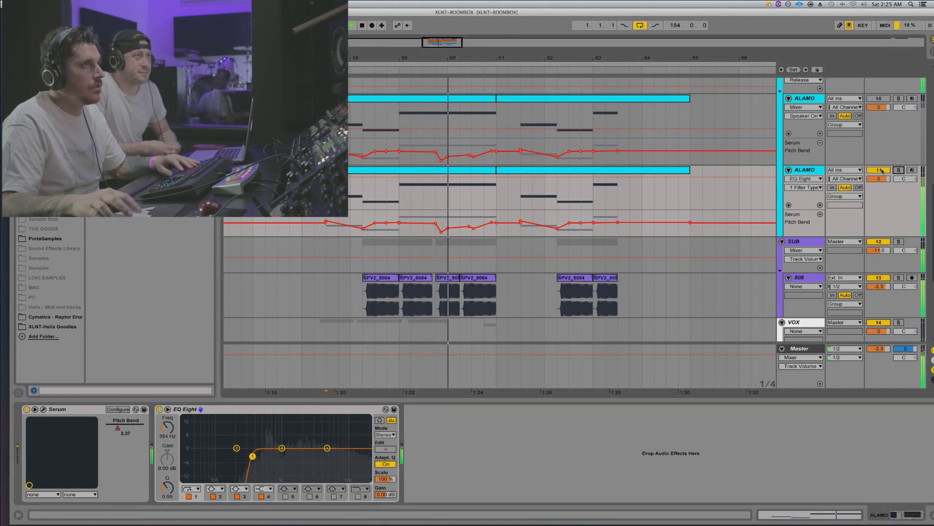
pyautogui.press('space')
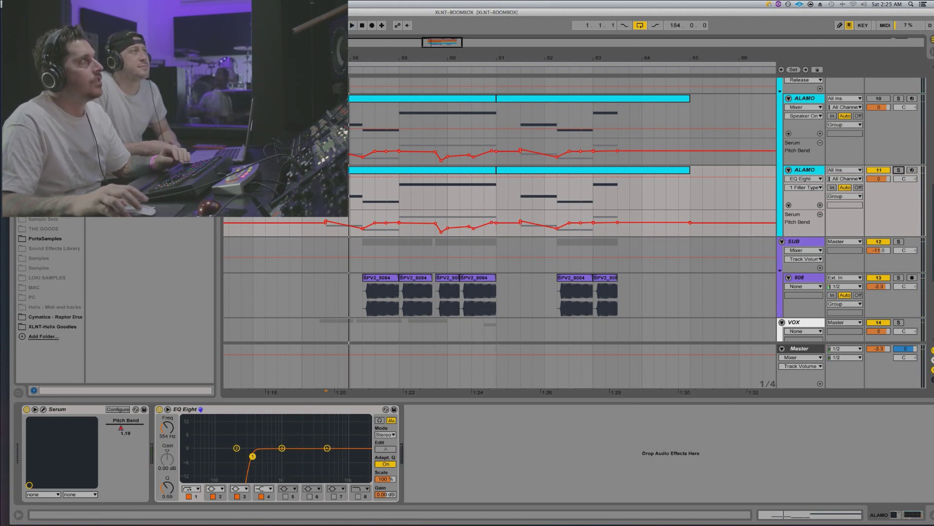
# Add the Multiband Dynamics OTT preset after EQ Eight on the second ALAMO track and set its amount to 83%
pyautogui.click(45, 123)
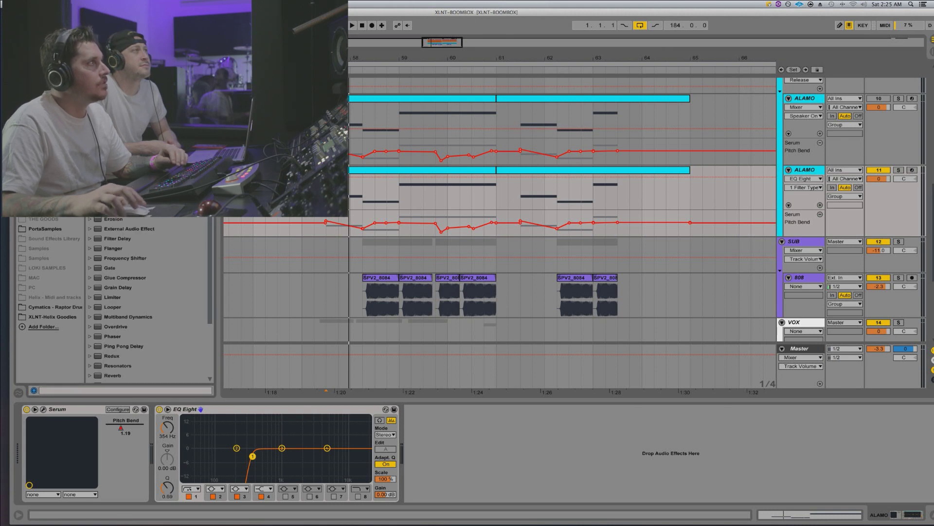
pyautogui.scroll(-2, 146, 302)
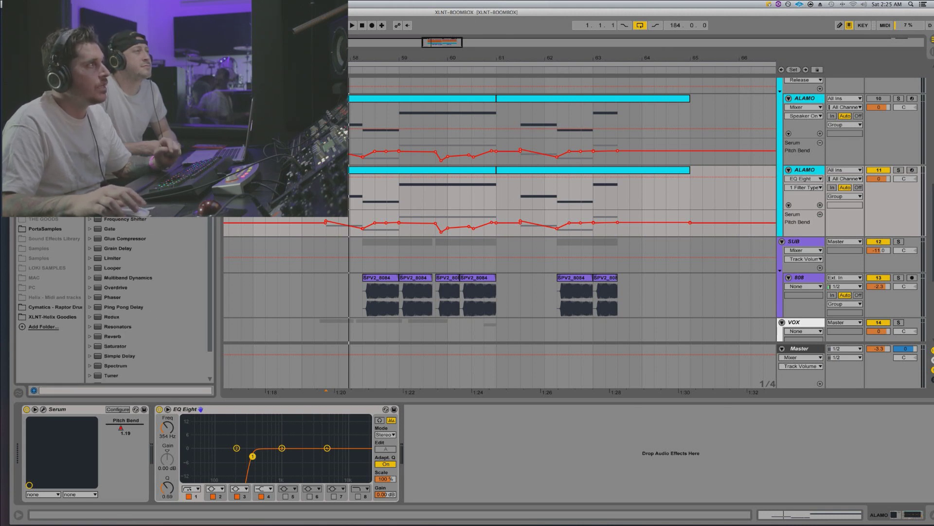
pyautogui.click(91, 278)
pyautogui.scroll(-3, 96, 284)
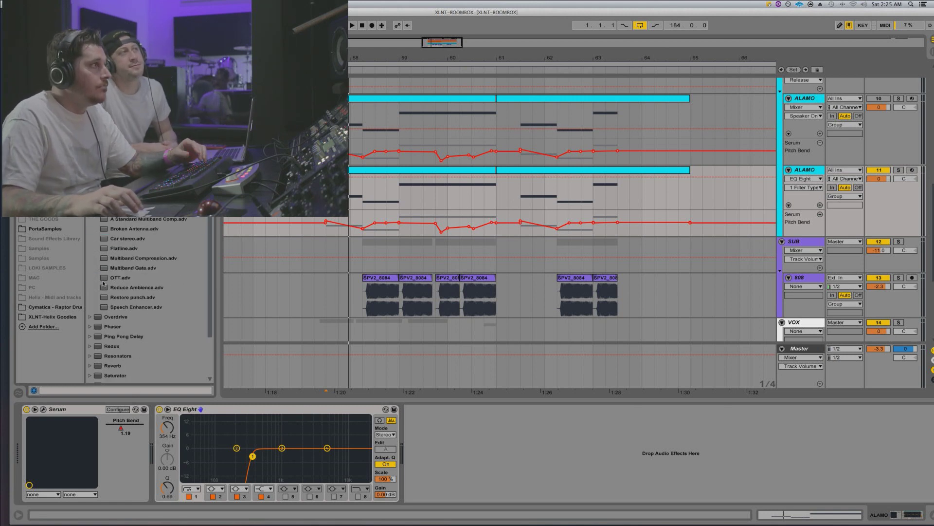
pyautogui.moveTo(107, 281); pyautogui.dragTo(416, 423)
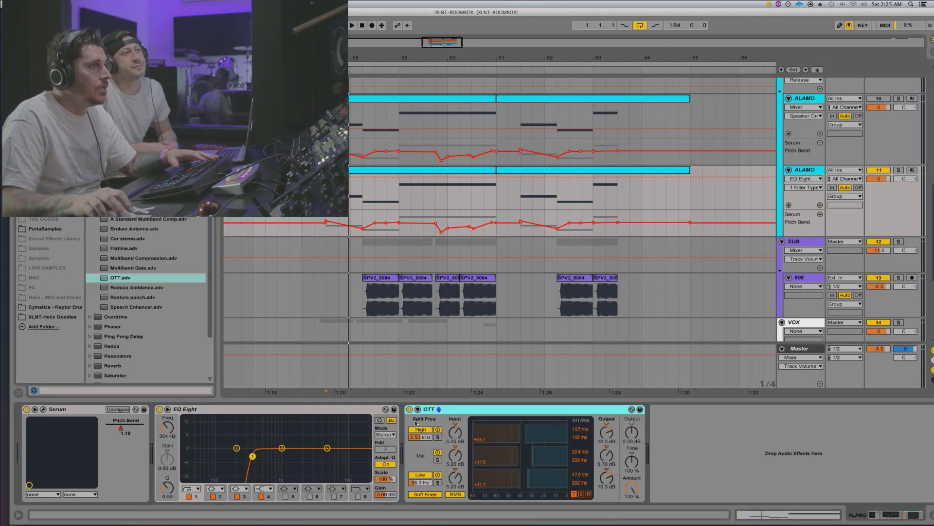
pyautogui.moveTo(632, 489); pyautogui.dragTo(632, 498)
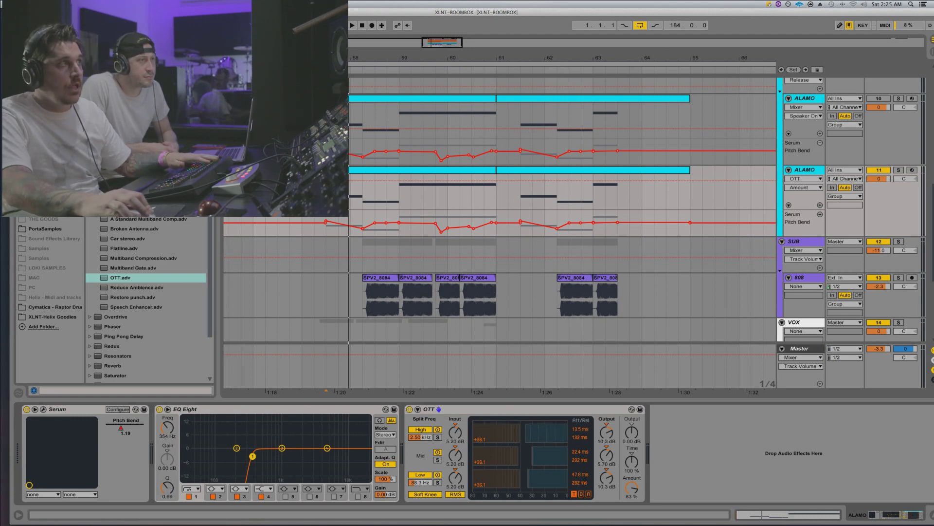
# Play the mix to hear the OTT effect, briefly soloing the first ALAMO track for comparison
pyautogui.press('space')
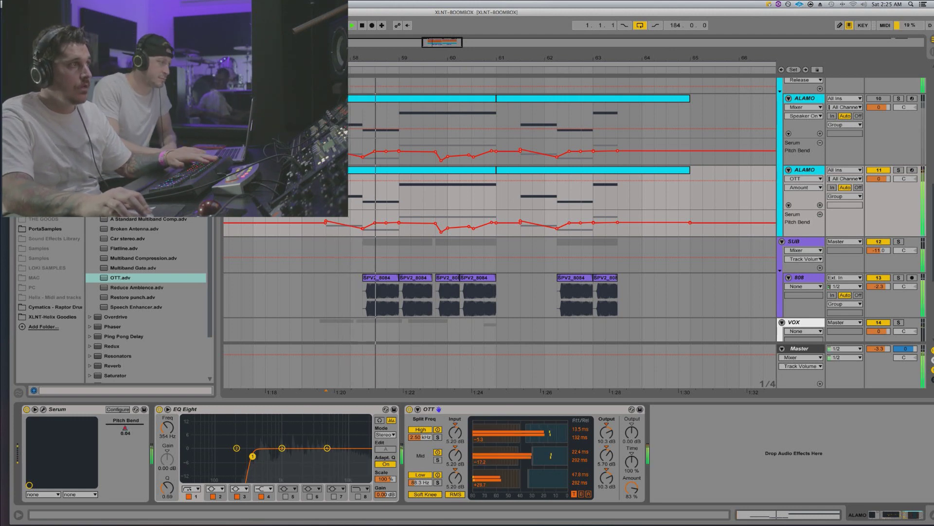
pyautogui.press('space')
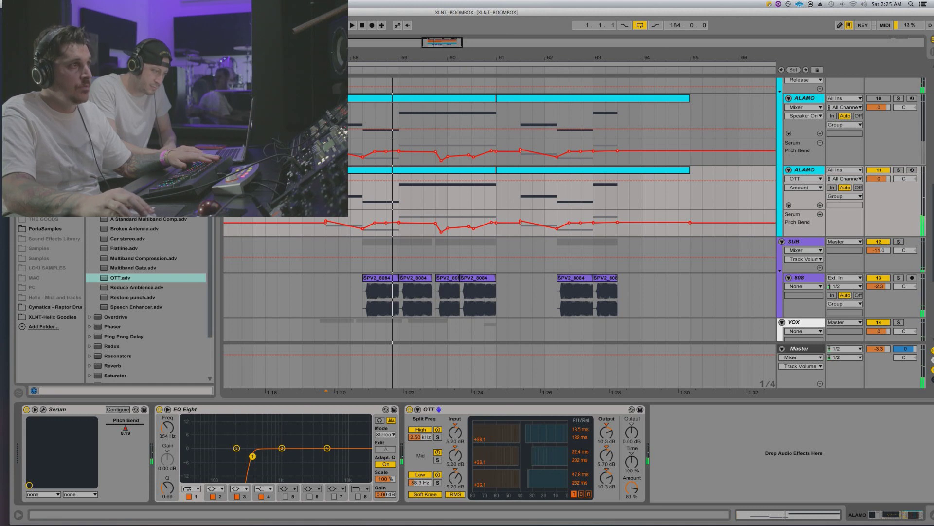
pyautogui.press('space')
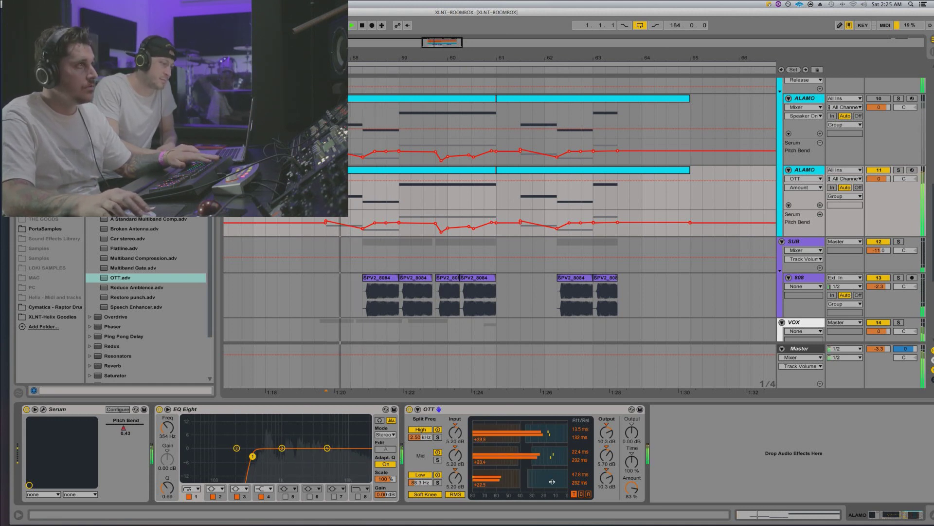
pyautogui.click(899, 99)
pyautogui.click(899, 99)
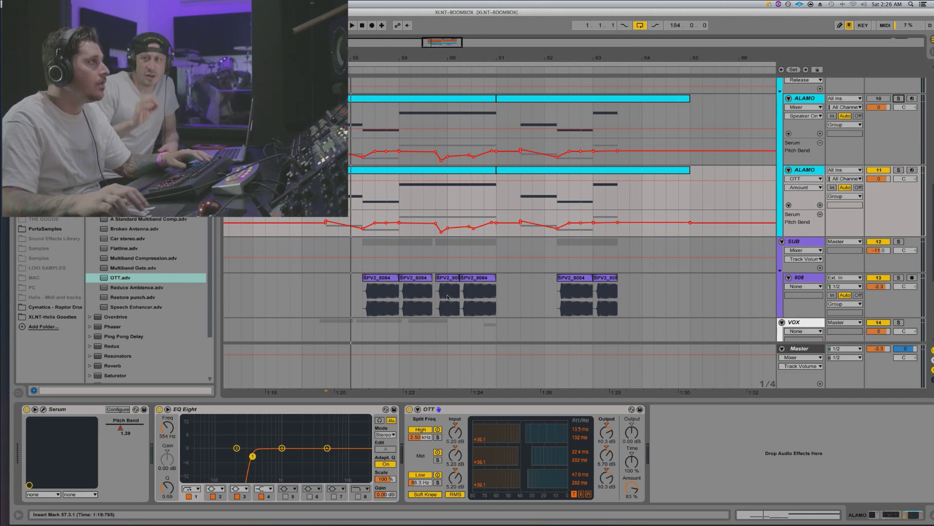
# Review the second ALAMO track's Serum modulation matrix and effects rack, checking the multiband compressor and its mix
pyautogui.click(44, 409)
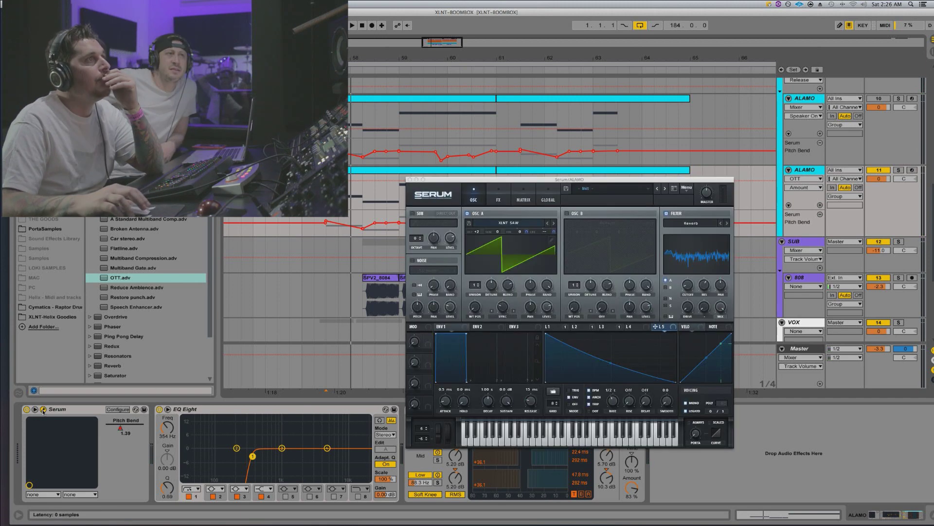
pyautogui.click(524, 198)
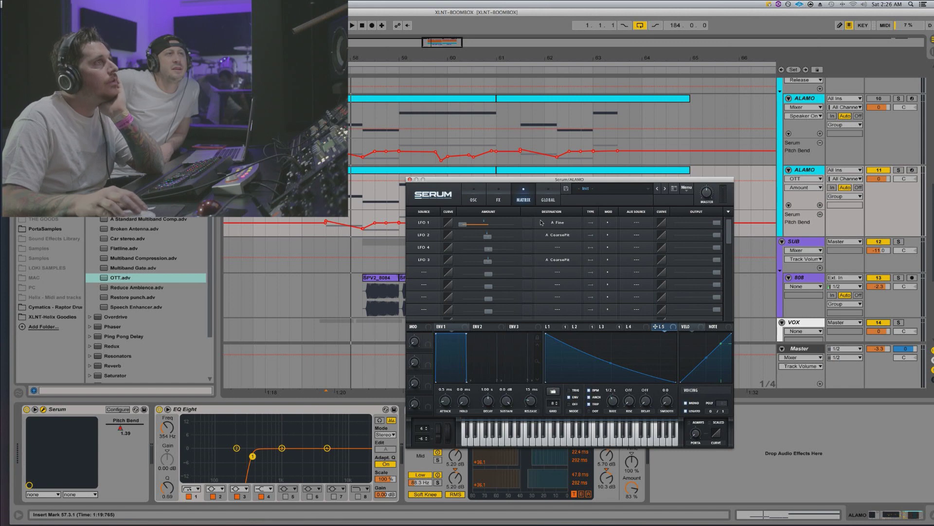
pyautogui.click(494, 199)
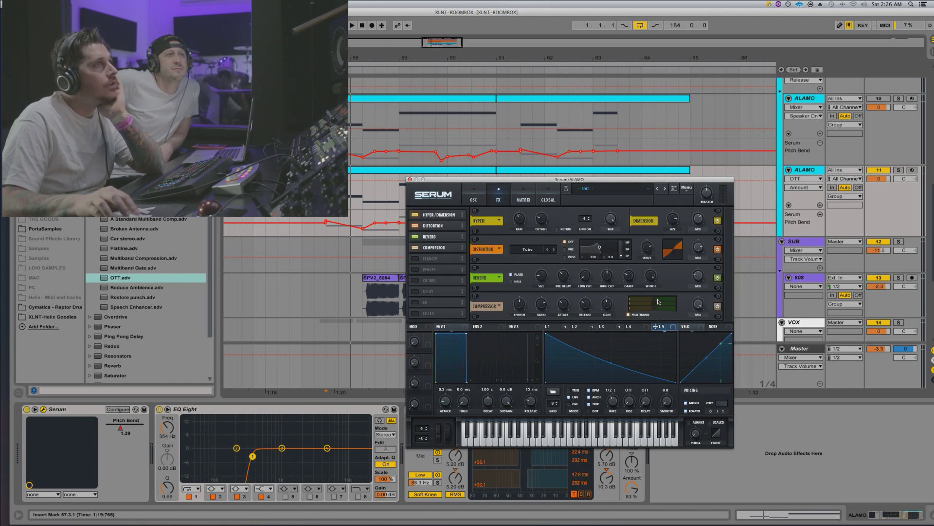
pyautogui.moveTo(661, 300); pyautogui.dragTo(661, 294)
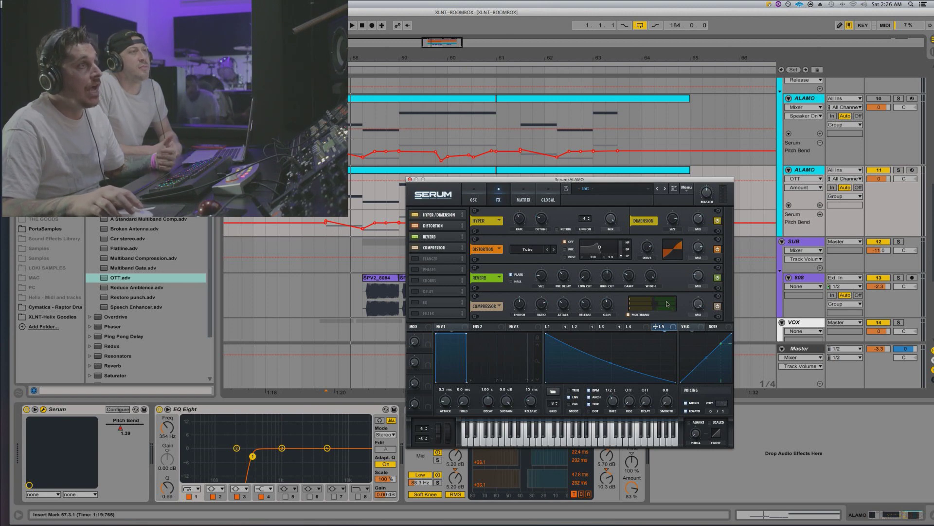
pyautogui.click(704, 315)
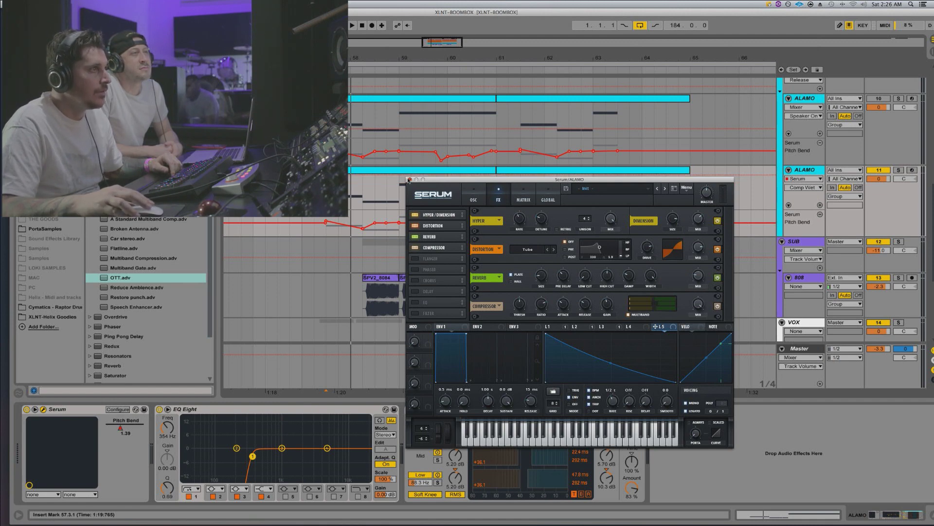
# Close Serum, reduce the OTT amount to 72% and play the mix
pyautogui.click(410, 180)
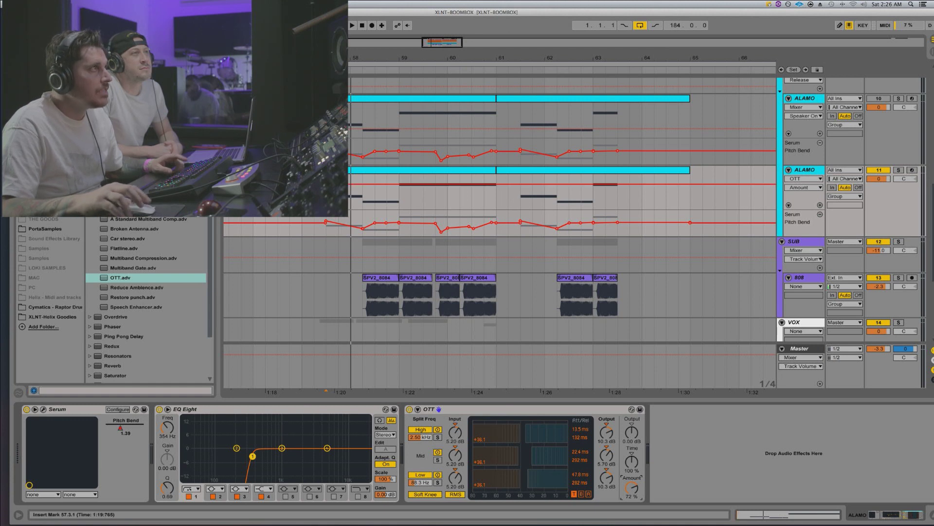
pyautogui.press('space')
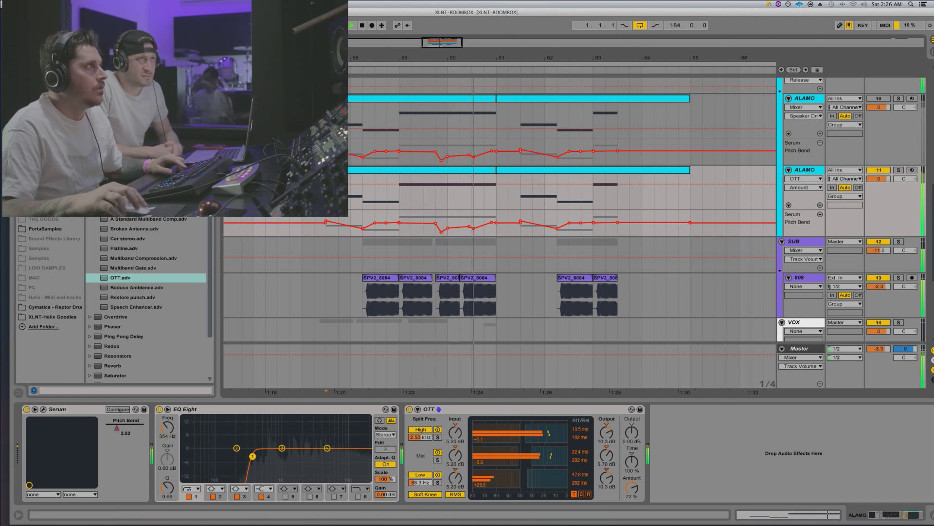
# Add a Saturator after OTT on the second ALAMO track, enable Soft Clip, and set its drive to 4 dB
pyautogui.press('Left')
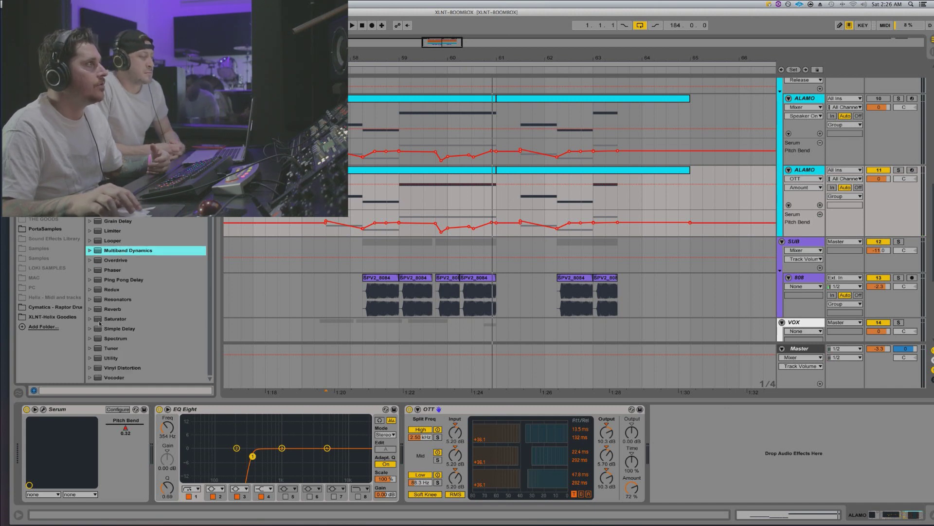
pyautogui.moveTo(98, 319); pyautogui.dragTo(592, 414)
pyautogui.moveTo(648, 426); pyautogui.dragTo(655, 427)
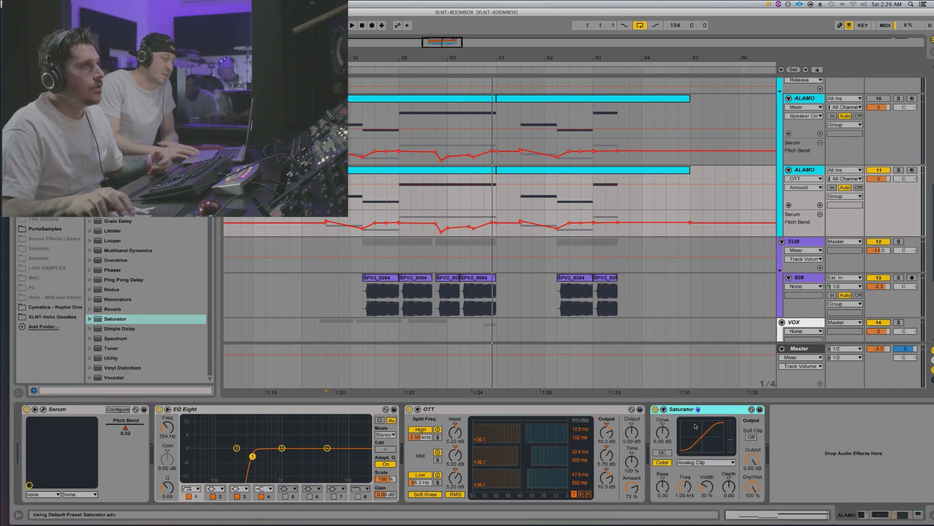
pyautogui.click(752, 437)
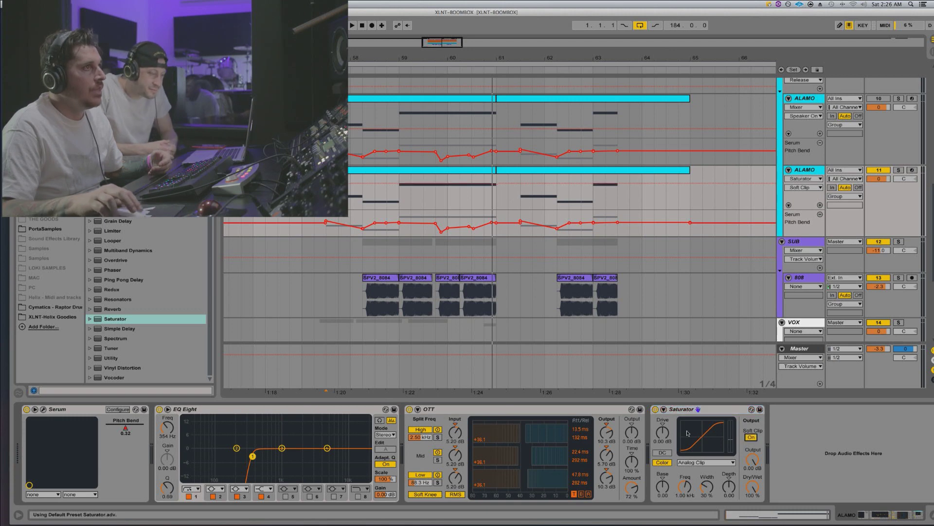
pyautogui.moveTo(664, 434); pyautogui.dragTo(664, 429)
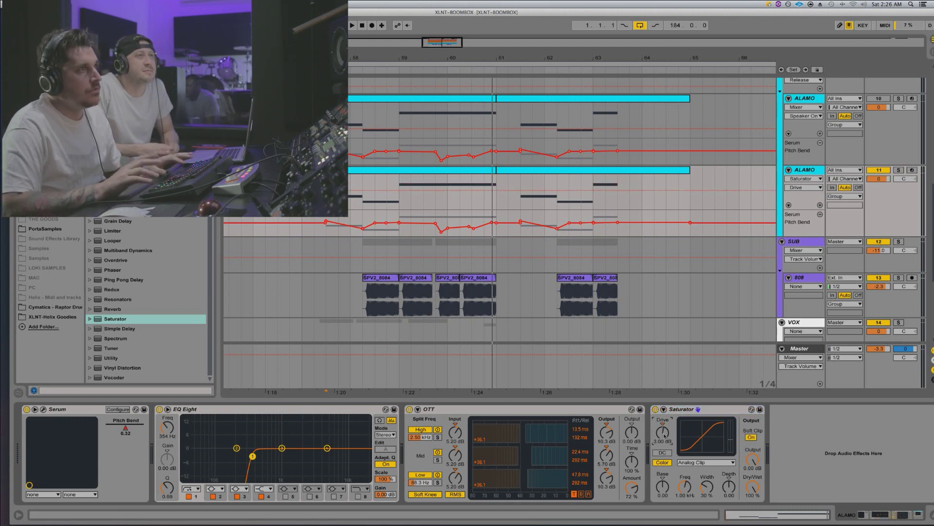
pyautogui.press('Up')
# Play the mix repeatedly to hear the saturated second ALAMO synth in context
pyautogui.press('space')
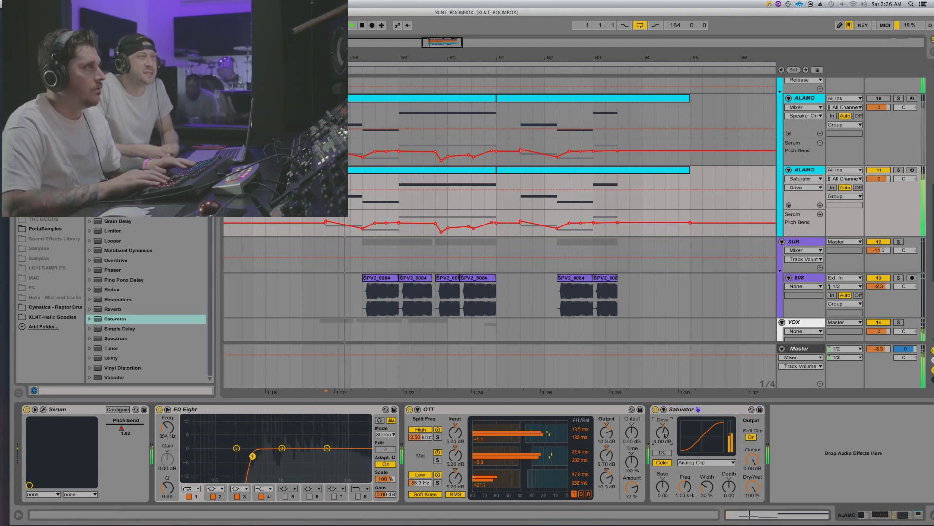
pyautogui.press('space')
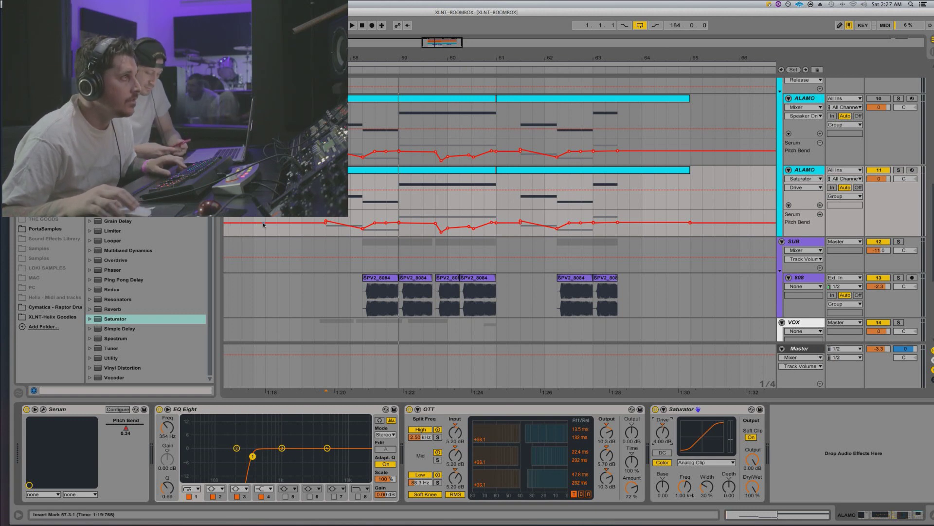
pyautogui.press('space')
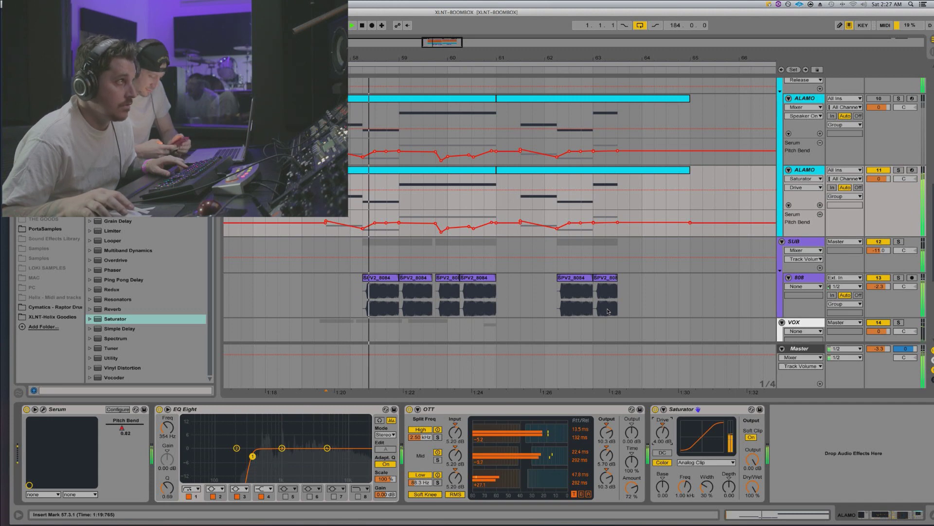
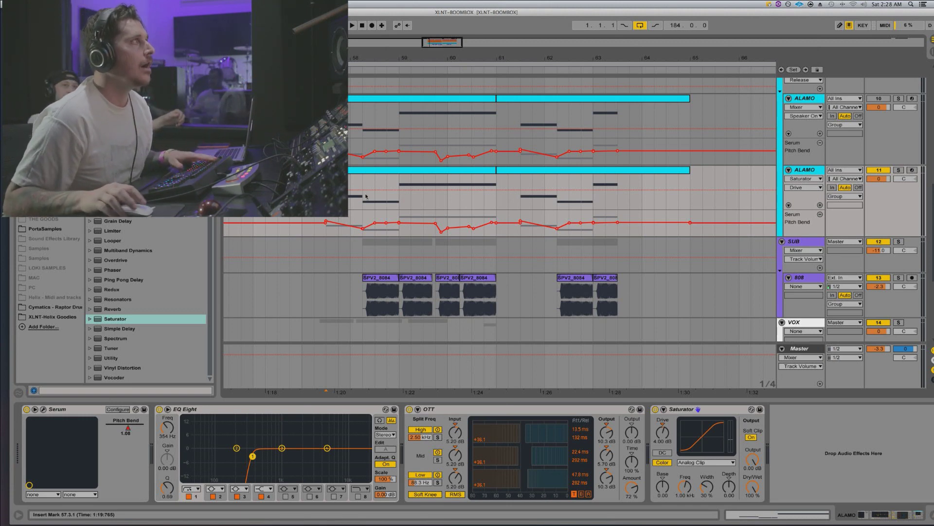
# Look over the whole arrangement, from the REF waveform and drum groups to the synth, 808 and vocal tracks
pyautogui.moveTo(410, 56); pyautogui.dragTo(409, 33)
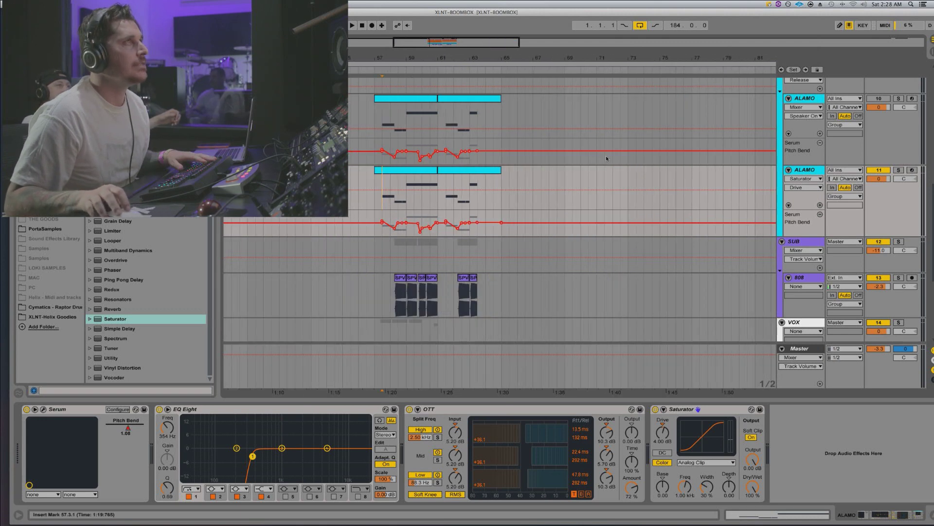
pyautogui.scroll(10, 650, 170)
pyautogui.hscroll(5, 616, 169)
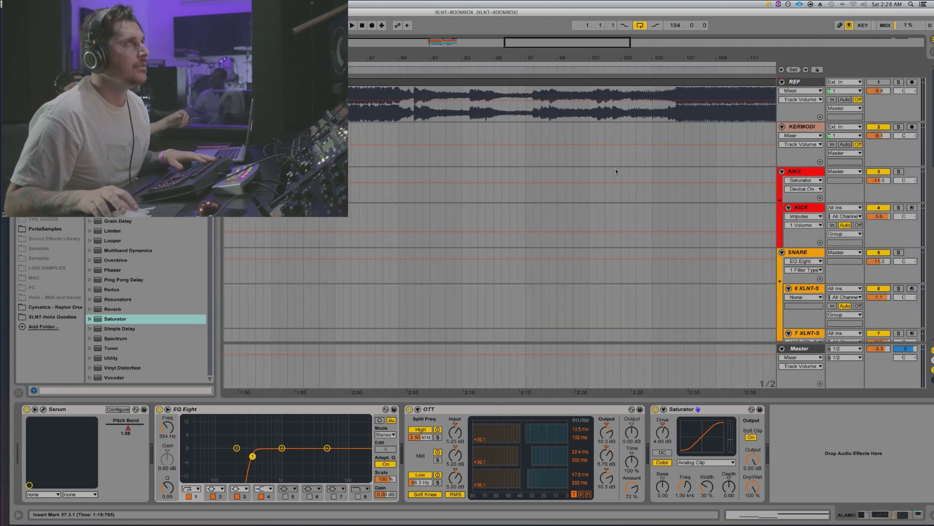
pyautogui.hscroll(4, 652, 134)
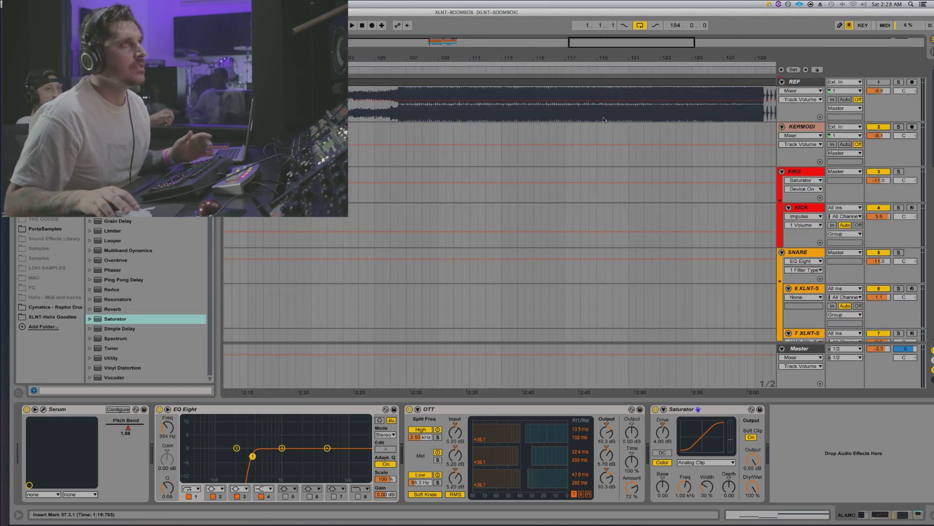
pyautogui.hscroll(-15, 603, 117)
pyautogui.scroll(-10, 609, 118)
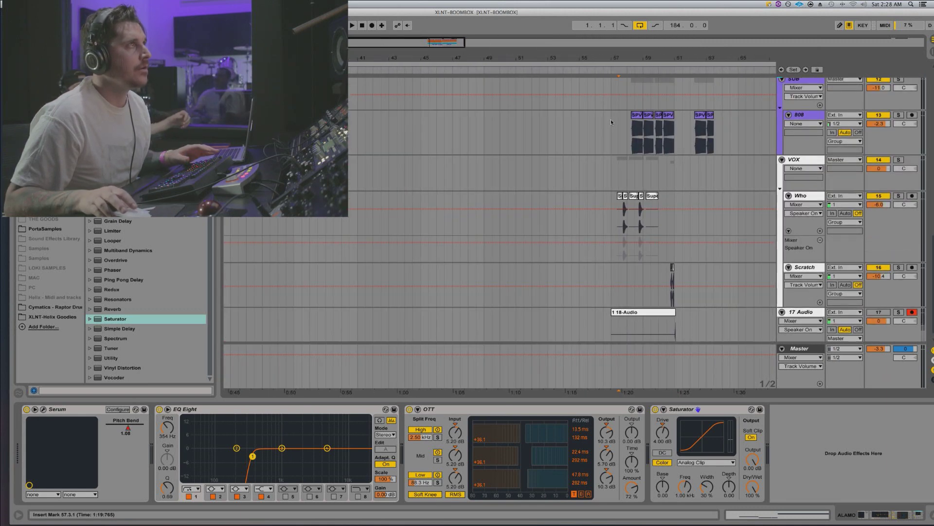
pyautogui.scroll(5, 612, 119)
pyautogui.hscroll(2, 613, 122)
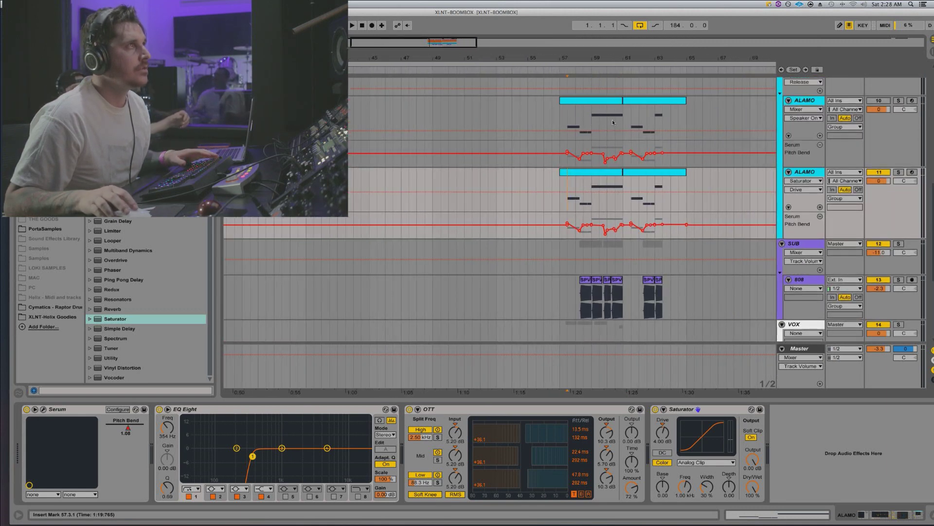
pyautogui.click(581, 173)
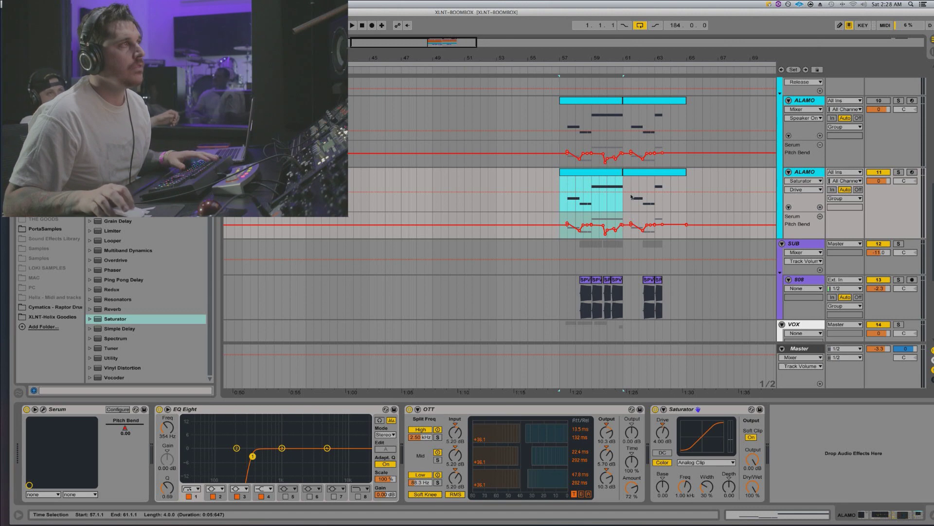
pyautogui.scroll(-5, 627, 188)
pyautogui.scroll(9, 643, 200)
pyautogui.hscroll(3, 659, 211)
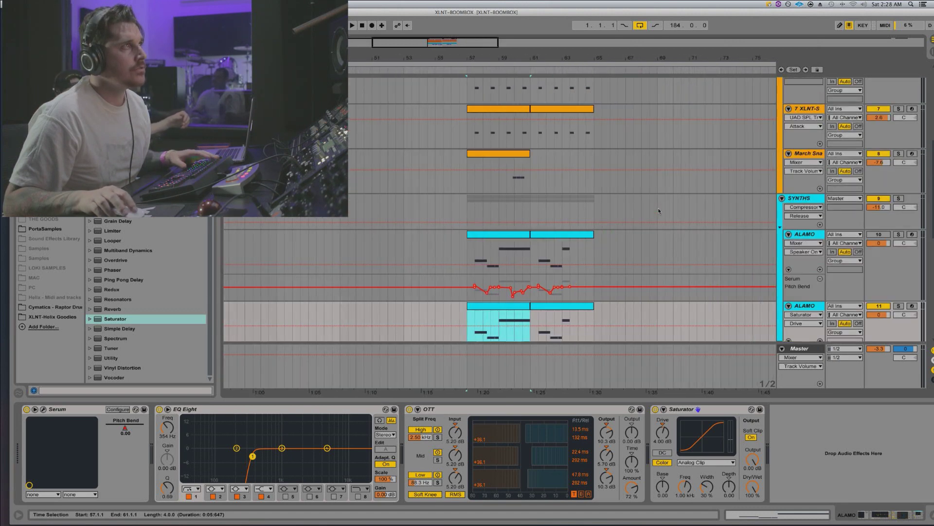
pyautogui.scroll(4, 659, 211)
pyautogui.scroll(2, 659, 210)
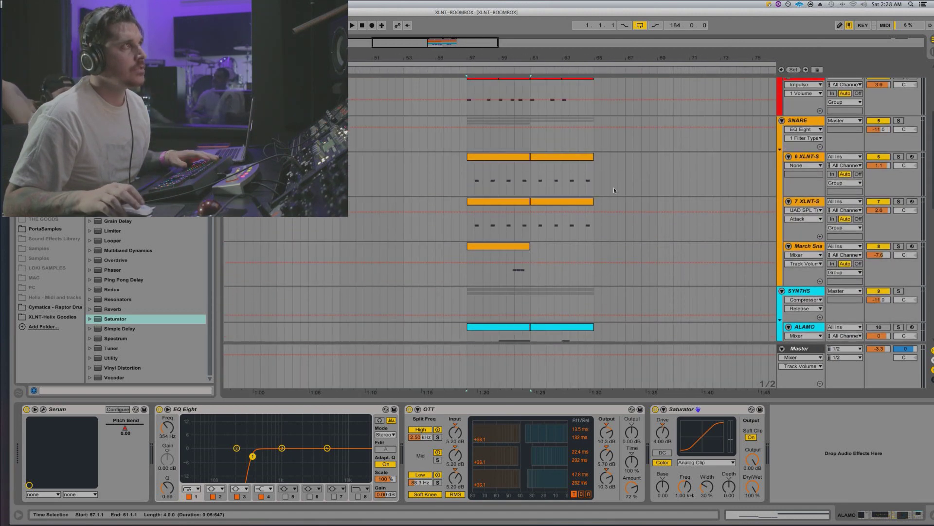
pyautogui.scroll(-15, 518, 166)
pyautogui.scroll(20, 519, 167)
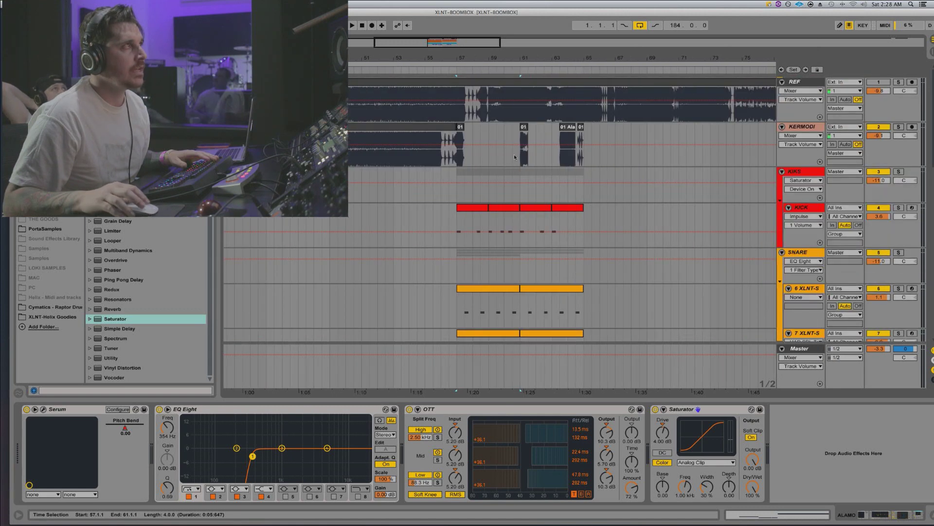
# Solo the REF track and play it from 57.3.1, and replay the same section unsoloed to compare it with the mix
pyautogui.click(466, 113)
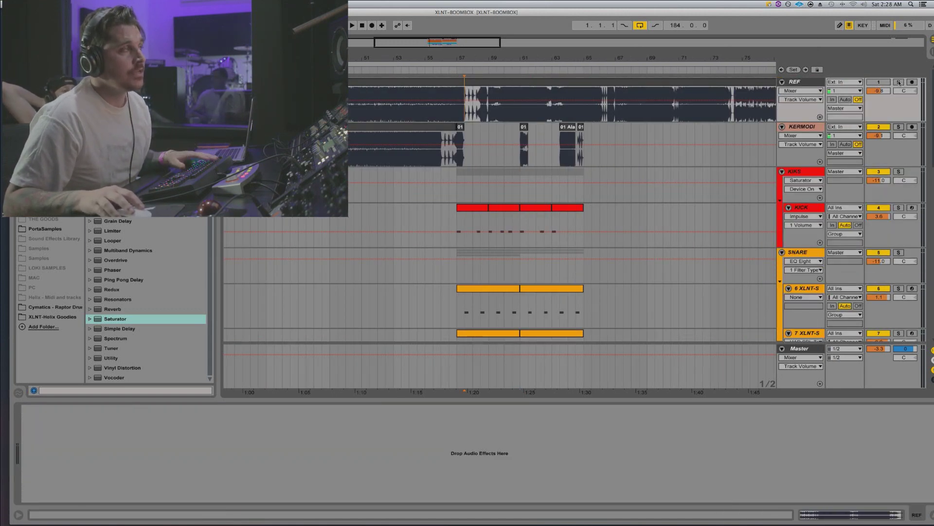
pyautogui.click(899, 82)
pyautogui.press('space')
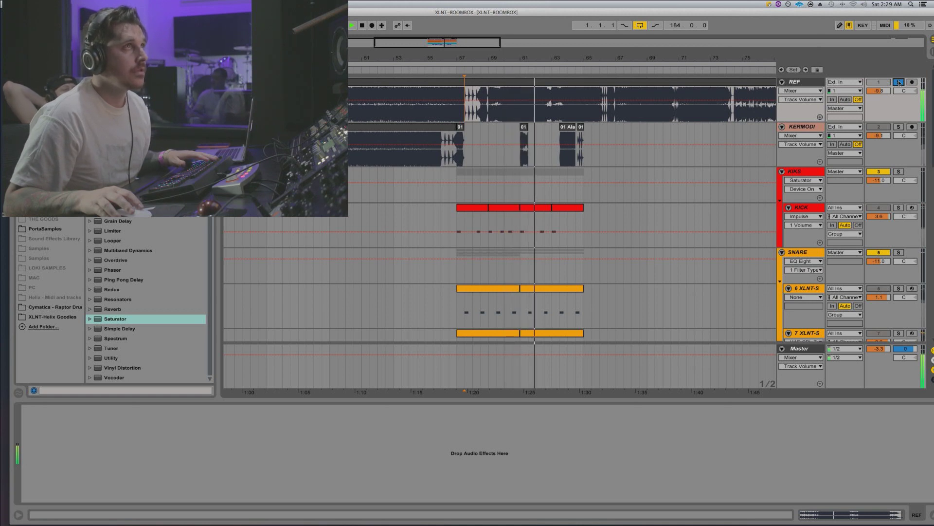
pyautogui.click(899, 83)
pyautogui.press('space')
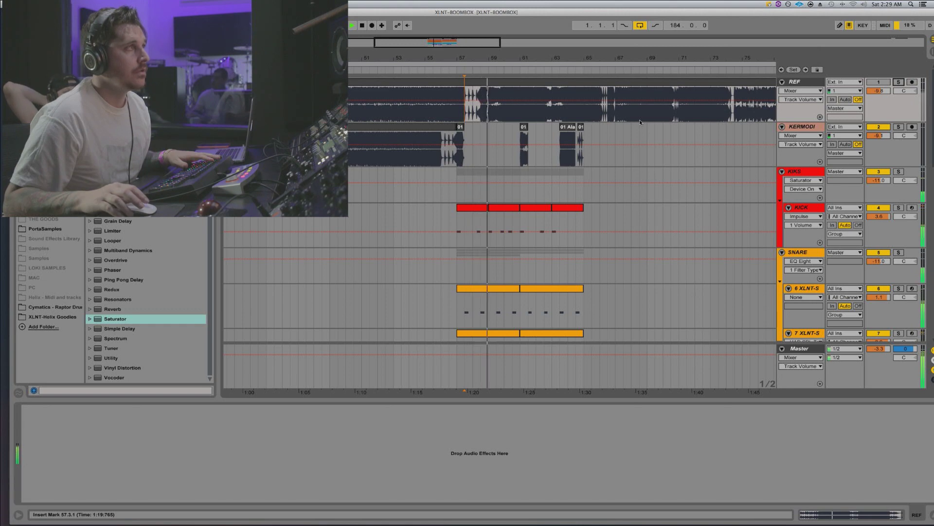
pyautogui.scroll(-10, 616, 197)
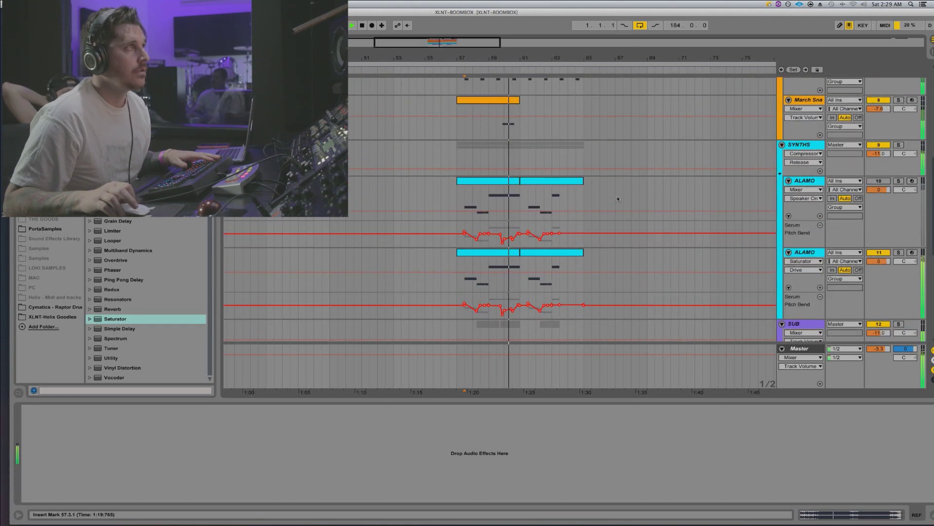
pyautogui.scroll(-1, 617, 196)
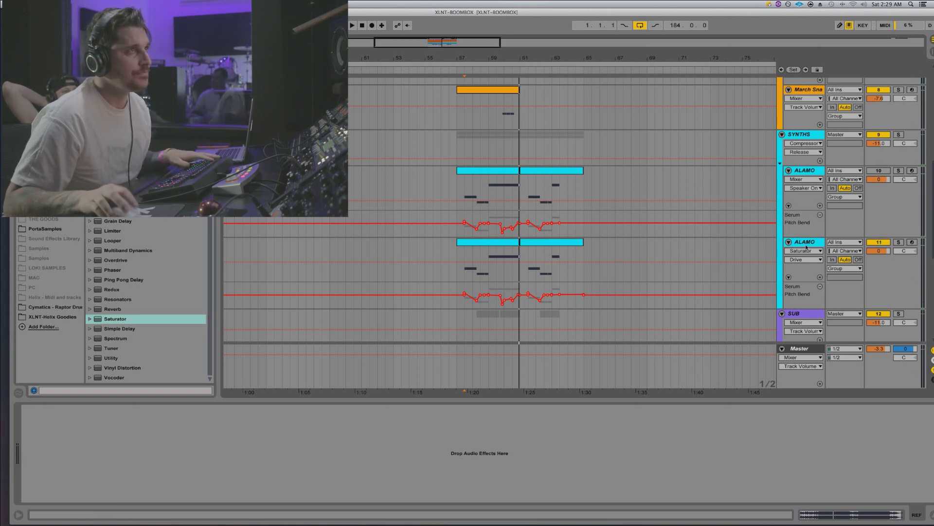
# Compare the two ALAMO synths by playing the first armed with the second muted, and playing both with the second unmuted and armed
pyautogui.click(886, 243)
pyautogui.click(912, 171)
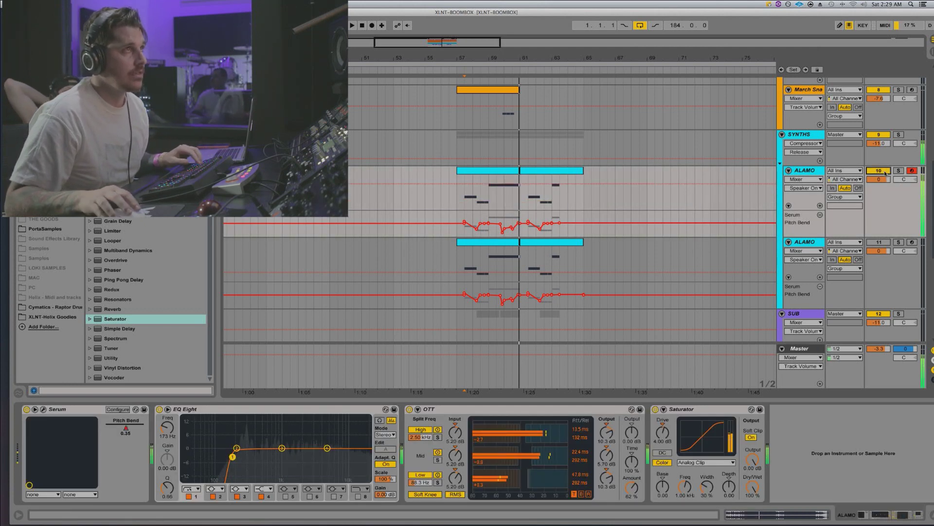
pyautogui.click(879, 242)
pyautogui.click(912, 241)
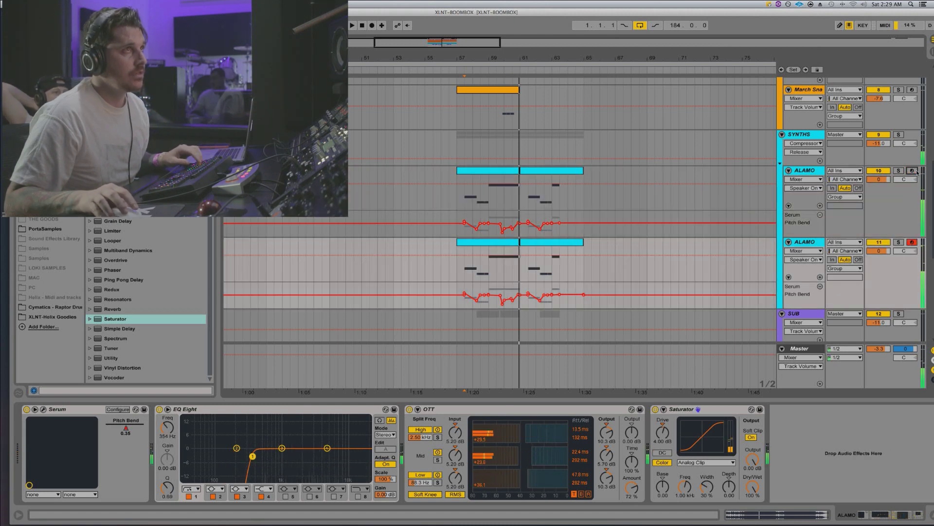
pyautogui.click(912, 171)
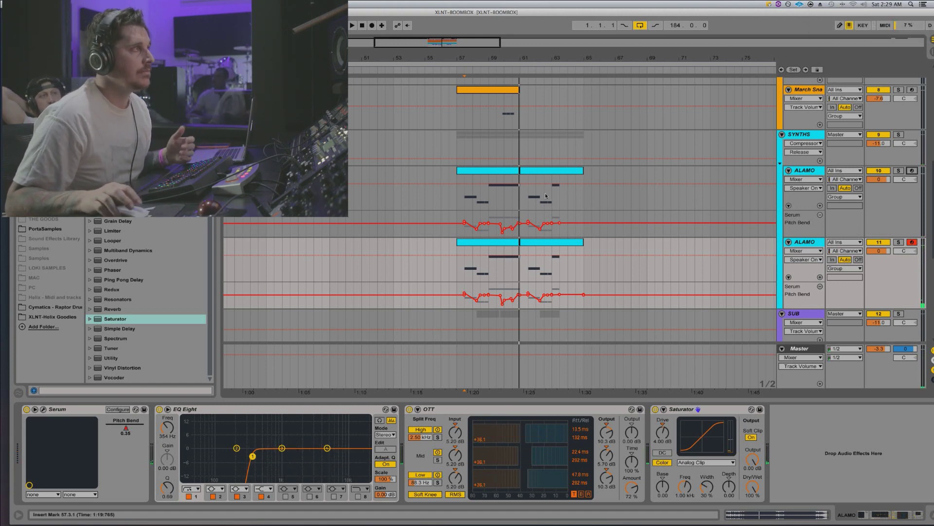
# Consolidate the first two KICK clips into a single clip spanning bars 57 to 61
pyautogui.moveTo(470, 58); pyautogui.dragTo(471, 94)
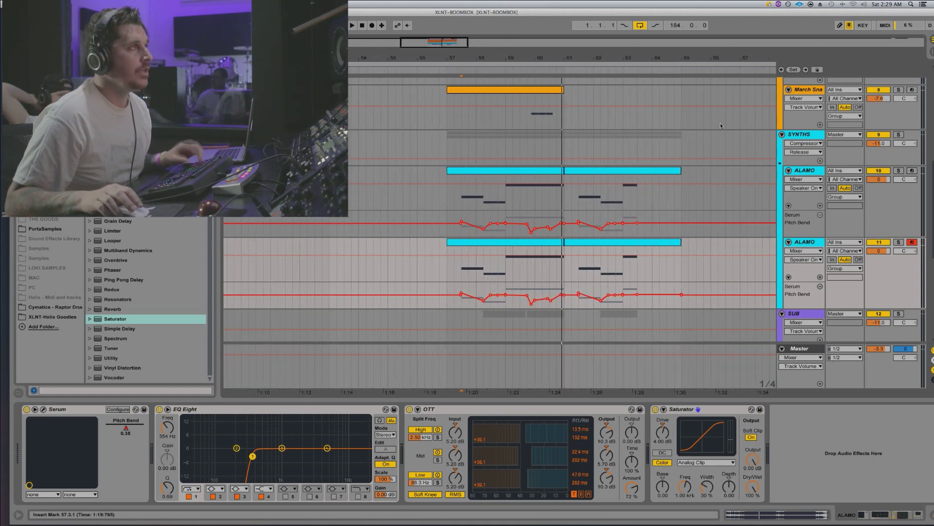
pyautogui.click(530, 169)
pyautogui.scroll(8, 533, 169)
pyautogui.scroll(-8, 533, 171)
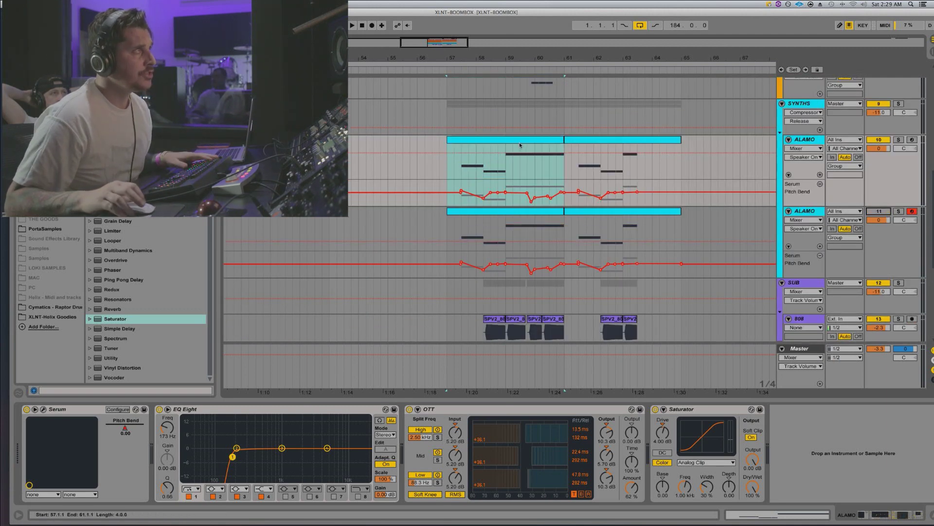
pyautogui.scroll(5, 520, 145)
pyautogui.scroll(7, 519, 145)
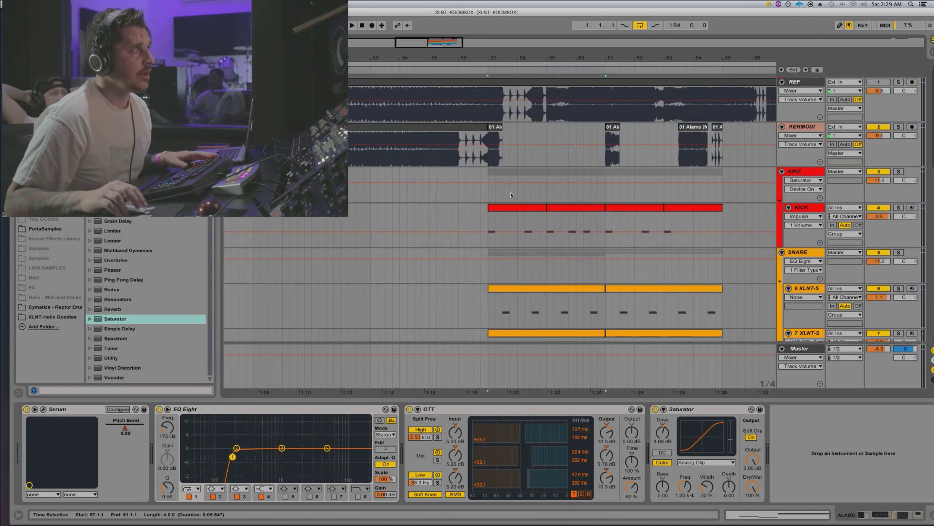
pyautogui.click(513, 208)
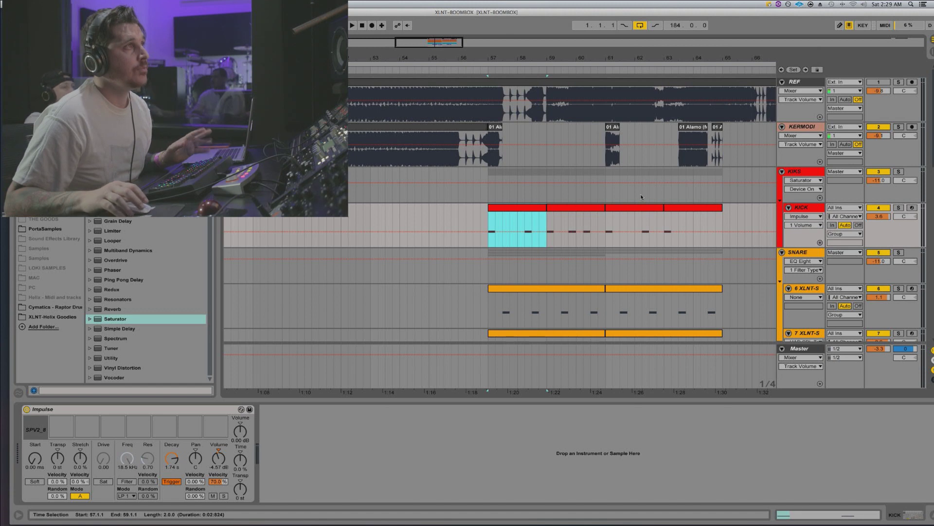
pyautogui.keyDown('shift'); pyautogui.click(591, 207); pyautogui.keyUp('shift')
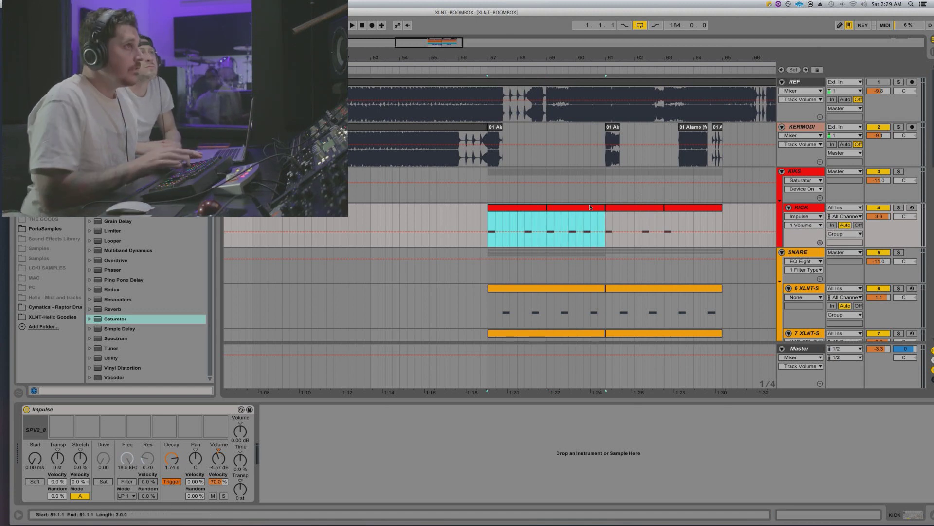
pyautogui.press('super+j')
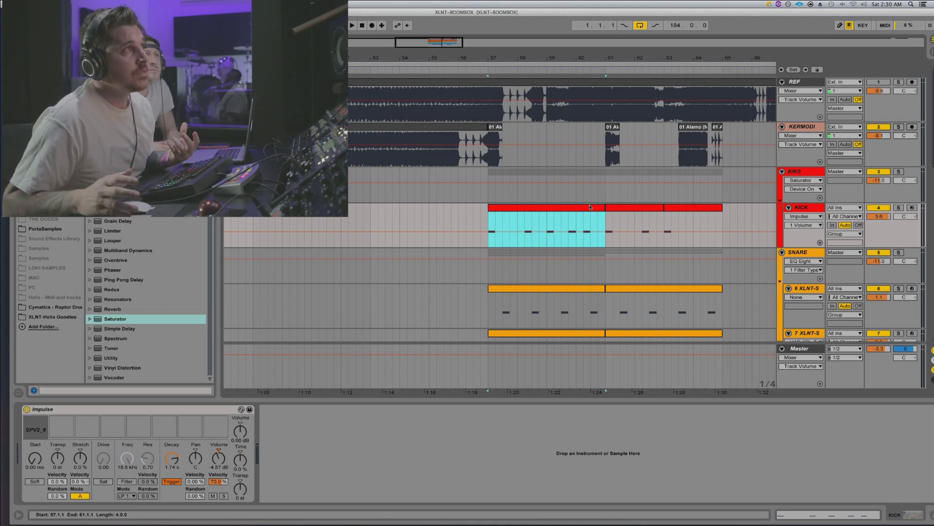
# Consolidate the last two KICK clips into a single clip spanning bars 61 to 65
pyautogui.click(612, 208)
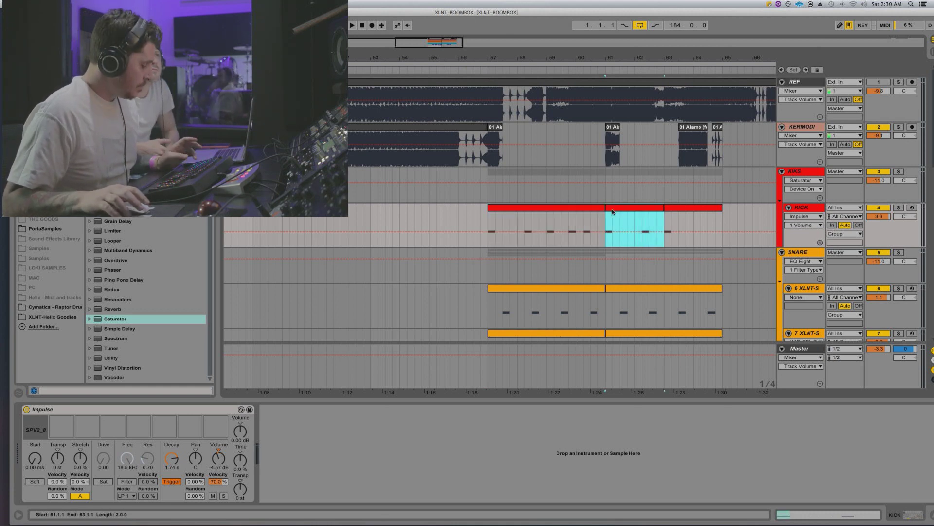
pyautogui.keyDown('shift'); pyautogui.click(701, 213); pyautogui.keyUp('shift')
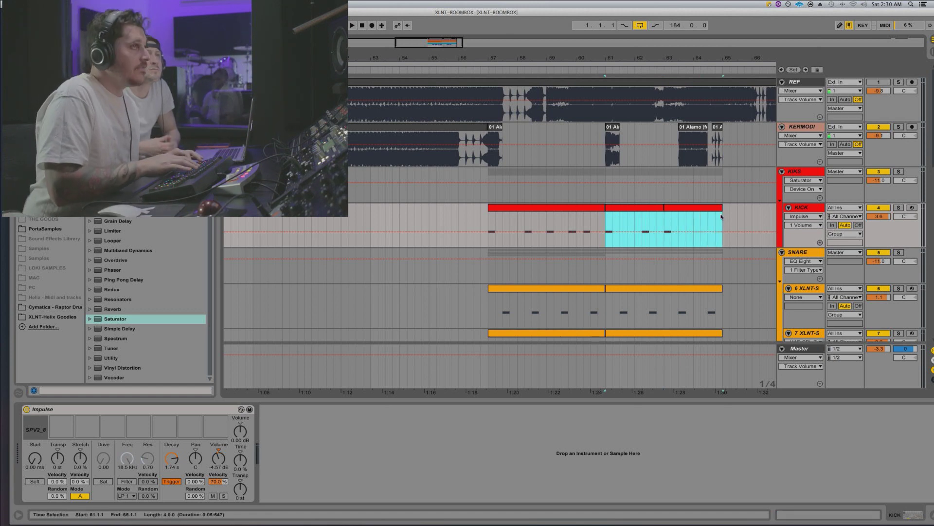
pyautogui.press('super+j')
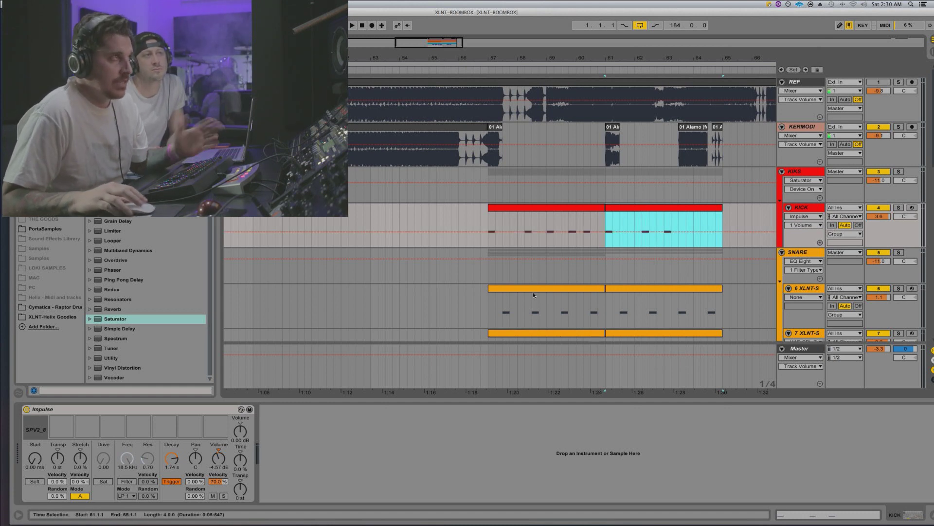
# Solo the REF track, play it from bar 59, and remove the solo
pyautogui.click(551, 207)
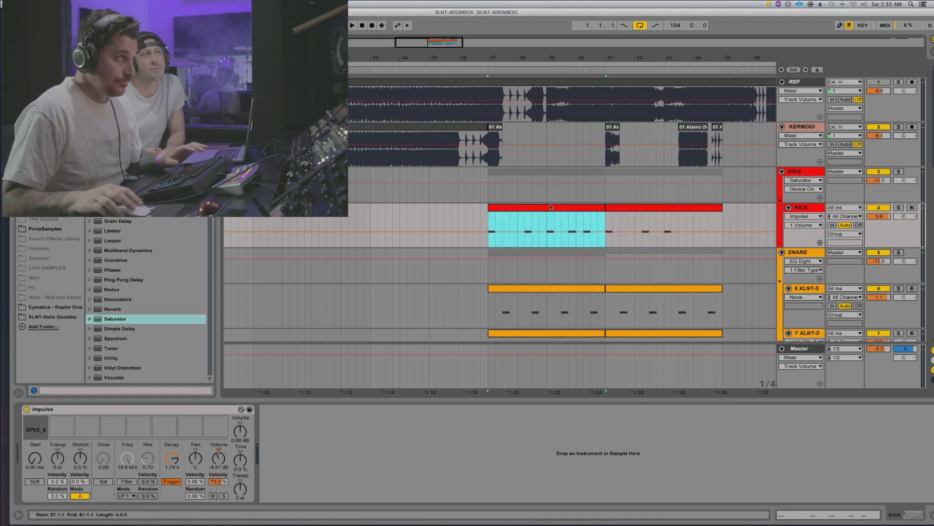
pyautogui.scroll(-10, 684, 223)
pyautogui.scroll(10, 685, 225)
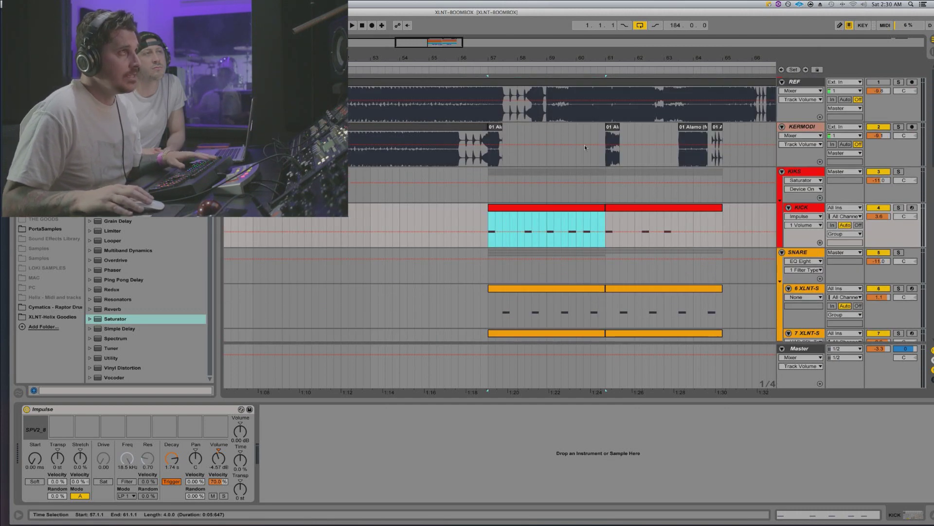
pyautogui.click(547, 113)
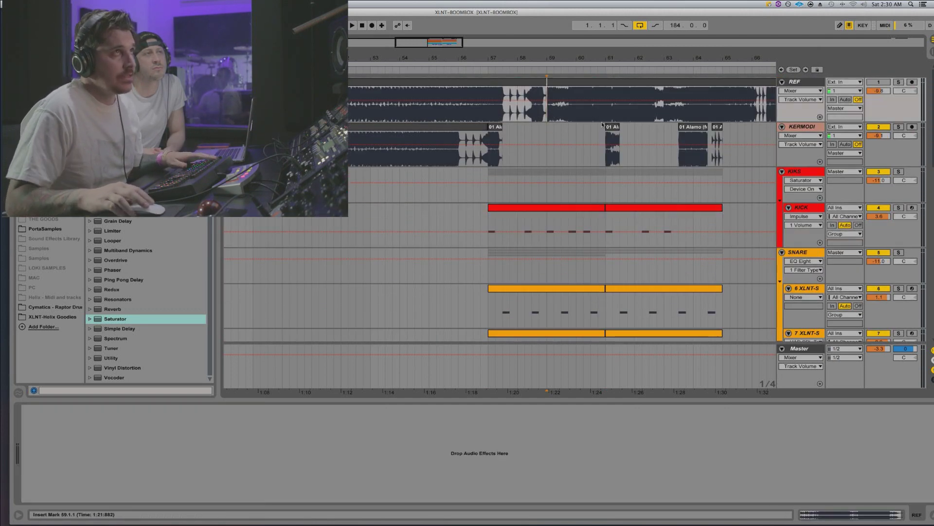
pyautogui.click(902, 82)
pyautogui.press('space')
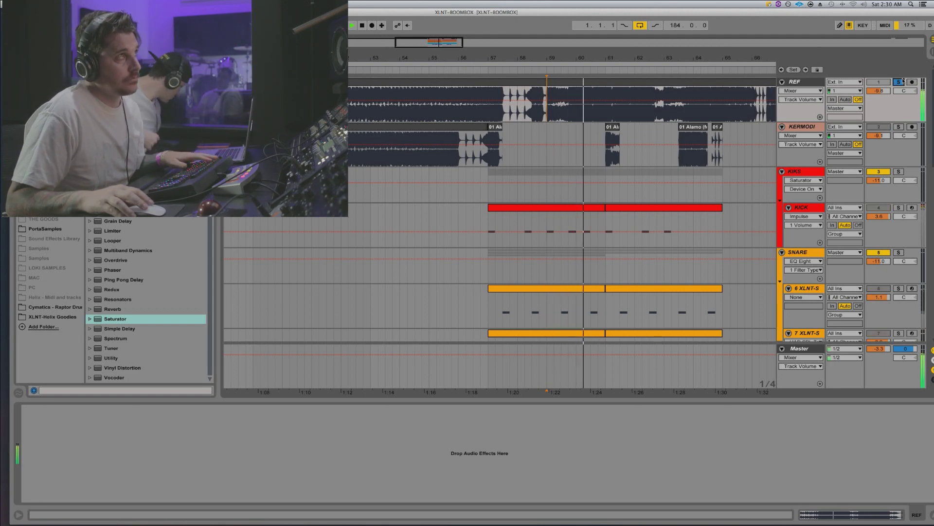
pyautogui.click(898, 82)
pyautogui.press('space')
# Zoom in on the first SPV2_8084 clip's waveform on the 808 track and solo that track
pyautogui.scroll(-10, 670, 174)
pyautogui.click(560, 118)
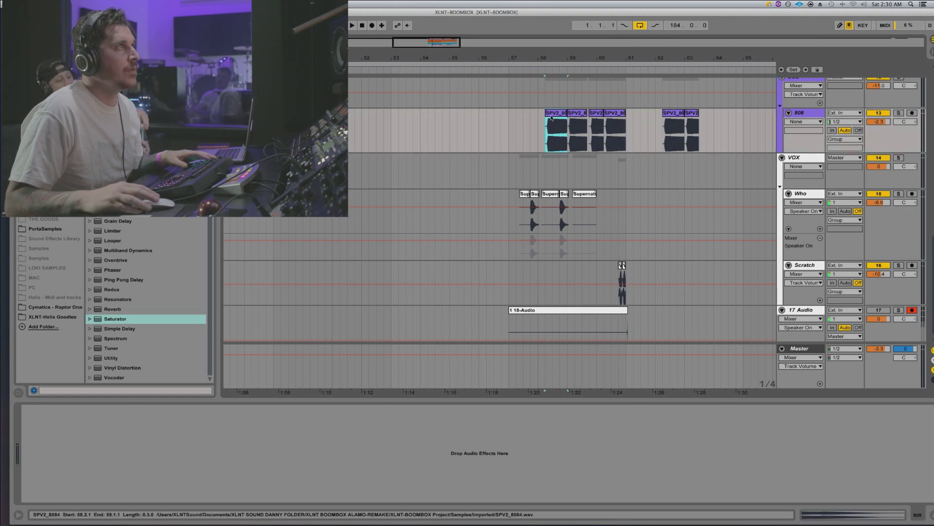
pyautogui.press('z')
pyautogui.hscroll(4, 575, 121)
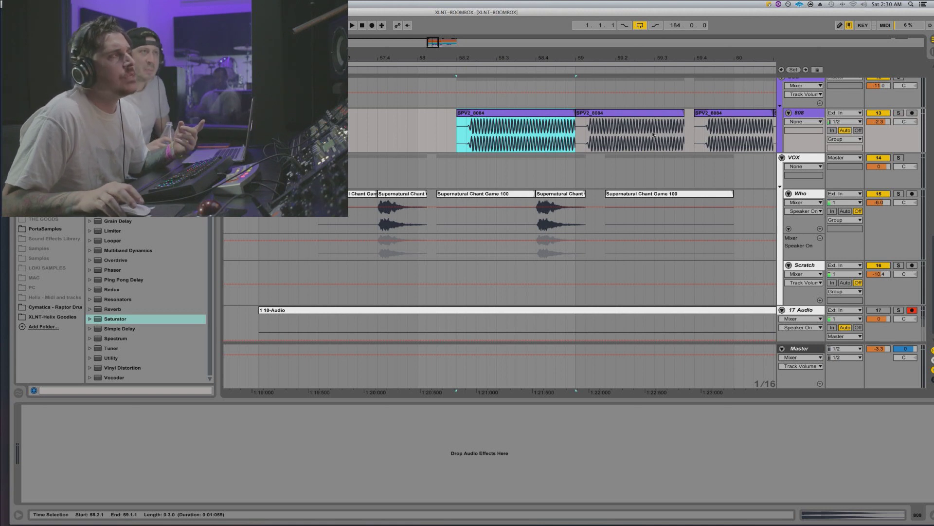
pyautogui.scroll(2, 505, 62)
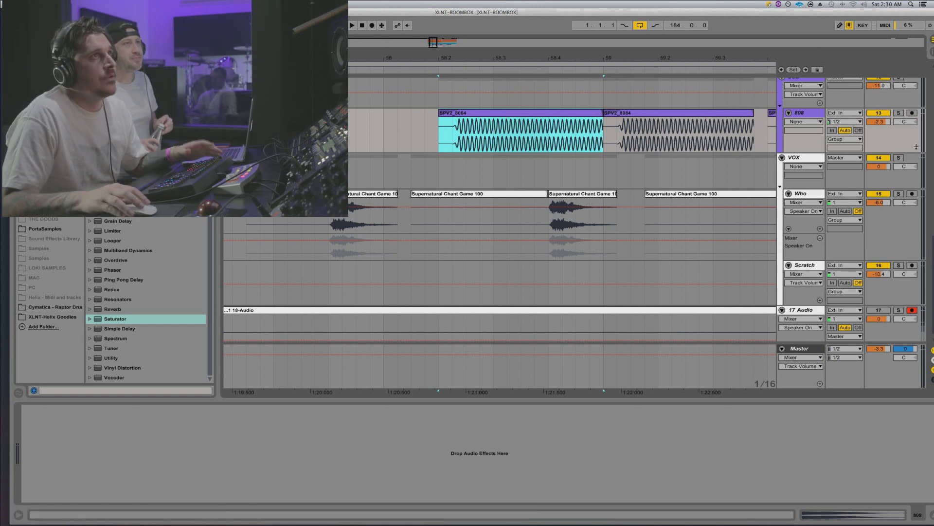
pyautogui.click(899, 113)
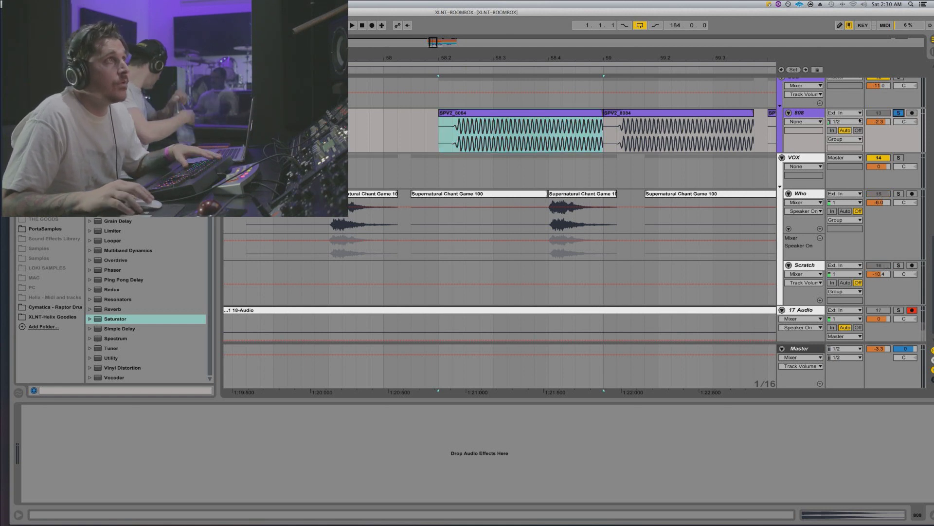
# Select the soloed 808 track and play its first SPV2_8084 clips
pyautogui.click(796, 117)
pyautogui.press('space')
pyautogui.press('space')
pyautogui.moveTo(526, 60); pyautogui.dragTo(526, 50)
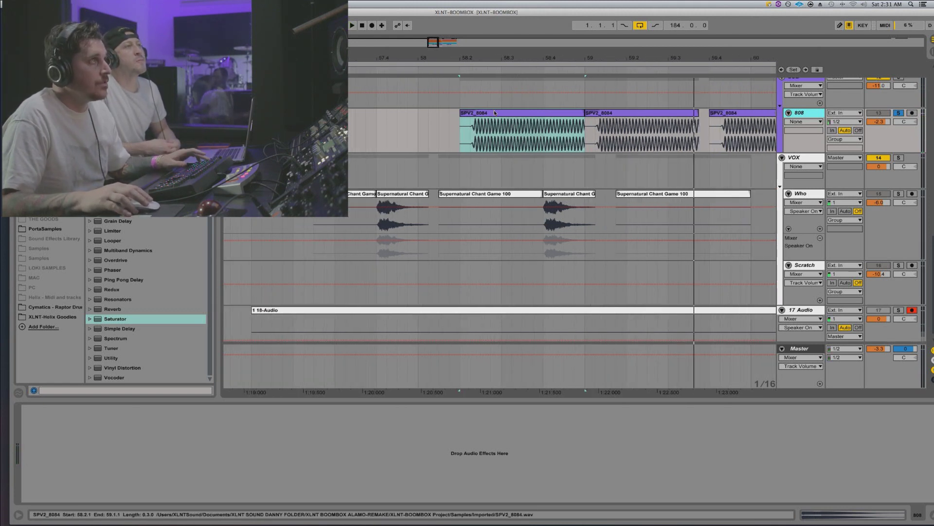
# Open the first SPV2_8084 clip's sample waveform and show the fades on the 808 track
pyautogui.doubleClick(494, 113)
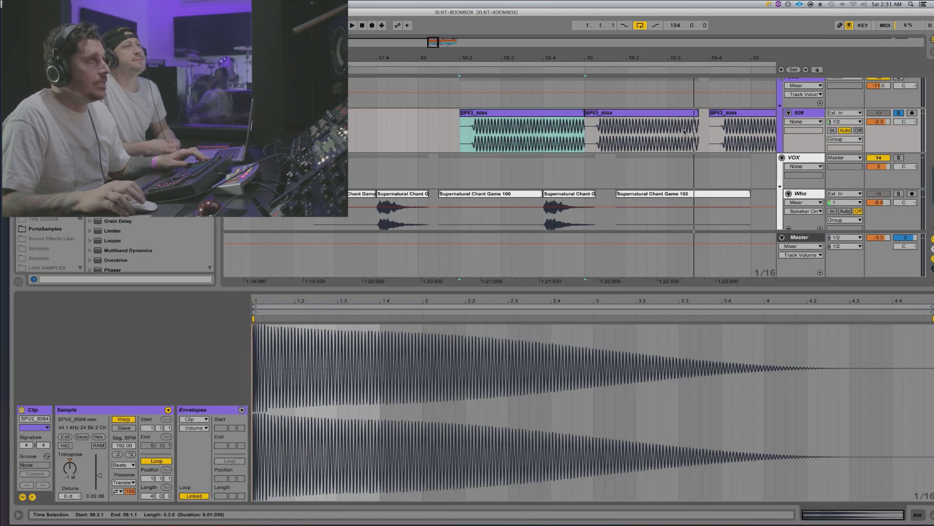
pyautogui.scroll(4, 595, 129)
pyautogui.scroll(-4, 595, 129)
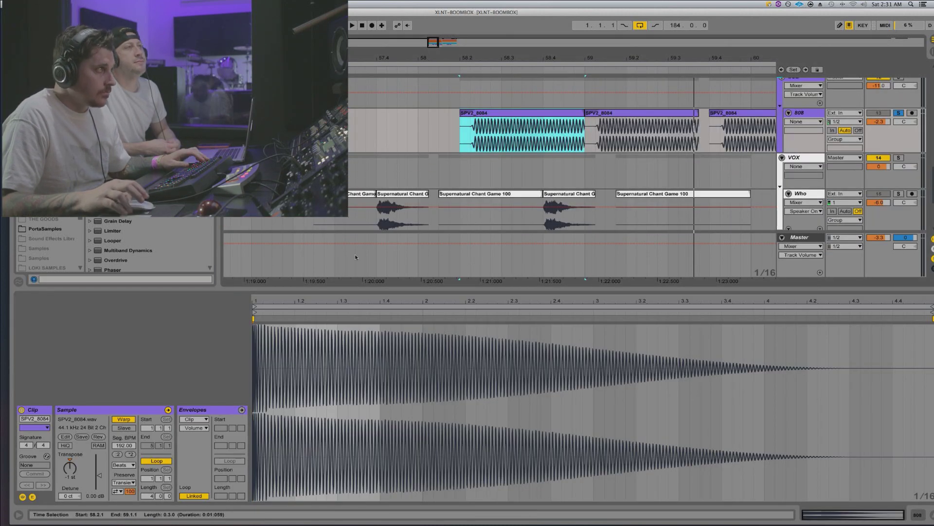
pyautogui.rightClick(479, 115)
pyautogui.click(492, 221)
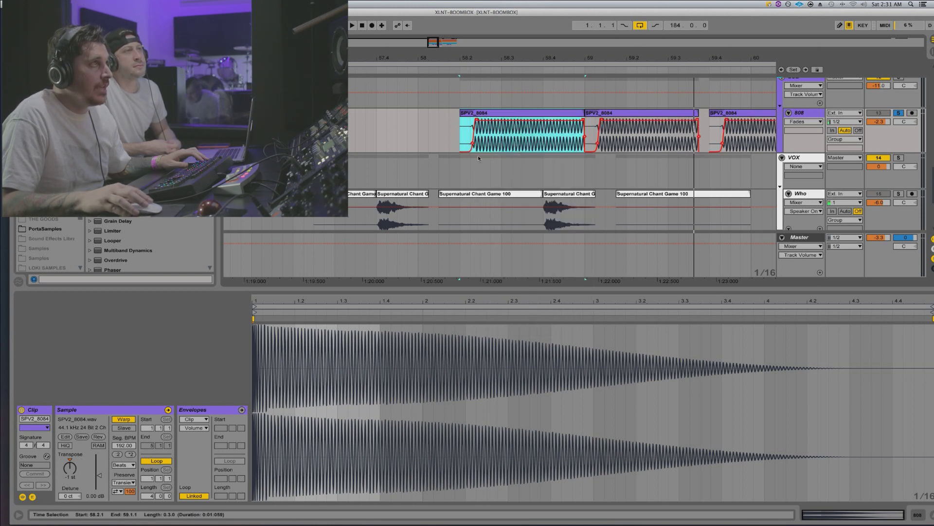
# Try removing the first SPV2_8084 clip's fade-in, play it from 58.2.1, and undo the fade change
pyautogui.moveTo(477, 120); pyautogui.dragTo(386, 121)
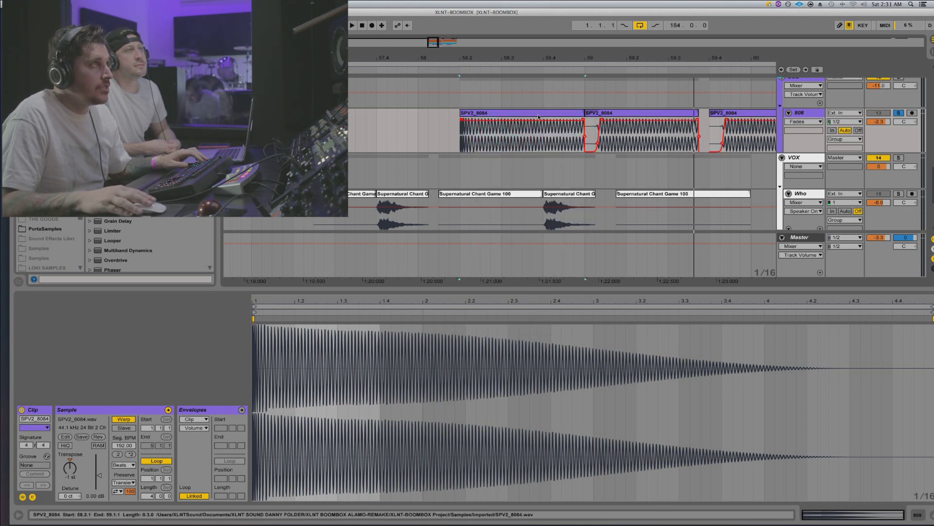
pyautogui.moveTo(467, 60); pyautogui.dragTo(468, 80)
pyautogui.click(444, 136)
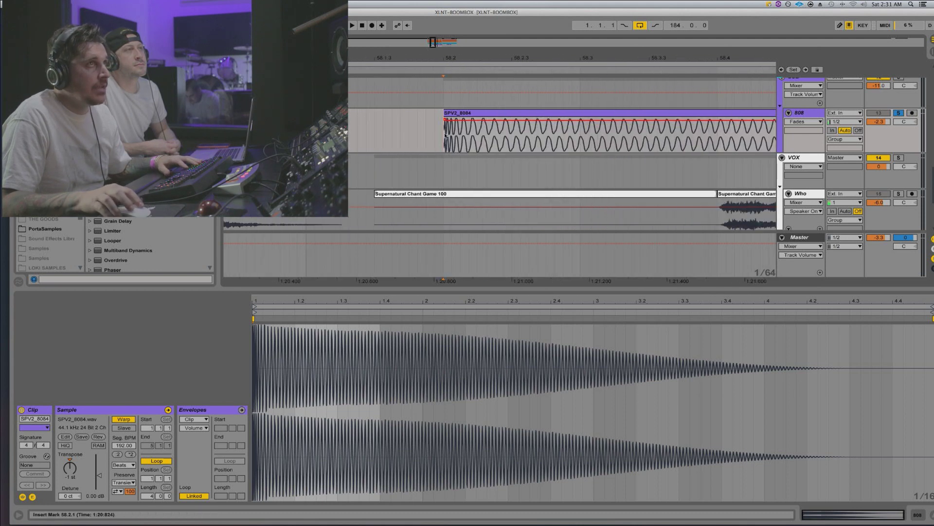
pyautogui.press('space')
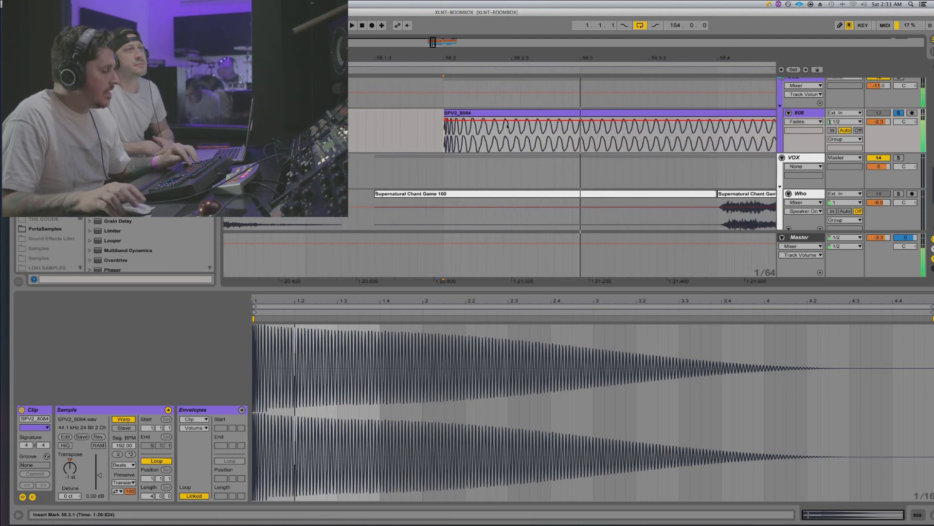
pyautogui.press('super+z')
pyautogui.click(456, 113)
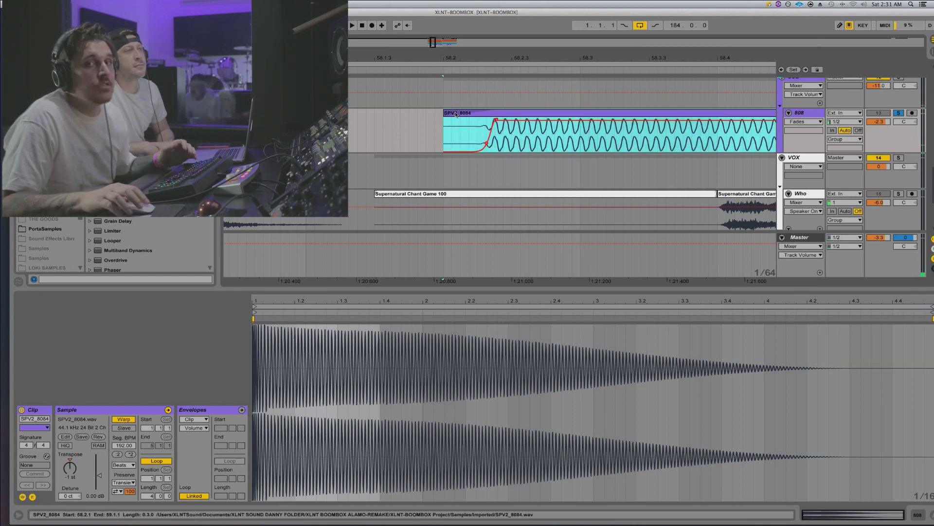
pyautogui.scroll(1, 456, 114)
pyautogui.hscroll(1, 455, 113)
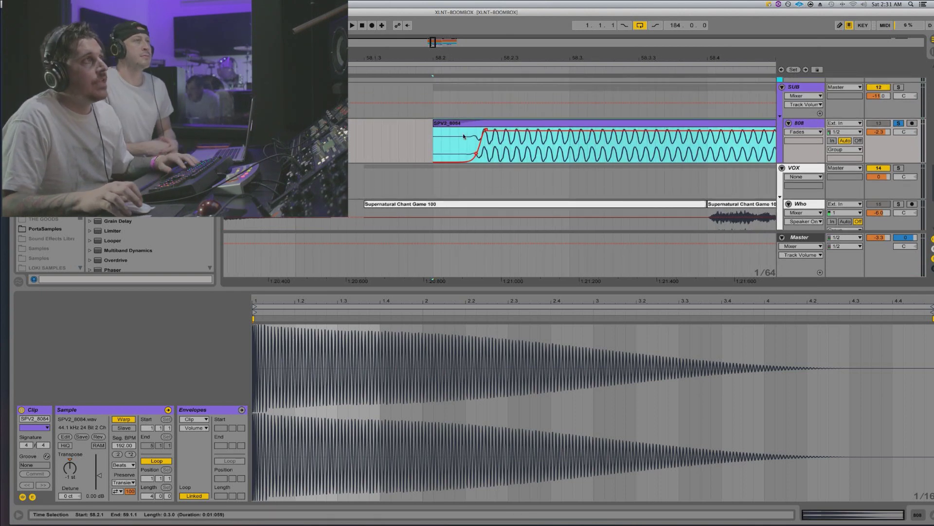
pyautogui.scroll(5, 464, 137)
pyautogui.scroll(-10, 465, 137)
pyautogui.scroll(4, 464, 137)
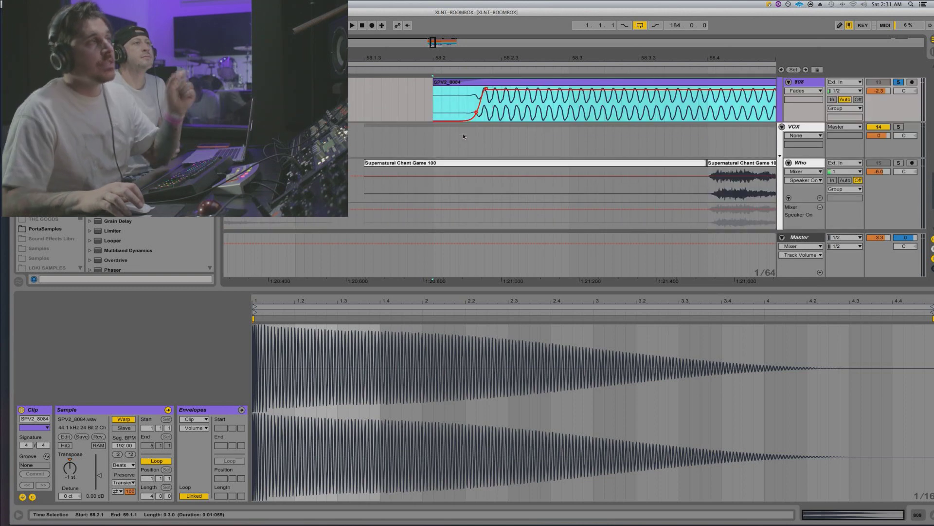
pyautogui.scroll(1, 463, 135)
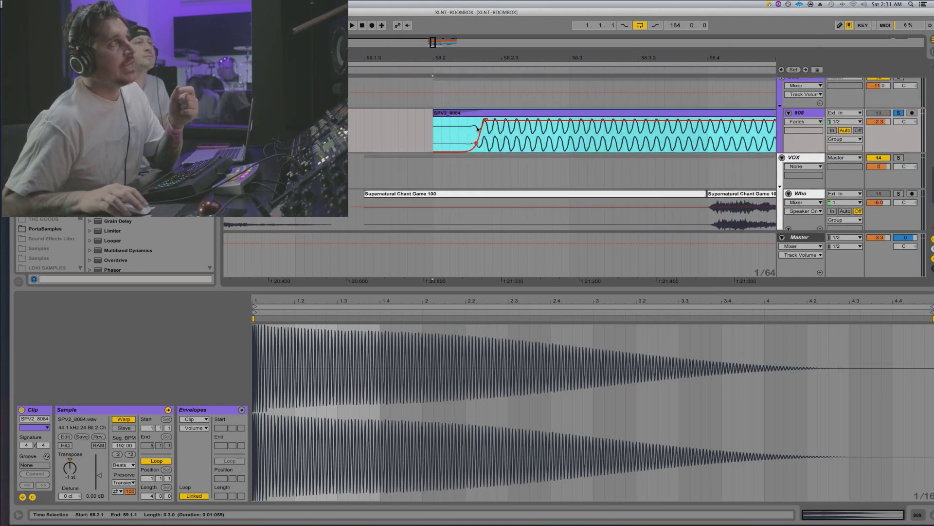
# Remove the first SPV2_8084 clip's fade-in, split off its attack from 58.2.1 to 58.2.2, and play it
pyautogui.click(477, 128)
pyautogui.moveTo(487, 121); pyautogui.dragTo(415, 115)
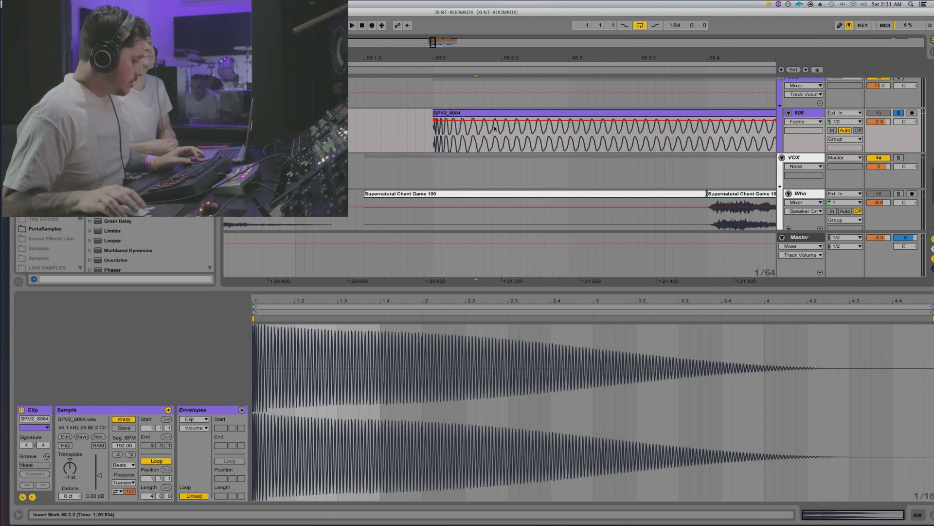
pyautogui.scroll(1, 495, 129)
pyautogui.moveTo(435, 130); pyautogui.dragTo(436, 151)
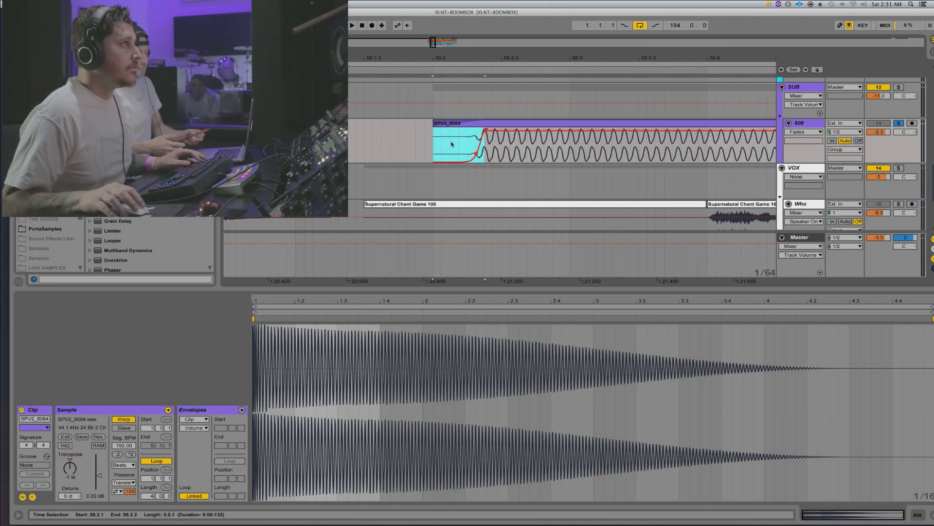
pyautogui.press('super+e')
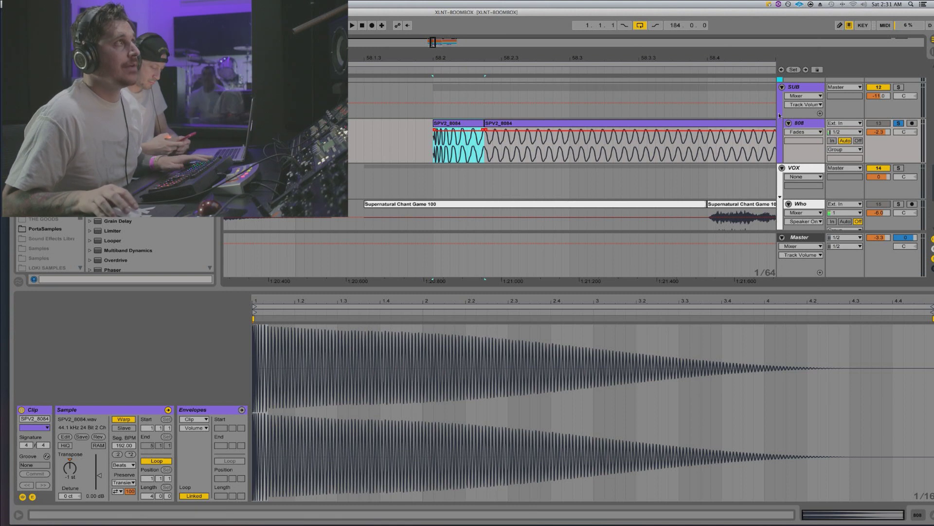
pyautogui.press('space')
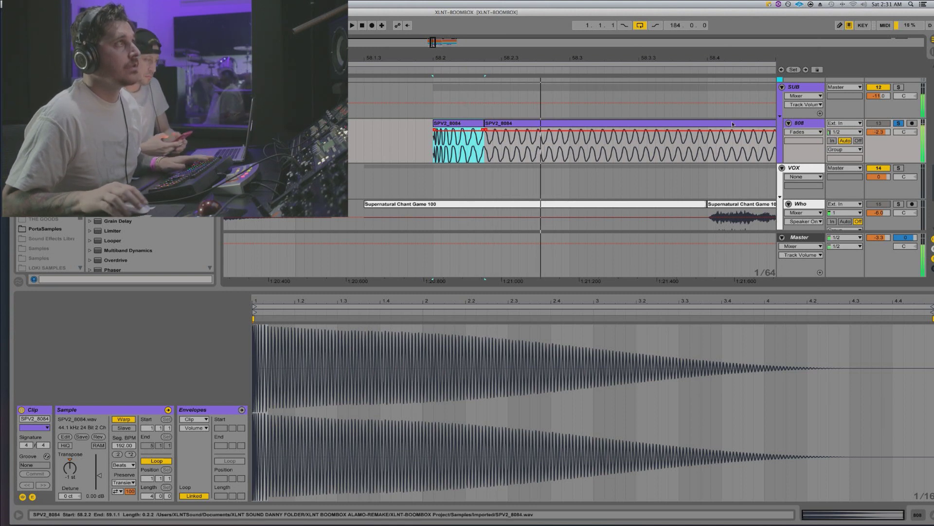
pyautogui.press('space')
# Move the split attack slice to start at 58.1.3 and consolidate it into its own clip
pyautogui.click(494, 124)
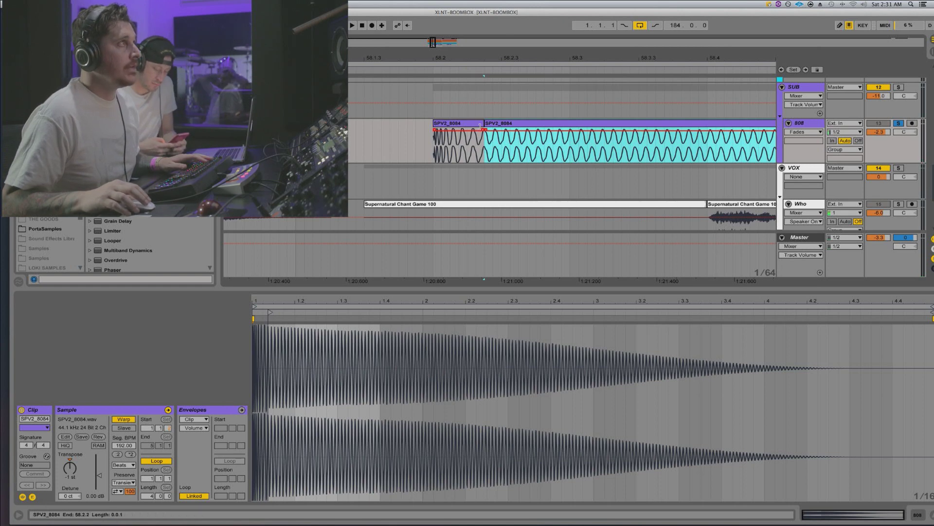
pyautogui.moveTo(474, 124); pyautogui.dragTo(406, 128)
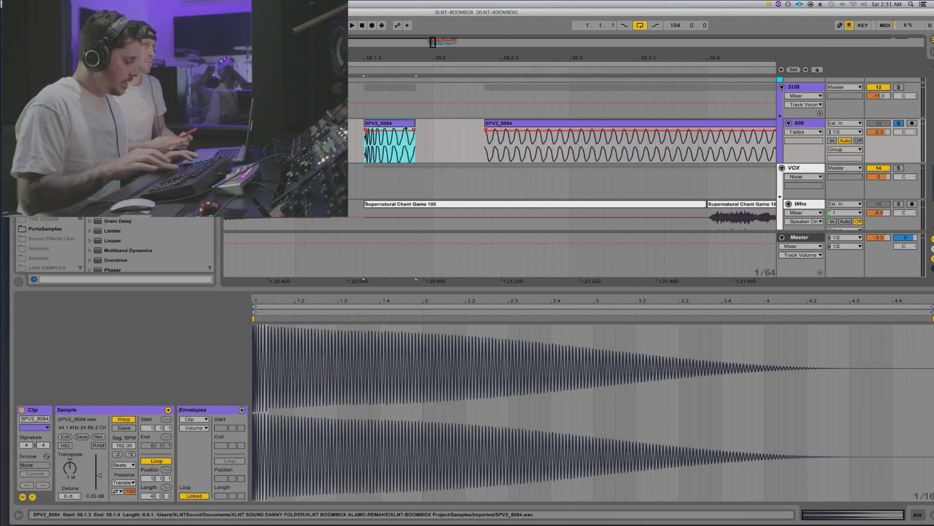
pyautogui.press('super+j')
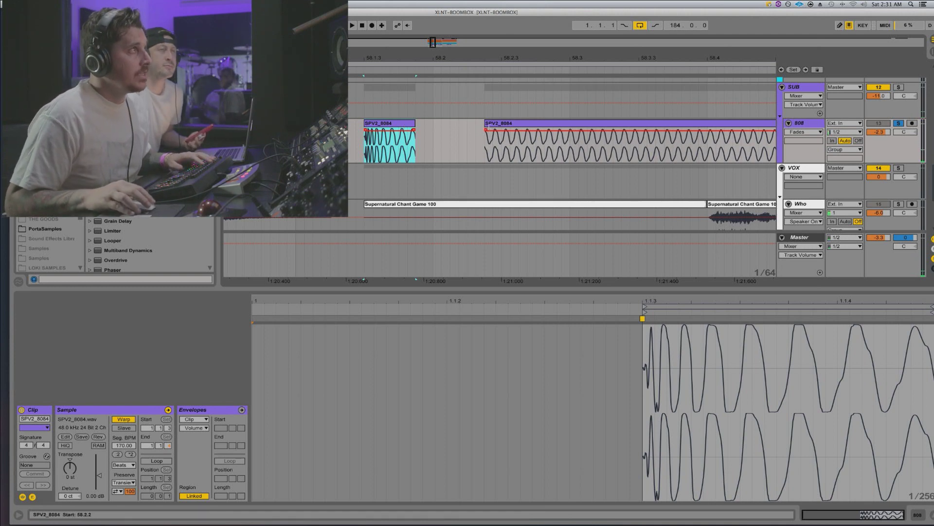
# Extend the remaining SPV2_8084 clip back to 58.2.1 with its long fade-in restored, and select the consolidated attack slice
pyautogui.moveTo(487, 124); pyautogui.dragTo(489, 147)
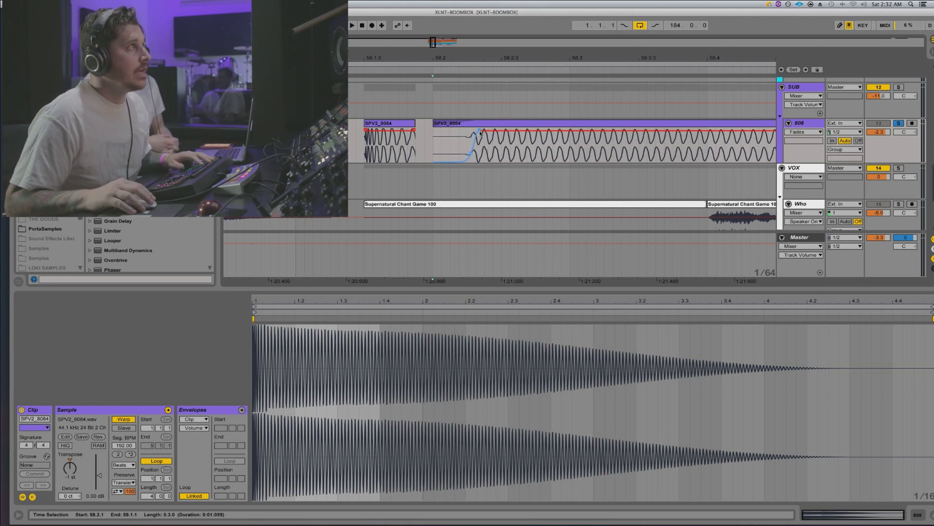
pyautogui.click(411, 123)
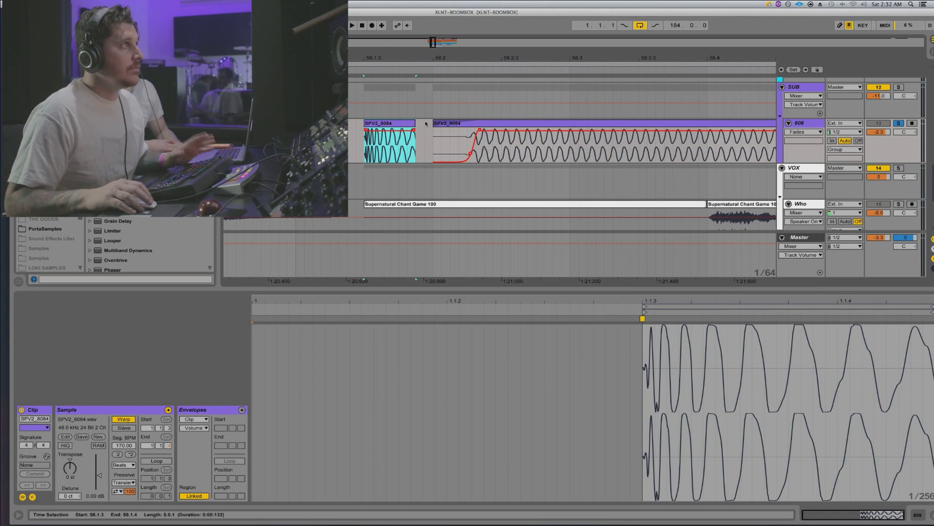
# Open the KICK clip spanning bars 57 to 61 to show its MIDI notes
pyautogui.scroll(8, 426, 124)
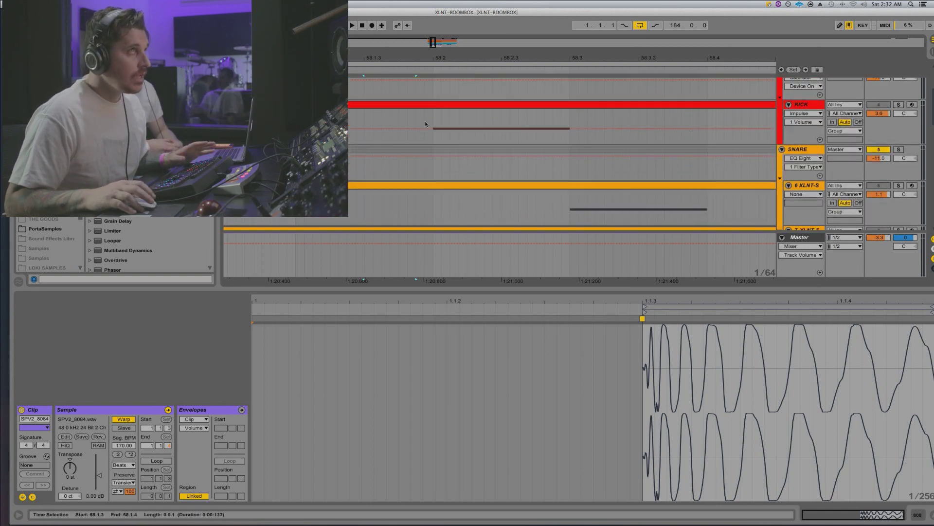
pyautogui.scroll(-5, 425, 121)
pyautogui.scroll(-2, 426, 124)
pyautogui.click(482, 89)
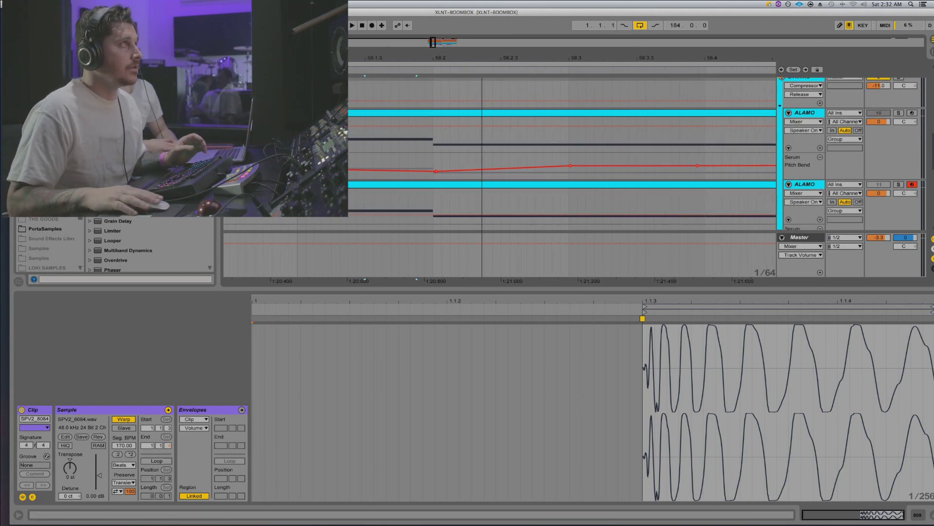
pyautogui.scroll(-5, 482, 119)
pyautogui.scroll(-10, 481, 119)
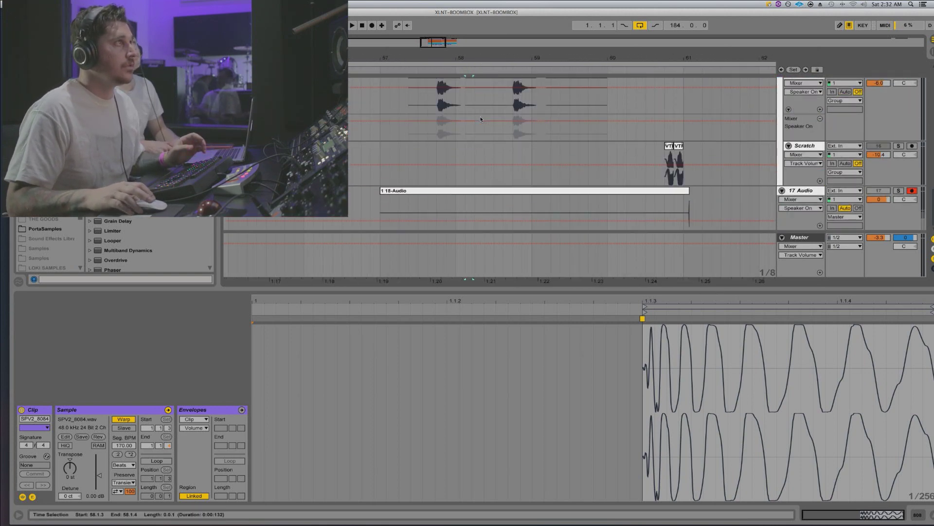
pyautogui.scroll(6, 481, 119)
pyautogui.scroll(8, 465, 120)
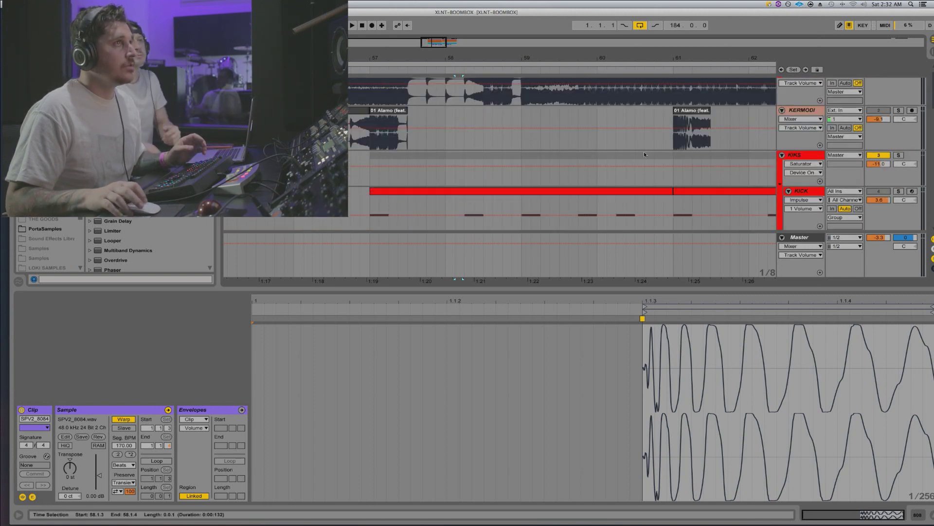
pyautogui.scroll(-1, 644, 155)
pyautogui.click(470, 186)
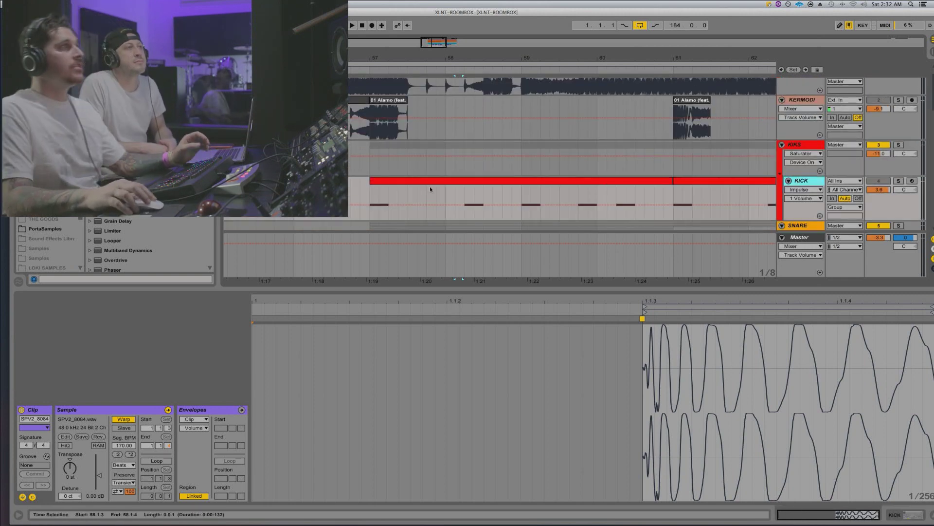
pyautogui.click(470, 186)
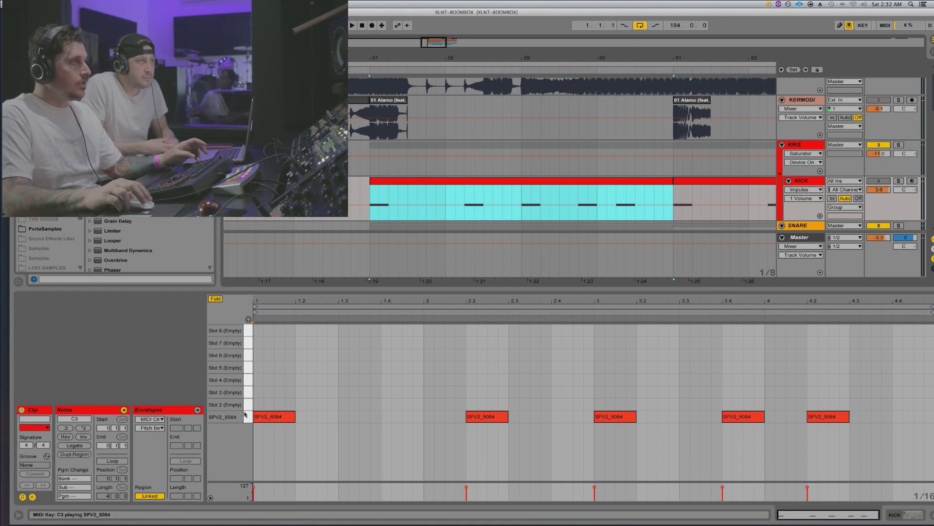
# Solo the KICK track, turn on note preview, and select the clip's first SPV2_8084 note
pyautogui.click(282, 386)
pyautogui.click(284, 417)
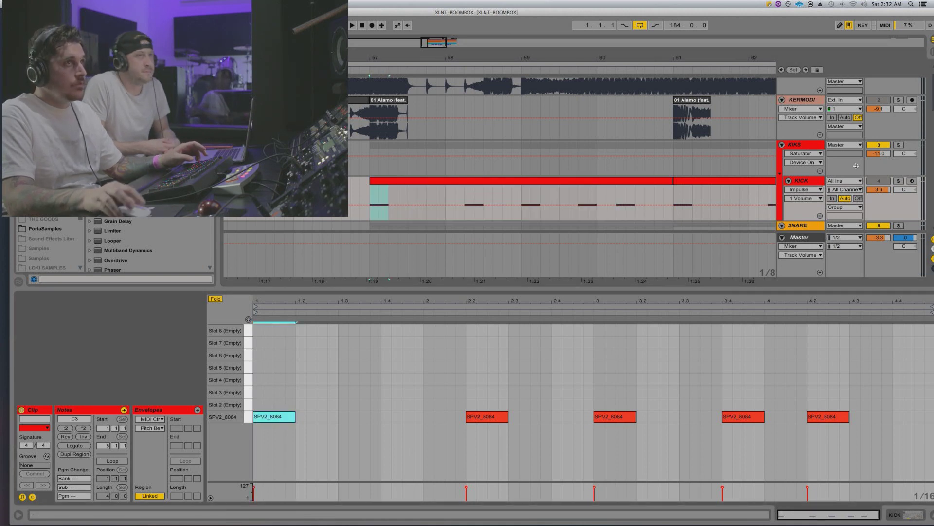
pyautogui.click(899, 180)
pyautogui.moveTo(337, 369); pyautogui.dragTo(265, 459)
pyautogui.click(898, 182)
pyautogui.click(898, 182)
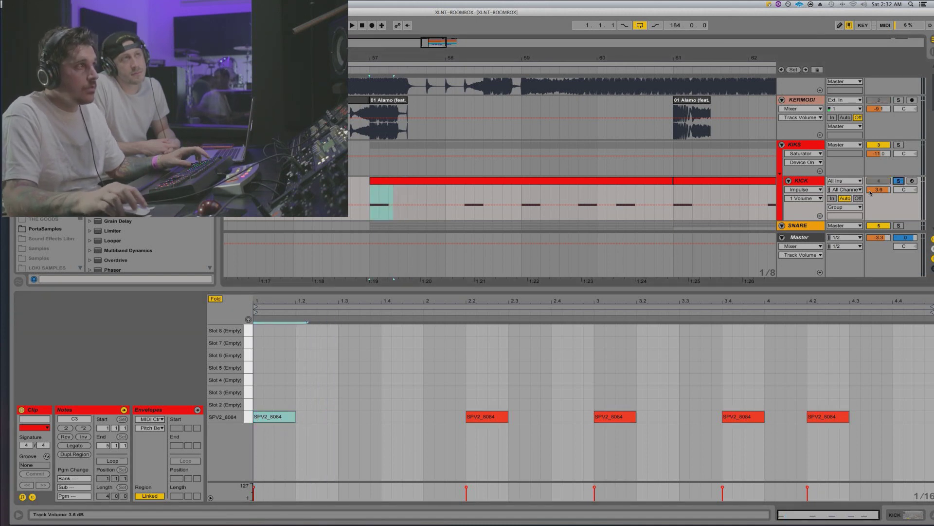
pyautogui.moveTo(319, 395); pyautogui.dragTo(266, 448)
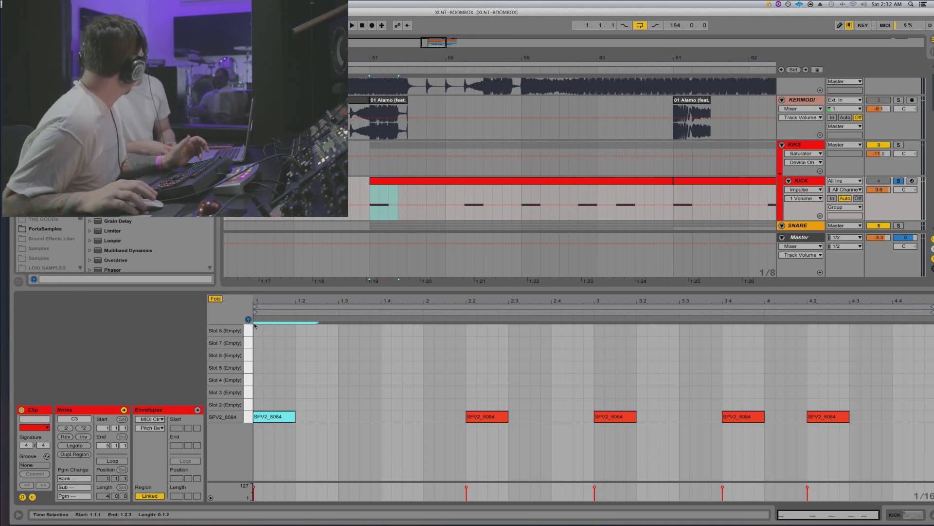
pyautogui.moveTo(299, 369); pyautogui.dragTo(253, 479)
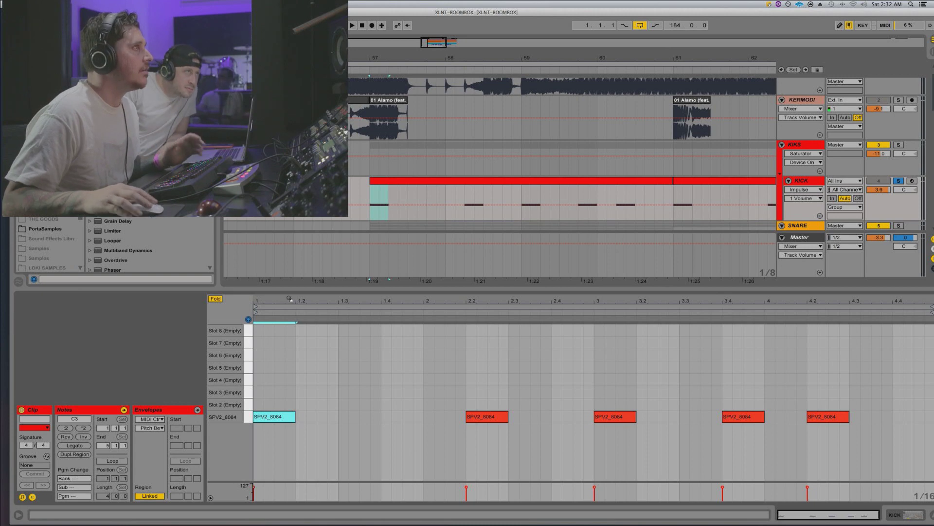
# Load the consolidated 808 attack slice into the second slot of the KICK track's Impulse and preview it
pyautogui.click(812, 183)
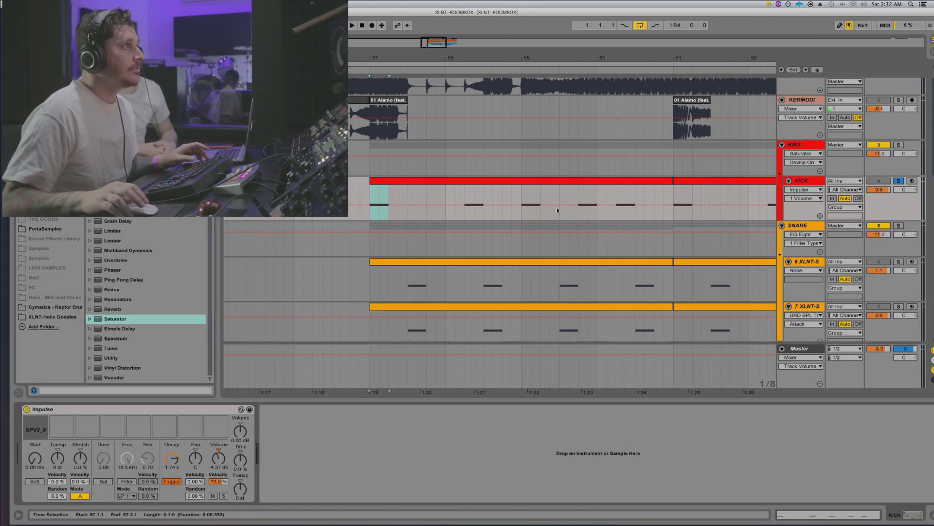
pyautogui.scroll(-10, 494, 232)
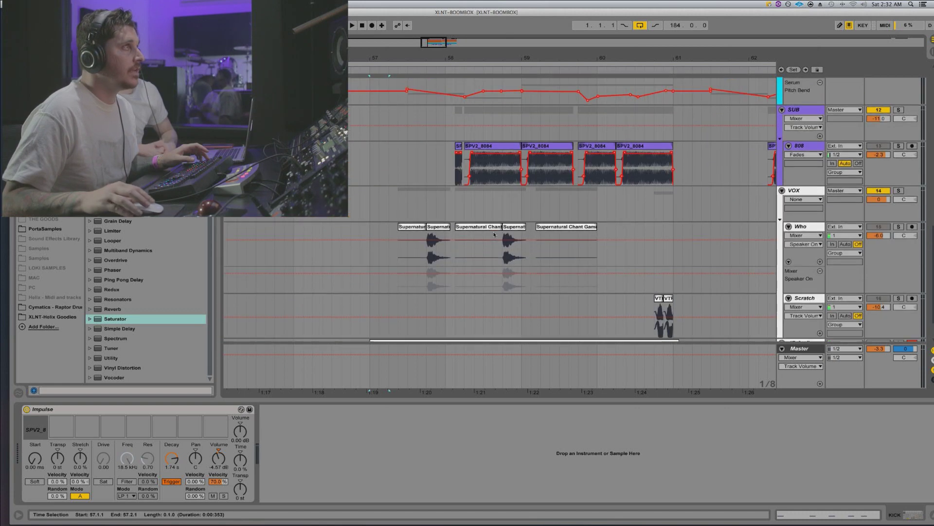
pyautogui.click(459, 165)
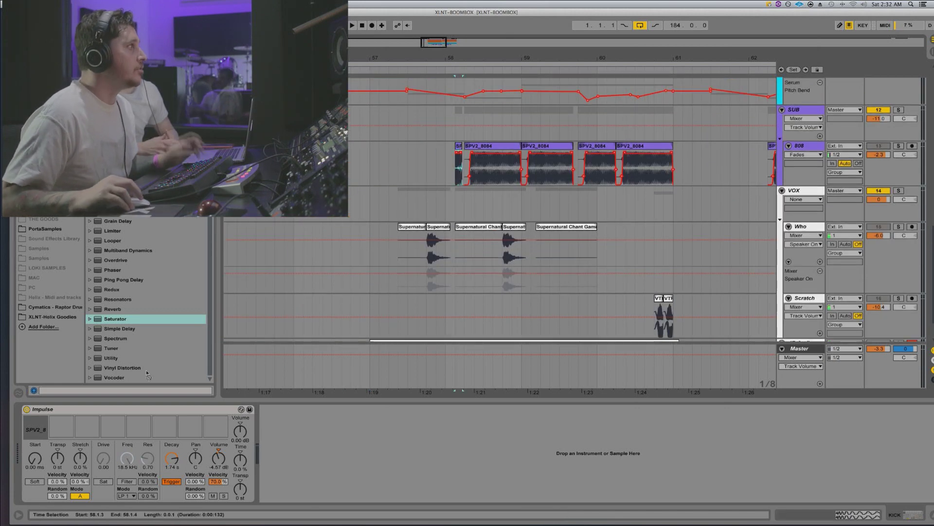
pyautogui.moveTo(85, 413); pyautogui.dragTo(66, 430)
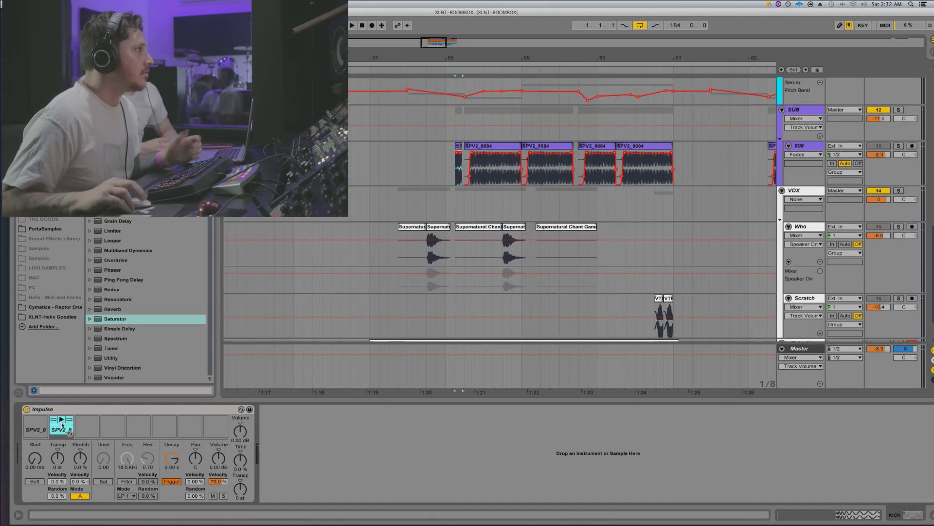
pyautogui.click(61, 419)
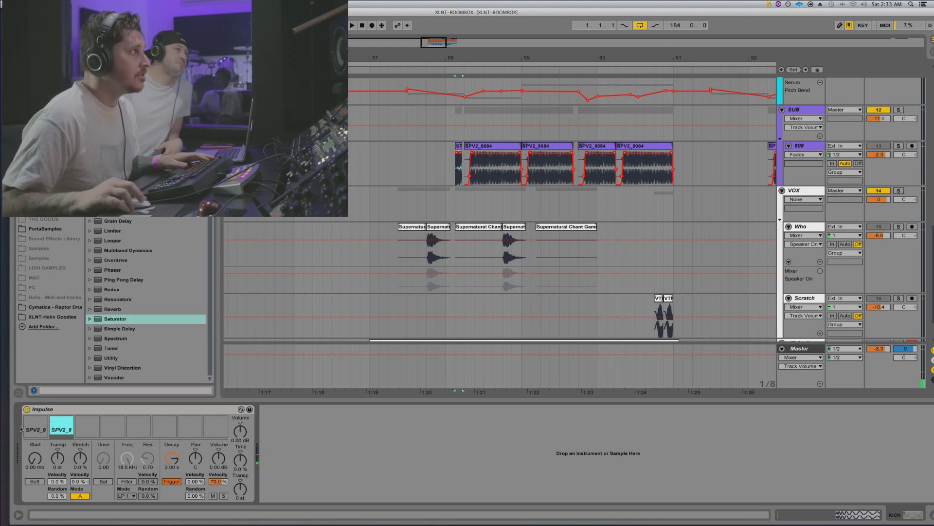
# Shorten the decay of the second Impulse slot on the KICK track and lower its volume to -4.00 dB
pyautogui.moveTo(164, 466); pyautogui.dragTo(219, 457)
pyautogui.scroll(15, 455, 232)
pyautogui.hscroll(3, 456, 233)
pyautogui.hscroll(-4, 455, 232)
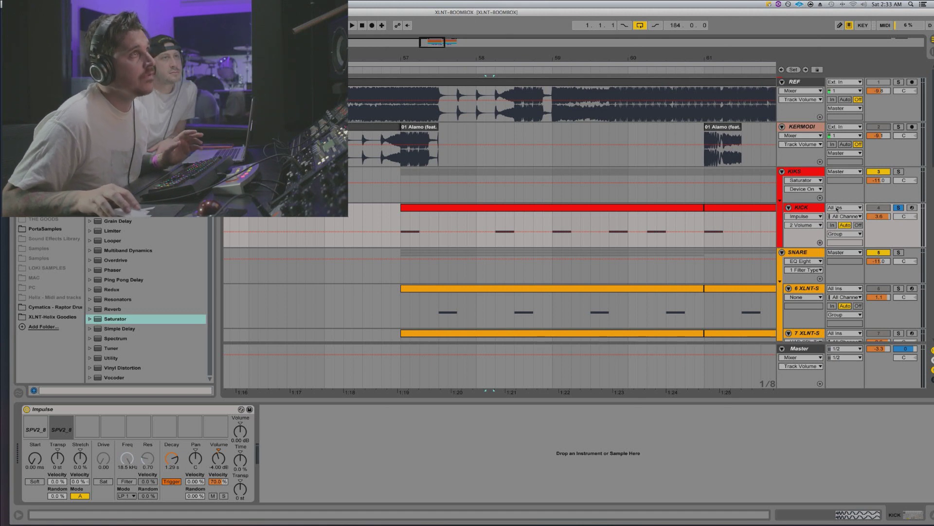
# Select the soloed KICK track's clip spanning bars 57 to 61 and play it back
pyautogui.click(820, 208)
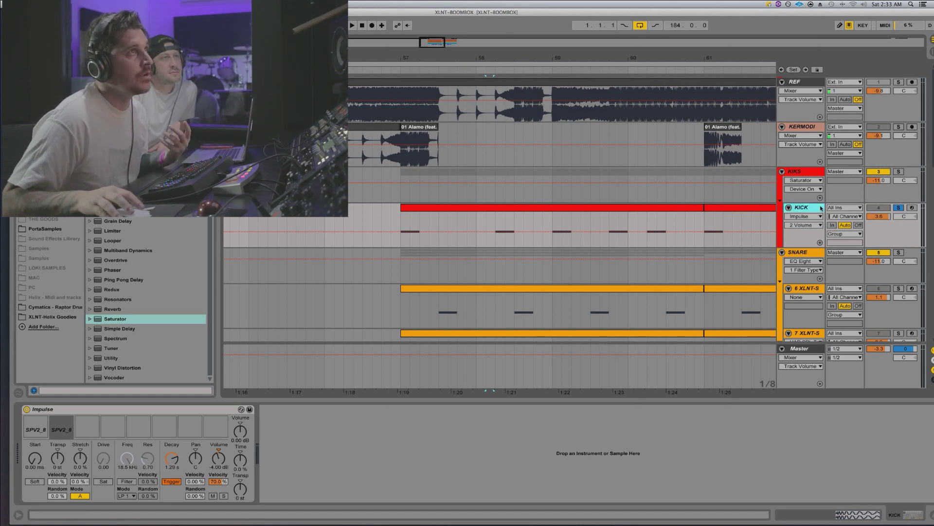
pyautogui.click(810, 174)
pyautogui.click(811, 208)
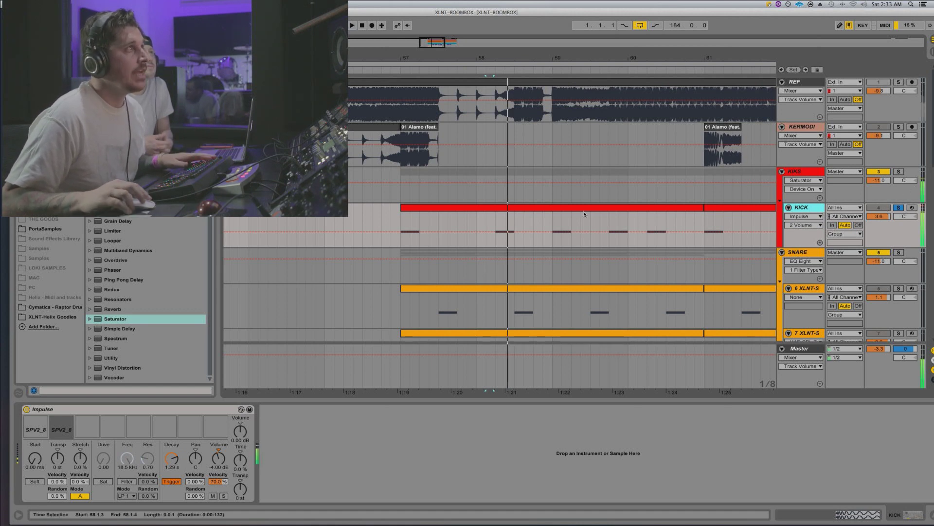
pyautogui.click(417, 205)
pyautogui.press('space')
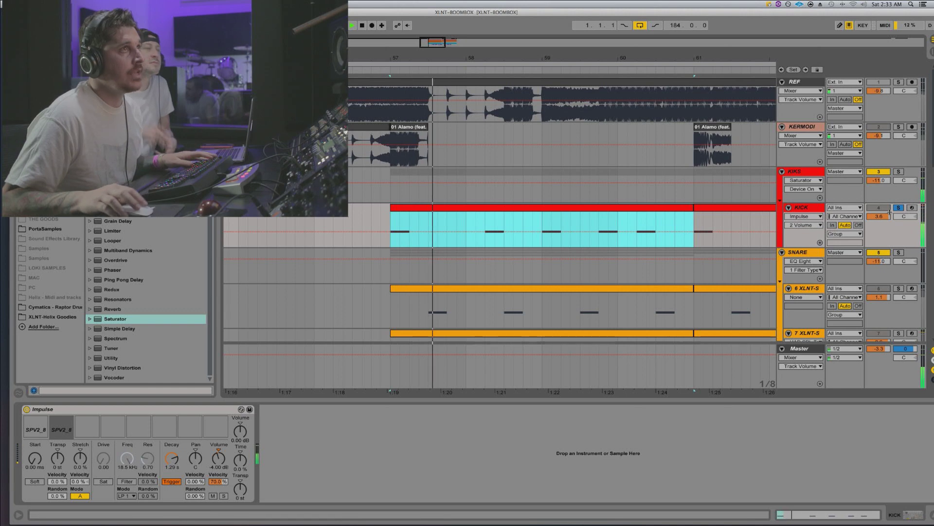
# Delete the short attack slice at 58.1.3 on the 808 track
pyautogui.scroll(-8, 898, 209)
pyautogui.scroll(-7, 898, 209)
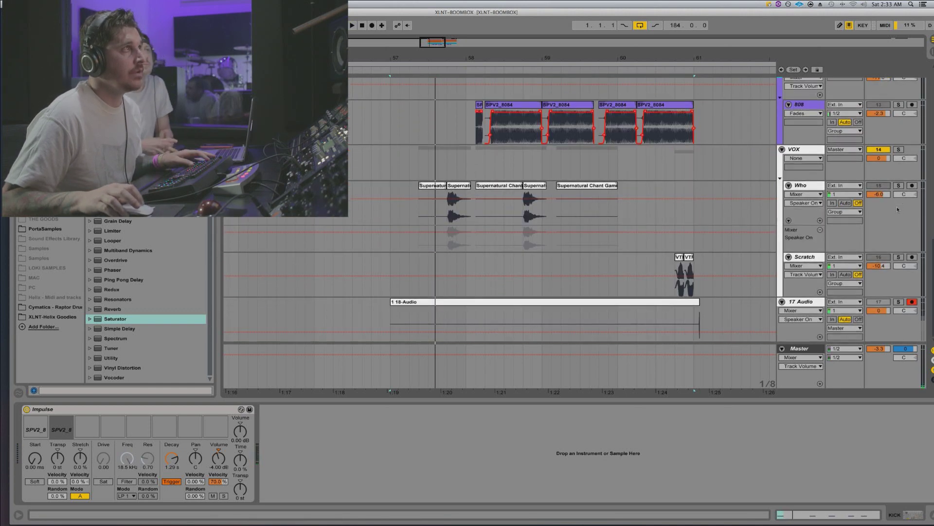
pyautogui.scroll(2, 898, 209)
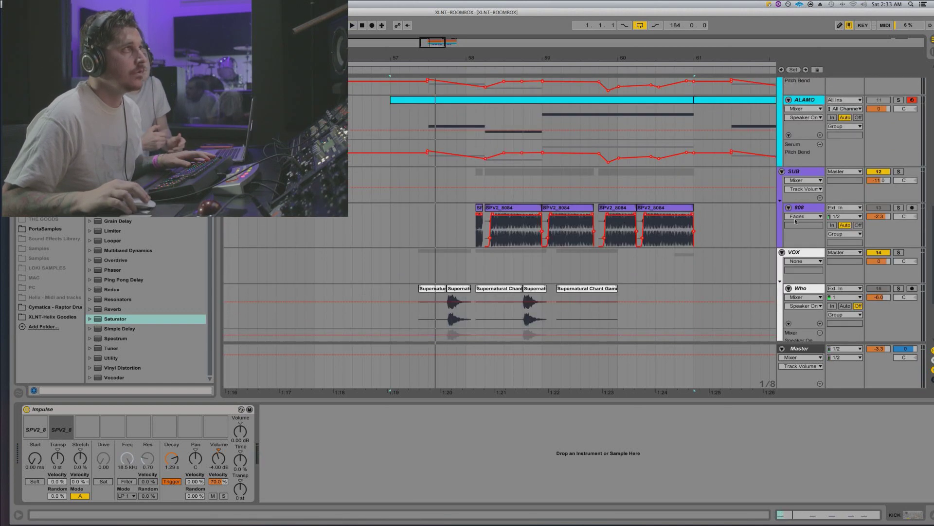
pyautogui.click(479, 210)
pyautogui.press('Delete')
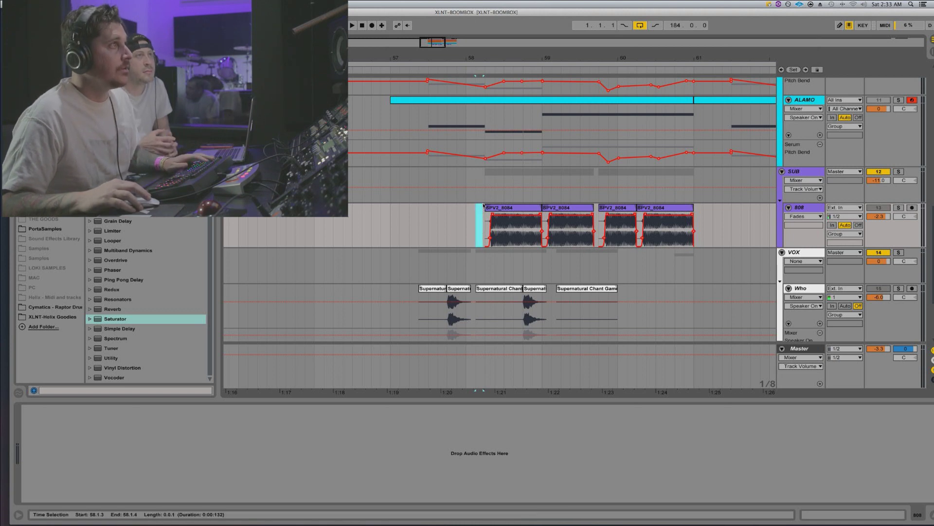
# Solo the 808 track and listen to its SPV2_8084 clip from 58.2.1
pyautogui.click(513, 216)
pyautogui.press('space')
pyautogui.press('space')
pyautogui.press('space')
pyautogui.press('space')
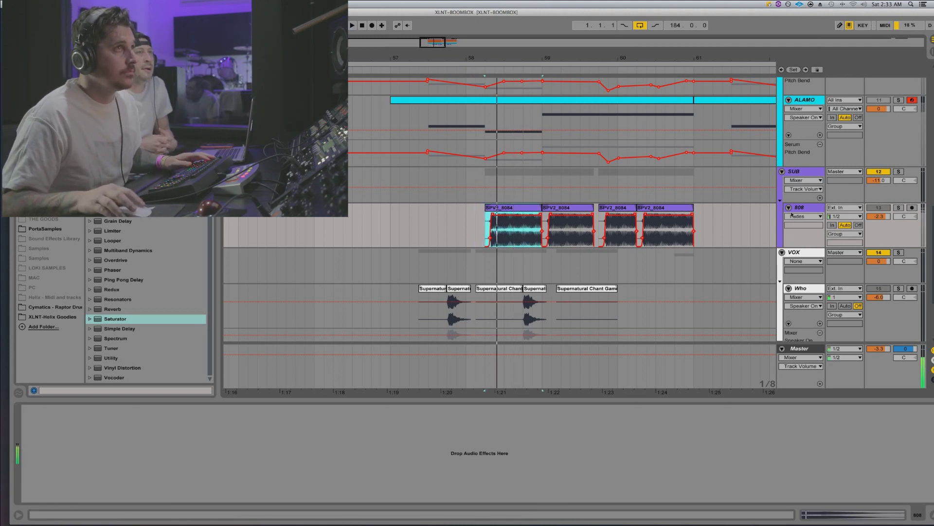
pyautogui.click(898, 208)
pyautogui.press('space')
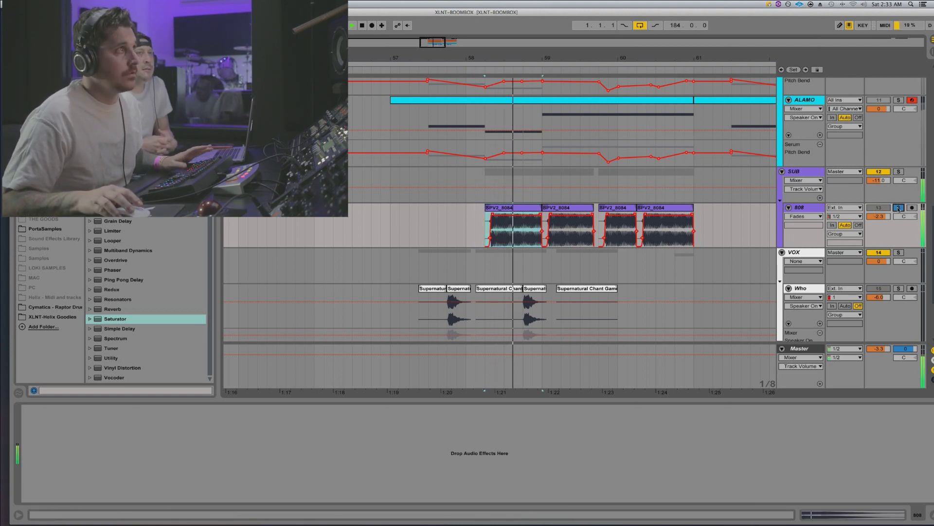
pyautogui.press('space')
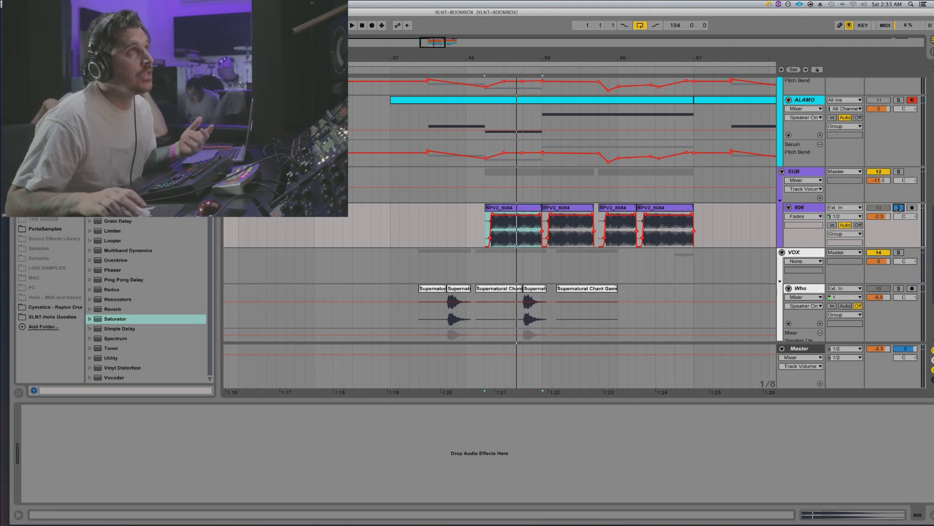
pyautogui.click(899, 207)
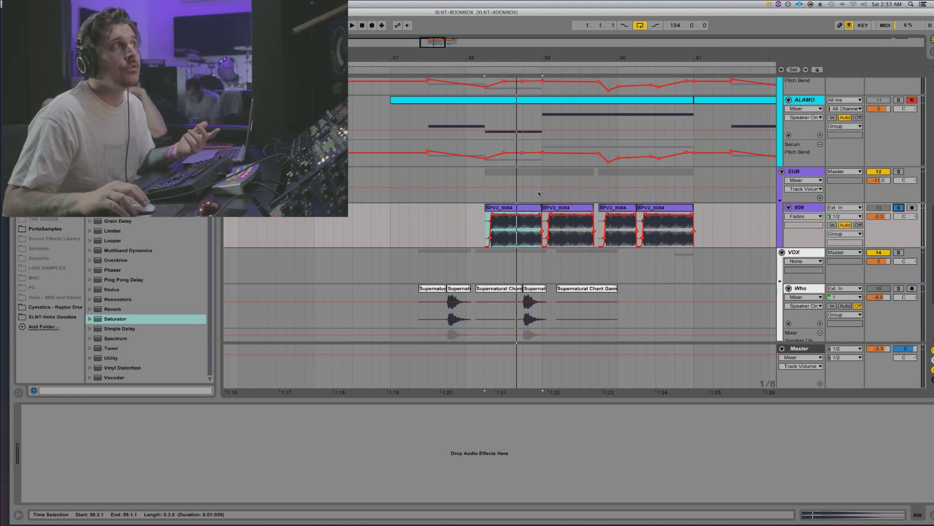
# Open the SPV2_8084 clip spanning 60.2.1 to 61.1.1 on the 808 track to show its sample
pyautogui.click(518, 209)
pyautogui.moveTo(519, 57); pyautogui.dragTo(530, 88)
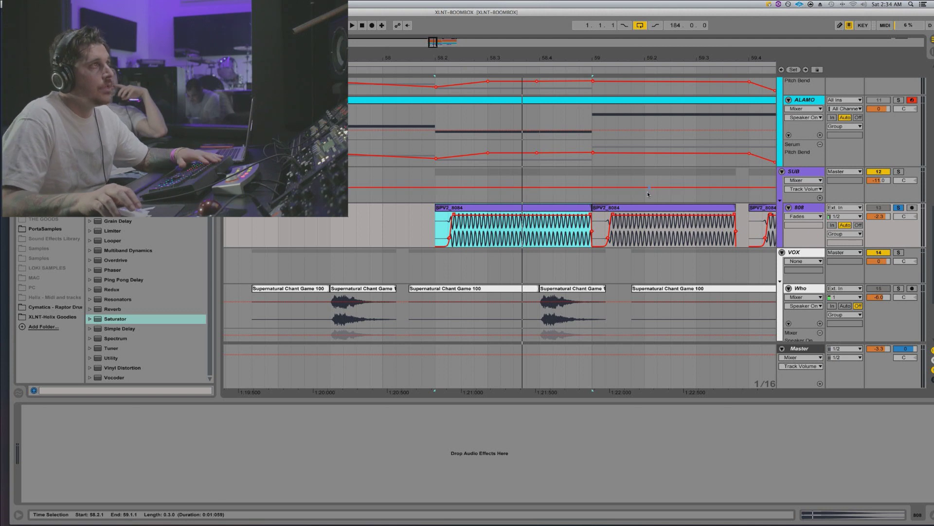
pyautogui.hscroll(2, 657, 202)
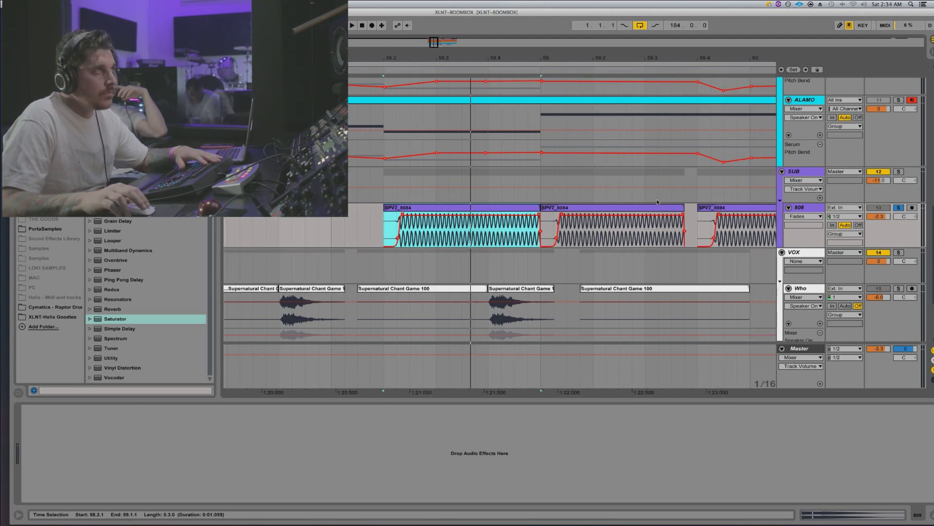
pyautogui.hscroll(10, 657, 201)
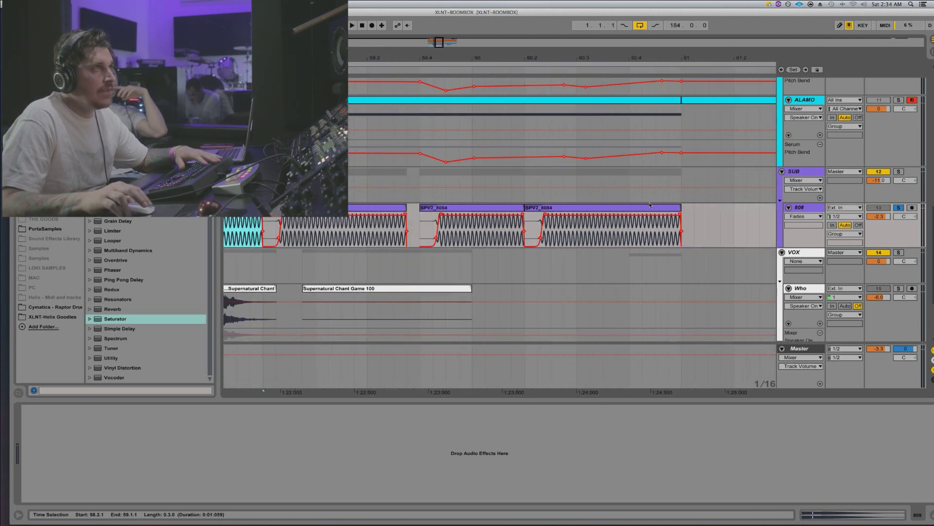
pyautogui.click(635, 209)
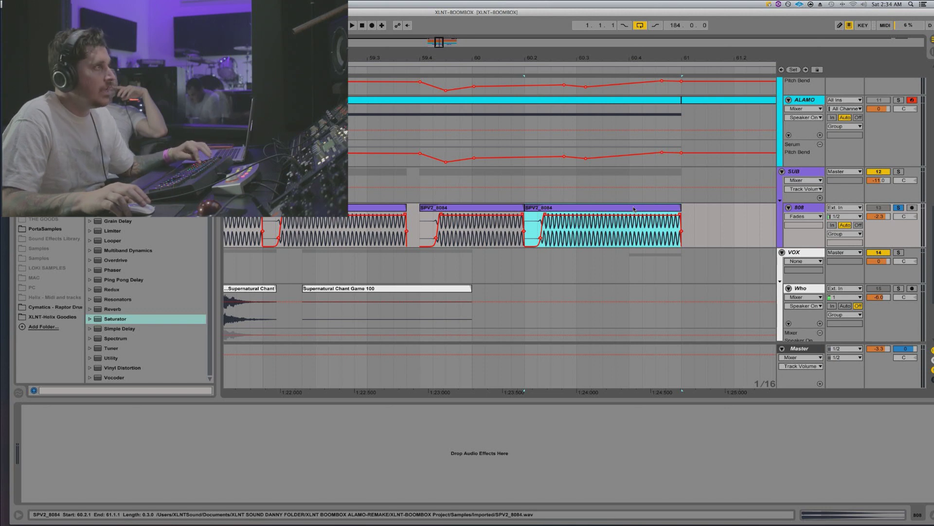
pyautogui.doubleClick(634, 209)
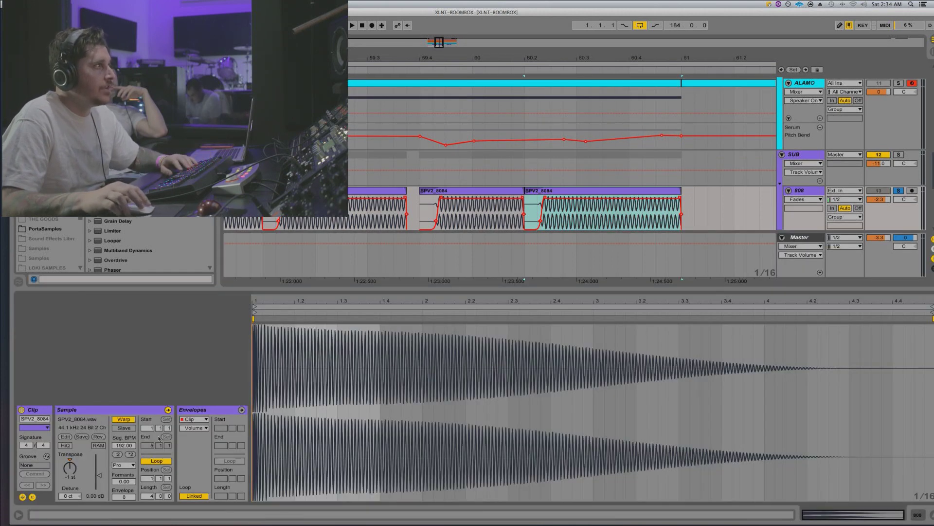
# Display the 808 clip's transposition envelope and play the clip to hear its pitch movement
pyautogui.click(195, 428)
pyautogui.click(197, 442)
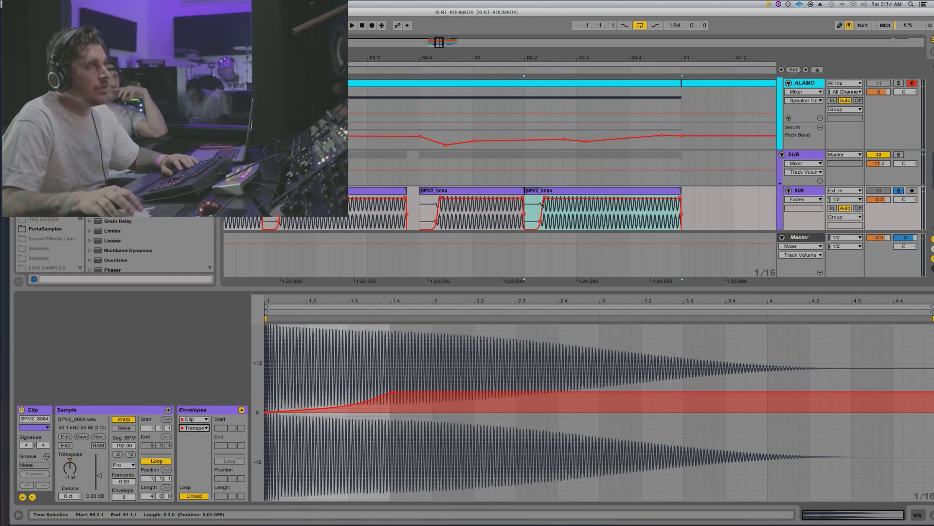
pyautogui.press('space')
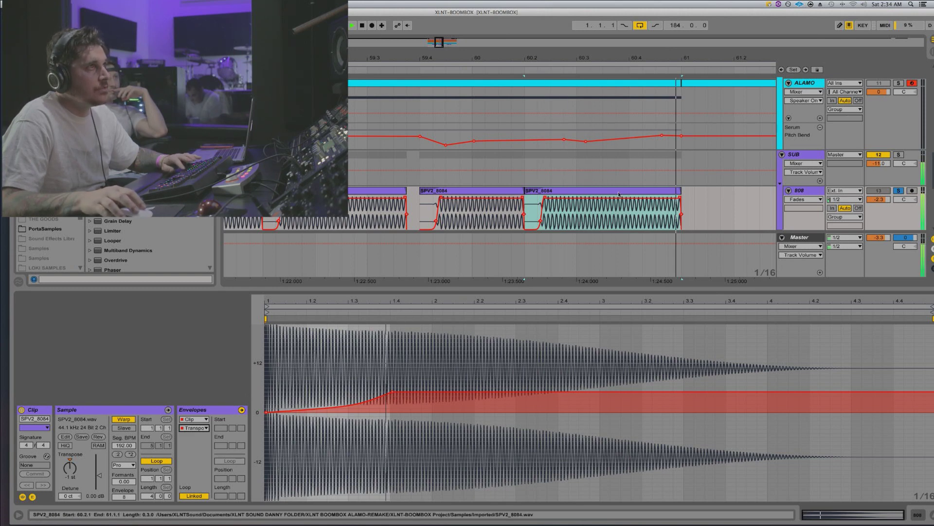
pyautogui.press('space')
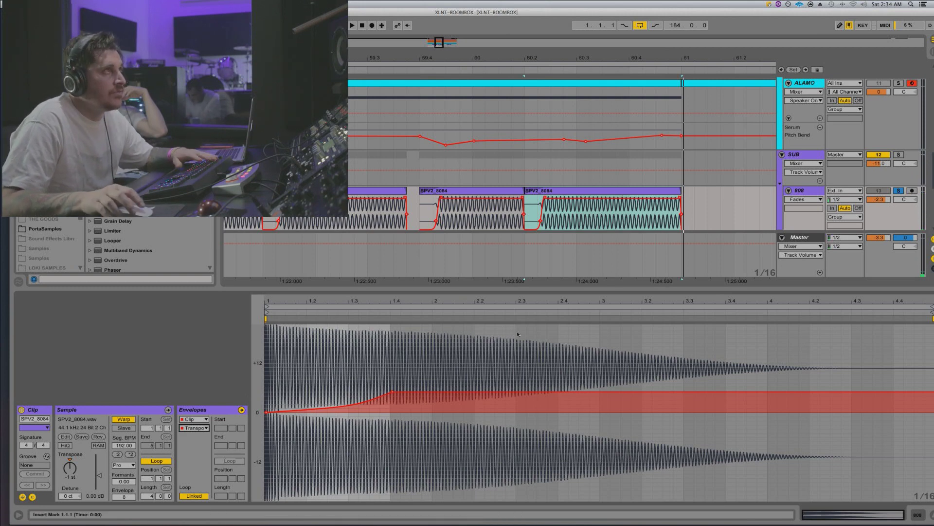
# Unsolo the 808 track and select the first SPV2_8084 note in the KICK clip spanning bars 57 to 61
pyautogui.moveTo(497, 59); pyautogui.dragTo(498, 24)
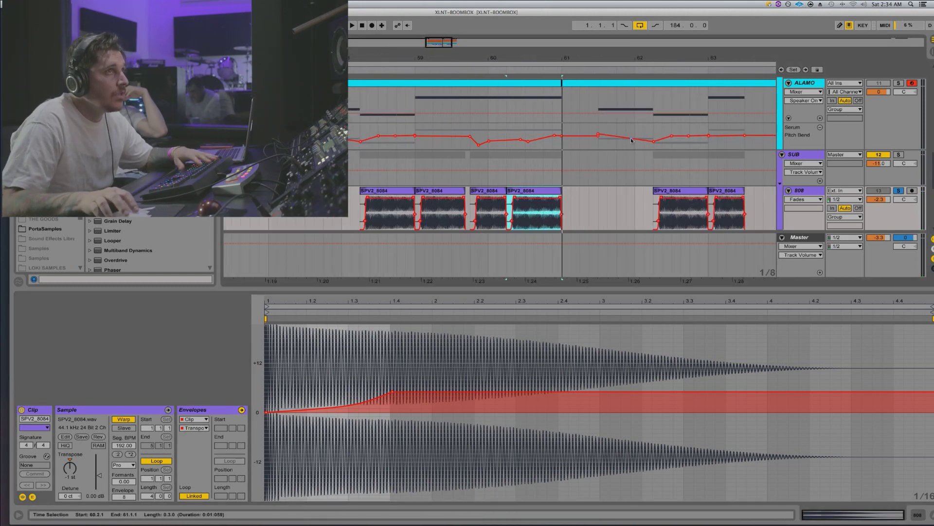
pyautogui.click(898, 191)
pyautogui.scroll(10, 649, 157)
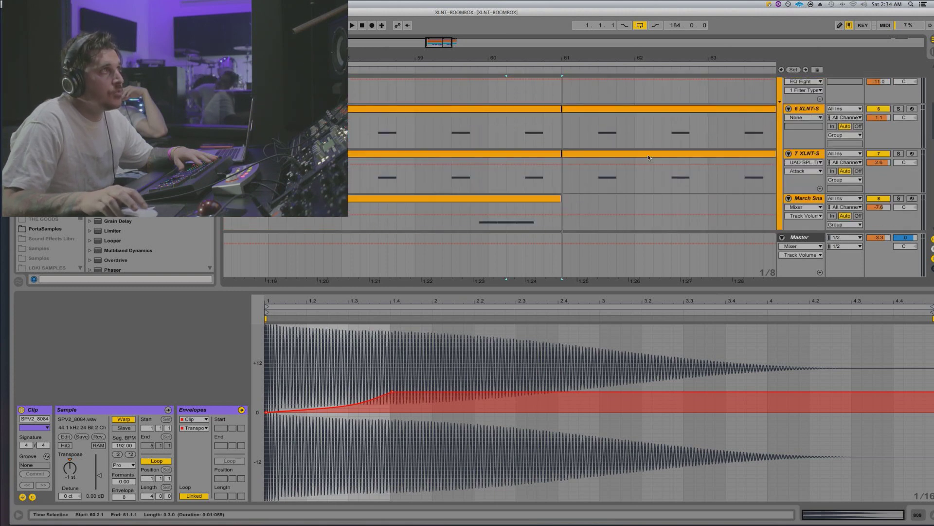
pyautogui.click(801, 183)
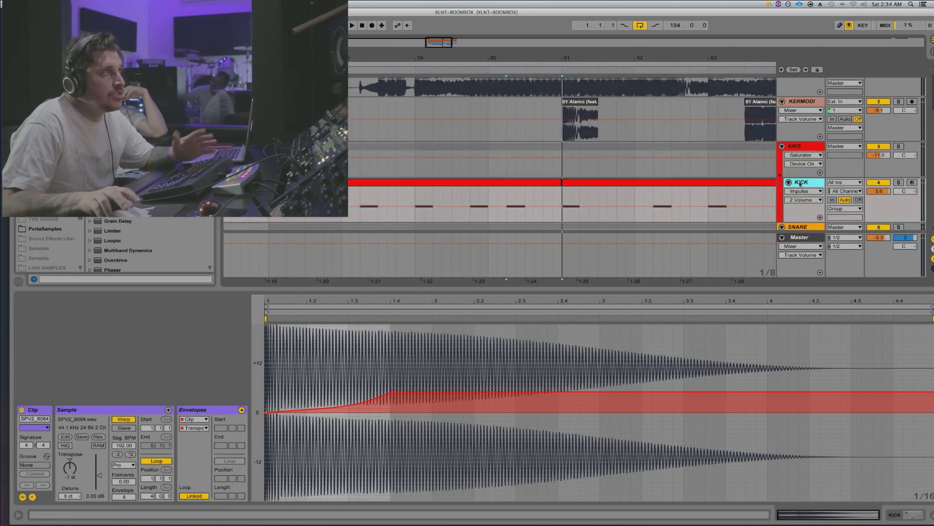
pyautogui.click(367, 183)
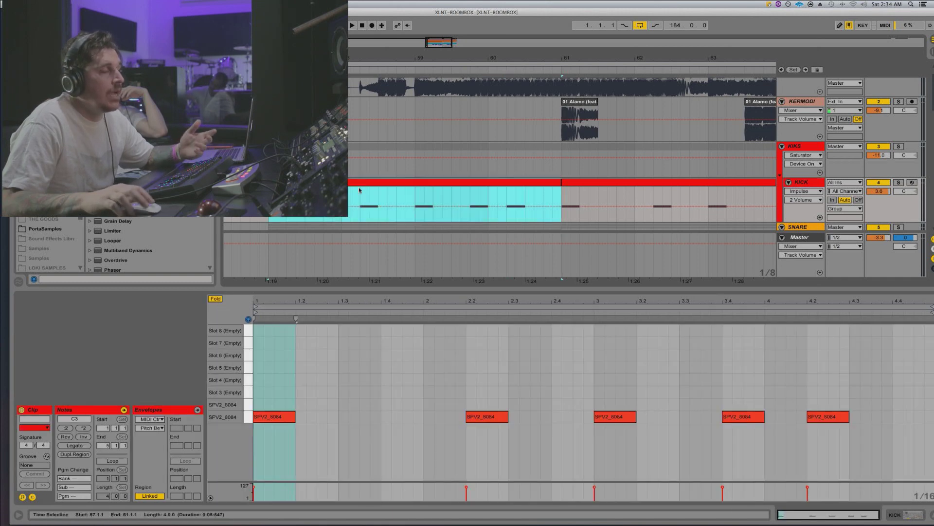
pyautogui.moveTo(312, 373); pyautogui.dragTo(255, 433)
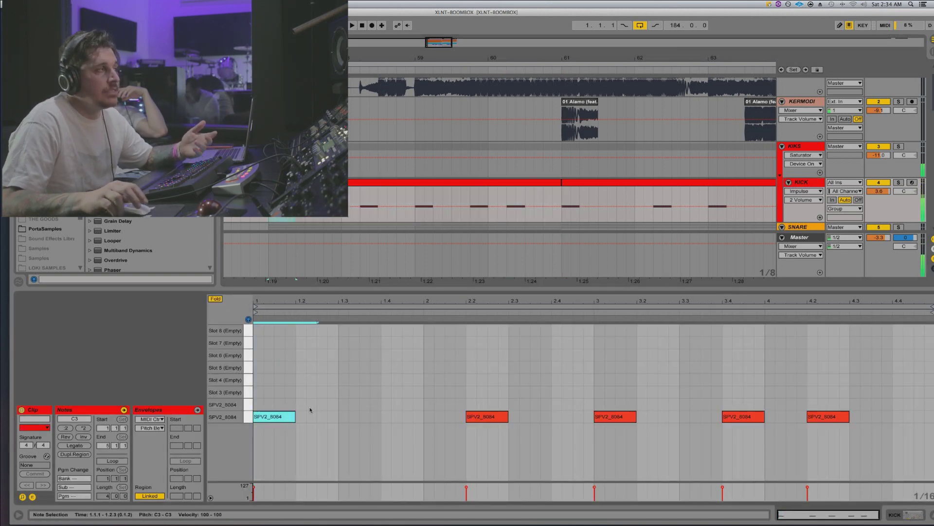
pyautogui.click(323, 261)
pyautogui.scroll(-4, 323, 262)
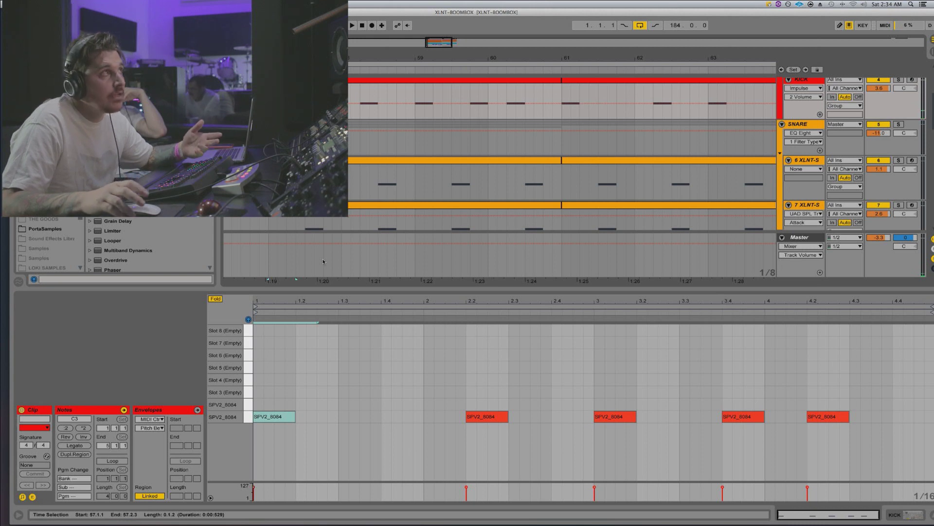
pyautogui.hscroll(7, 302, 209)
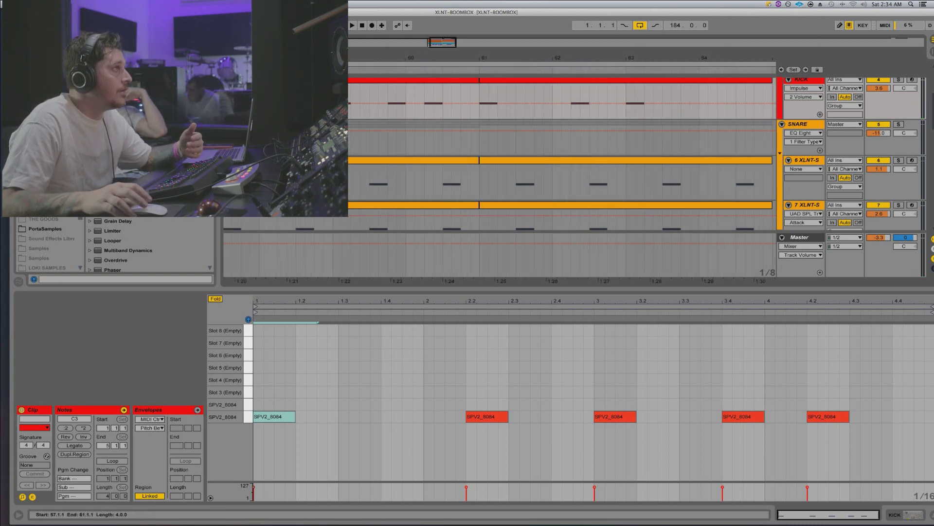
pyautogui.hscroll(-8, 301, 209)
pyautogui.hscroll(-2, 302, 209)
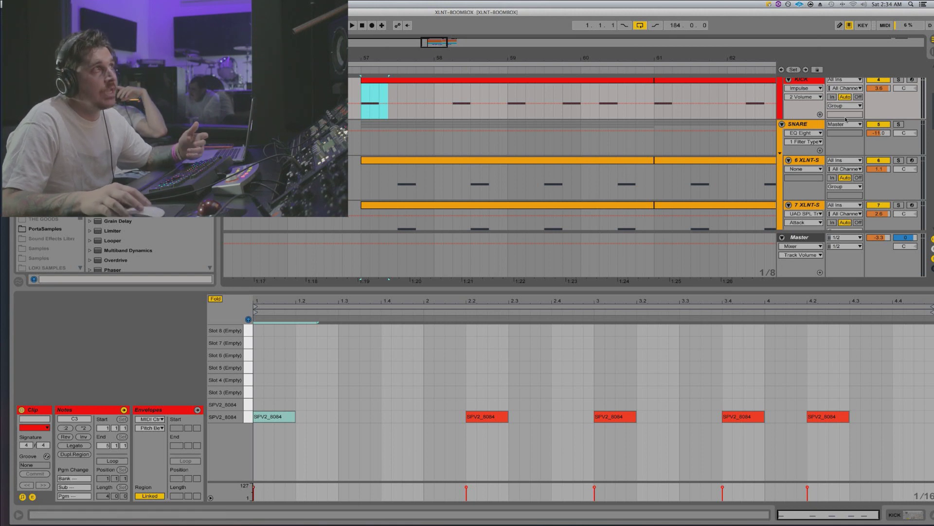
# Delete the three near-silent Supernatural Chant clips between 57.2.3 and 60.1.1 on the Who track, leaving the two vocal hits
pyautogui.scroll(-5, 503, 165)
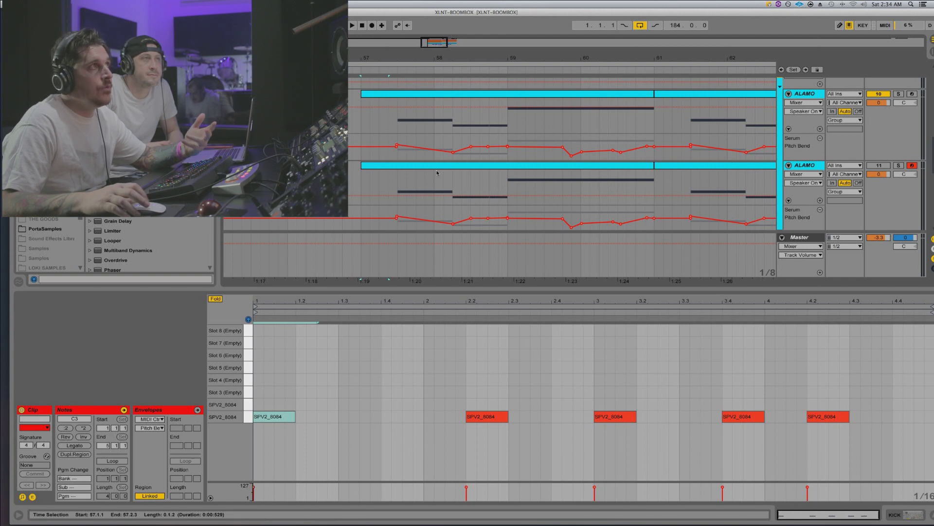
pyautogui.scroll(-4, 437, 173)
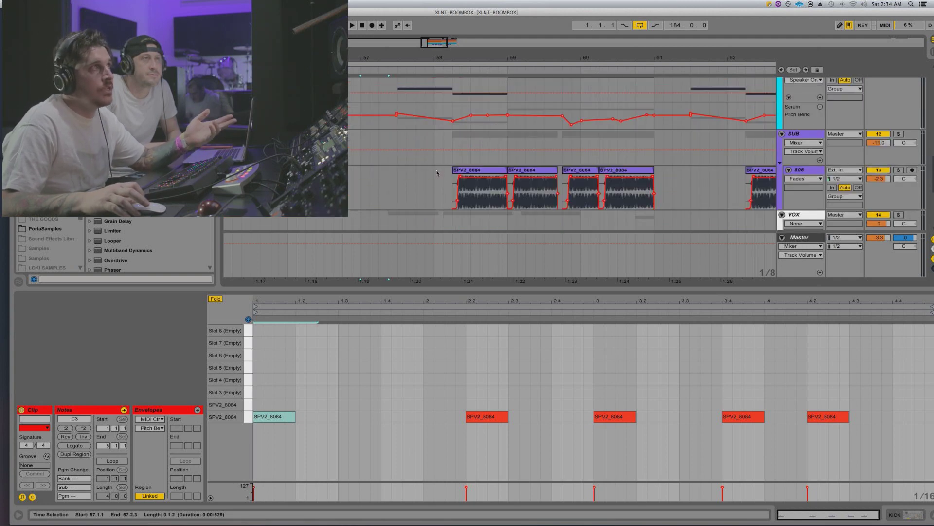
pyautogui.scroll(-4, 437, 172)
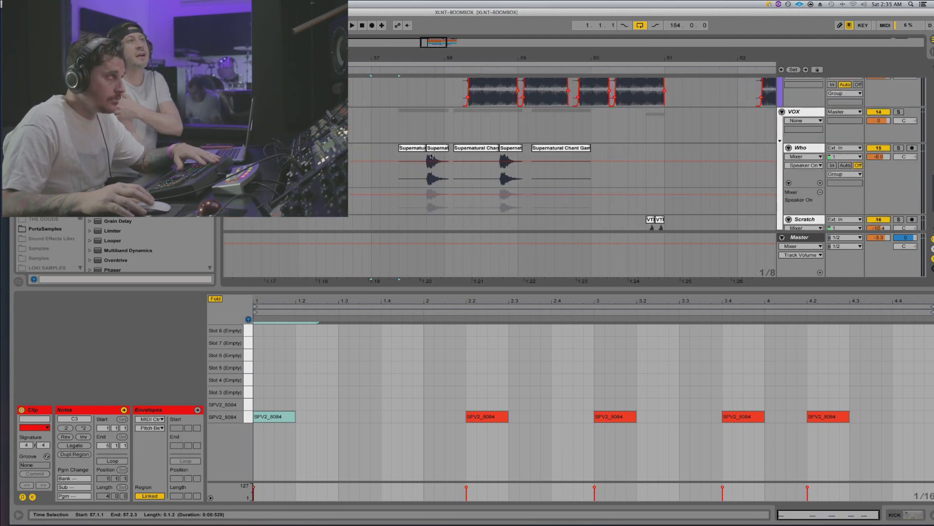
pyautogui.click(412, 152)
pyautogui.press('Delete')
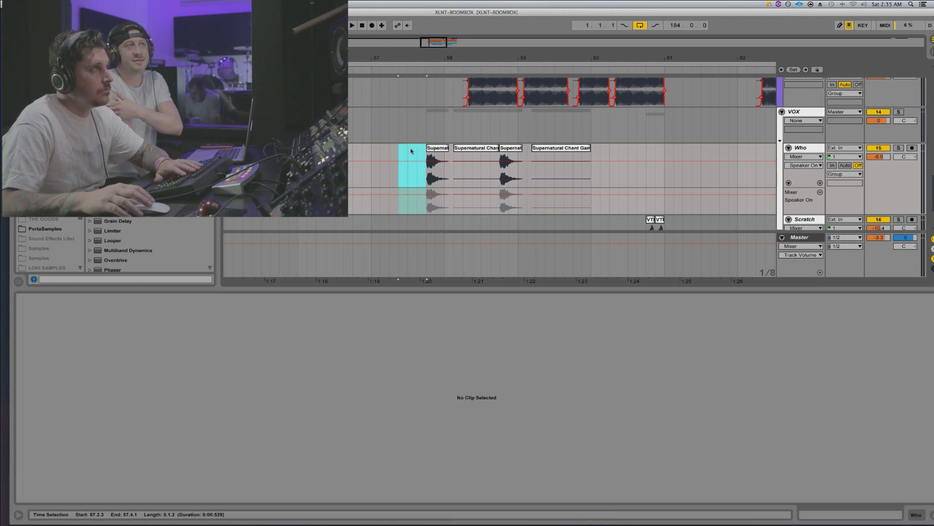
pyautogui.click(463, 151)
pyautogui.press('Delete')
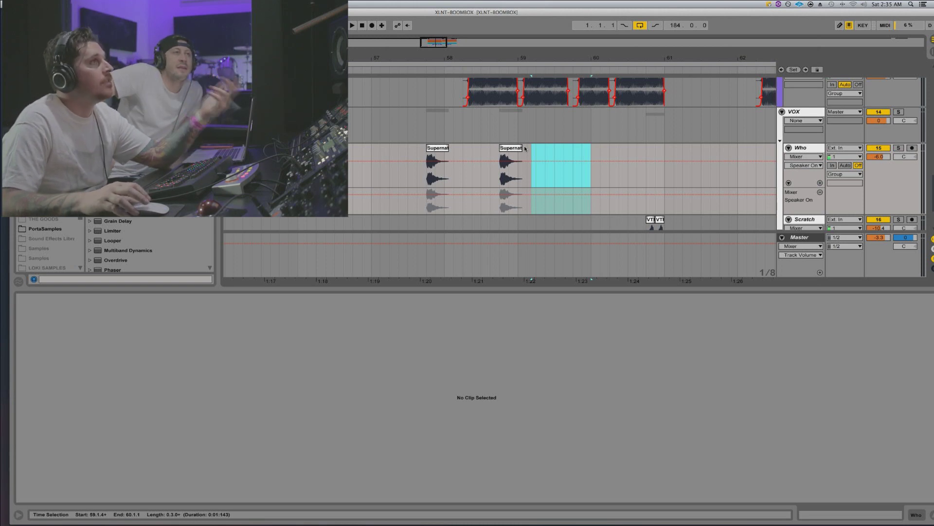
# Select the first snare track, 6 XLNT-S, inside the SNARE group
pyautogui.scroll(15, 515, 152)
pyautogui.scroll(-10, 515, 152)
pyautogui.scroll(8, 515, 151)
pyautogui.hscroll(-1, 742, 137)
pyautogui.hscroll(1, 740, 135)
pyautogui.scroll(1, 741, 136)
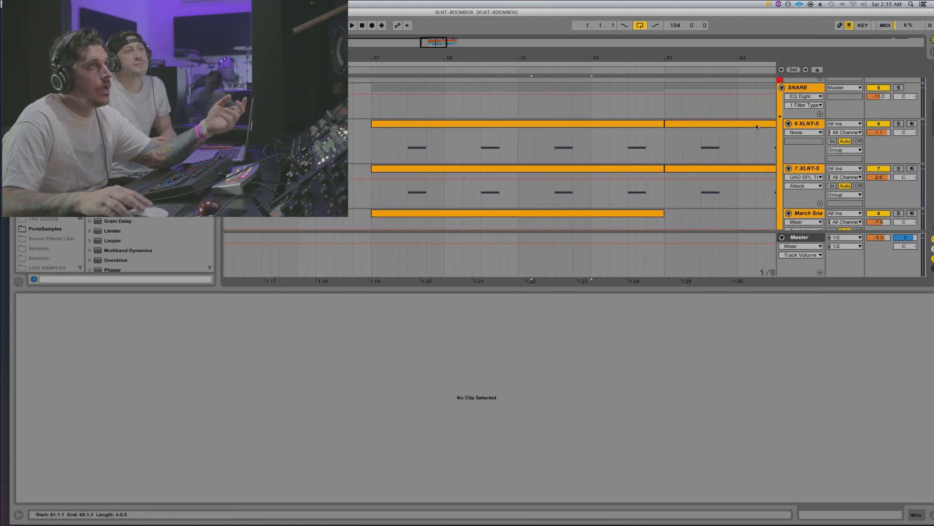
pyautogui.click(802, 90)
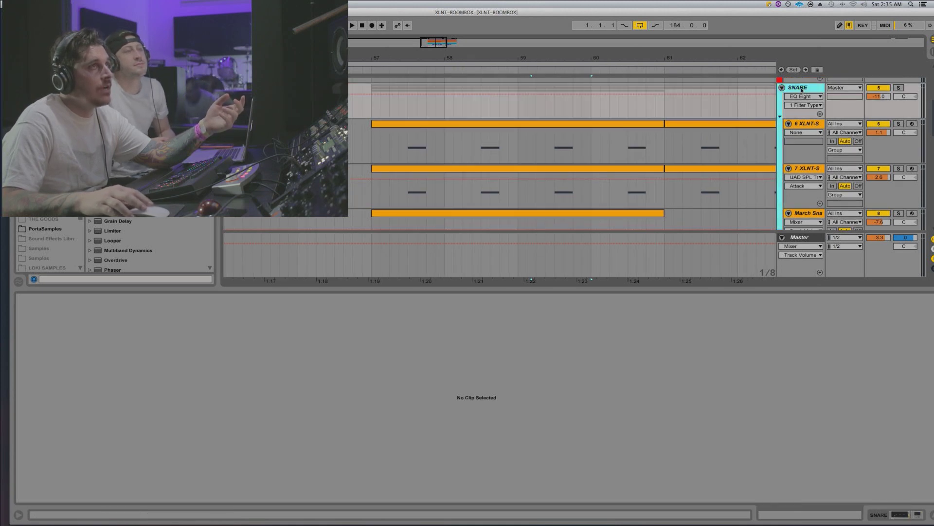
pyautogui.click(804, 124)
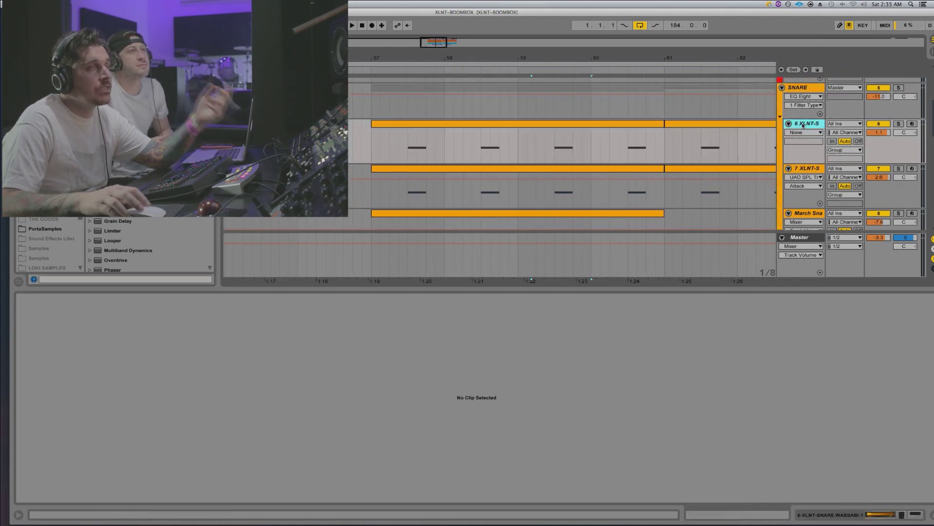
# Solo the first snare track, 6 XLNT-S, and play its clip from bar 57
pyautogui.click(899, 124)
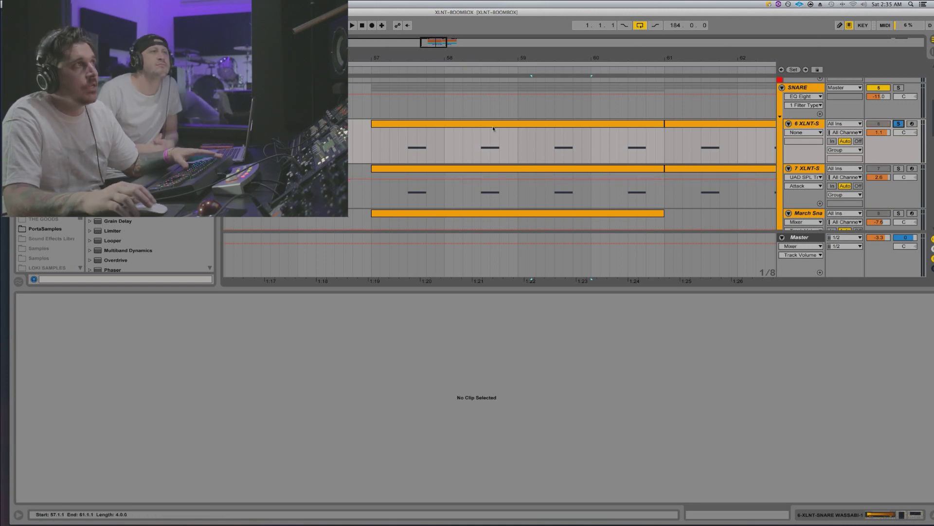
pyautogui.click(447, 125)
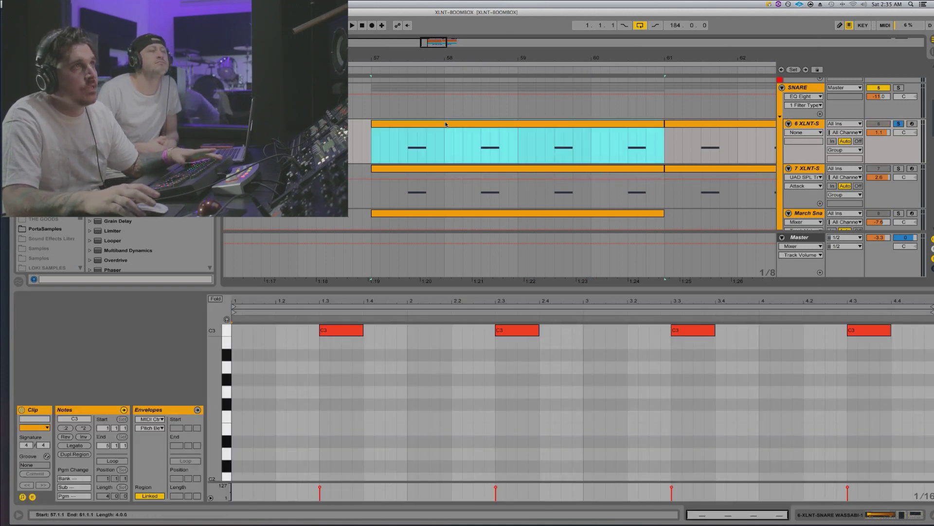
pyautogui.press('space')
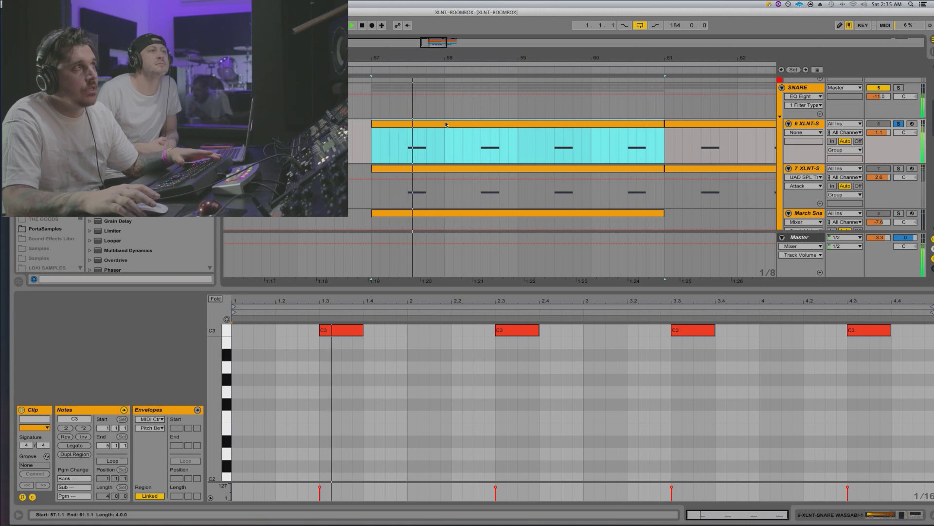
pyautogui.press('space')
# Display the device chain of the 6 XLNT-S snare track
pyautogui.scroll(5, 446, 124)
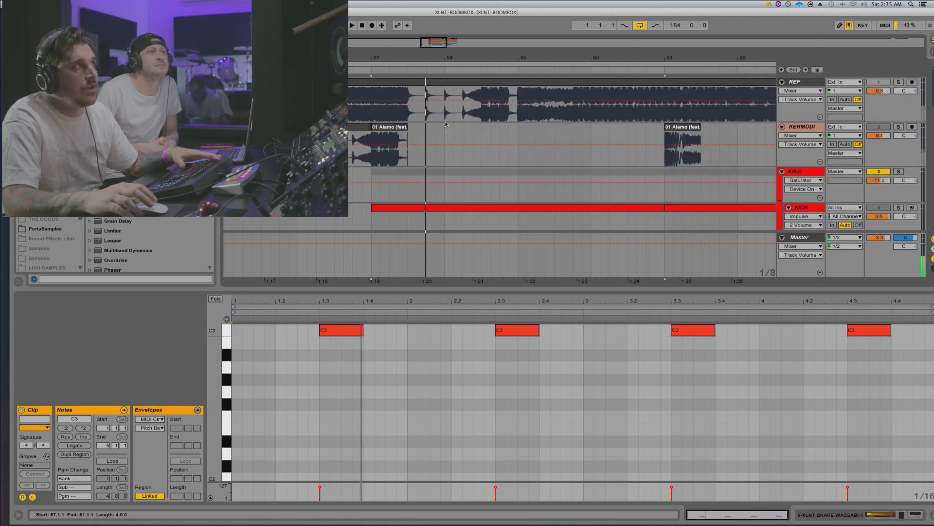
pyautogui.scroll(-5, 396, 212)
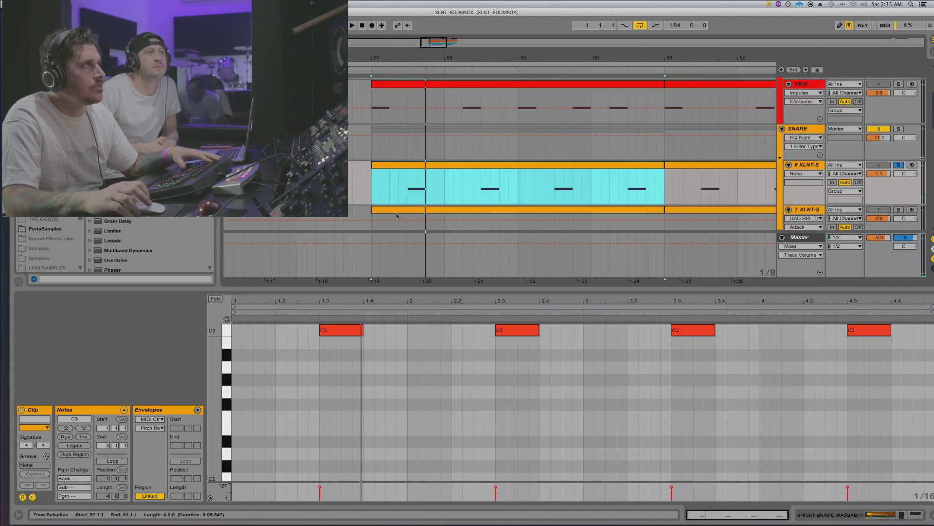
pyautogui.hotkey('shift', 'Tab')
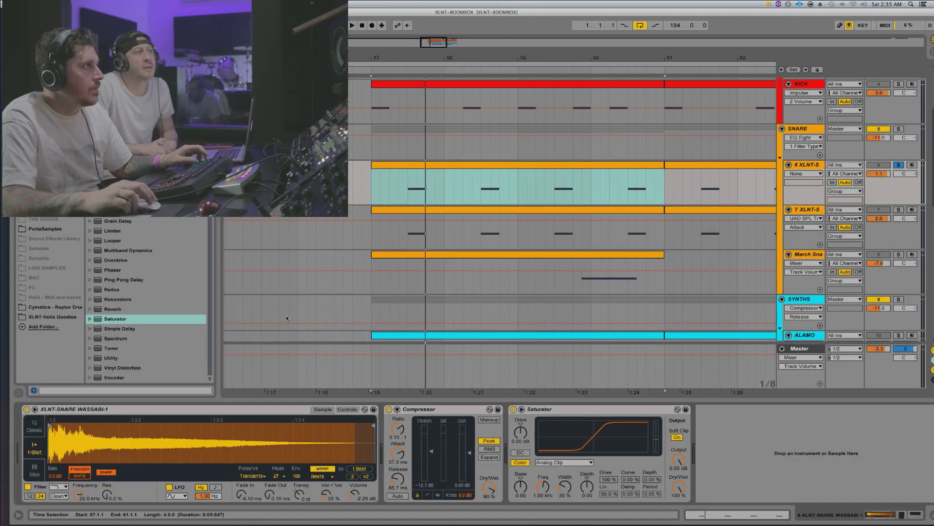
# Cut away the Alamo audio before bar 59 on the REF track and move the remaining clip to 57.1.1
pyautogui.scroll(5, 464, 220)
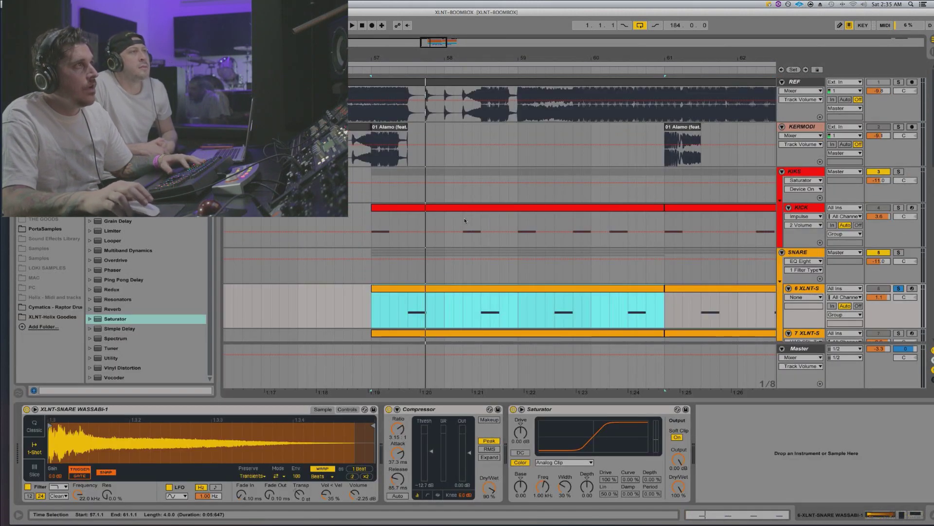
pyautogui.click(520, 107)
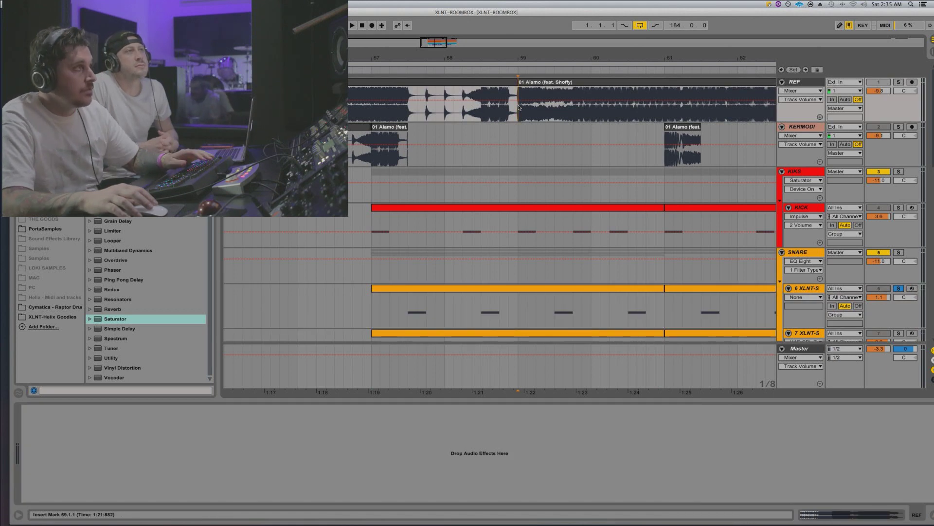
pyautogui.click(476, 83)
pyautogui.press('Delete')
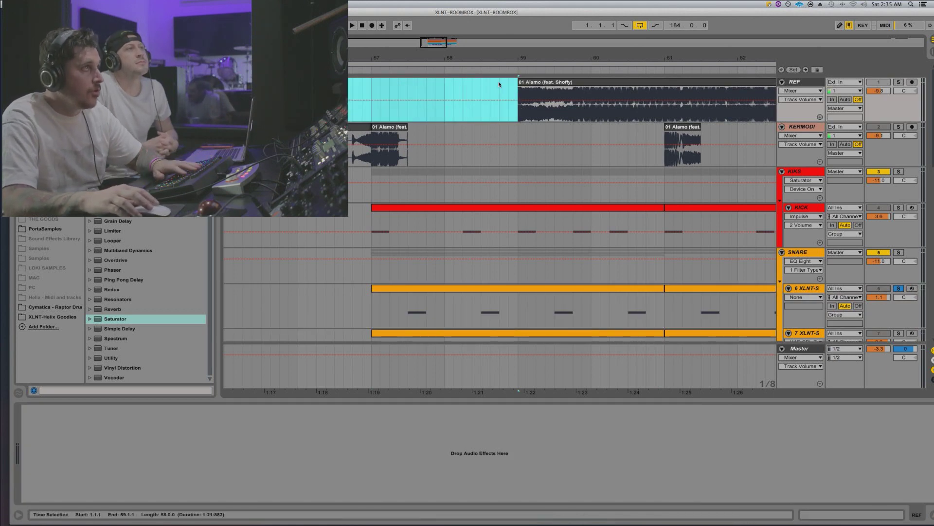
pyautogui.moveTo(536, 83); pyautogui.dragTo(390, 85)
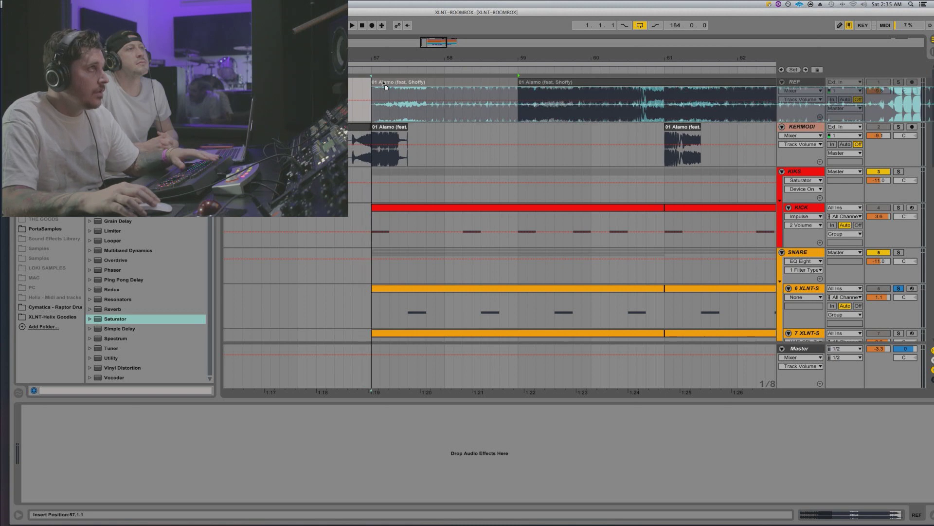
# Solo the REF track and play the moved Alamo clip from bar 57
pyautogui.click(898, 82)
pyautogui.press('space')
pyautogui.click(512, 105)
pyautogui.press('space')
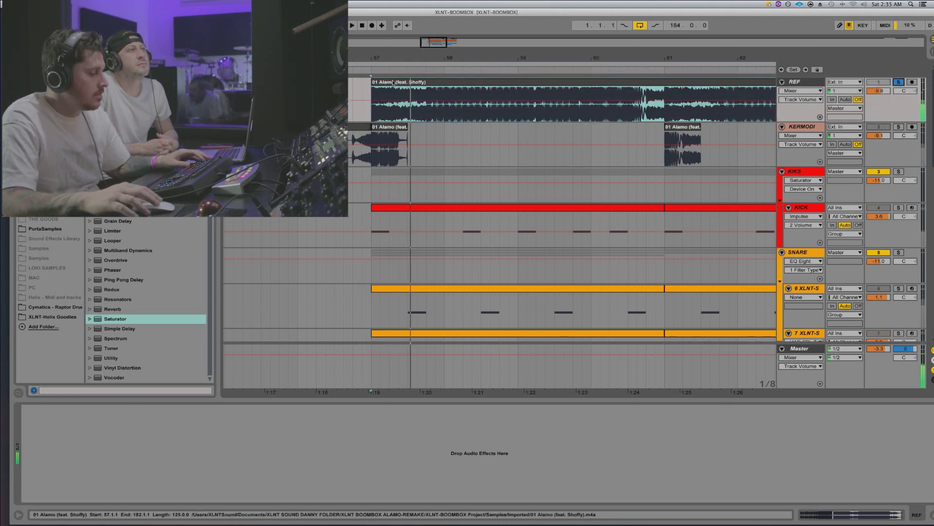
# Undo the reference clip move, place the Alamo clip with half a bar more lead-in at 57.1.1, and play it
pyautogui.press('super+z')
pyautogui.moveTo(531, 83); pyautogui.dragTo(374, 82)
pyautogui.press('space')
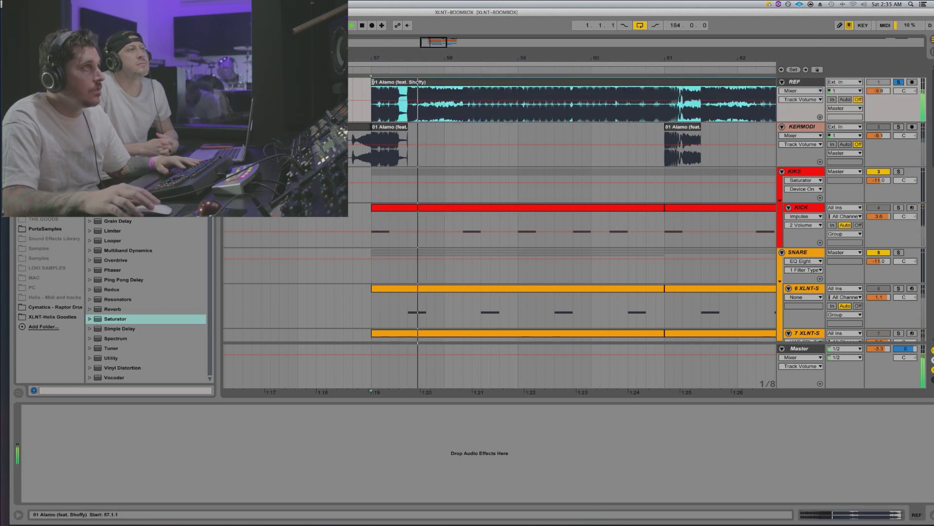
pyautogui.press('space')
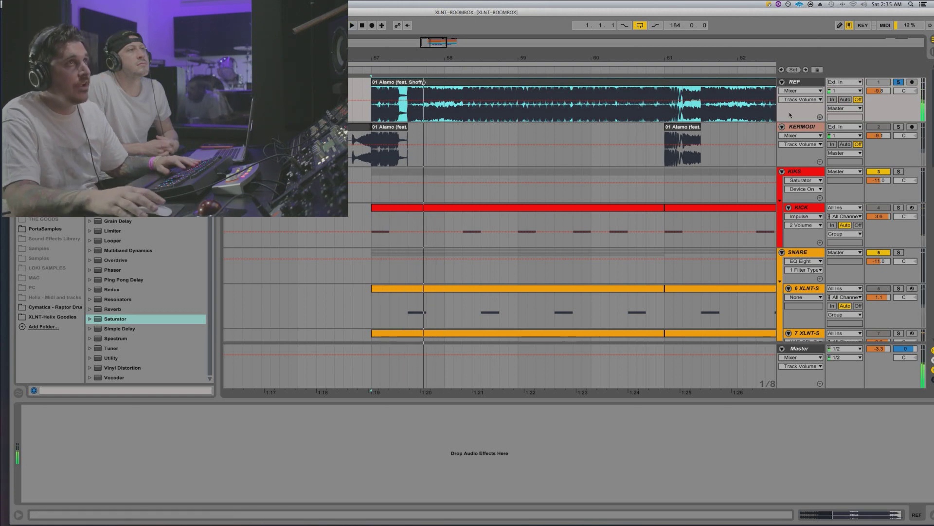
# Unsolo the REF track and select the 6 XLNT-S clip spanning bars 57 to 61
pyautogui.click(898, 82)
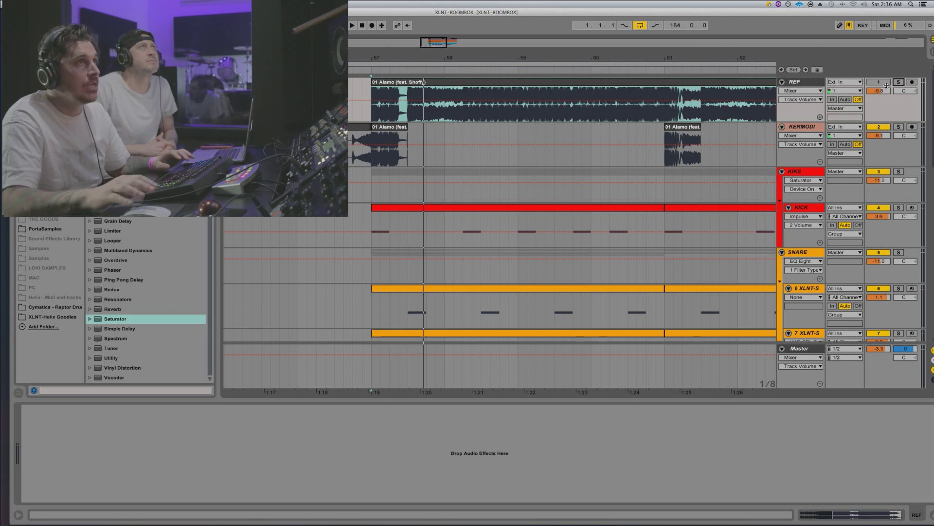
pyautogui.click(408, 289)
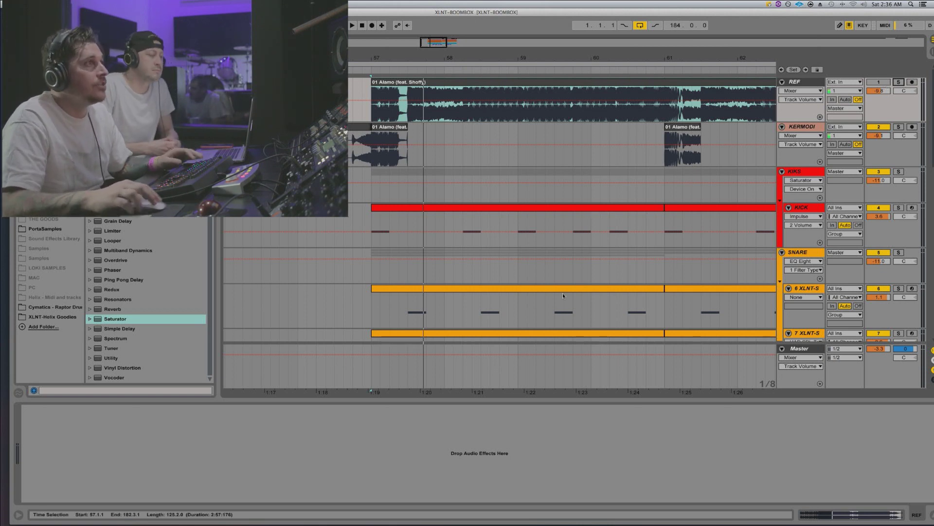
pyautogui.click(411, 288)
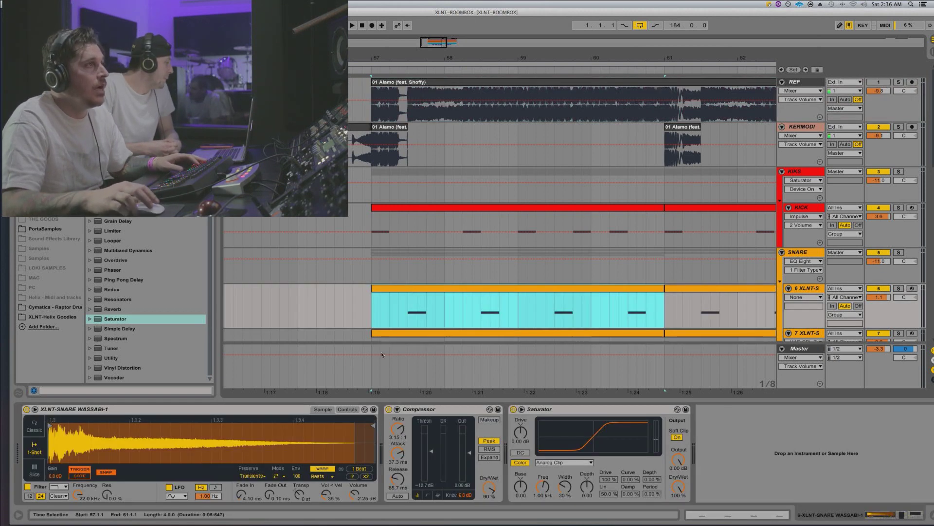
pyautogui.scroll(-1, 439, 302)
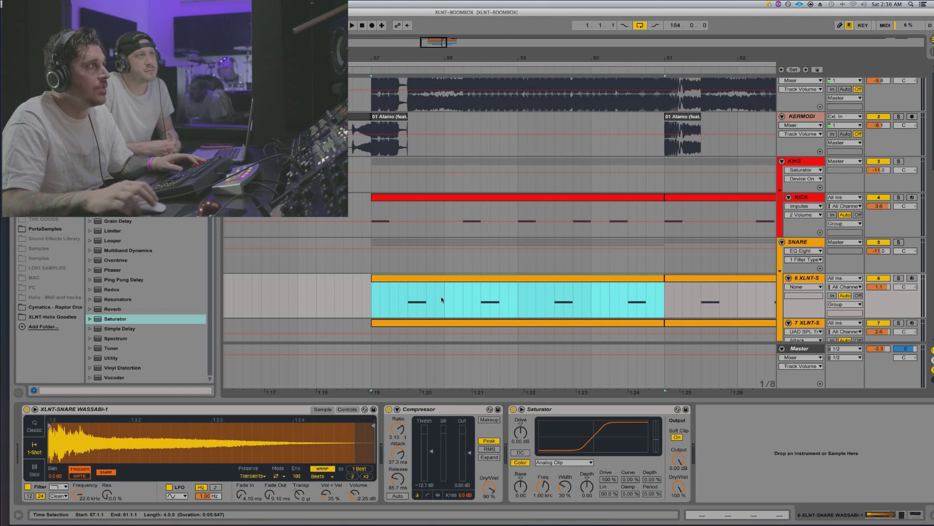
# Insert an audio track below 7 XLNT-S and place XLNT-SNARE WASSABI.wav from the XLNT-Helix Goodies folder at bar 57
pyautogui.click(75, 316)
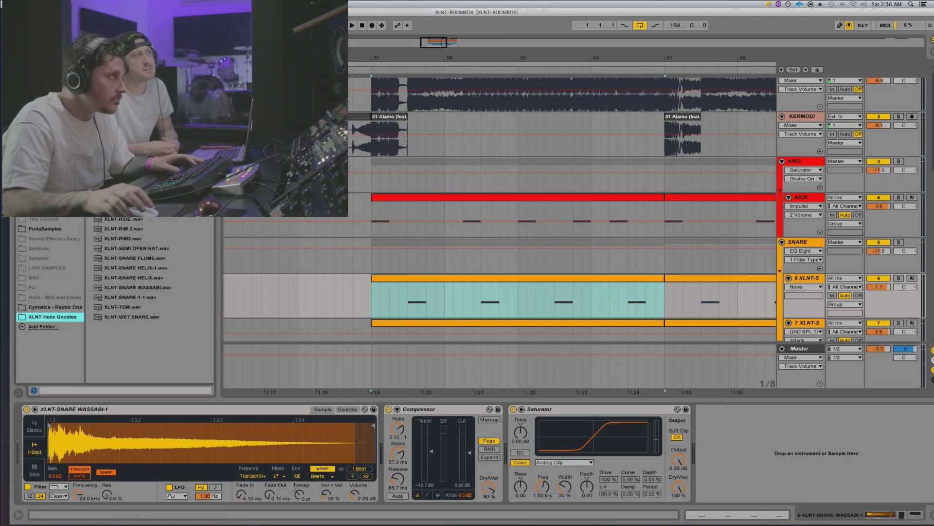
pyautogui.click(138, 287)
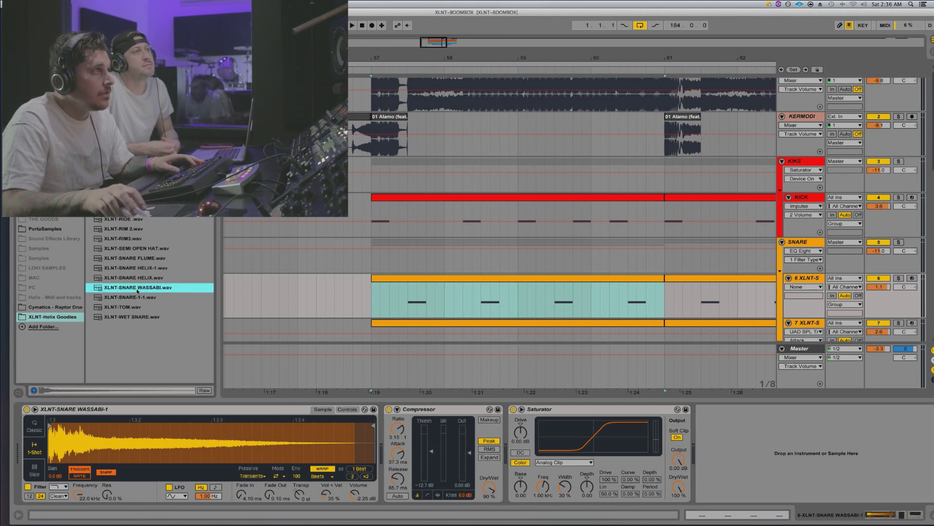
pyautogui.scroll(-5, 226, 285)
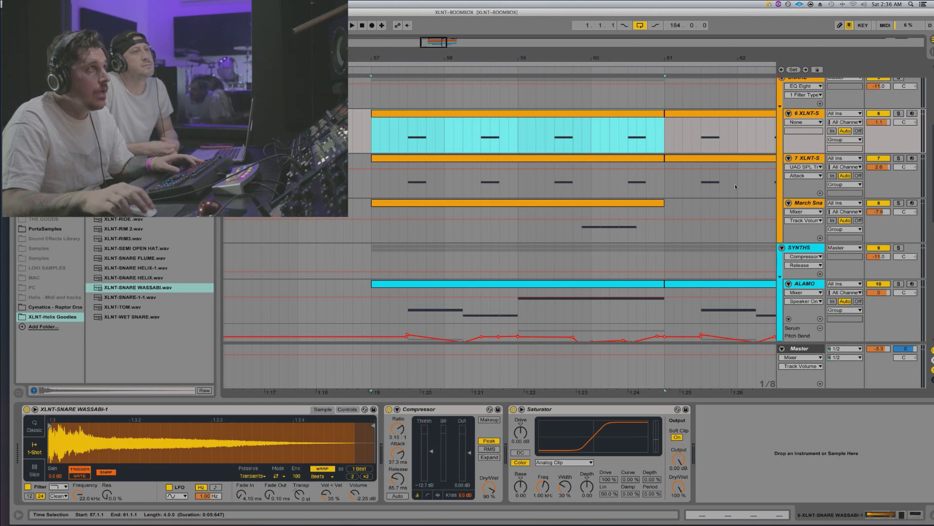
pyautogui.click(373, 188)
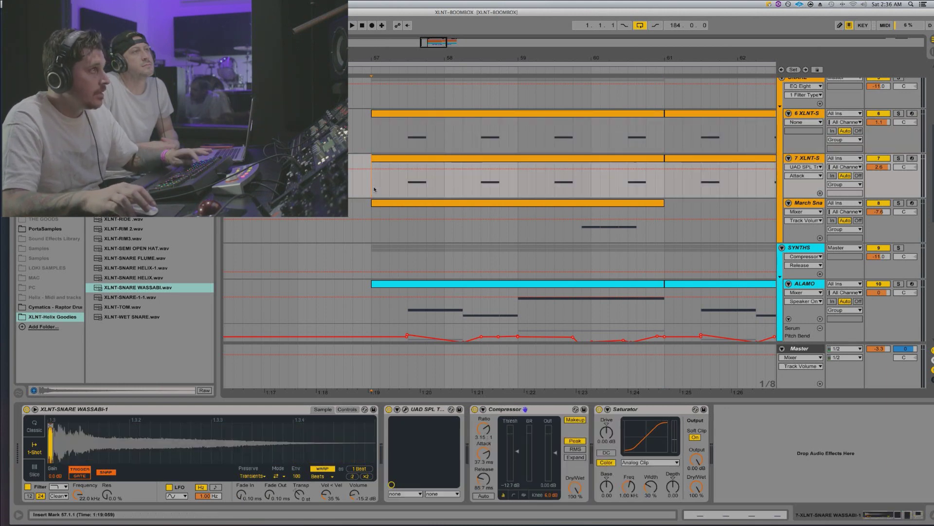
pyautogui.press('super+t')
pyautogui.click(176, 285)
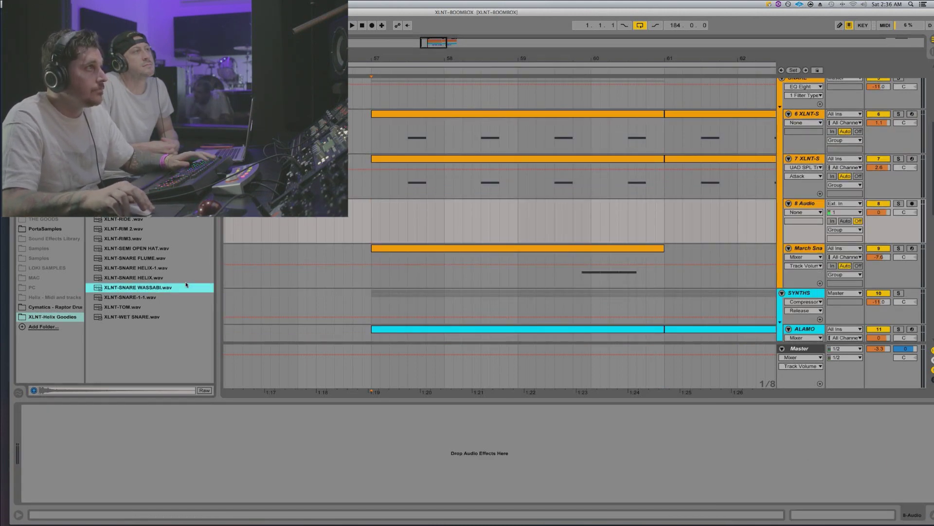
pyautogui.moveTo(186, 291); pyautogui.dragTo(375, 221)
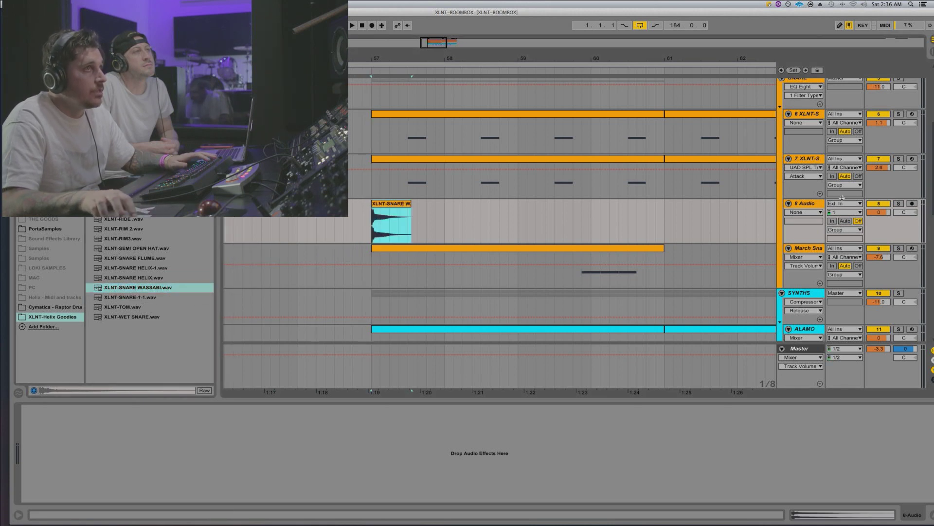
# Solo the new 8 Audio track, play the snare sample and open its clip details
pyautogui.click(898, 203)
pyautogui.press('space')
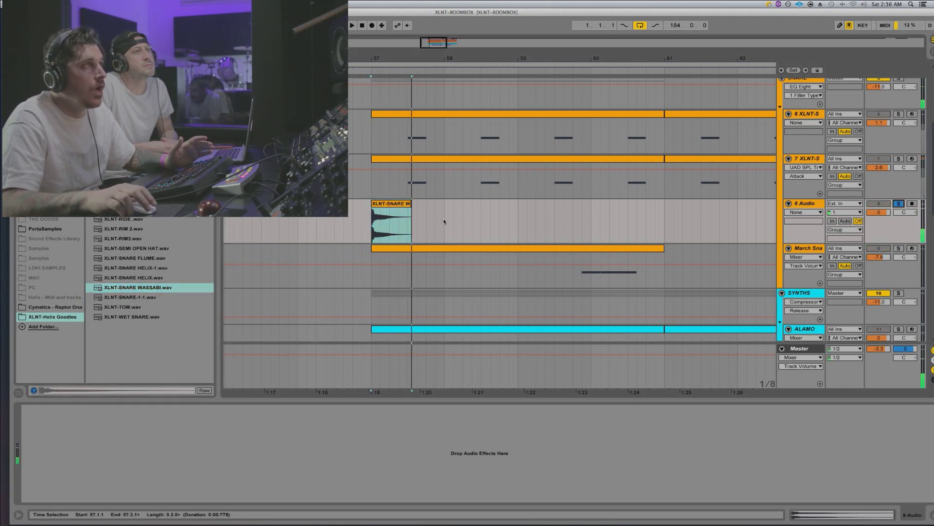
pyautogui.doubleClick(401, 220)
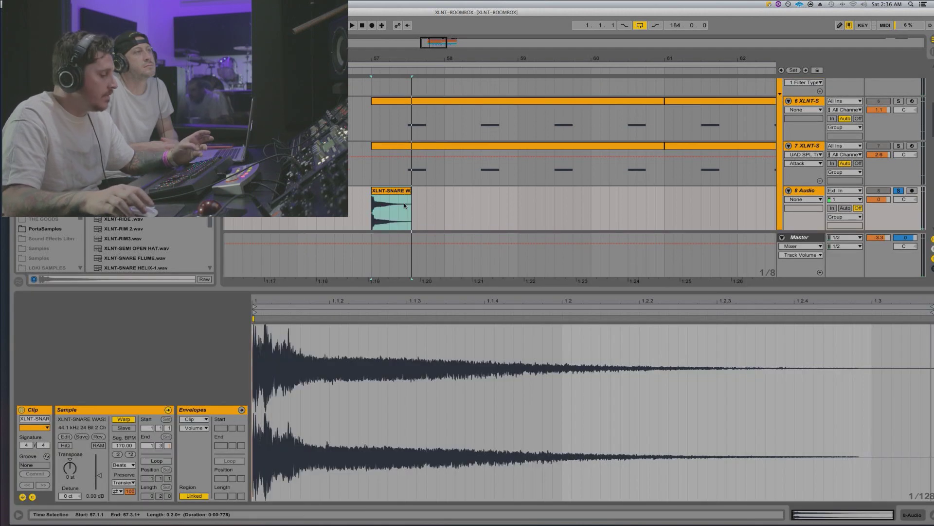
# Halve the snare clip's segment BPM to 85, double it repeatedly up to 680, and play the stretched sound
pyautogui.click(118, 454)
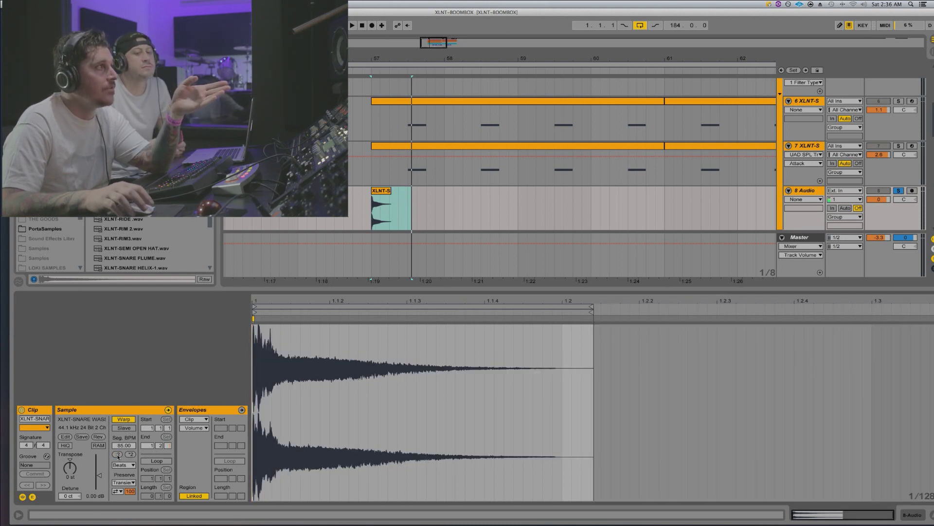
pyautogui.click(129, 454)
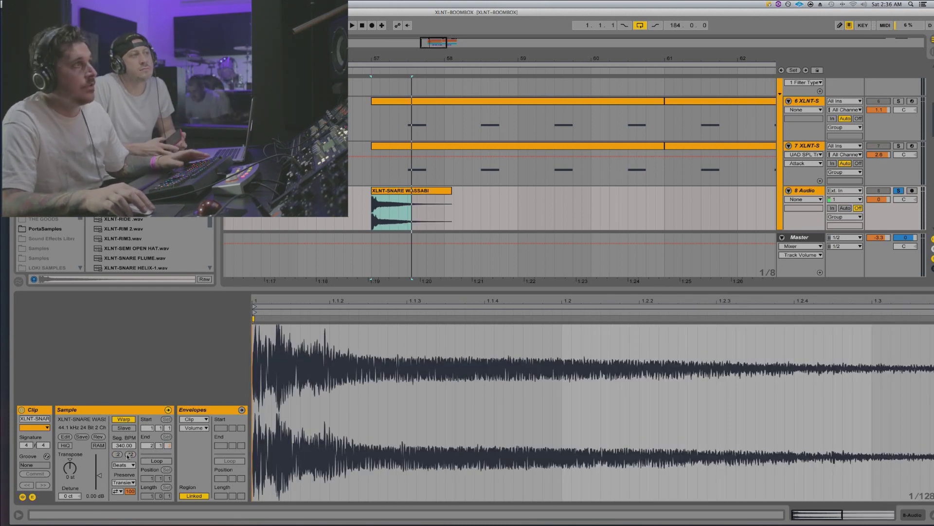
pyautogui.click(129, 454)
pyautogui.press('space')
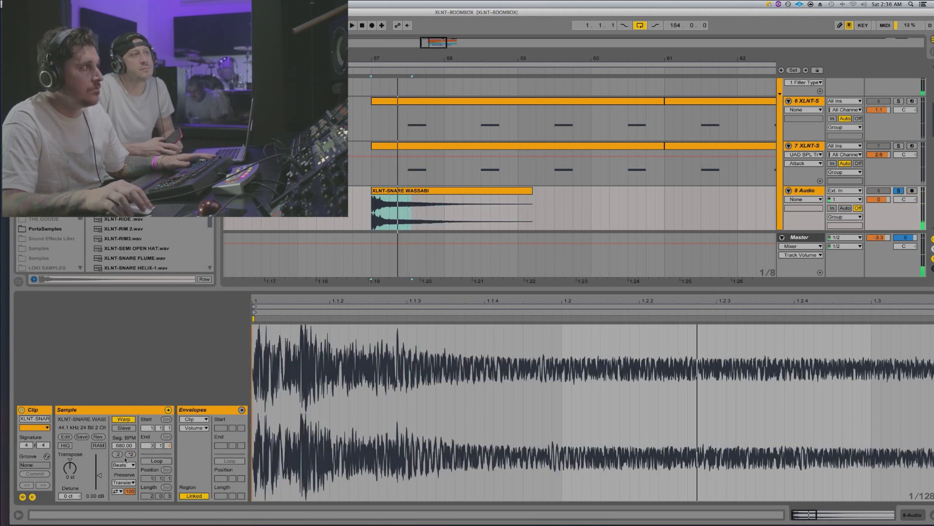
# Switch the snare clip's warp mode to Complex, transpose it to -5 st and audition the result
pyautogui.click(123, 465)
pyautogui.click(118, 503)
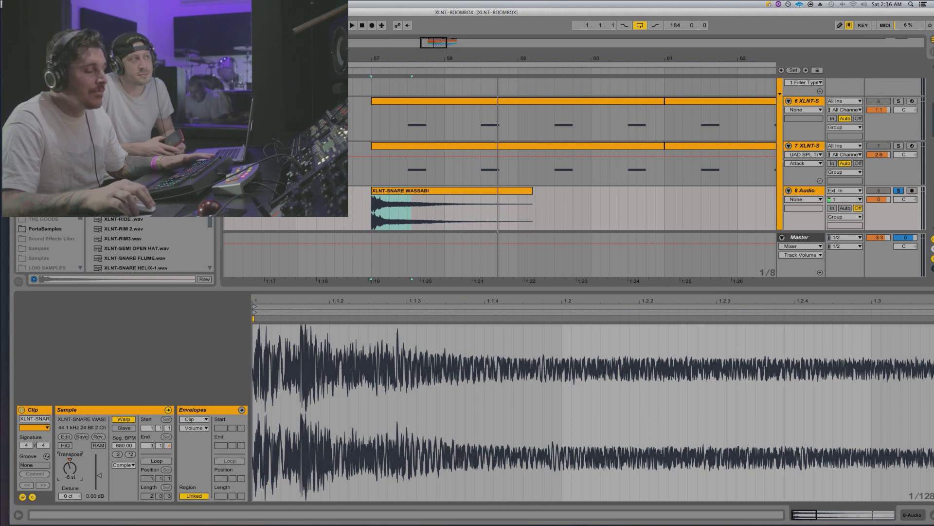
pyautogui.press('space')
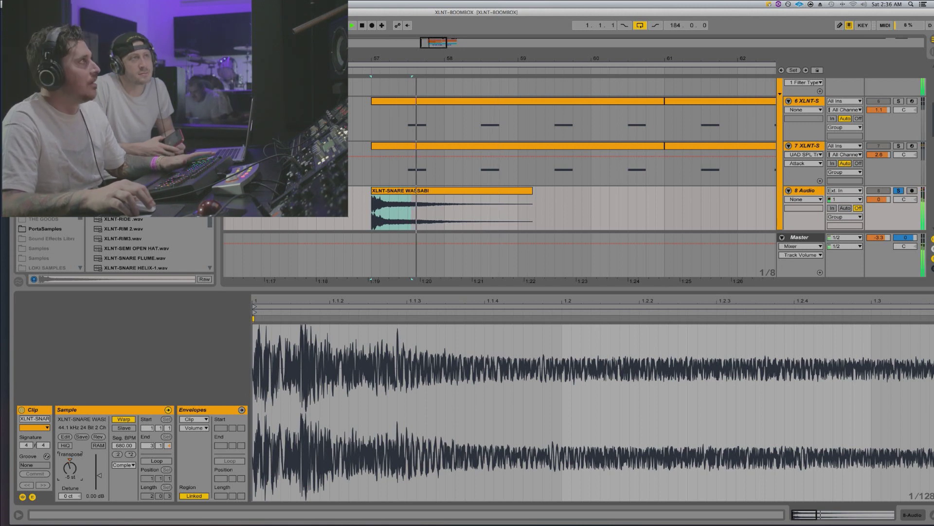
pyautogui.press('space')
pyautogui.press('space')
pyautogui.press('space')
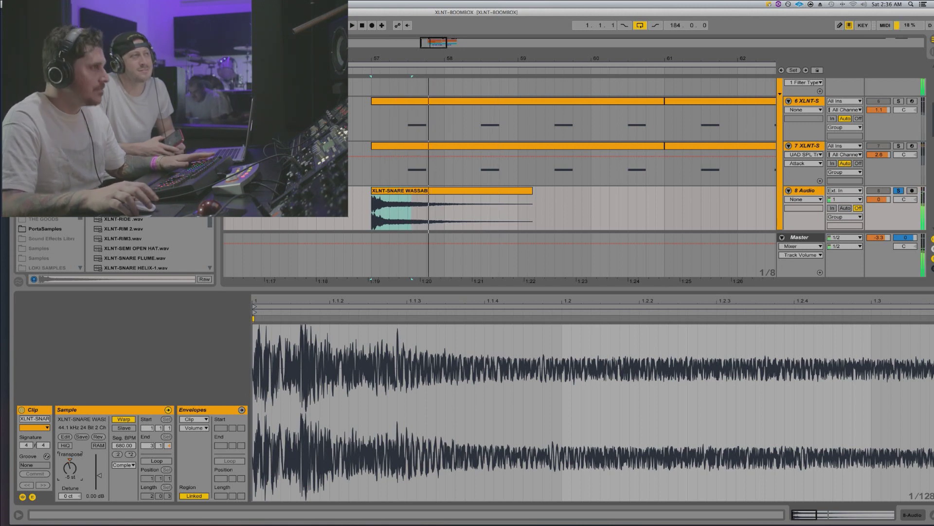
# Reset the snare clip's transposition to 0 st, halve its segment BPM down to 170 and play it
pyautogui.write('0')
pyautogui.press('Return')
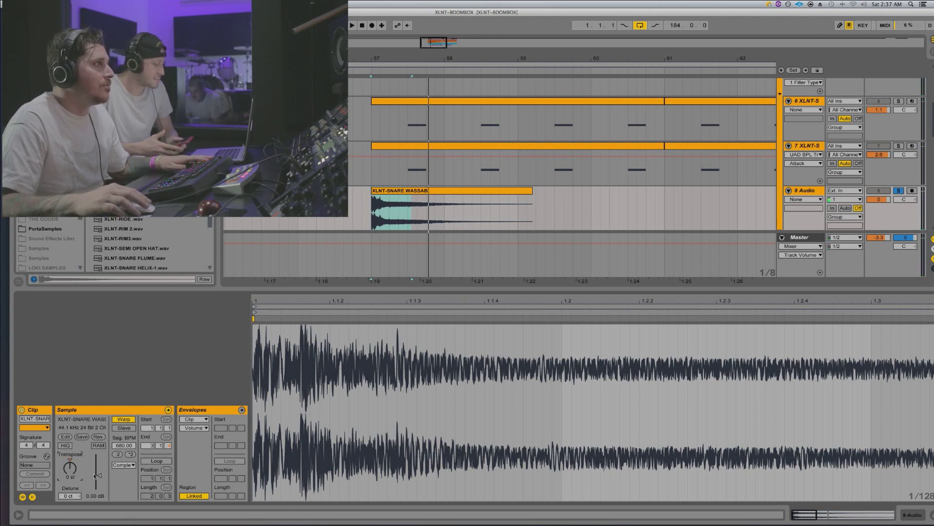
pyautogui.click(117, 454)
pyautogui.click(117, 454)
pyautogui.press('space')
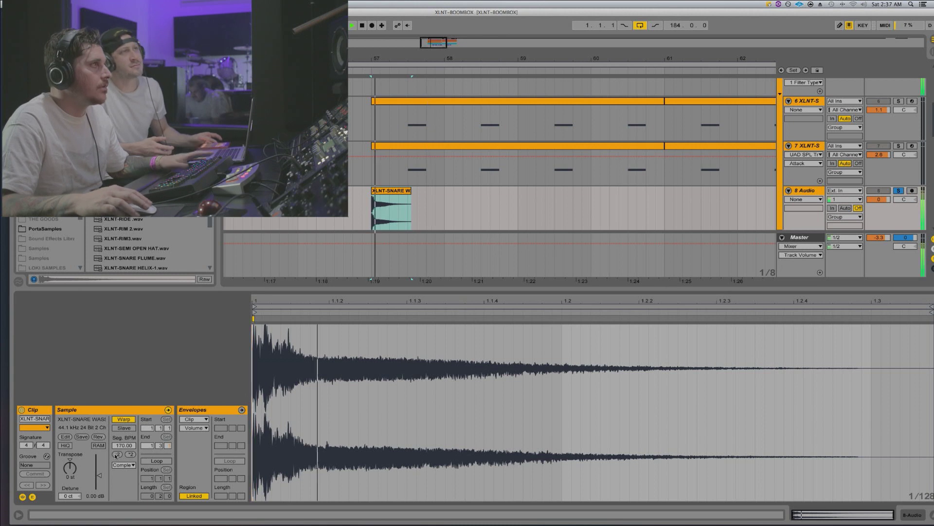
# Compare the snare clip at segment BPM 85 and 170, and set its warp mode back to Beats
pyautogui.click(116, 454)
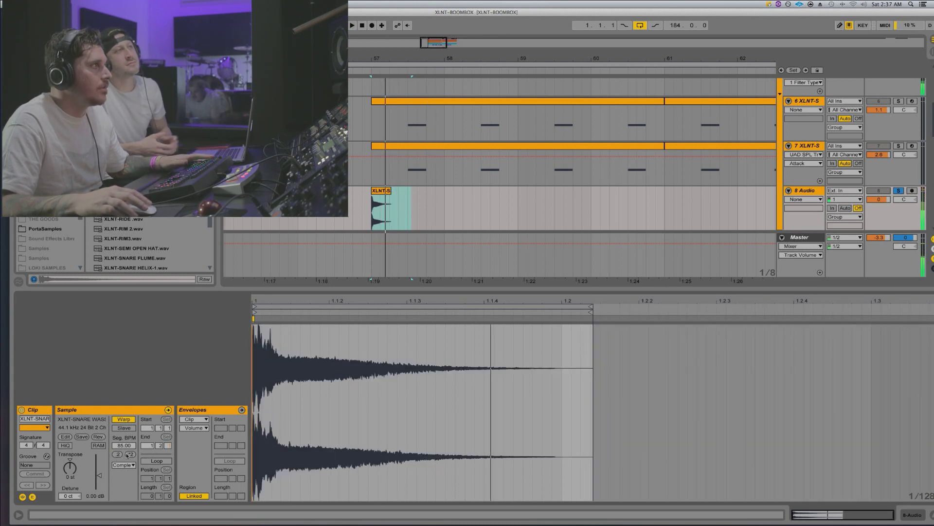
pyautogui.click(131, 454)
pyautogui.press('space')
pyautogui.click(122, 466)
pyautogui.click(120, 465)
pyautogui.press('space')
# Halve the snare clip's segment BPM to 85 and play the shortened snare repeatedly
pyautogui.click(116, 454)
pyautogui.press('space')
pyautogui.press('space')
pyautogui.press('space')
pyautogui.press('space')
pyautogui.press('space')
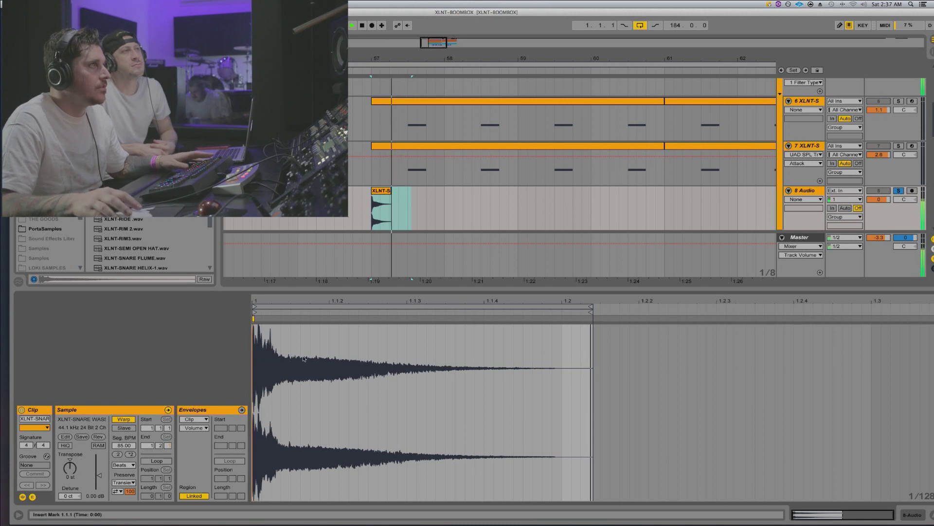
# Trim the end of the shortened snare clip to a one-beat length and consolidate it into a new sample
pyautogui.click(408, 210)
pyautogui.click(387, 192)
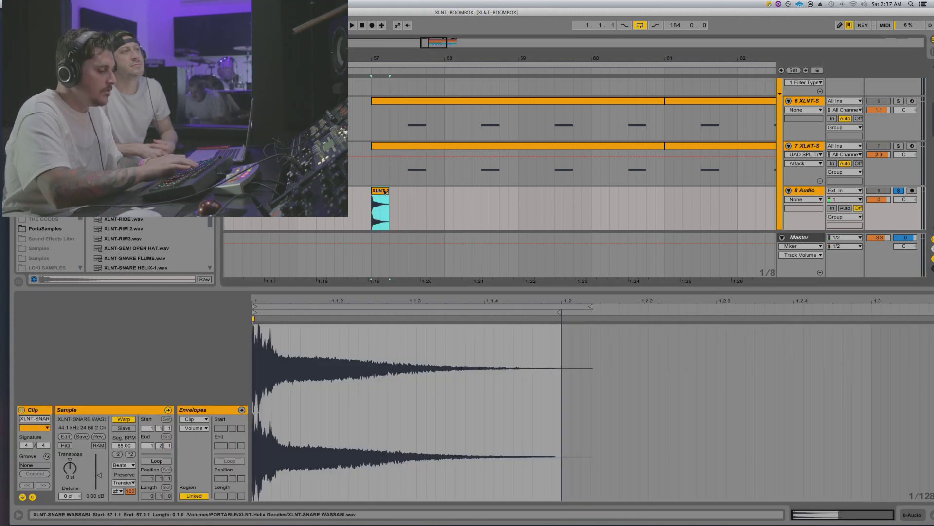
pyautogui.press('super+j')
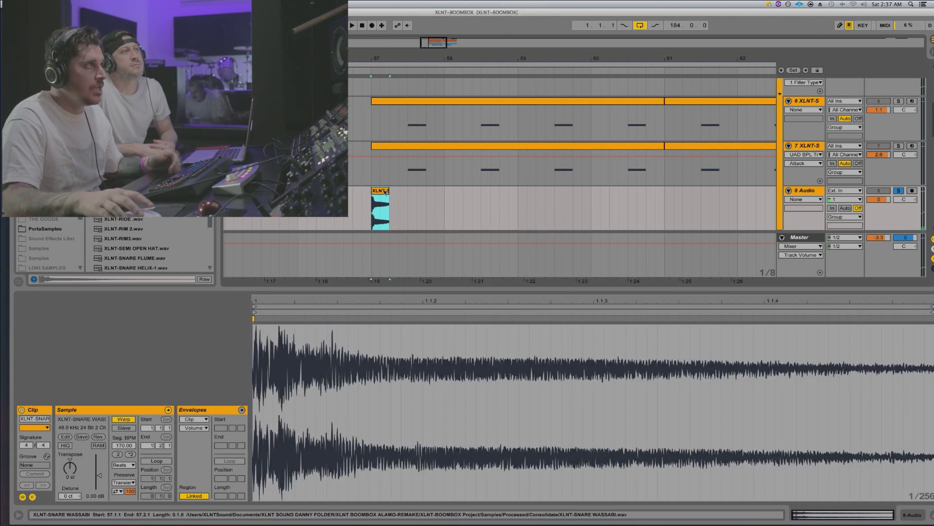
# Add a long fade-out across the consolidated snare clip, audition it and consolidate the faded clip
pyautogui.rightClick(385, 192)
pyautogui.click(412, 298)
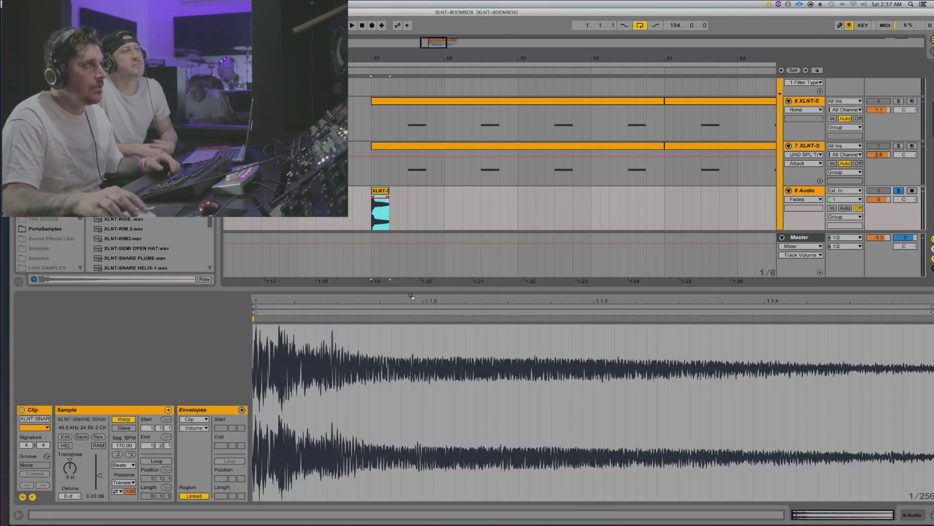
pyautogui.moveTo(388, 198); pyautogui.dragTo(387, 198)
pyautogui.press('space')
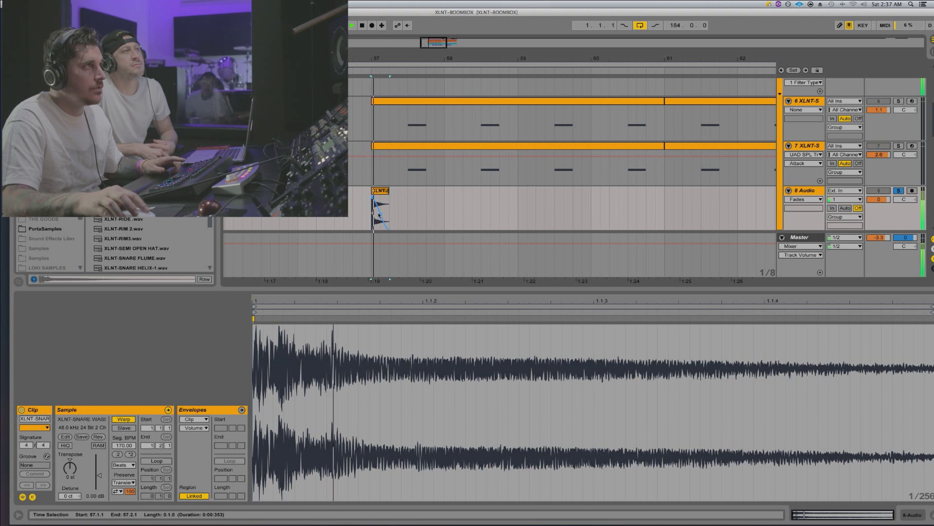
pyautogui.press('space')
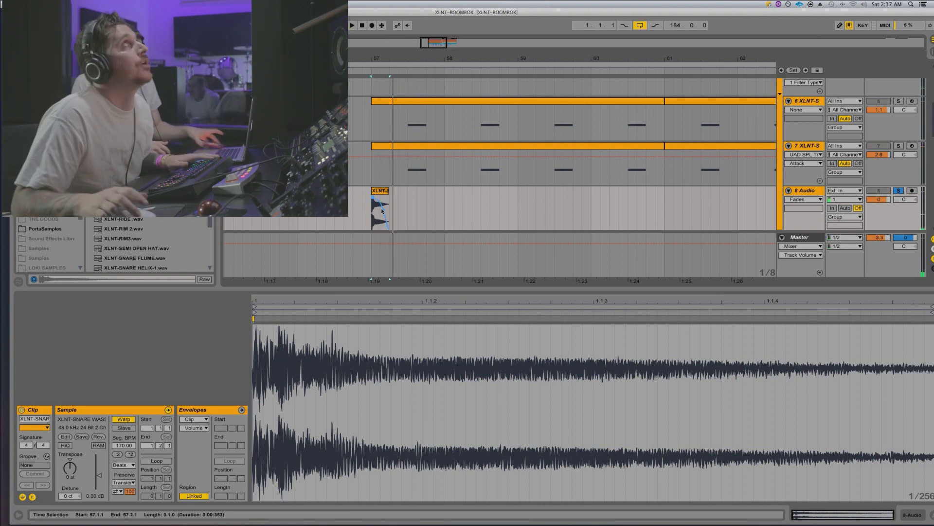
pyautogui.click(386, 193)
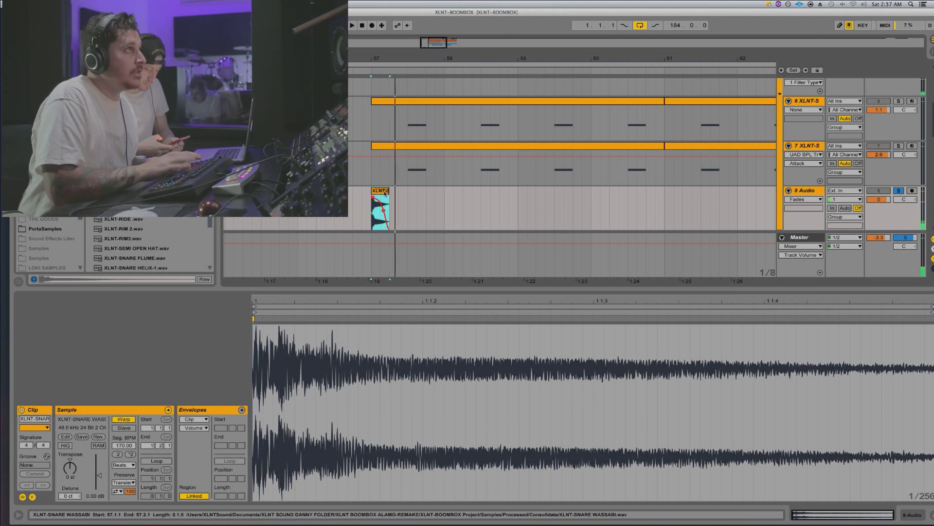
pyautogui.press('super+j')
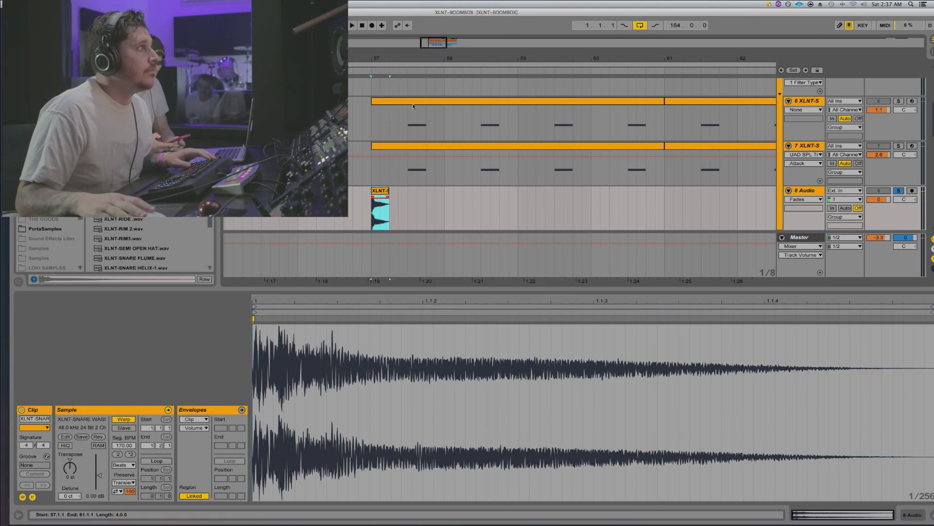
# Open track 6's snare MIDI clip, enable note preview, select its first C3 note and solo the track
pyautogui.click(414, 106)
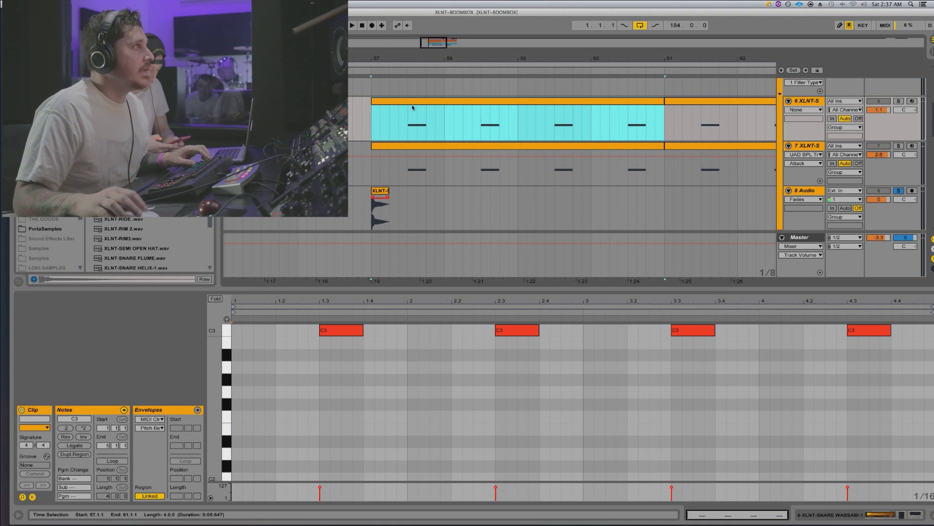
pyautogui.click(224, 320)
pyautogui.click(332, 384)
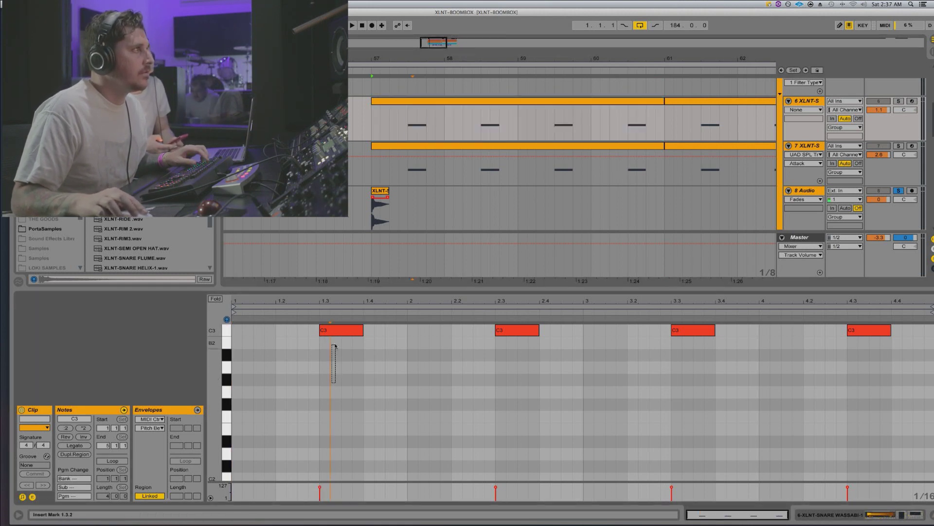
pyautogui.moveTo(334, 346); pyautogui.dragTo(335, 325)
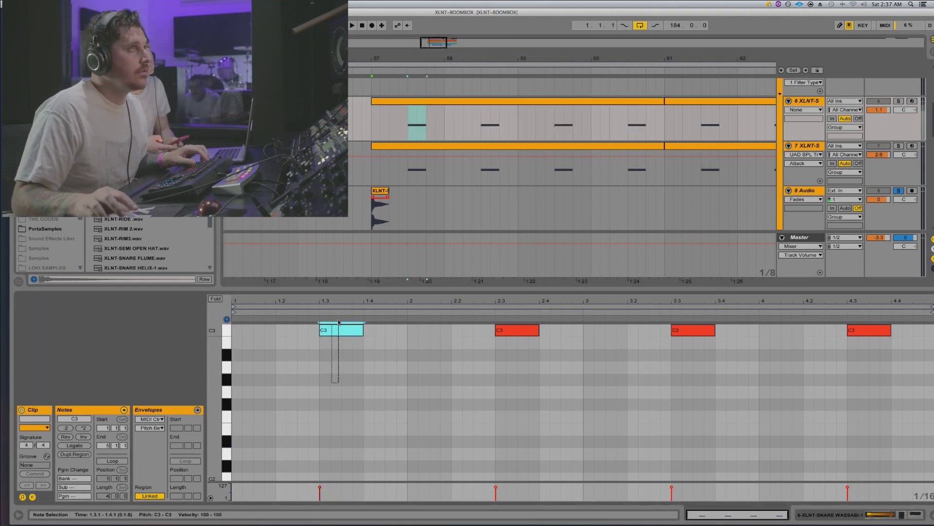
pyautogui.click(899, 102)
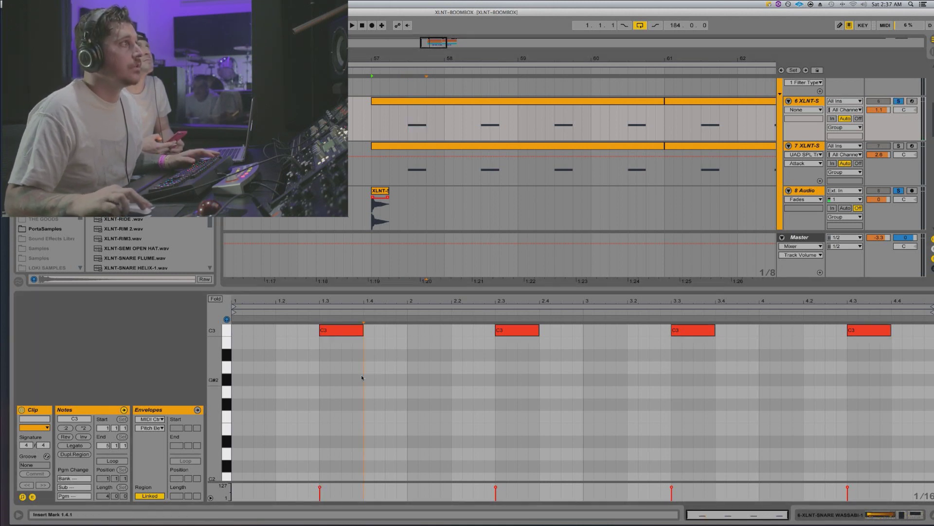
pyautogui.click(403, 184)
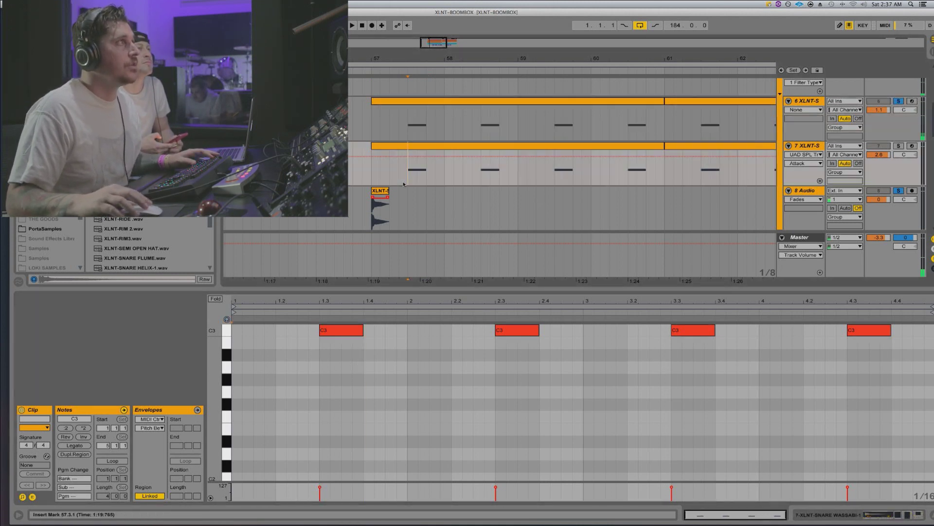
# Replace the sample in track 6's Simpler with the faded snare clip and delete that clip from the audio track
pyautogui.click(381, 103)
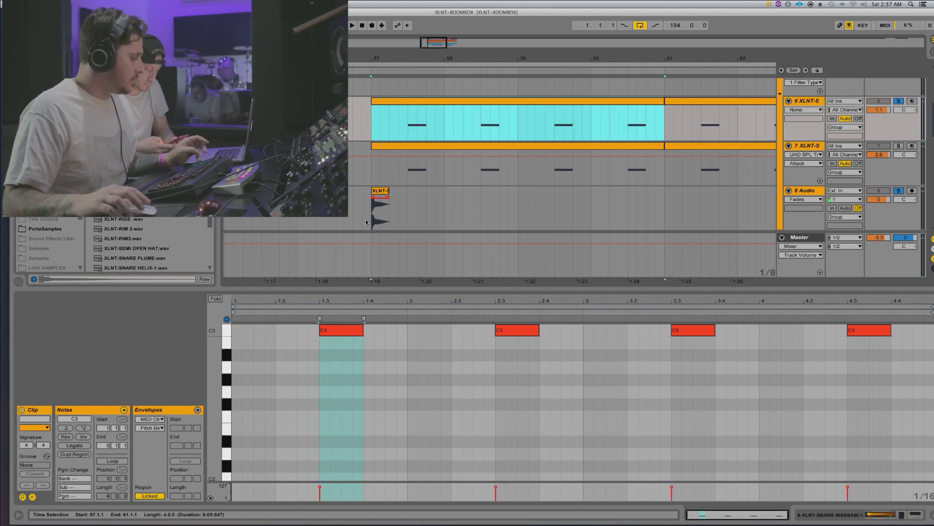
pyautogui.hotkey('shift', 'Tab')
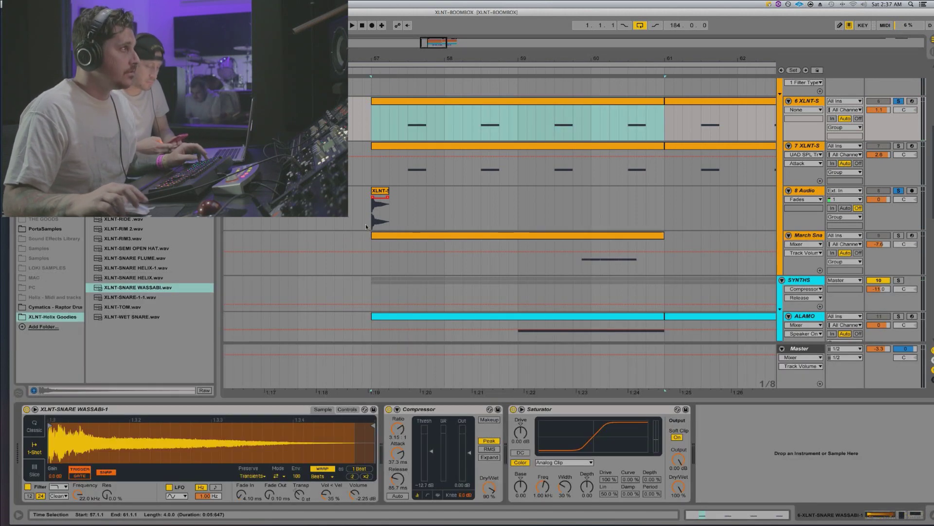
pyautogui.click(383, 192)
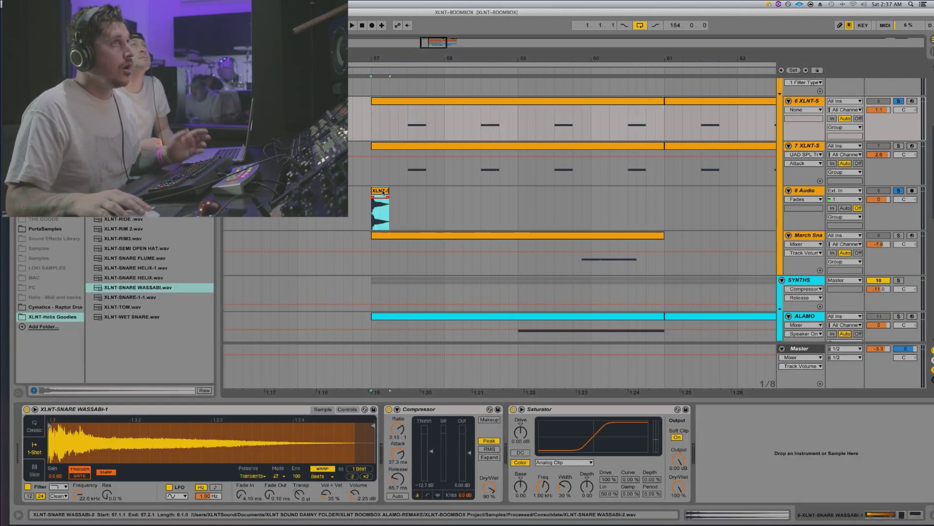
pyautogui.click(394, 204)
pyautogui.click(370, 130)
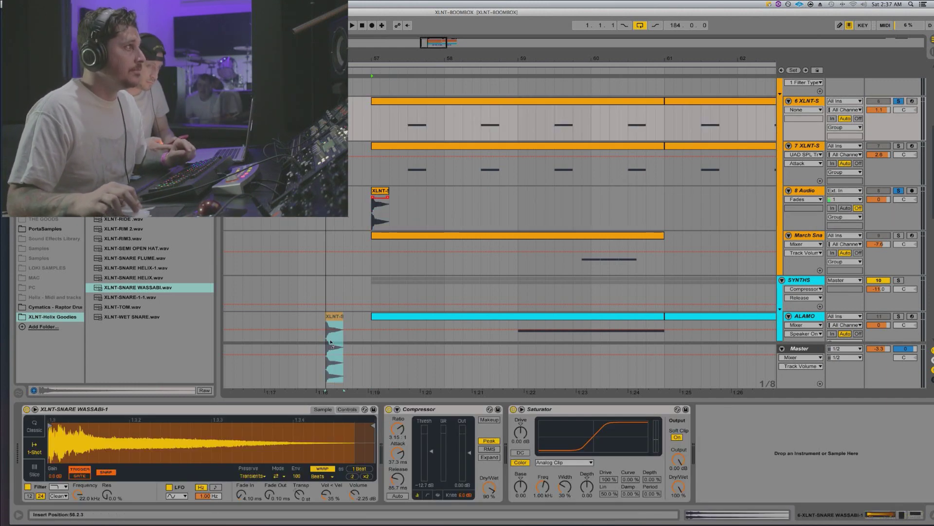
pyautogui.click(379, 200)
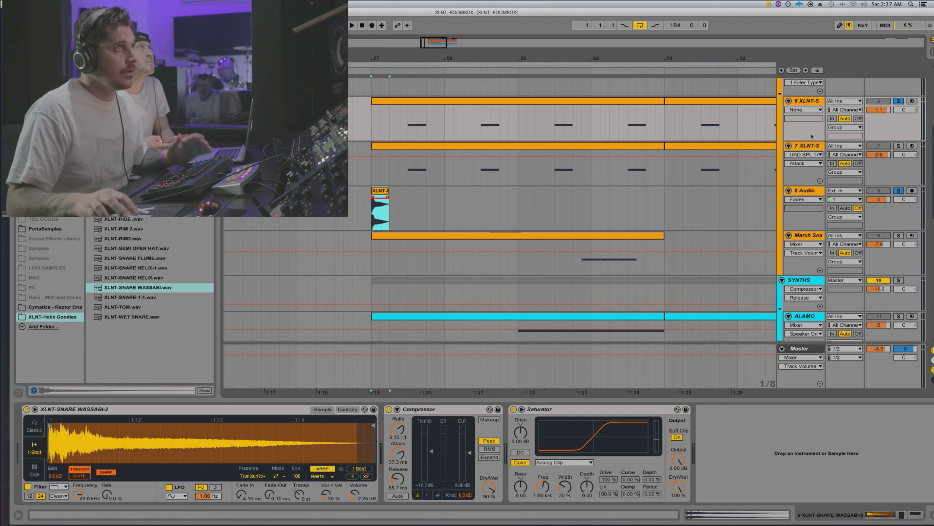
pyautogui.click(382, 191)
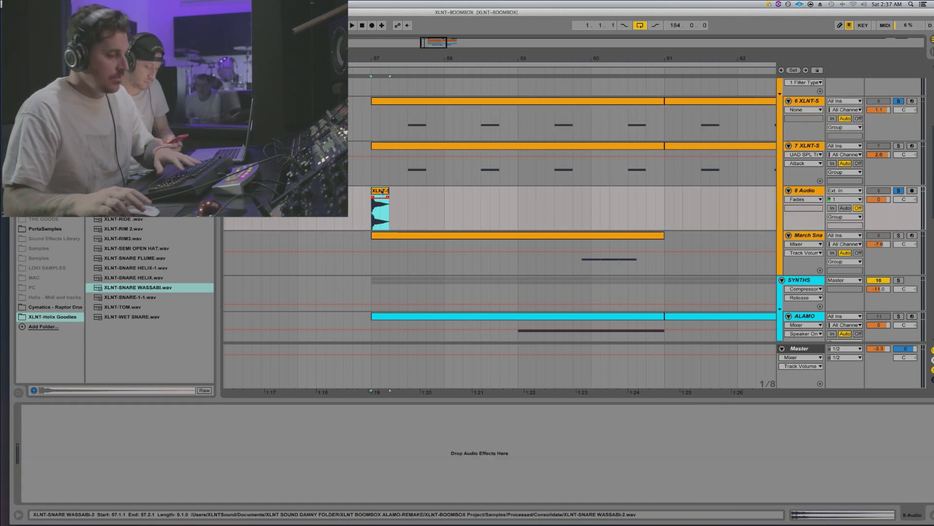
pyautogui.press('Delete')
# Play track 6's new snare, transpose its Simpler to +3 st and audition it, toggling the Simpler's Warp
pyautogui.click(411, 103)
pyautogui.press('space')
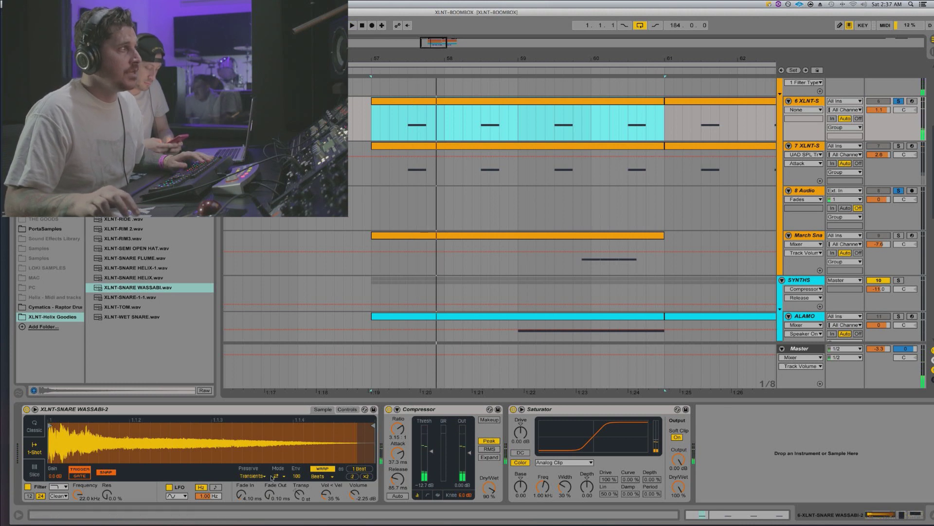
pyautogui.moveTo(299, 494); pyautogui.dragTo(299, 486)
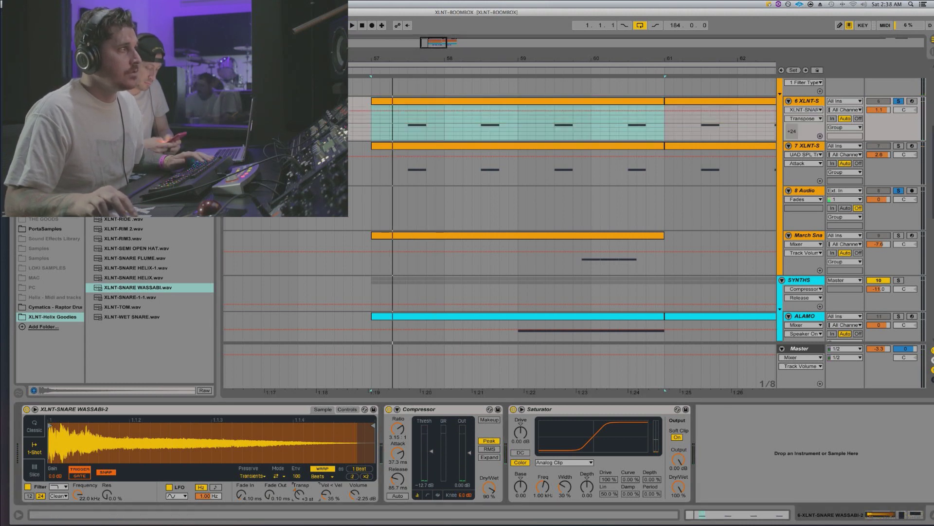
pyautogui.press('space')
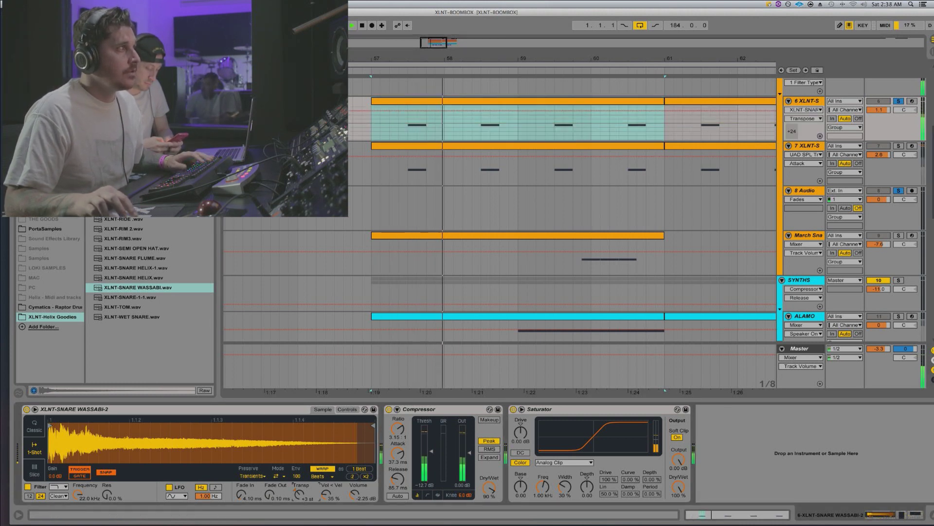
pyautogui.press('space')
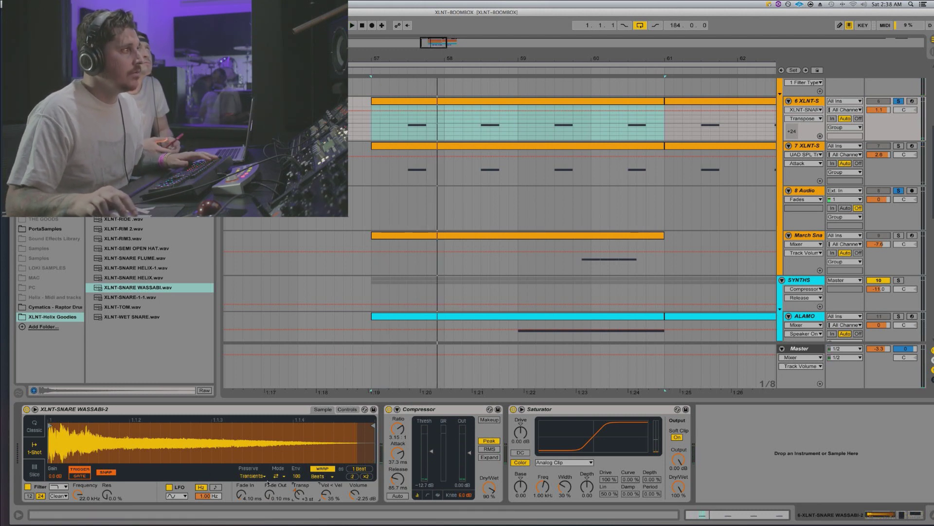
pyautogui.click(324, 470)
pyautogui.press('space')
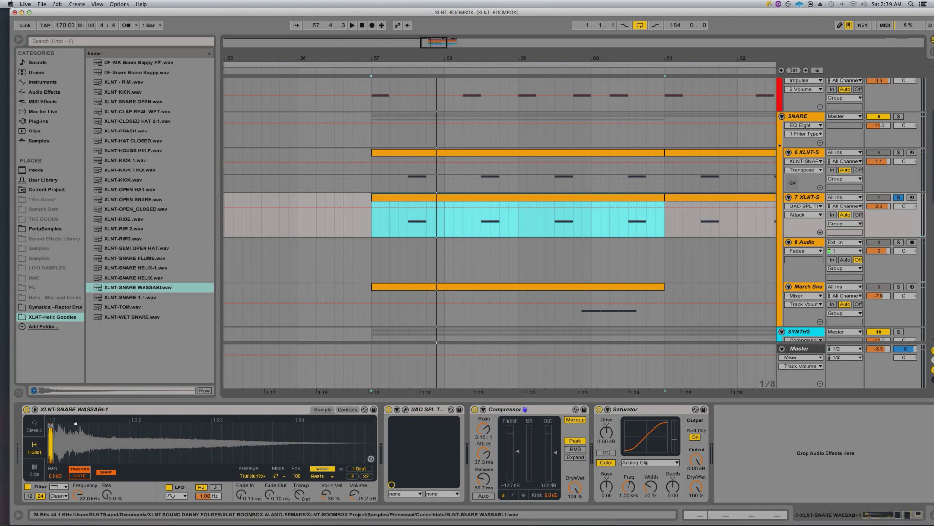
# Extend the end of track 7's short snare transient slightly in the Simpler waveform and audition it repeatedly
pyautogui.scroll(6, 81, 421)
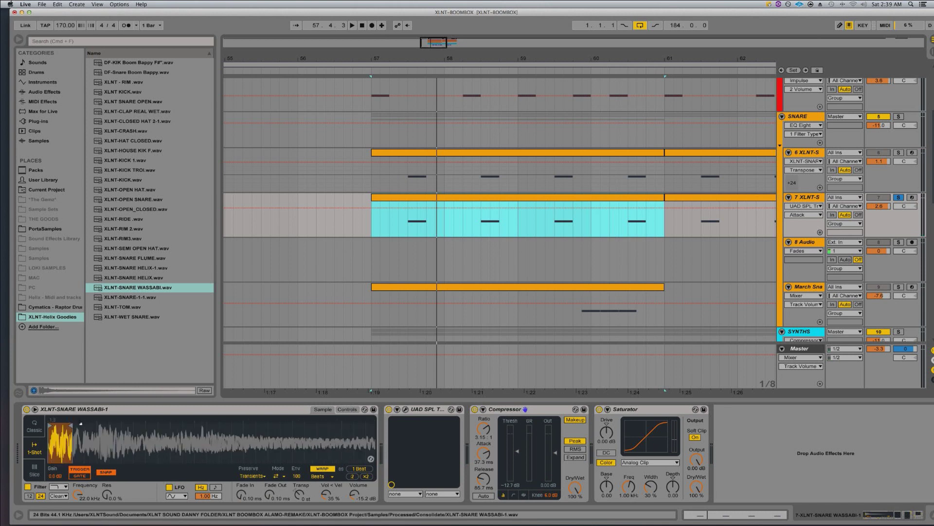
pyautogui.moveTo(69, 425)
pyautogui.mouseDown()
pyautogui.moveTo(278, 424)
pyautogui.moveTo(72, 428)
pyautogui.mouseUp()
pyautogui.press('space')
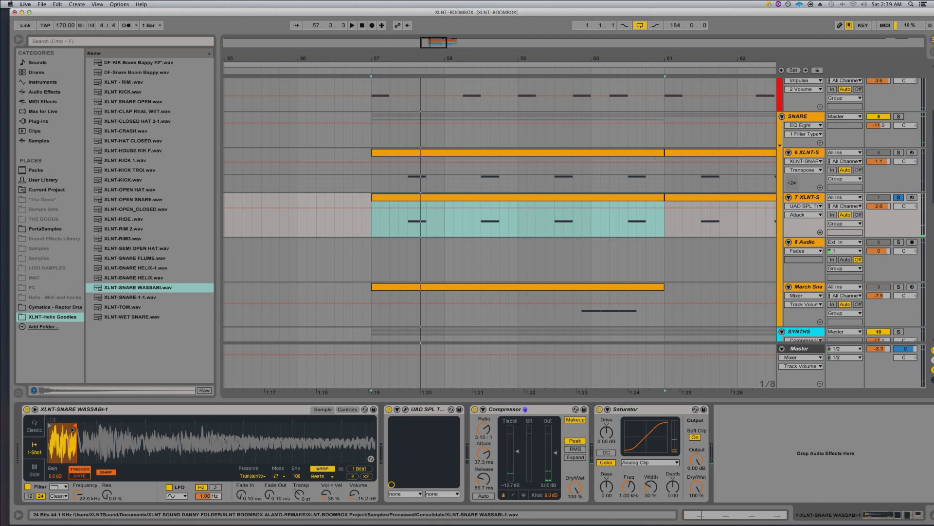
pyautogui.press('space')
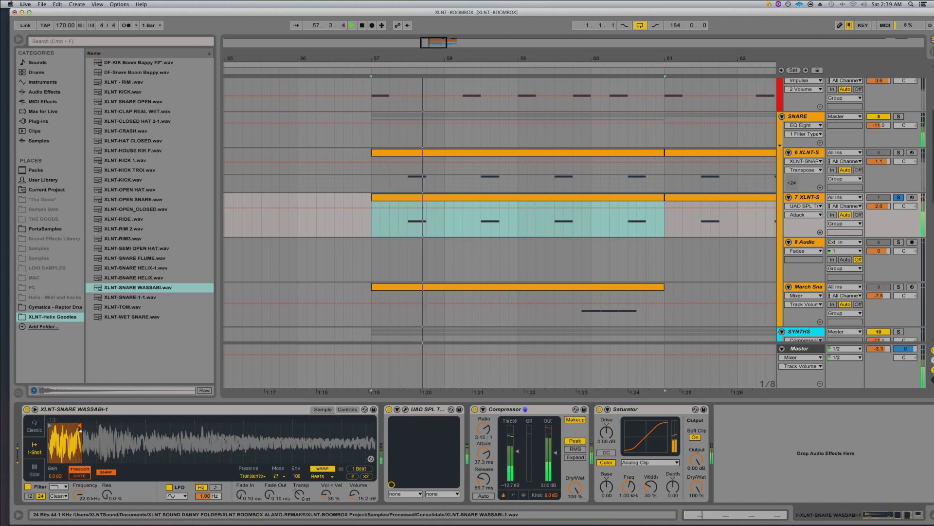
pyautogui.press('space')
pyautogui.press('space')
pyautogui.press('space')
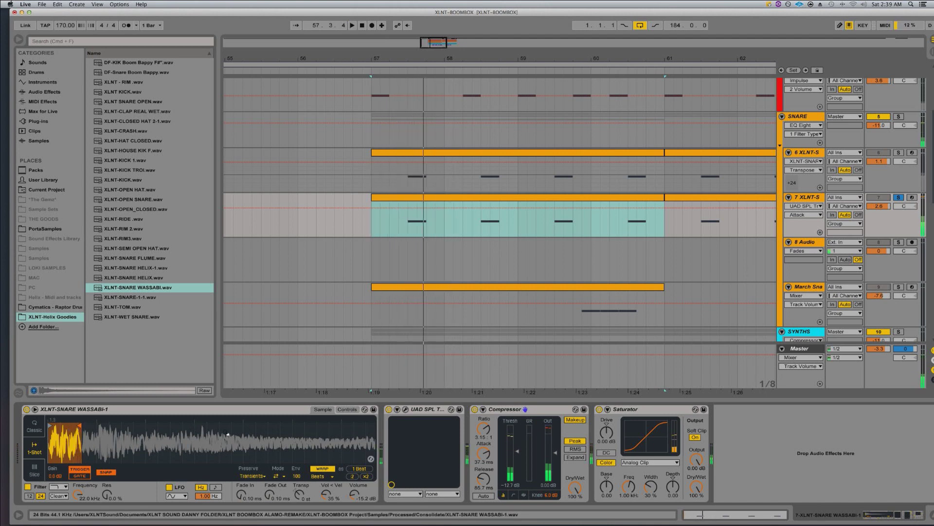
# Open the UAD SPL Transient Designer on track 7 and listen to the soloed snare transient through it
pyautogui.click(414, 411)
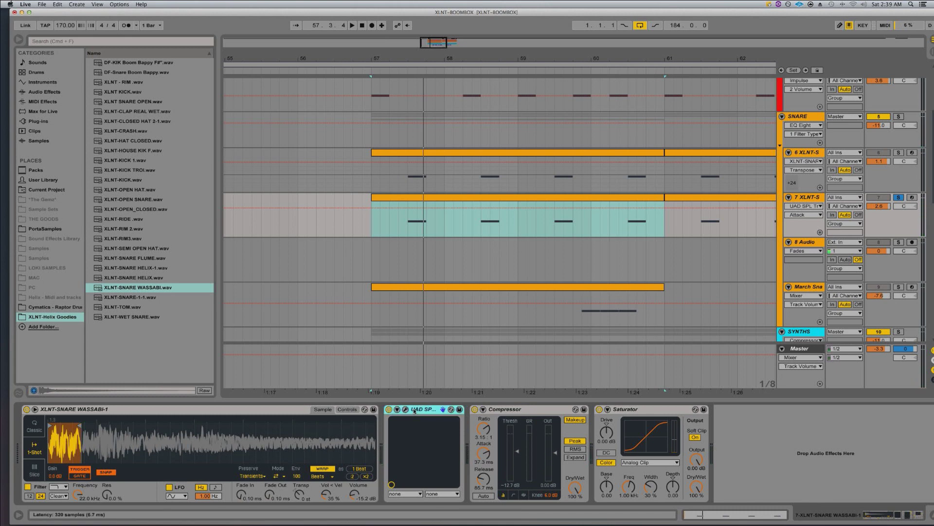
pyautogui.click(406, 410)
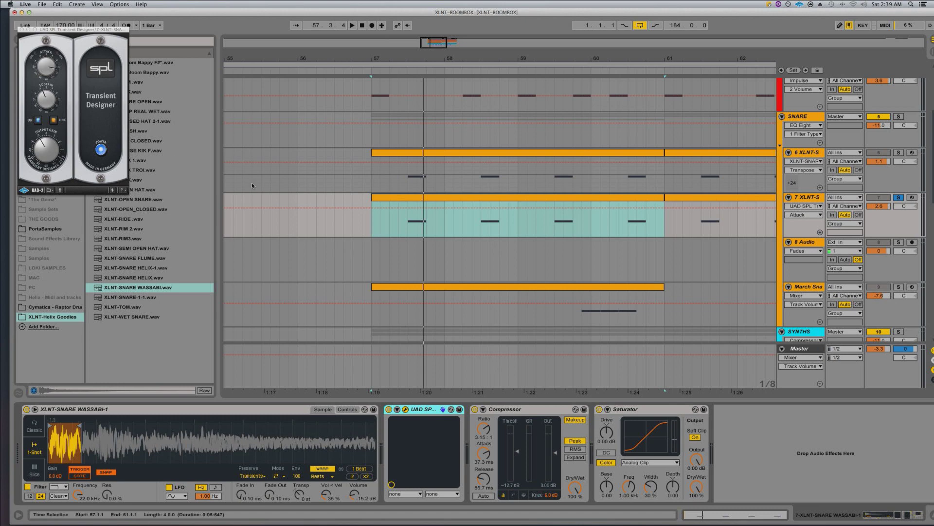
pyautogui.press('space')
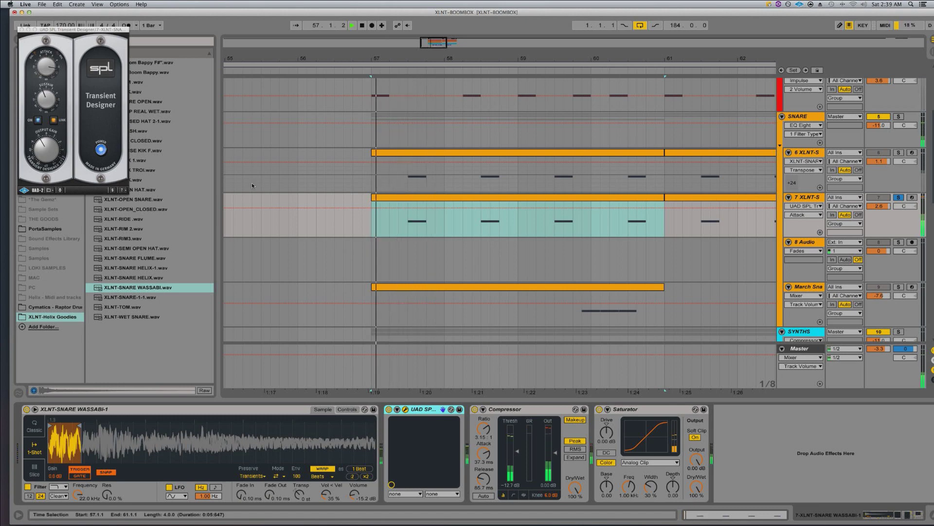
pyautogui.press('space')
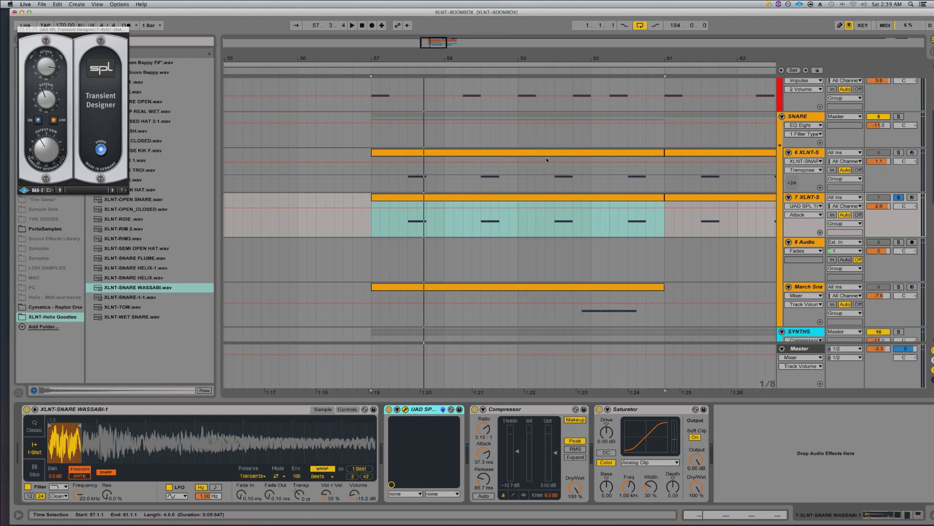
# Unsolo track 7 and compare the full beat with its snare layer muted and unmuted
pyautogui.click(899, 198)
pyautogui.press('space')
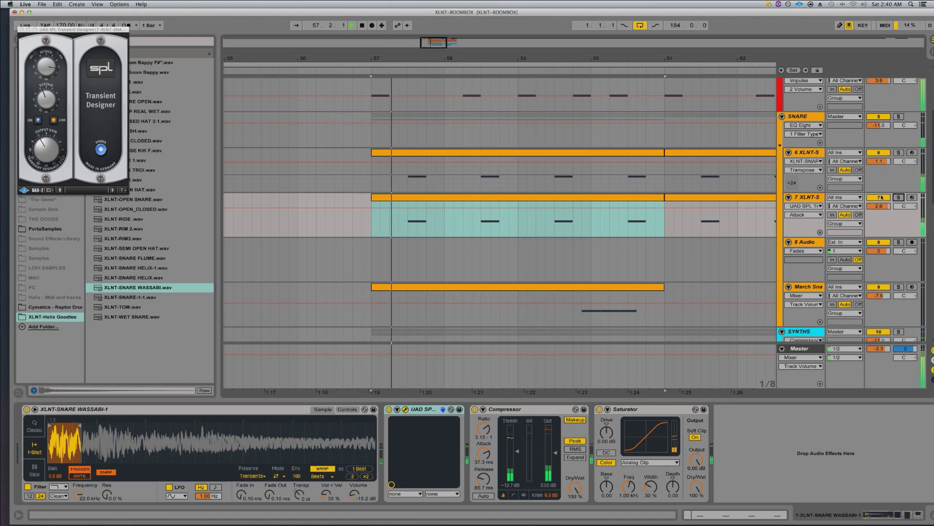
pyautogui.press('space')
pyautogui.click(880, 199)
pyautogui.press('space')
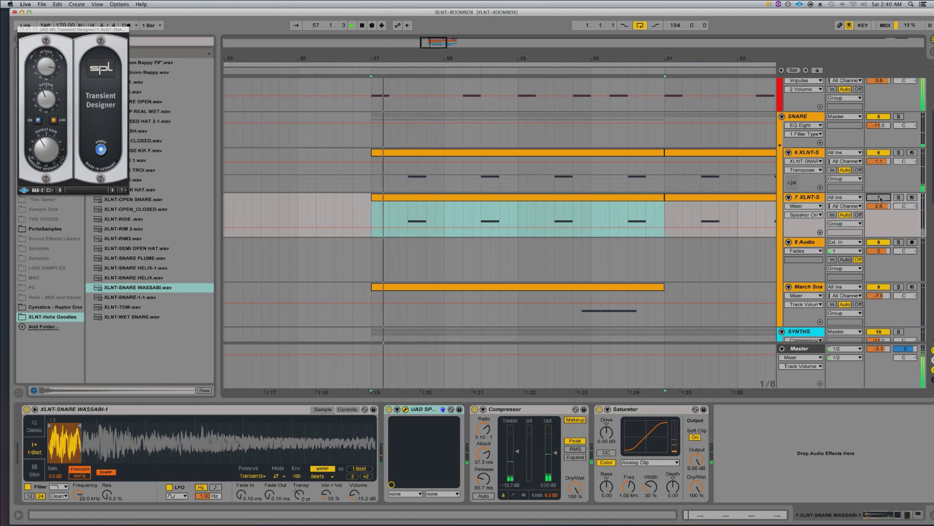
pyautogui.press('space')
pyautogui.press('space')
pyautogui.click(880, 199)
pyautogui.press('space')
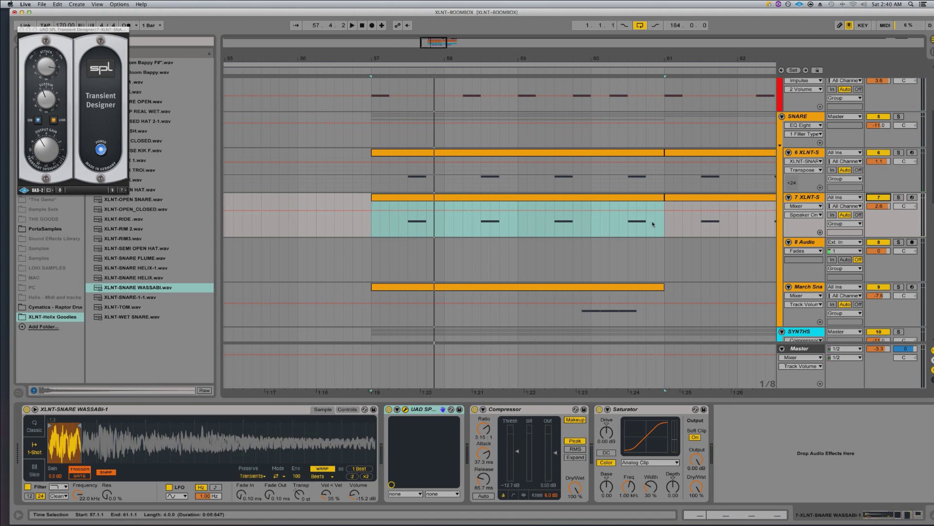
# Look through the arrangement's tracks and select the March Snare track's clip to show its Simpler and EQ Eight
pyautogui.scroll(-3, 645, 221)
pyautogui.scroll(-15, 645, 224)
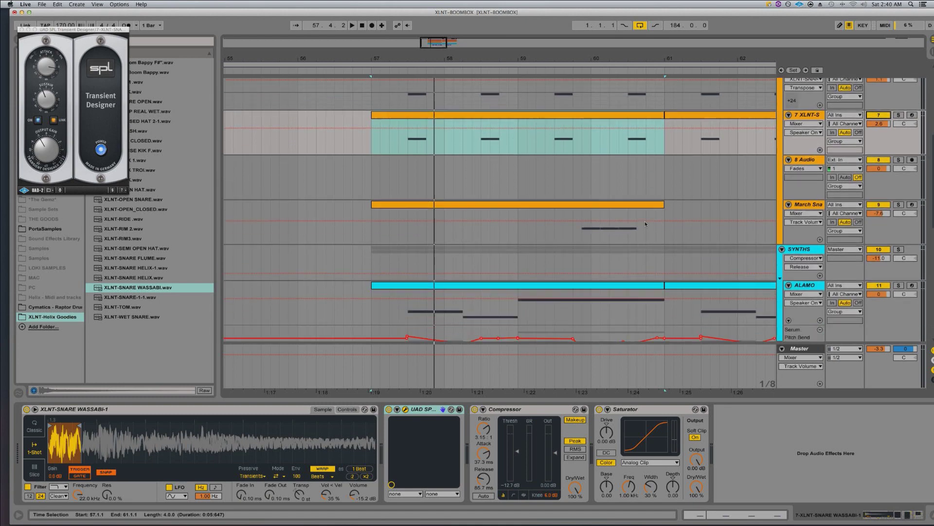
pyautogui.scroll(20, 645, 223)
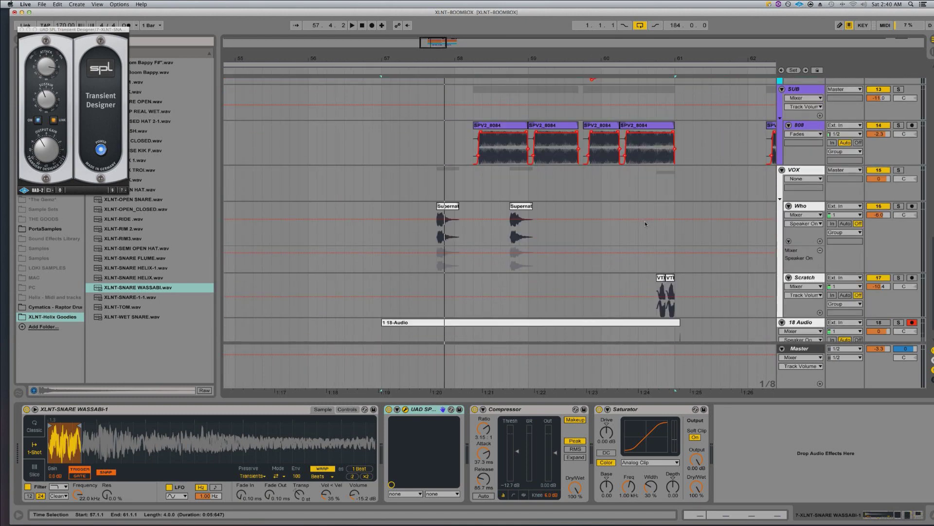
pyautogui.scroll(-16, 644, 221)
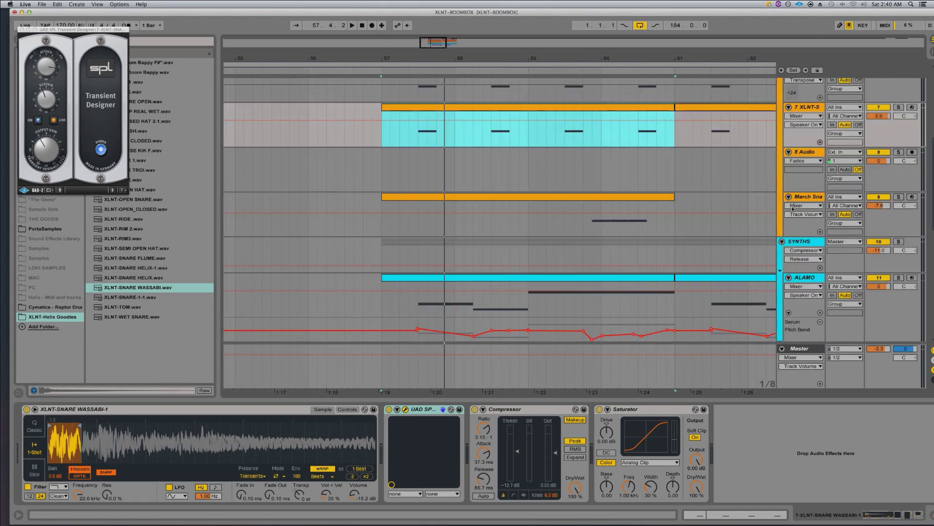
pyautogui.click(801, 200)
pyautogui.click(653, 197)
pyautogui.hscroll(6, 653, 197)
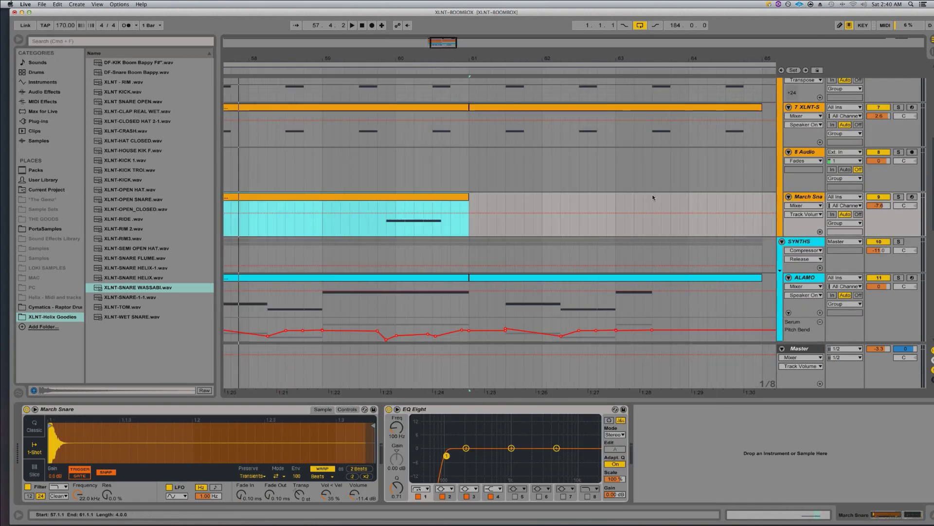
# Select the first VTR1 Scratch clip near bar 60.4, solo the Scratch track and play it
pyautogui.scroll(-15, 563, 190)
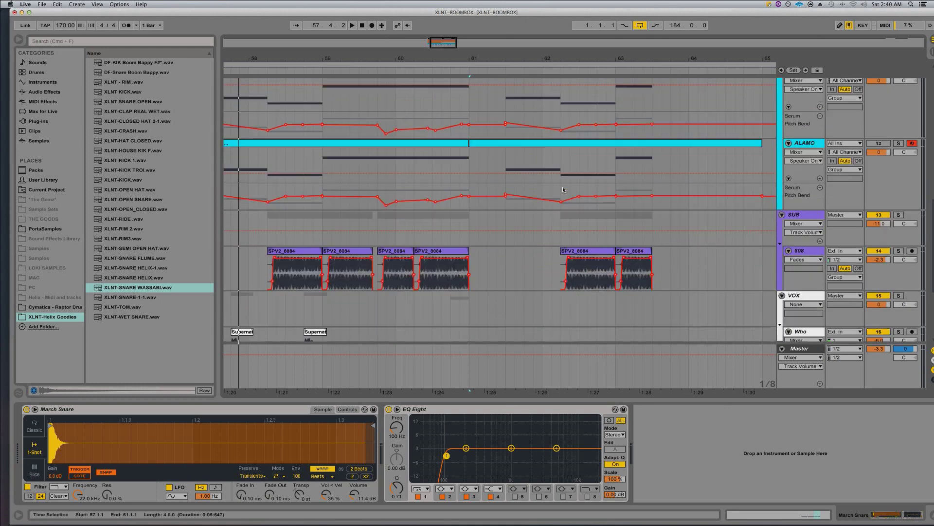
pyautogui.hscroll(-3, 564, 189)
pyautogui.hscroll(-2, 563, 190)
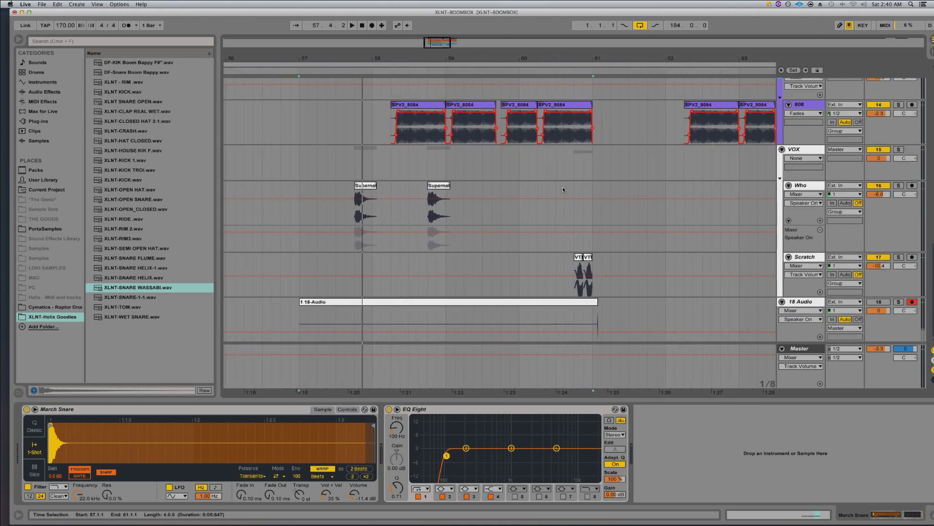
pyautogui.click(805, 257)
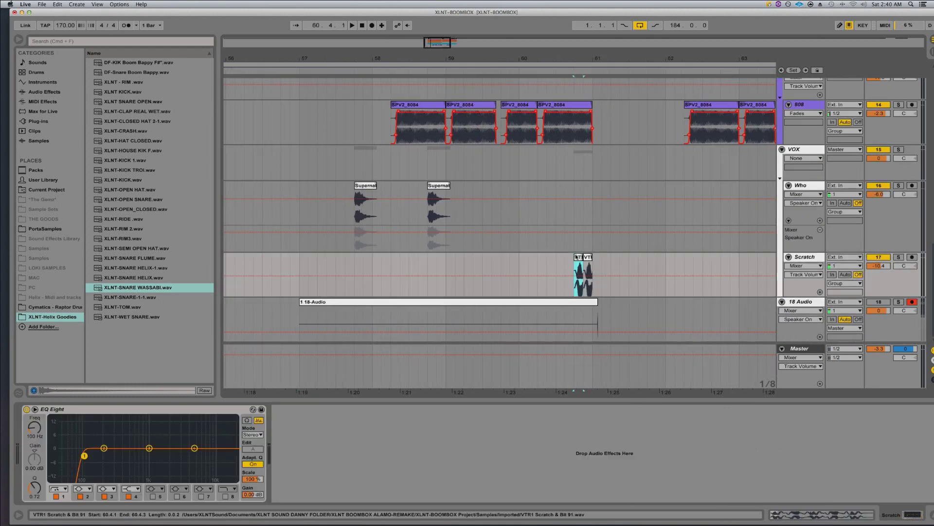
pyautogui.click(899, 256)
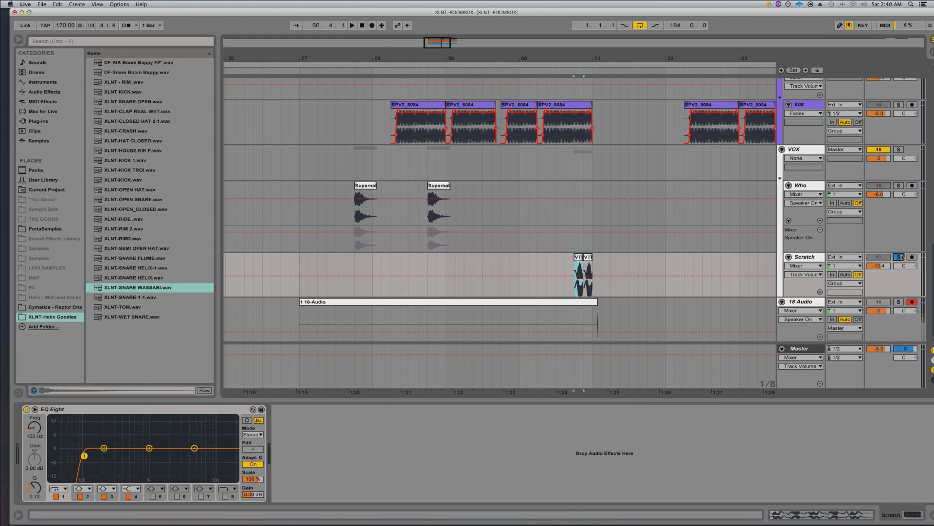
pyautogui.press('space')
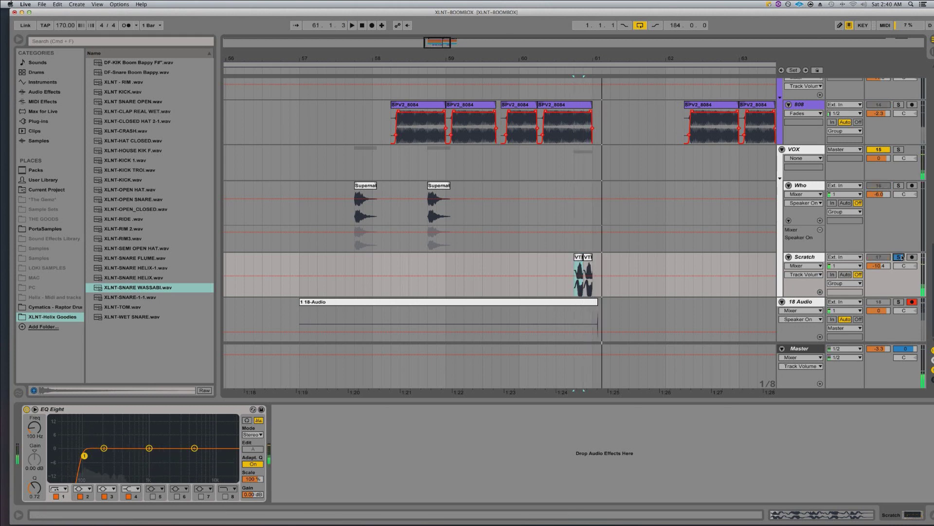
# Solo the REF track and listen to the reference's scratch at the same spot, leaving no track soloed
pyautogui.scroll(15, 758, 230)
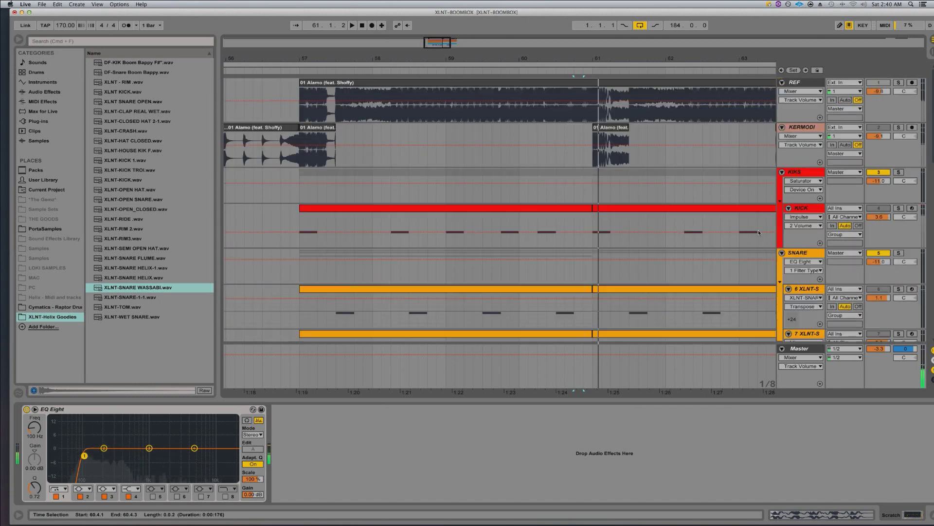
pyautogui.click(899, 83)
pyautogui.press('space')
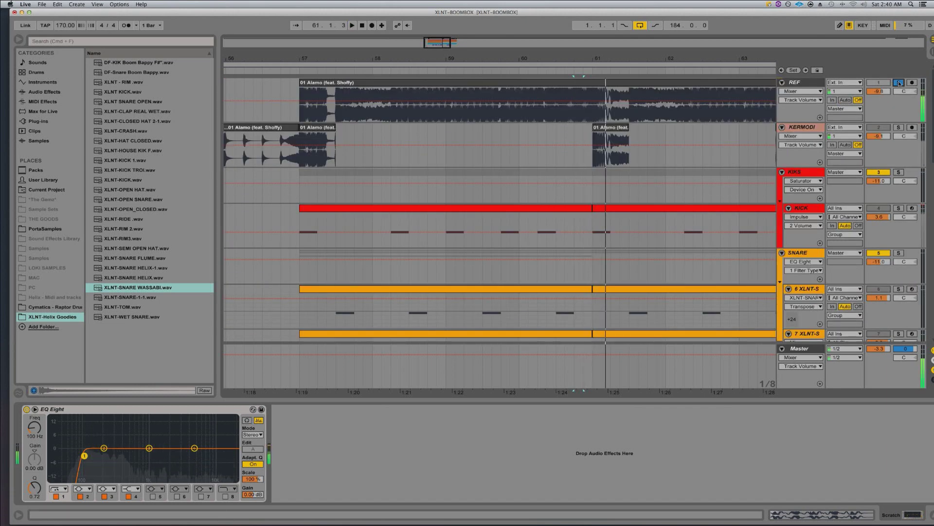
pyautogui.press('space')
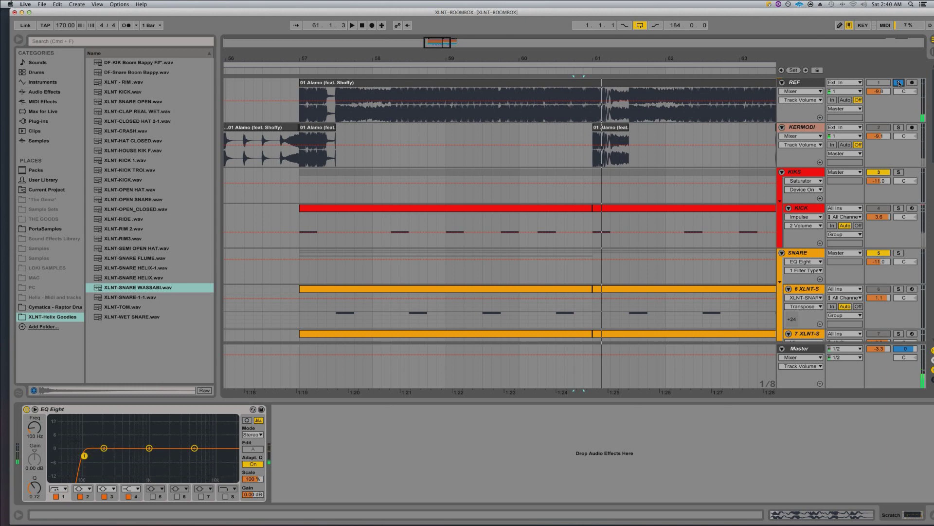
pyautogui.scroll(-15, 740, 150)
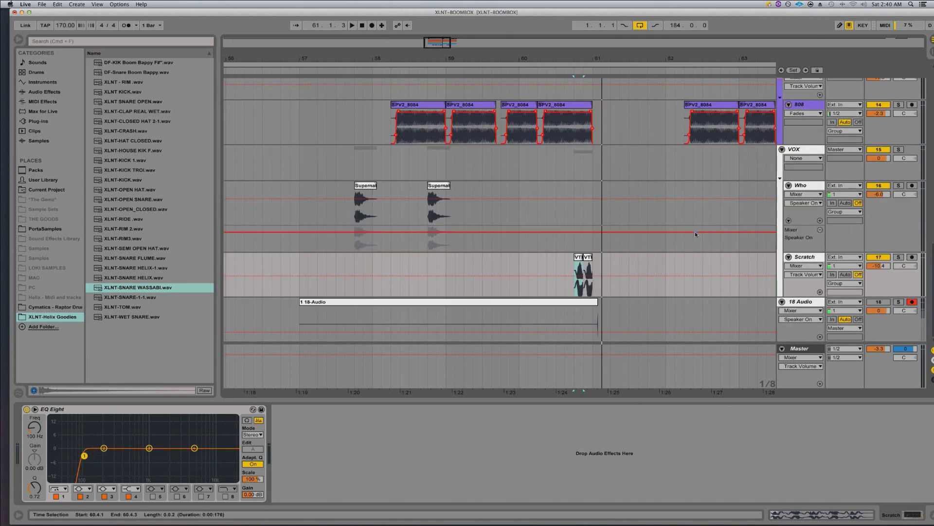
# Select both VTR1 Scratch clips, open their sample waveform and play them in the full mix
pyautogui.click(584, 275)
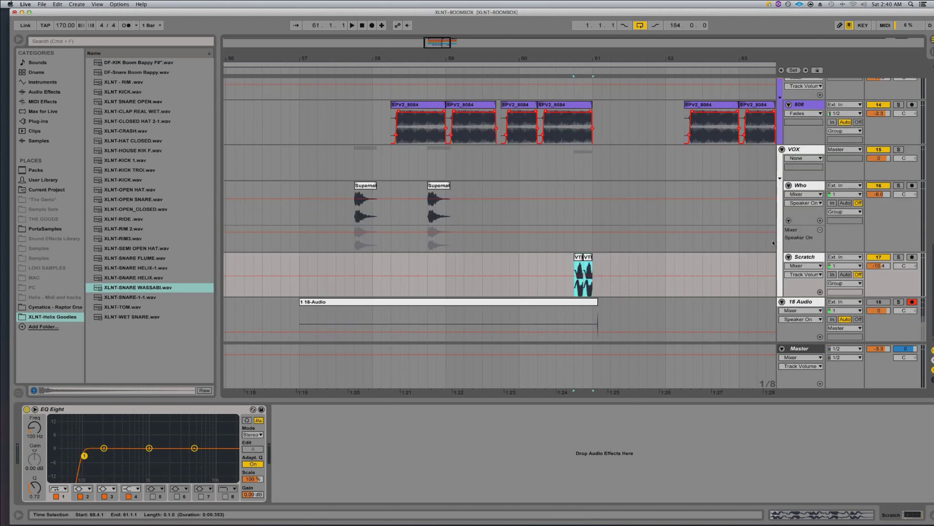
pyautogui.doubleClick(584, 275)
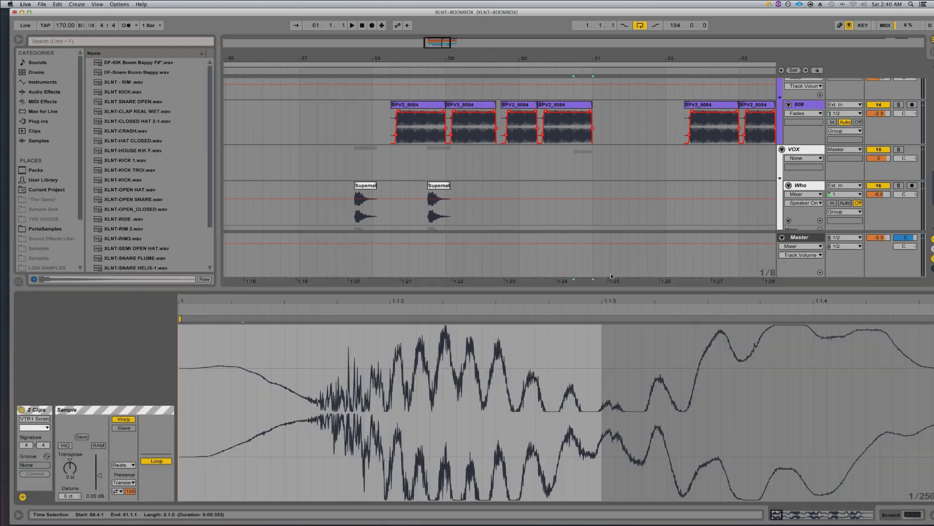
pyautogui.click(188, 440)
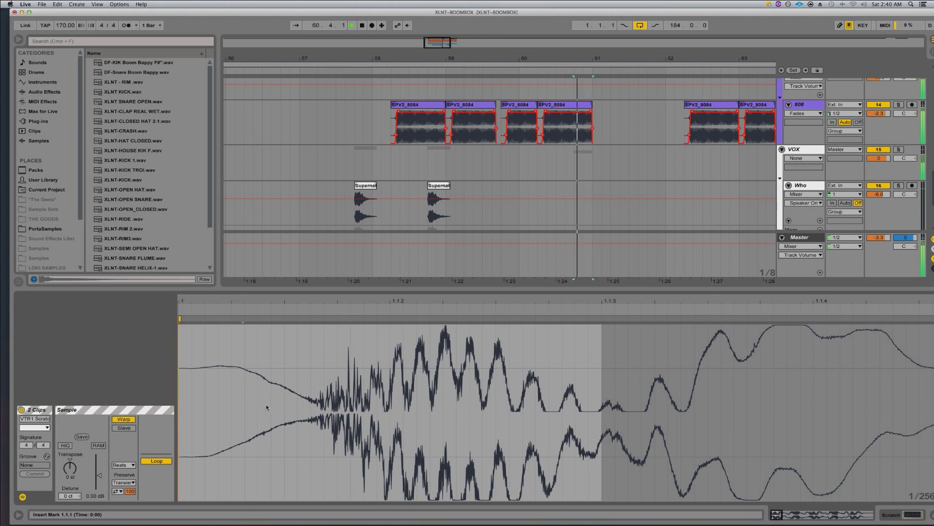
pyautogui.press('space')
# Turn on Warp for the second Supernatural Chant clip on the Who track
pyautogui.click(530, 213)
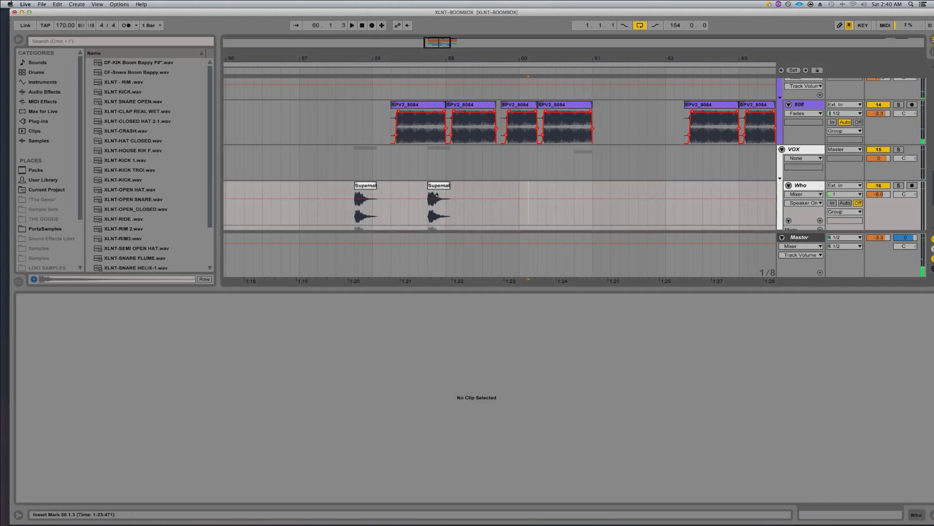
pyautogui.click(439, 199)
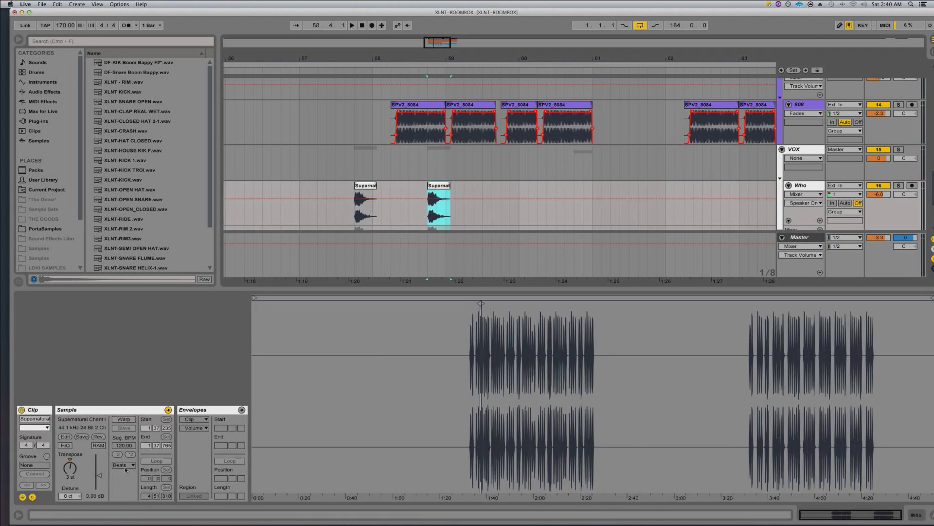
pyautogui.click(124, 419)
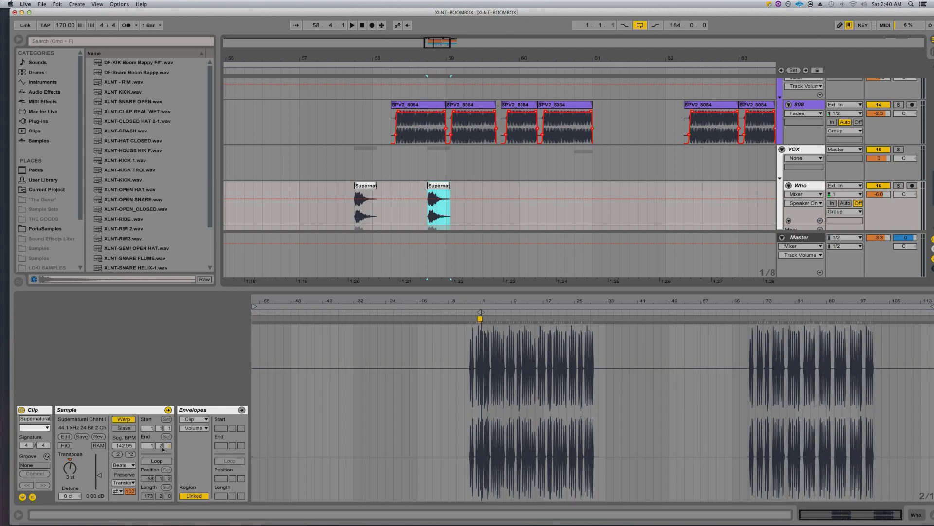
# Double the chant clip's segment tempo twice to 571.81 BPM, audition the stretch, and return the tempo to 142.95 BPM
pyautogui.click(131, 454)
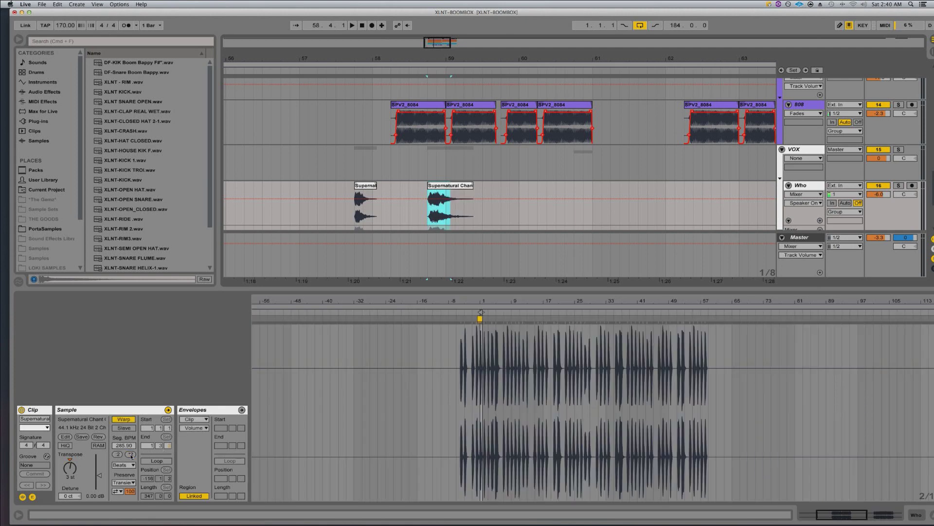
pyautogui.click(131, 454)
pyautogui.press('space')
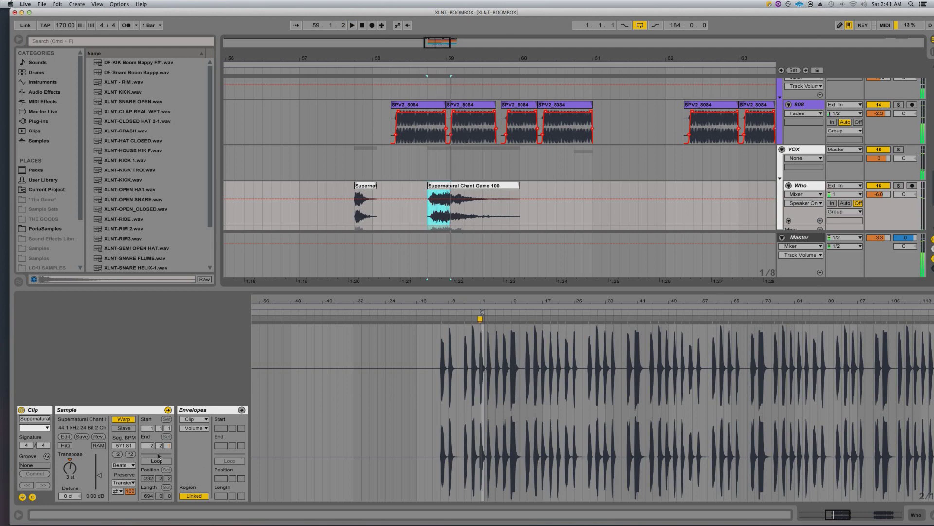
pyautogui.click(118, 454)
pyautogui.click(118, 455)
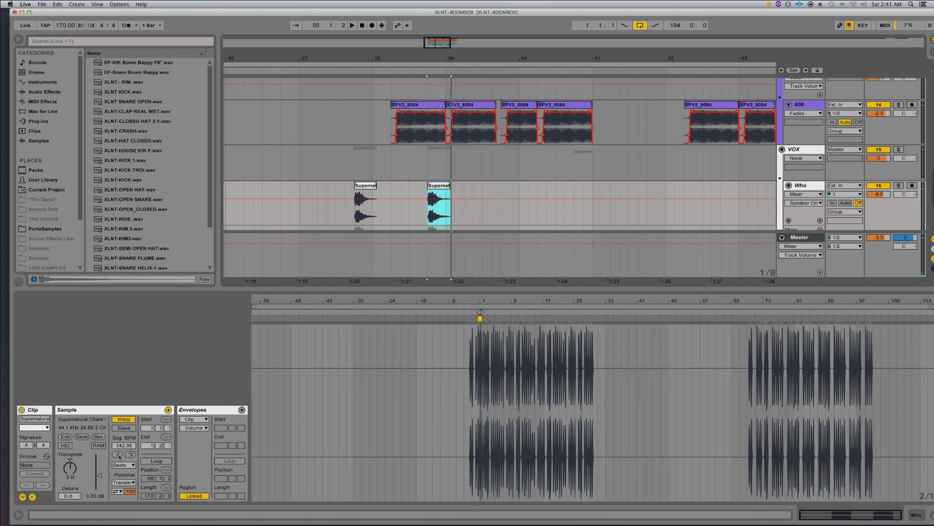
pyautogui.click(119, 454)
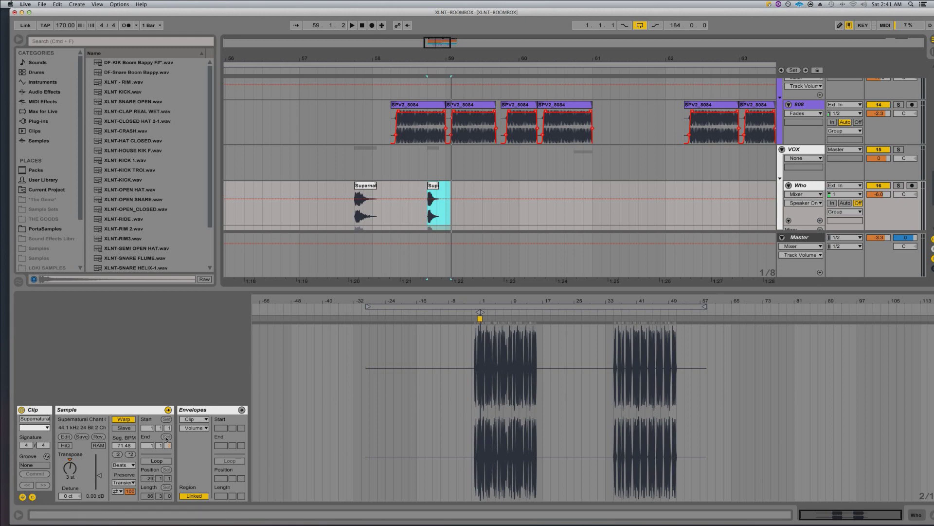
pyautogui.click(131, 455)
# Select the first VTR1 Scratch clip on the Scratch track and play from it again
pyautogui.scroll(-5, 452, 224)
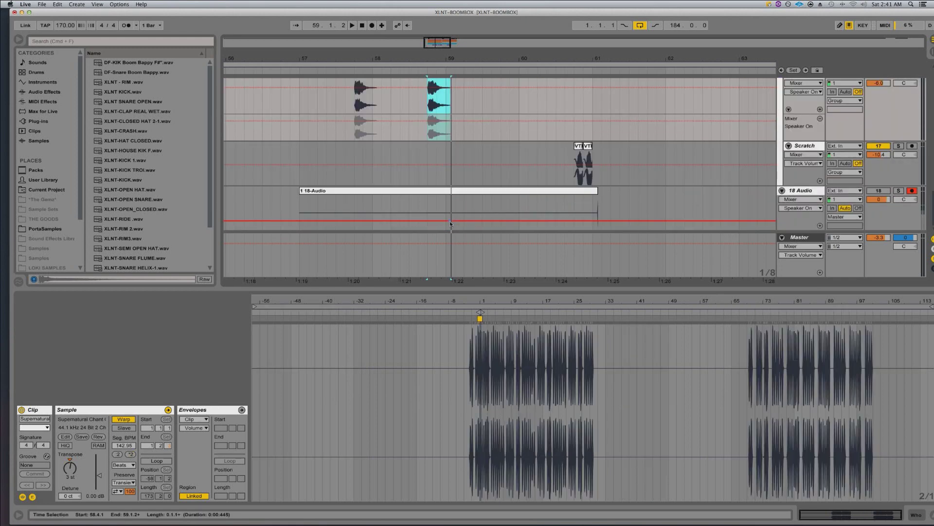
pyautogui.click(593, 146)
pyautogui.press('space')
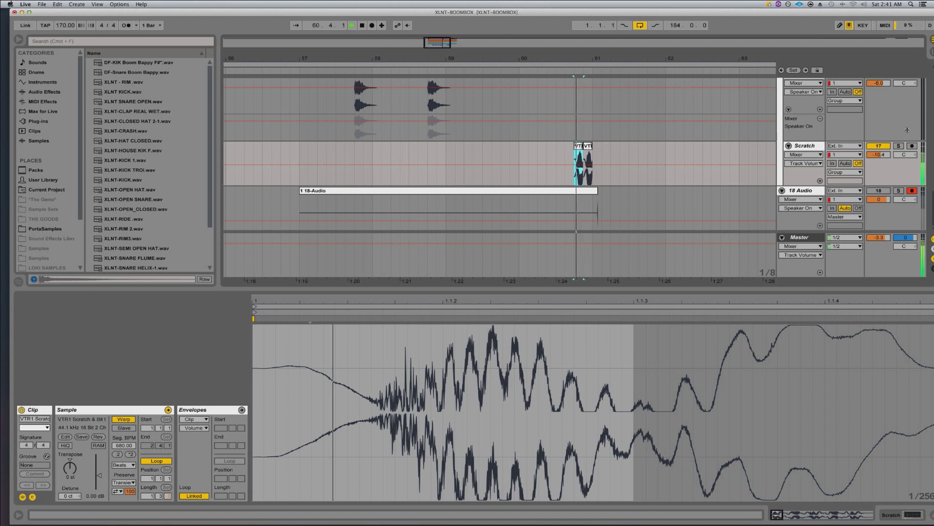
# Mute the second ALAMO synth track (12) and arm the first ALAMO track (11) for recording
pyautogui.scroll(4, 707, 163)
pyautogui.hscroll(5, 707, 163)
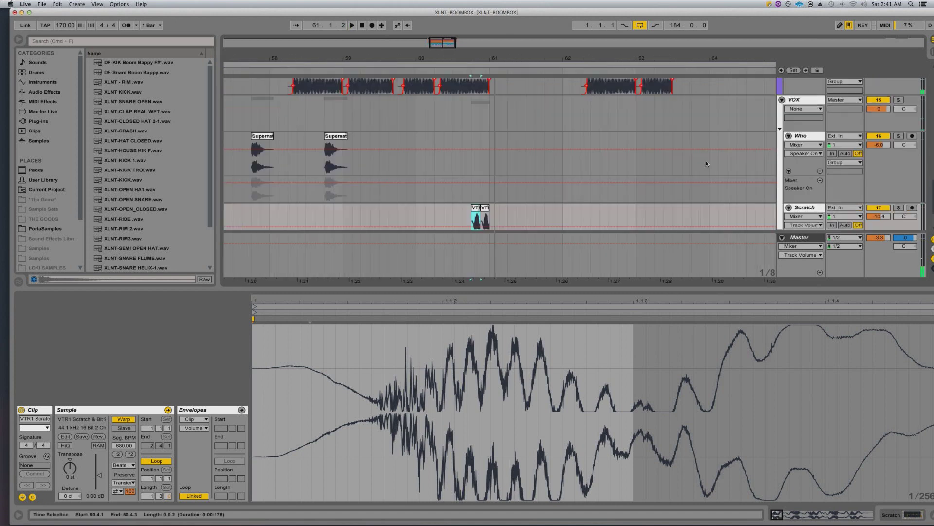
pyautogui.moveTo(587, 64); pyautogui.dragTo(587, 39)
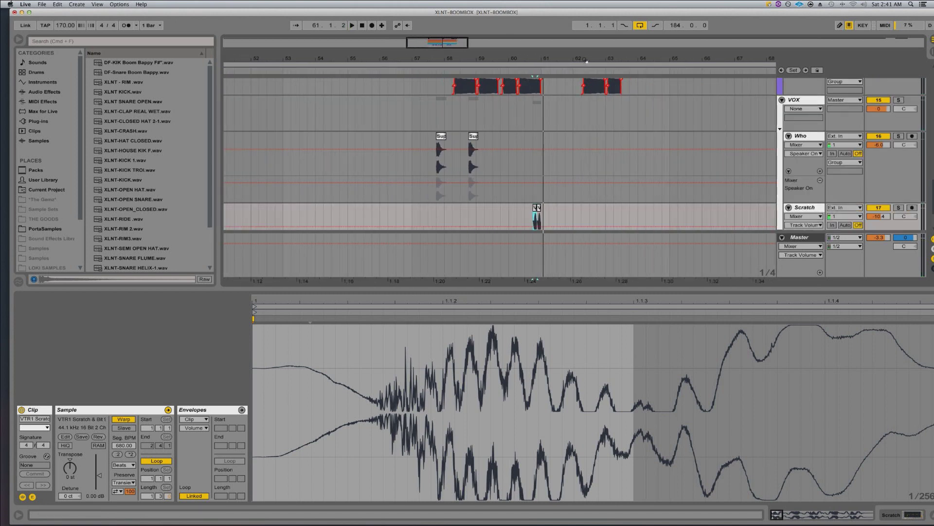
pyautogui.scroll(15, 637, 159)
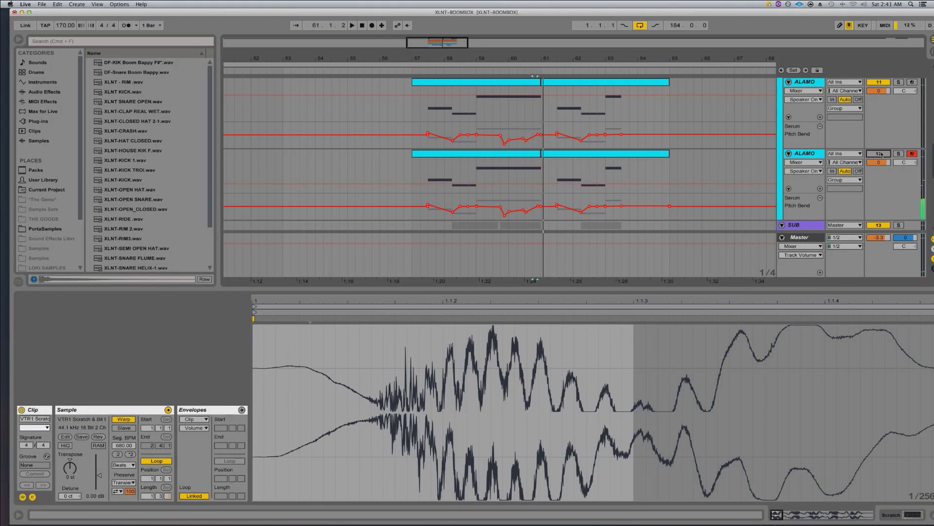
pyautogui.click(913, 82)
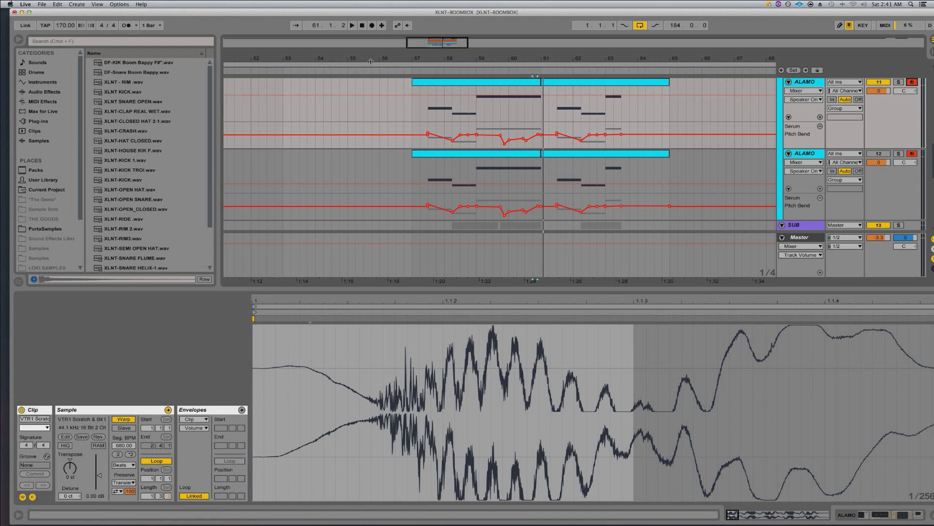
# Bring the REF and KERMODI tracks into a wider view of the arrangement and activate the KERMODI track
pyautogui.moveTo(375, 58); pyautogui.dragTo(376, 48)
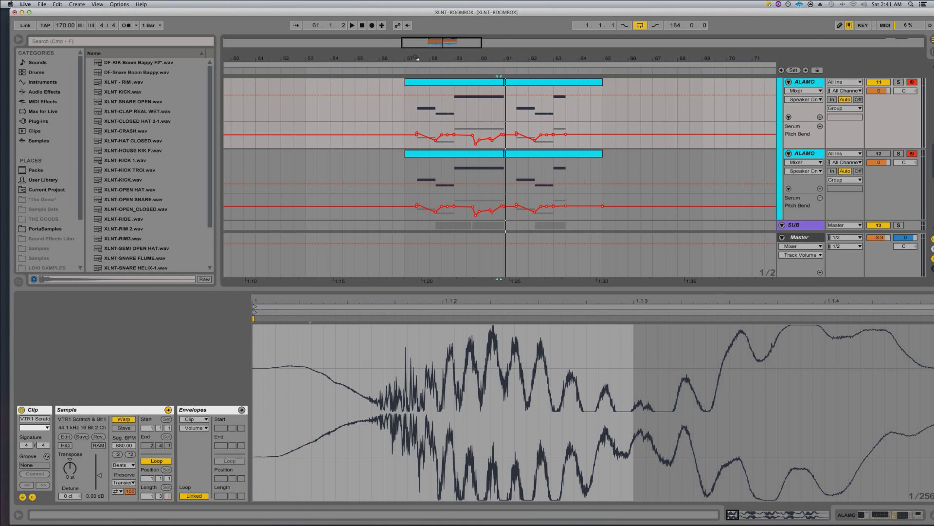
pyautogui.moveTo(416, 58); pyautogui.dragTo(416, 48)
pyautogui.scroll(5, 422, 93)
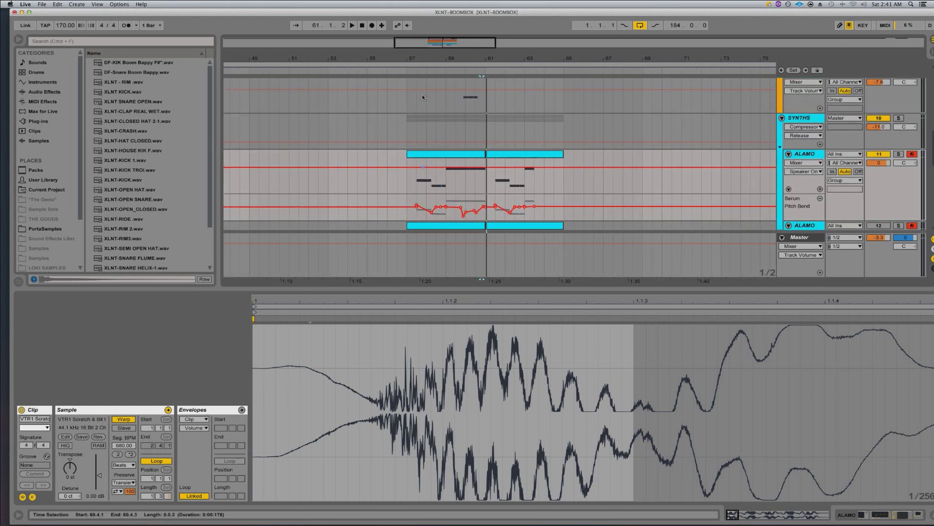
pyautogui.scroll(6, 422, 97)
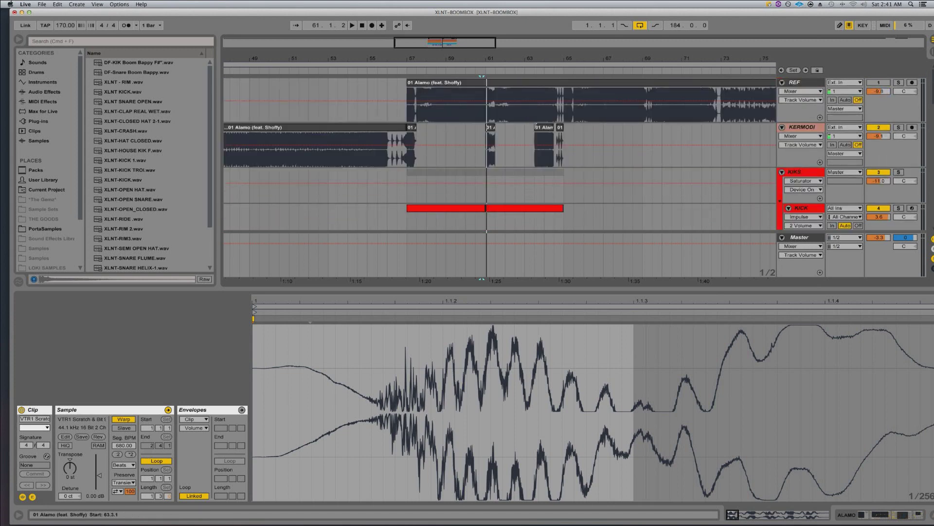